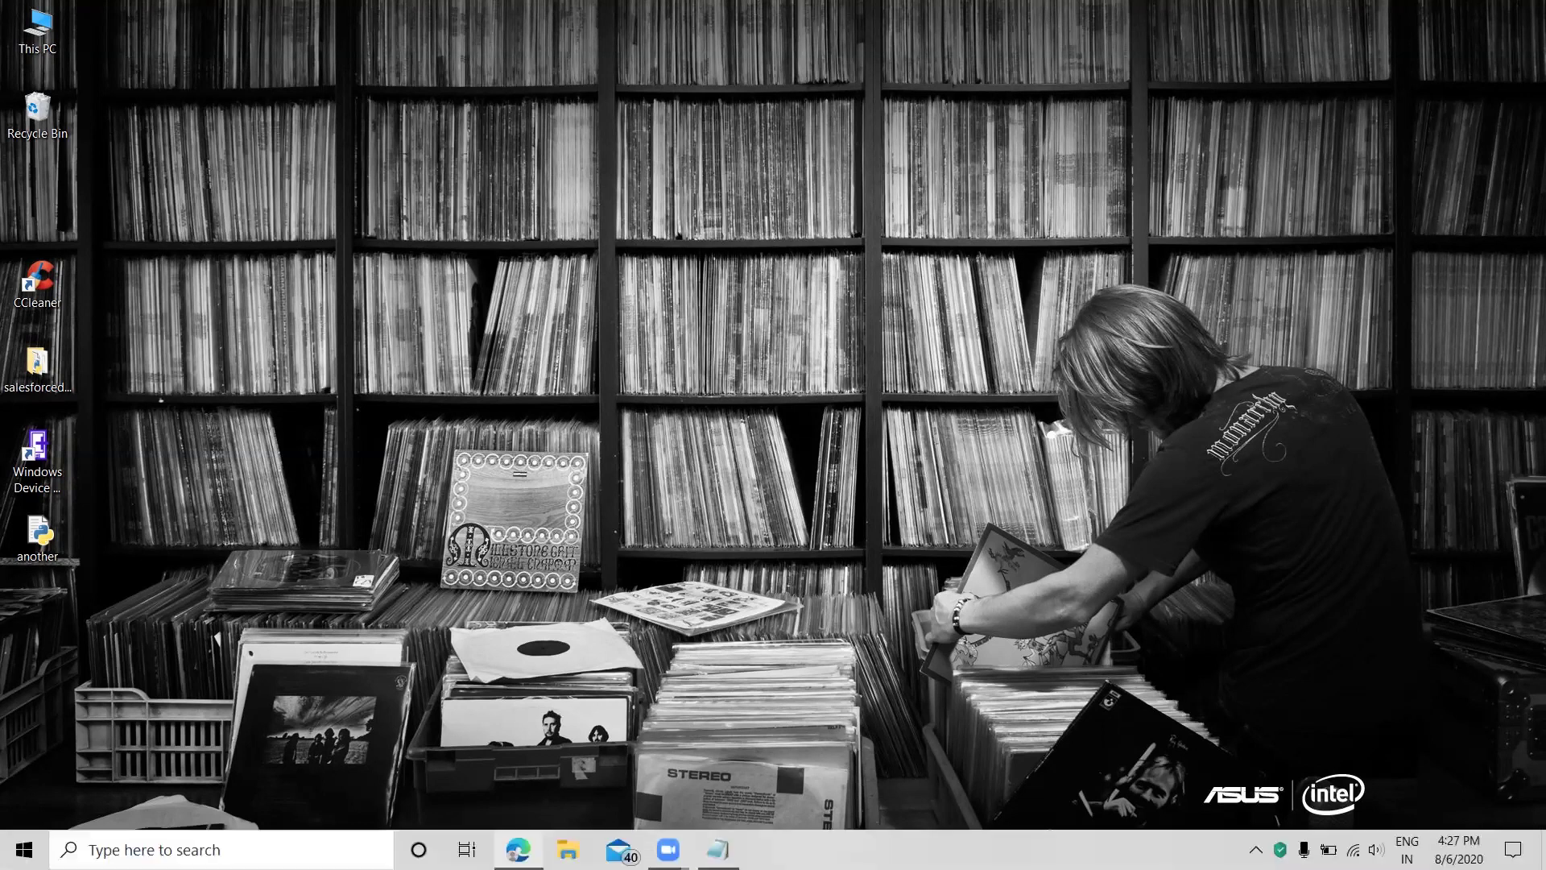
- Open Learn Python > Basic Programs in Edge and highlight the Question 3 calculator heading
left_click(517, 850)
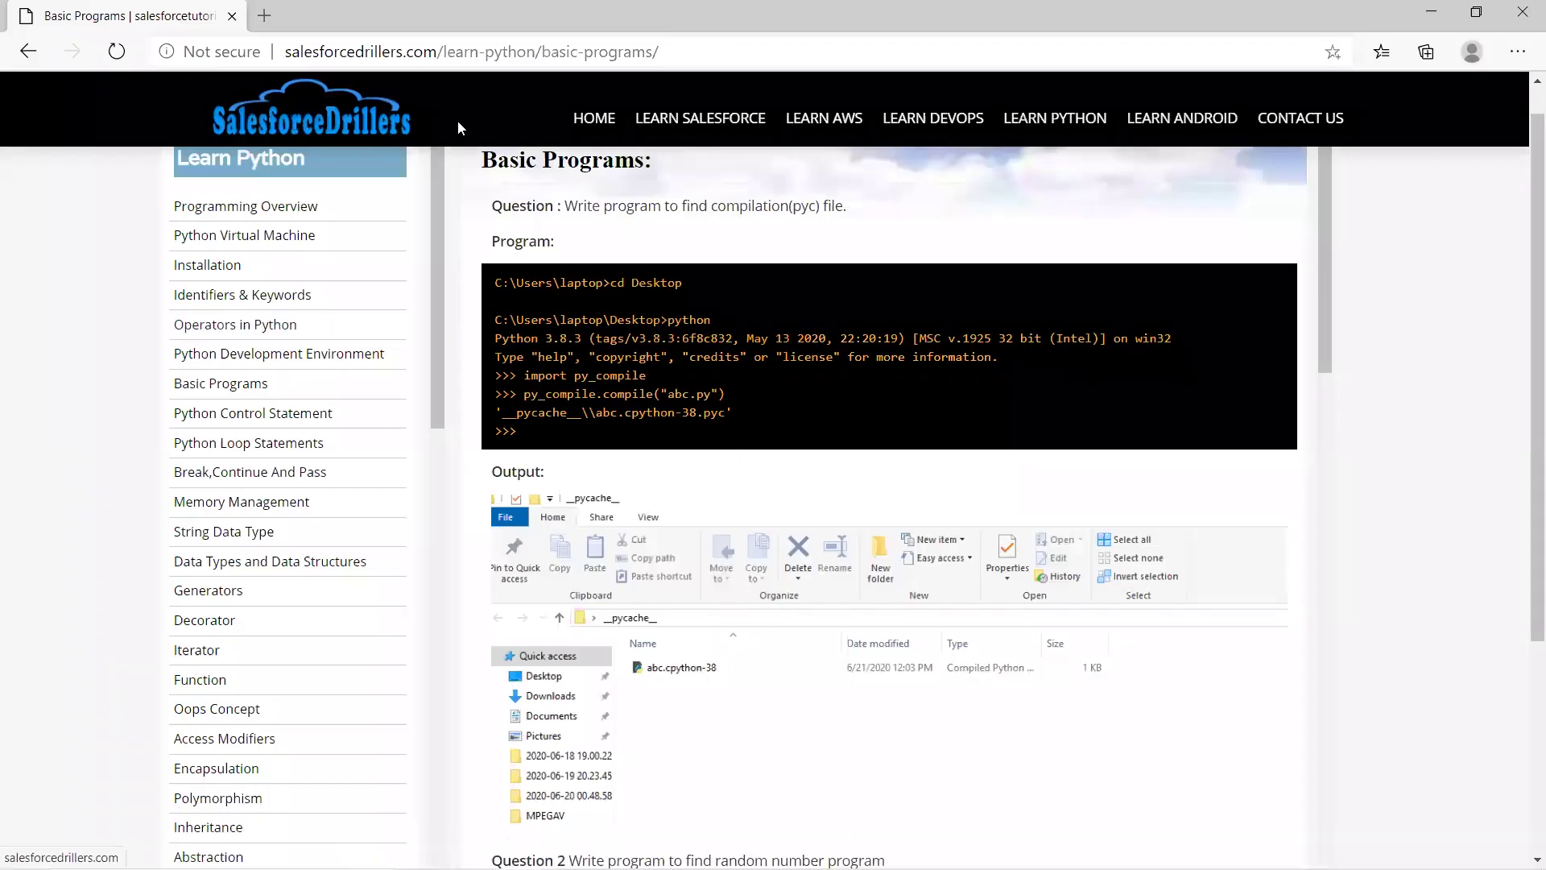
left_click(1033, 140)
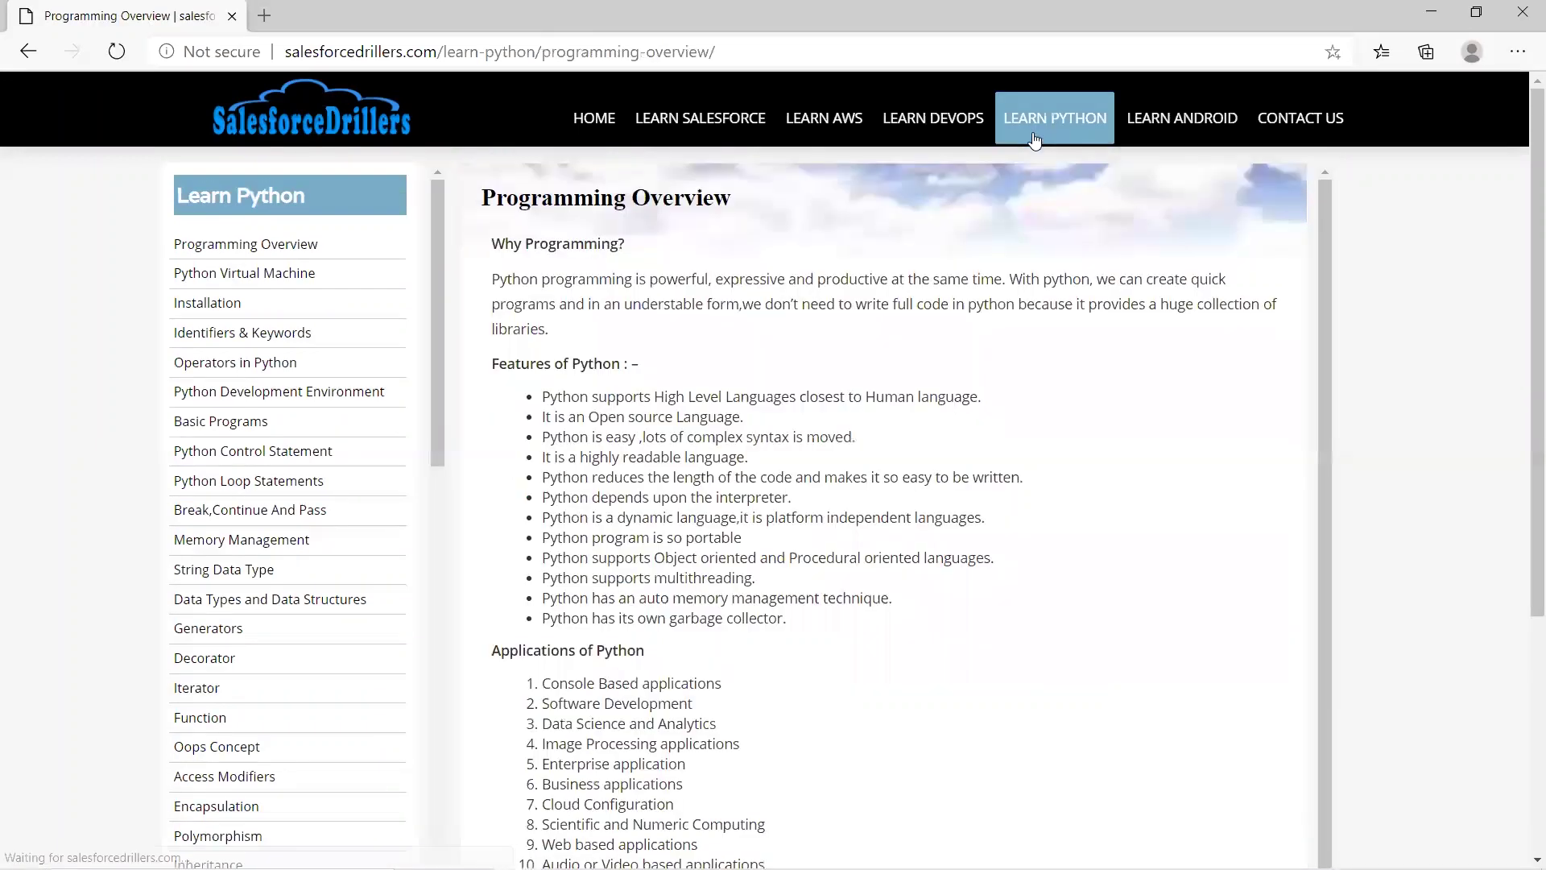
left_click(255, 431)
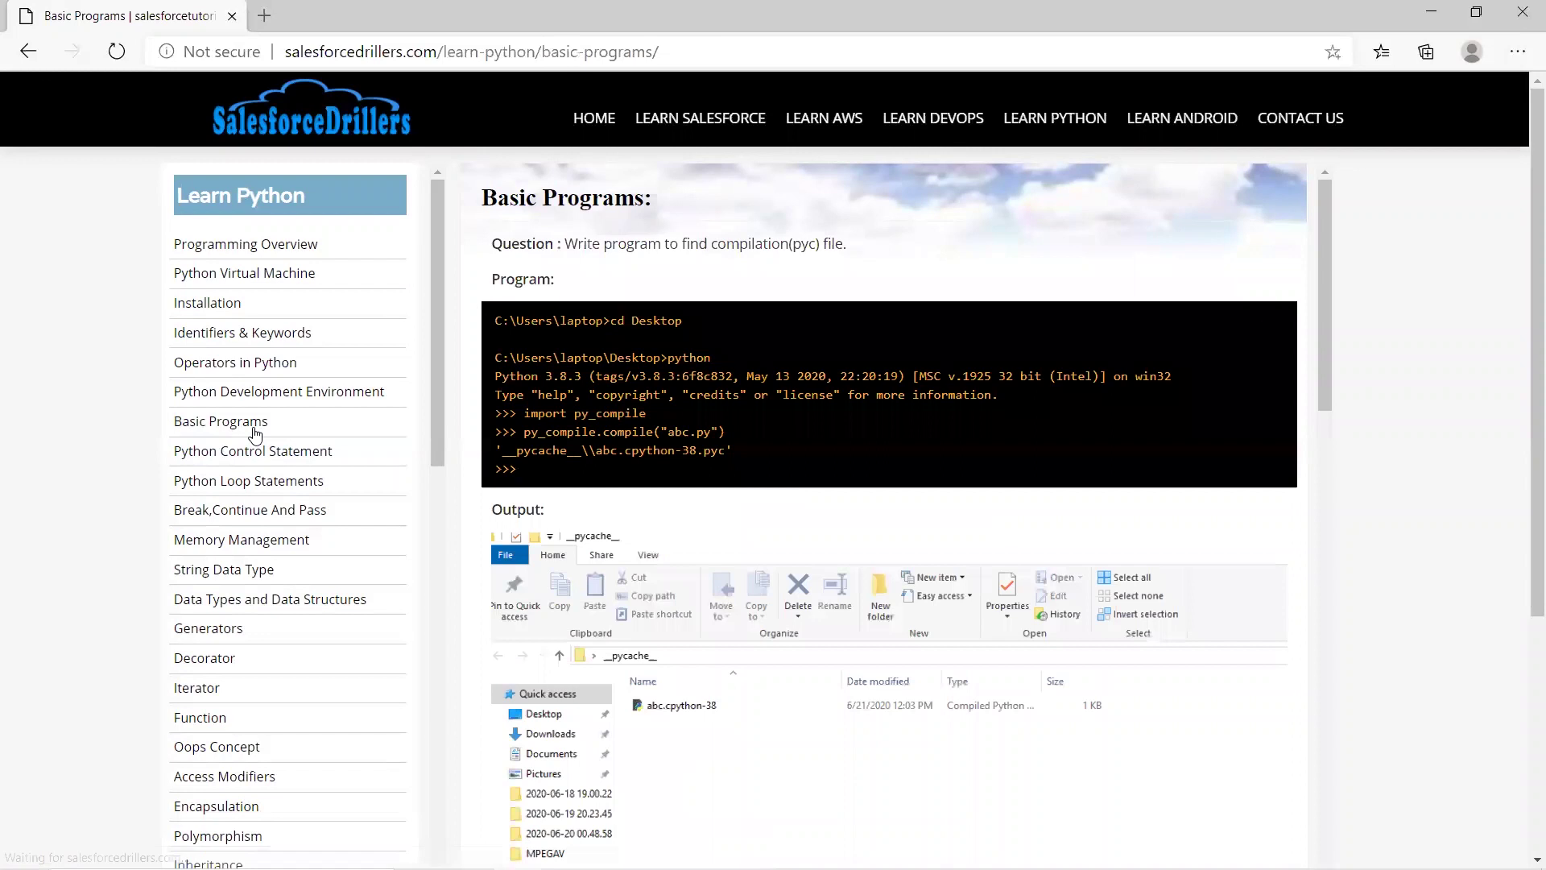
scroll(927, 413, "down", 2)
scroll(927, 413, "down", 2)
scroll(927, 414, "down", 3)
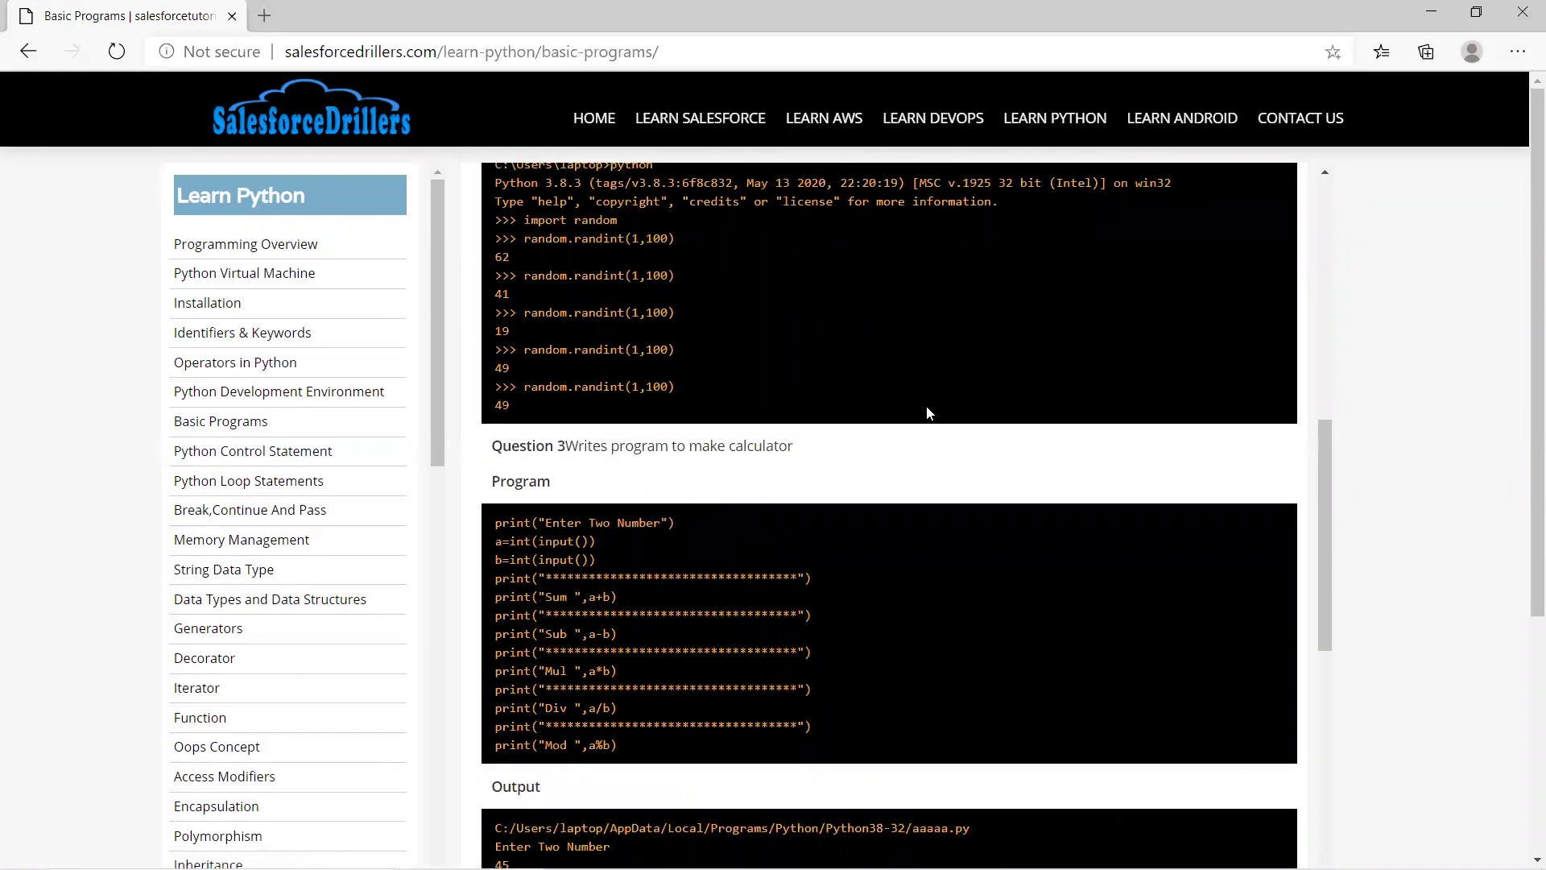
scroll(926, 413, "up", 1)
scroll(927, 413, "down", 2)
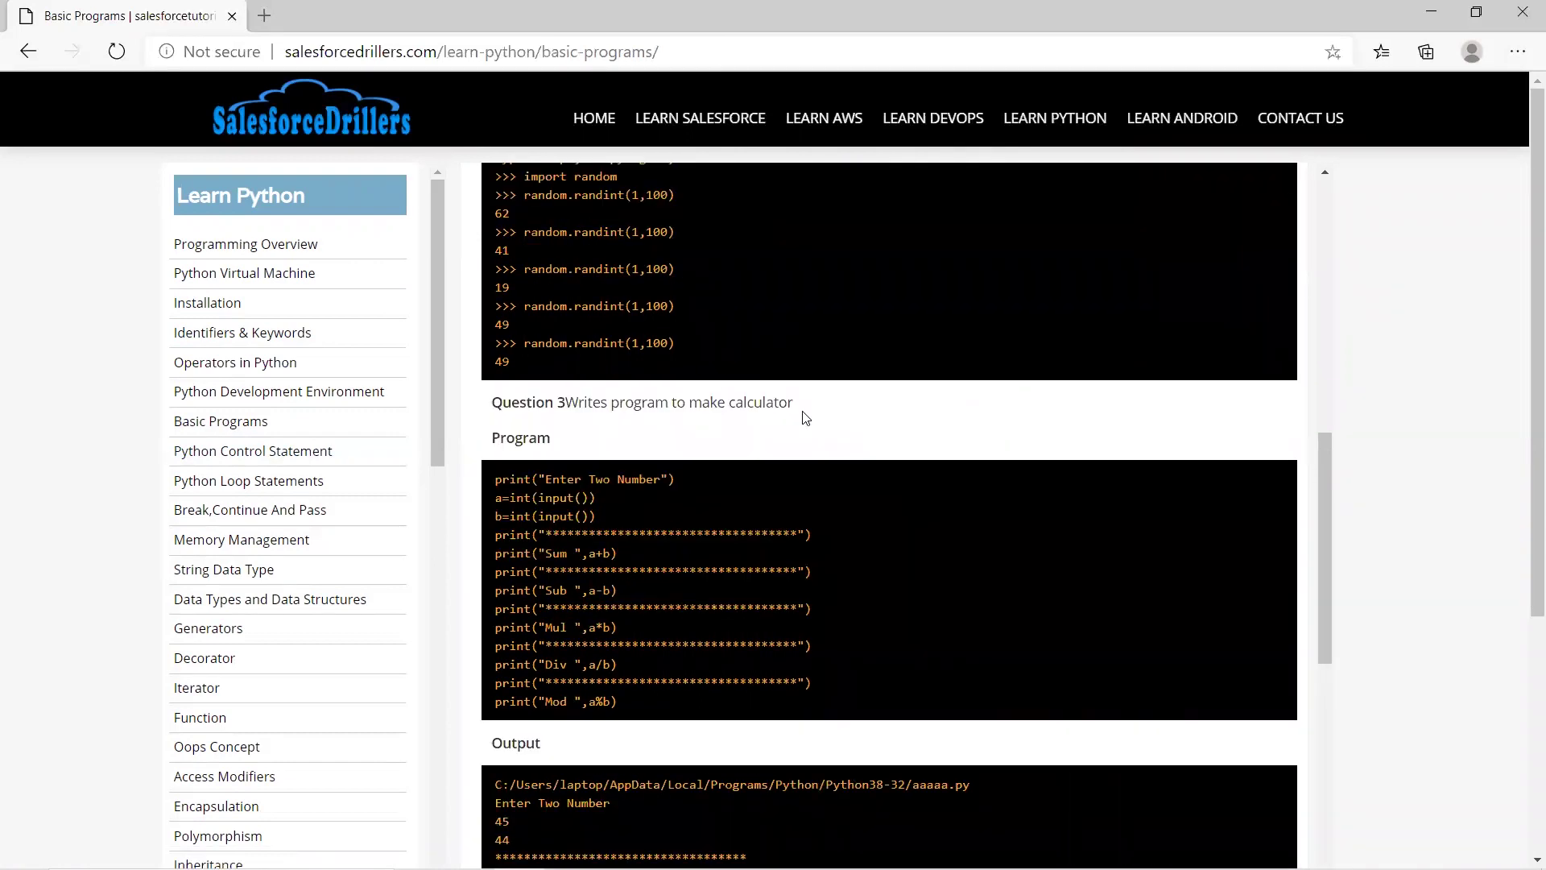
left_click_drag(812, 409, 568, 399)
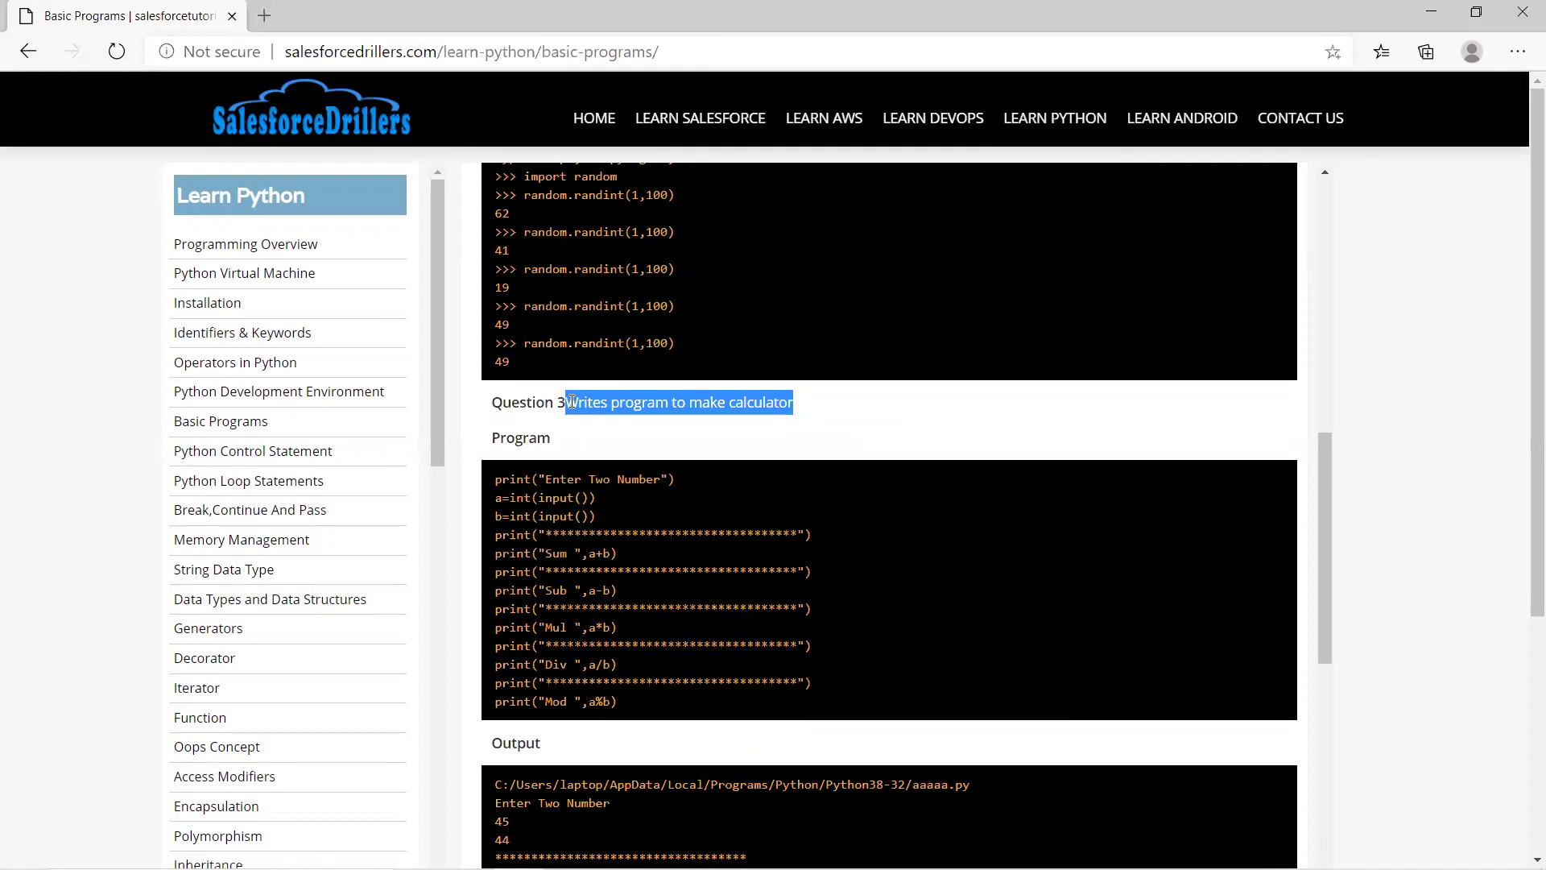
- Launch the Python 3.8.5 IDLE shell from Start search and create a new script file
key("super+r")
type("N")
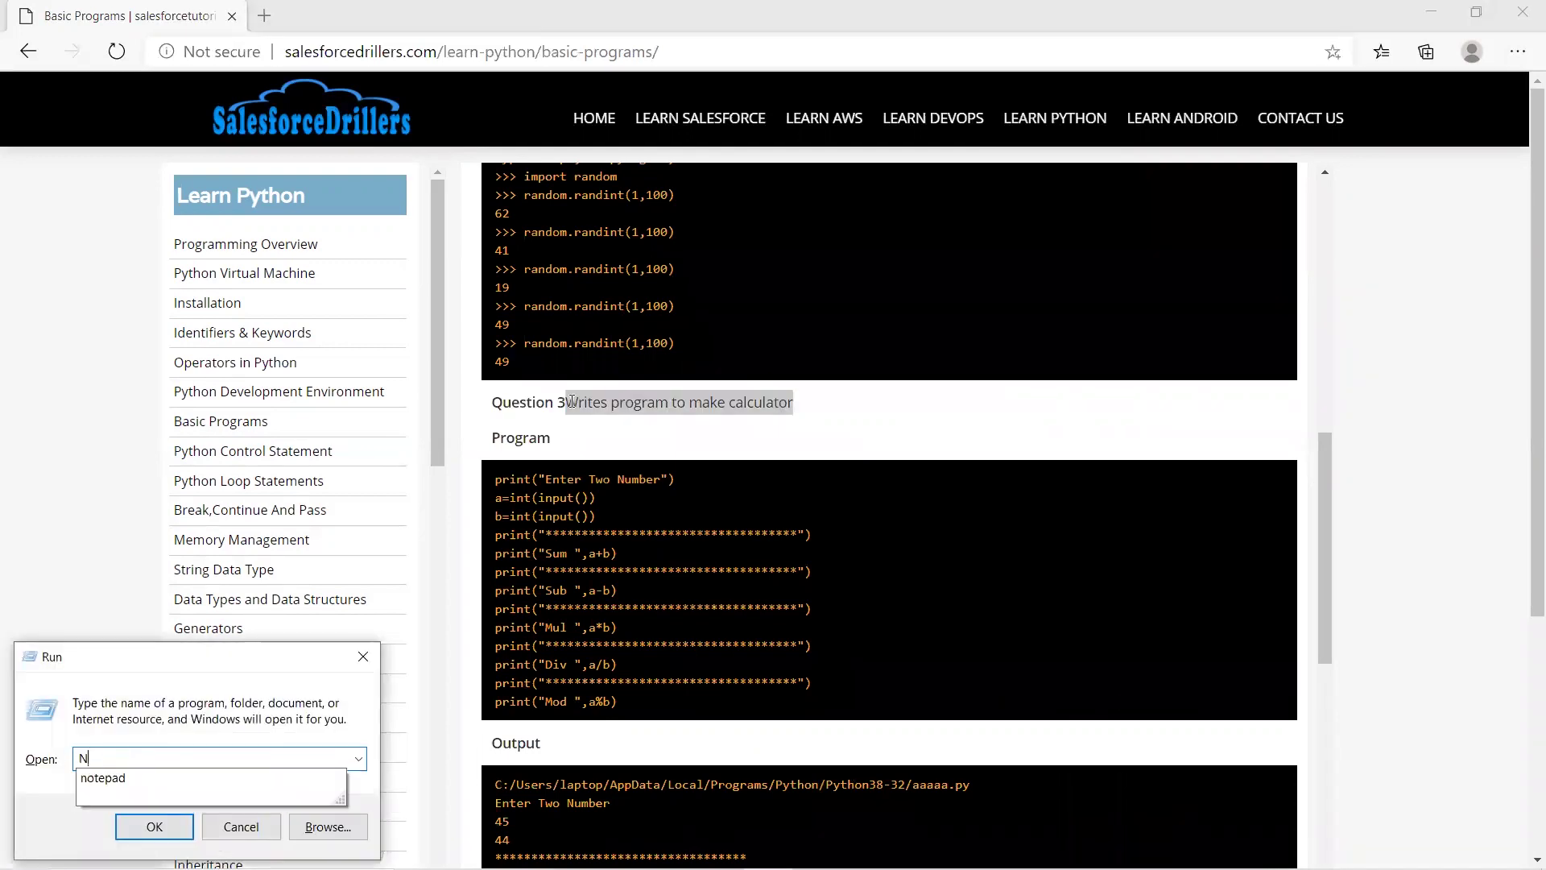
key("BackSpace")
key("super")
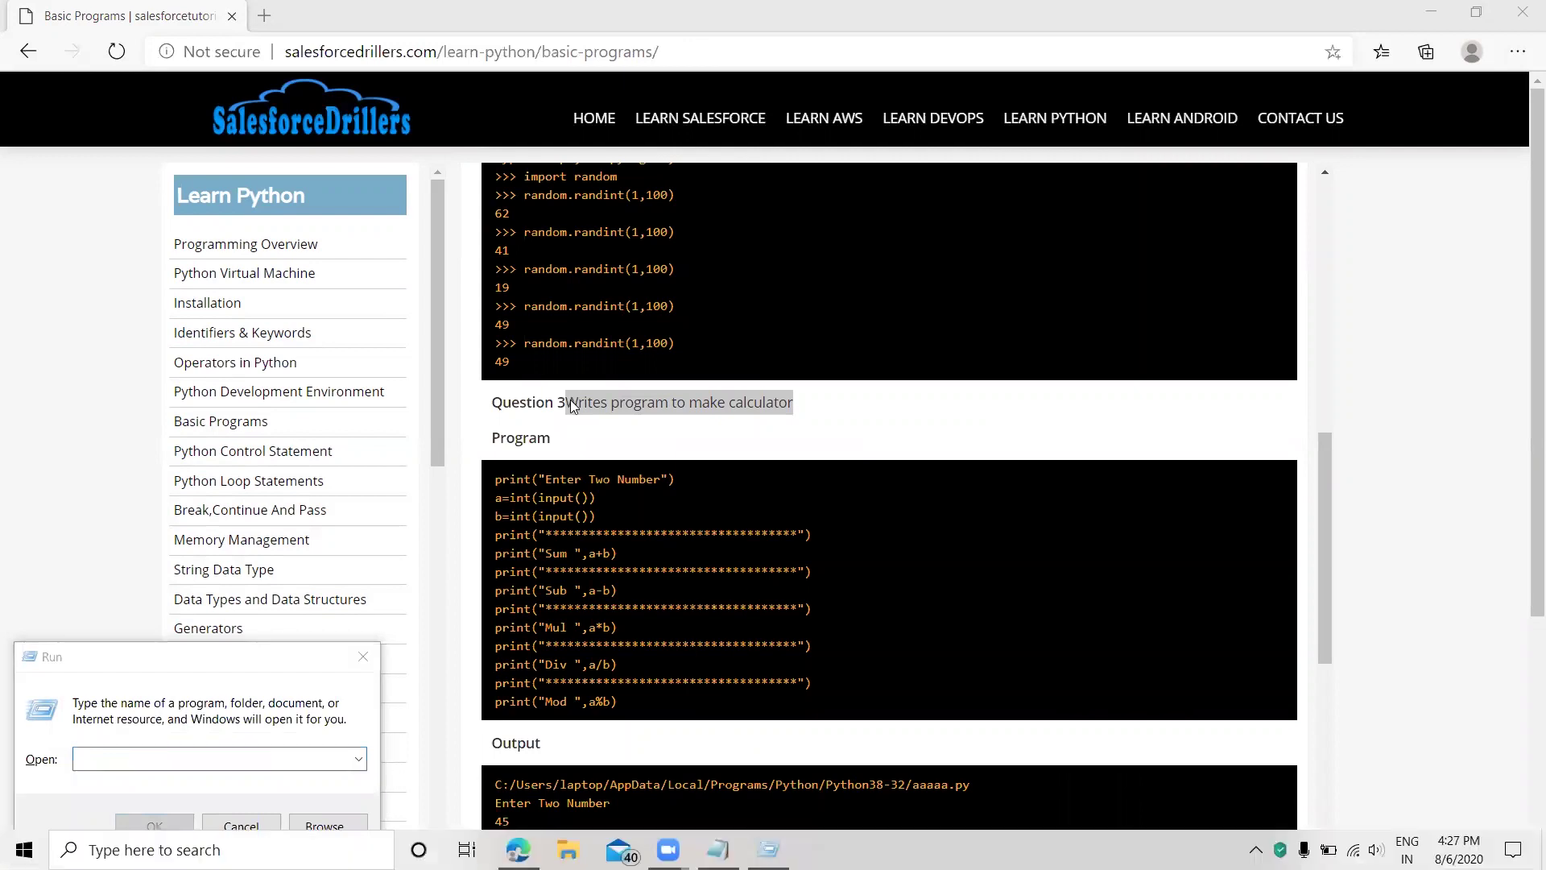
type("IDLE")
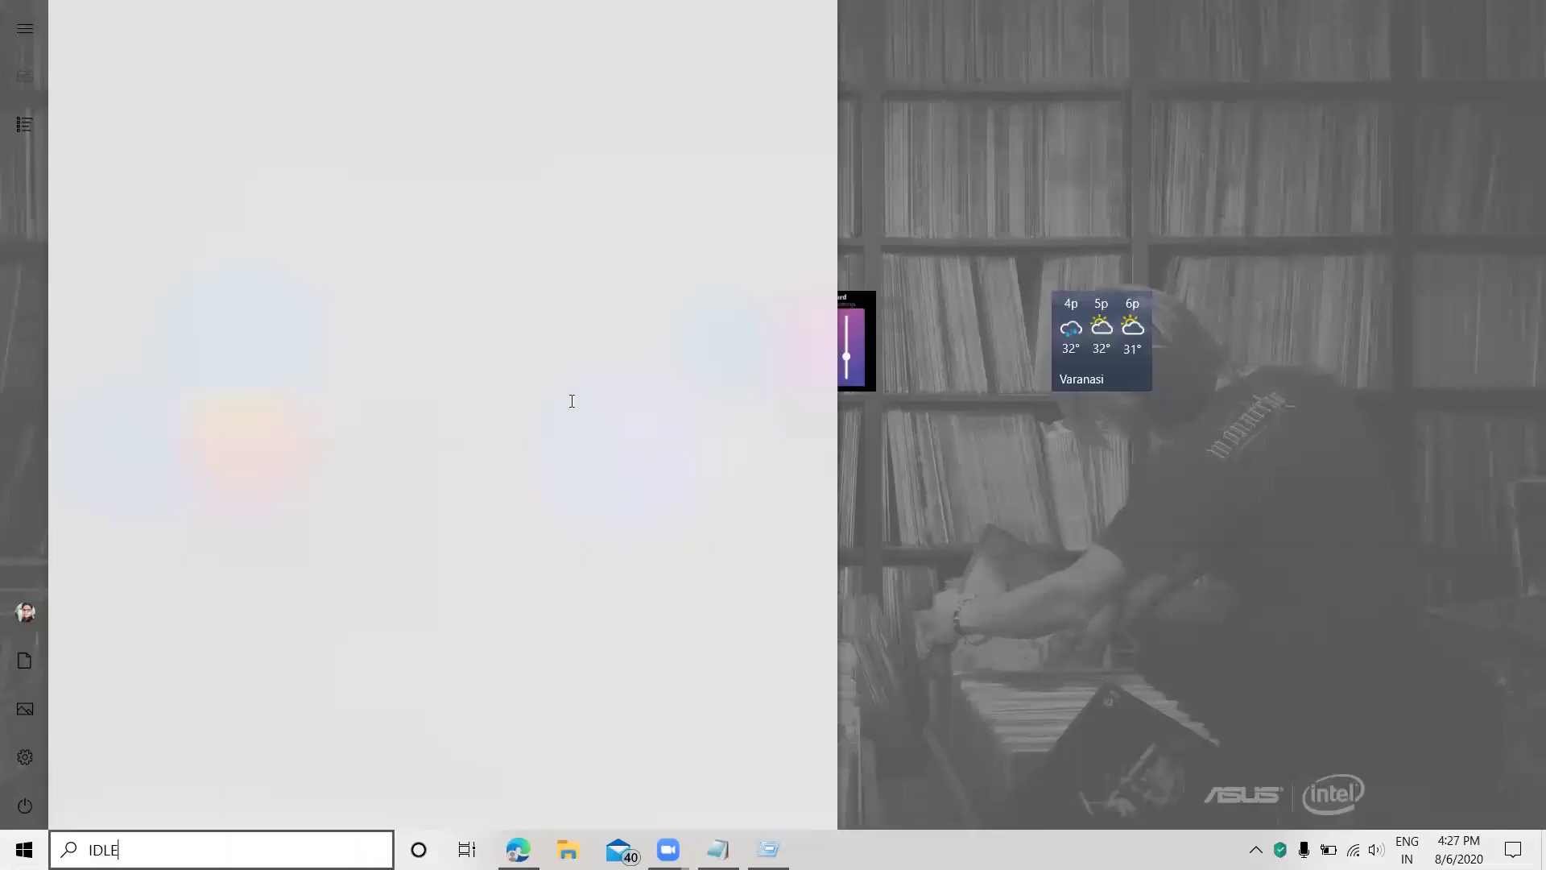
key("Return")
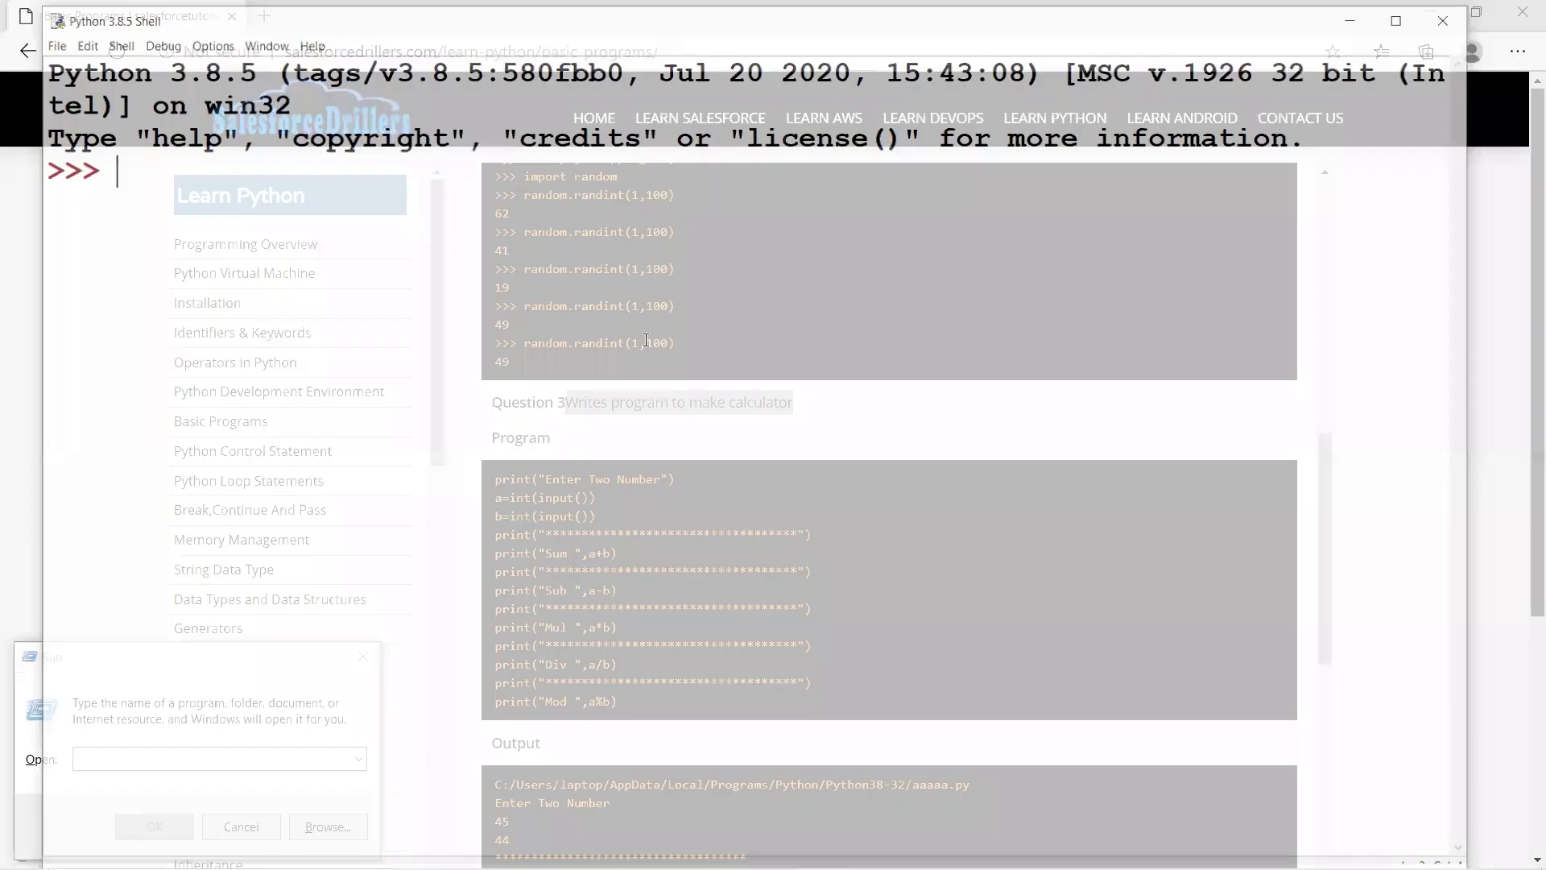
key("ctrl+n")
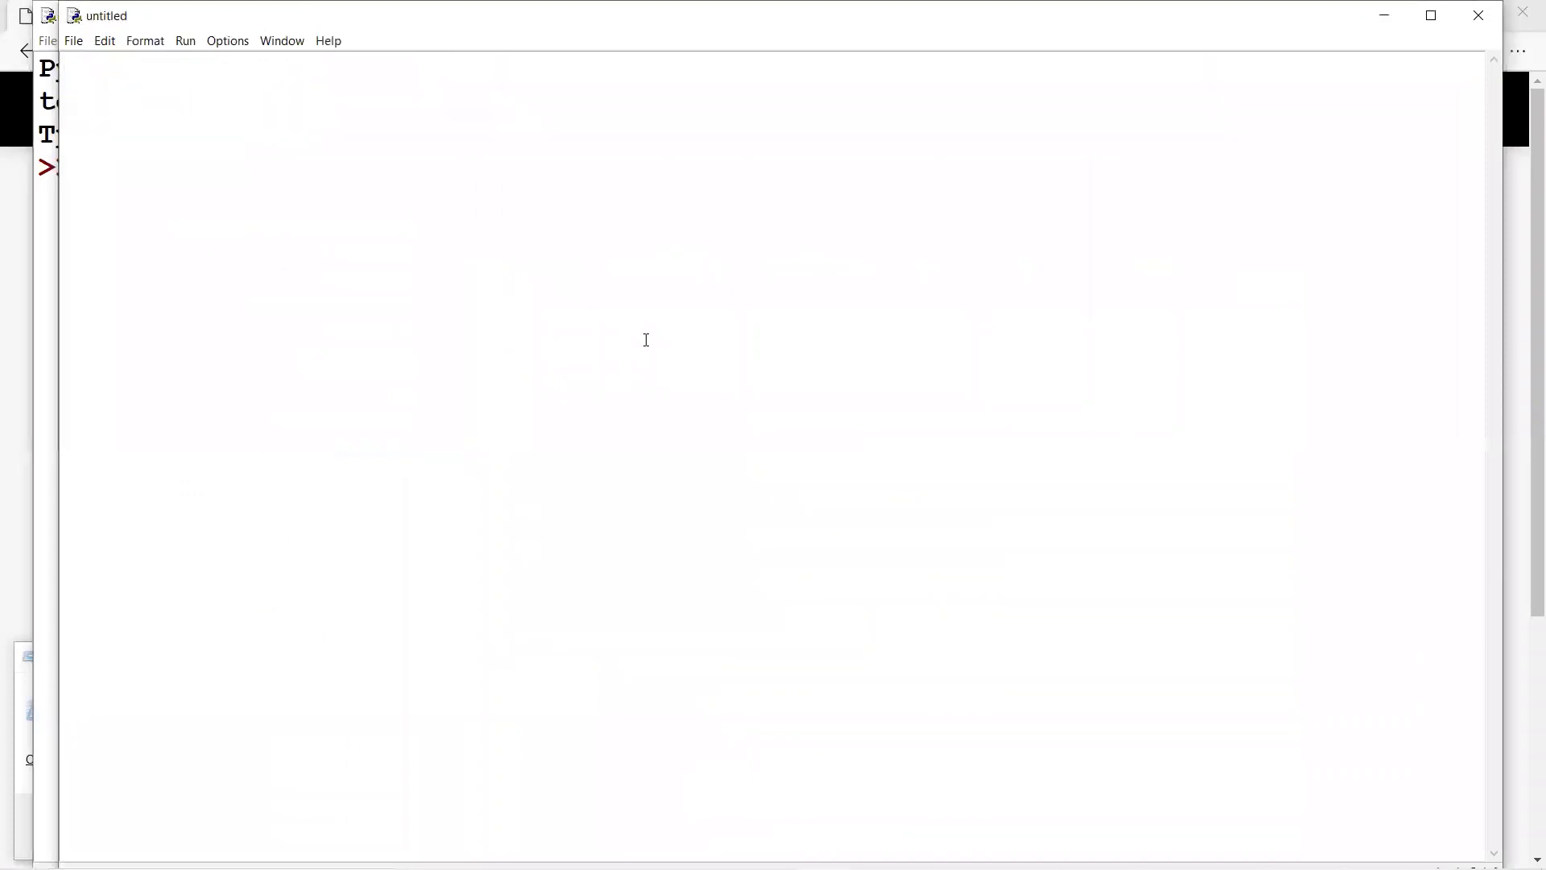
- Maximize the editor and enter val and val1 integer inputs prompting 'Enter First/Second Number'
left_click(1425, 18)
type("Aa")
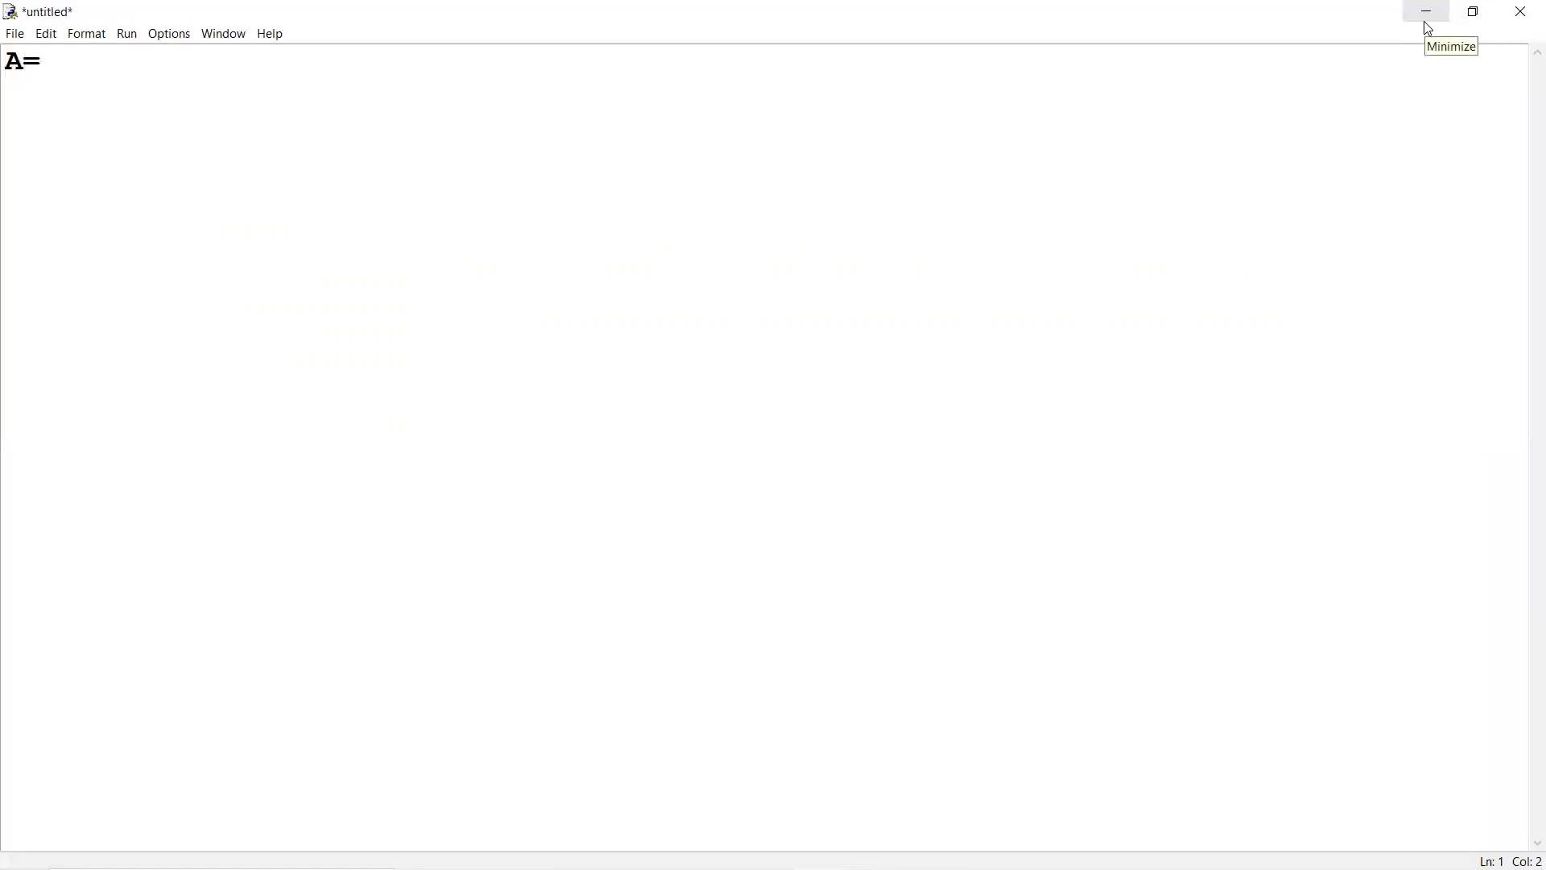
key("BackSpace")
key("BackSpace")
type("va")
type("l=in")
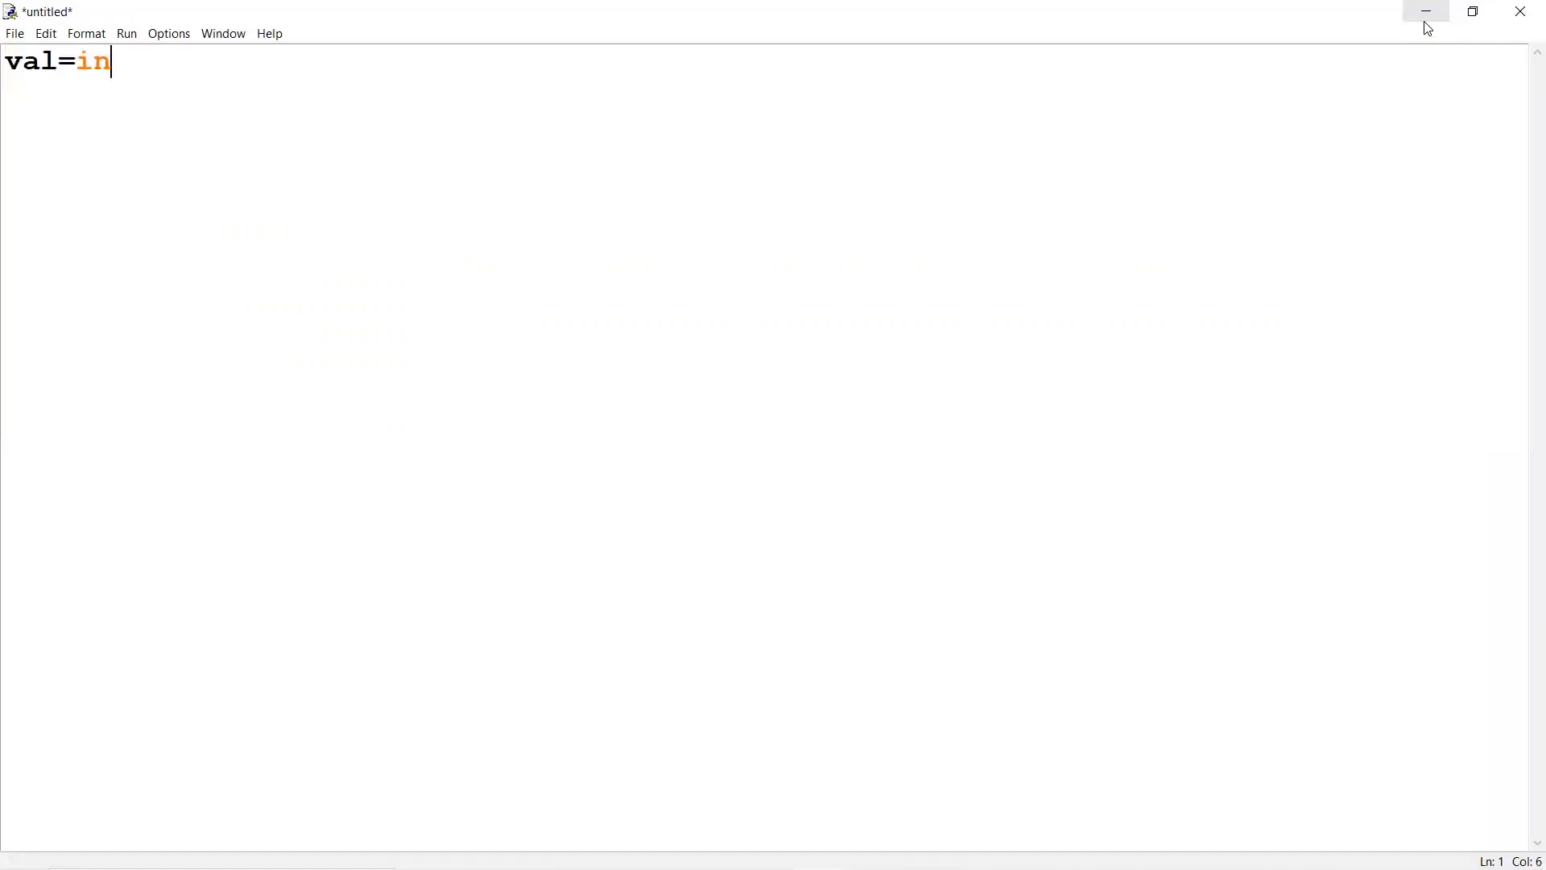
type("t(input")
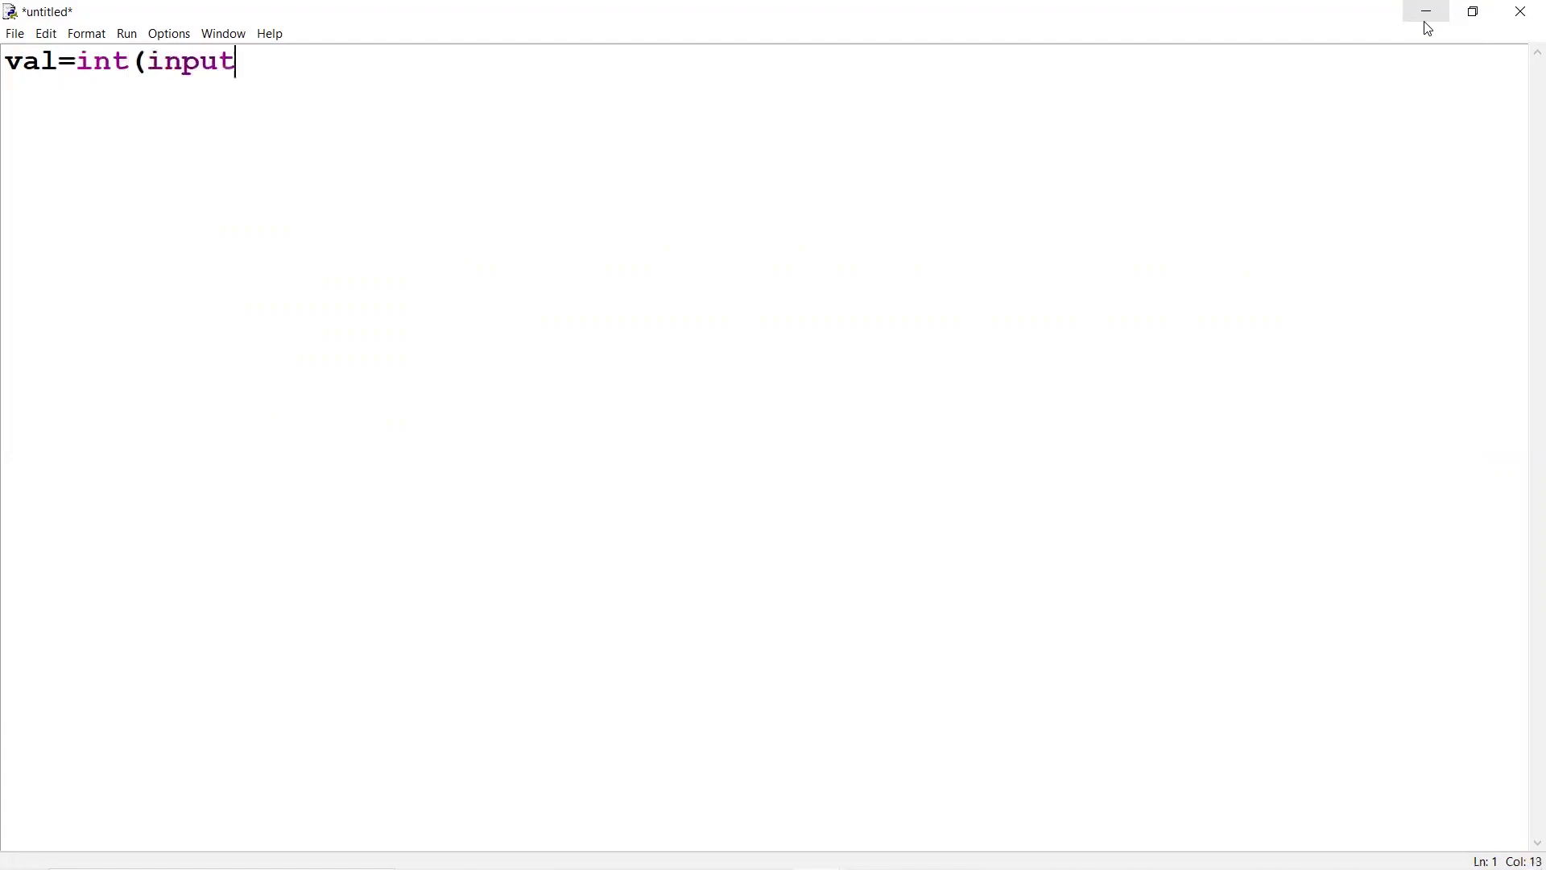
type("(\"Ente")
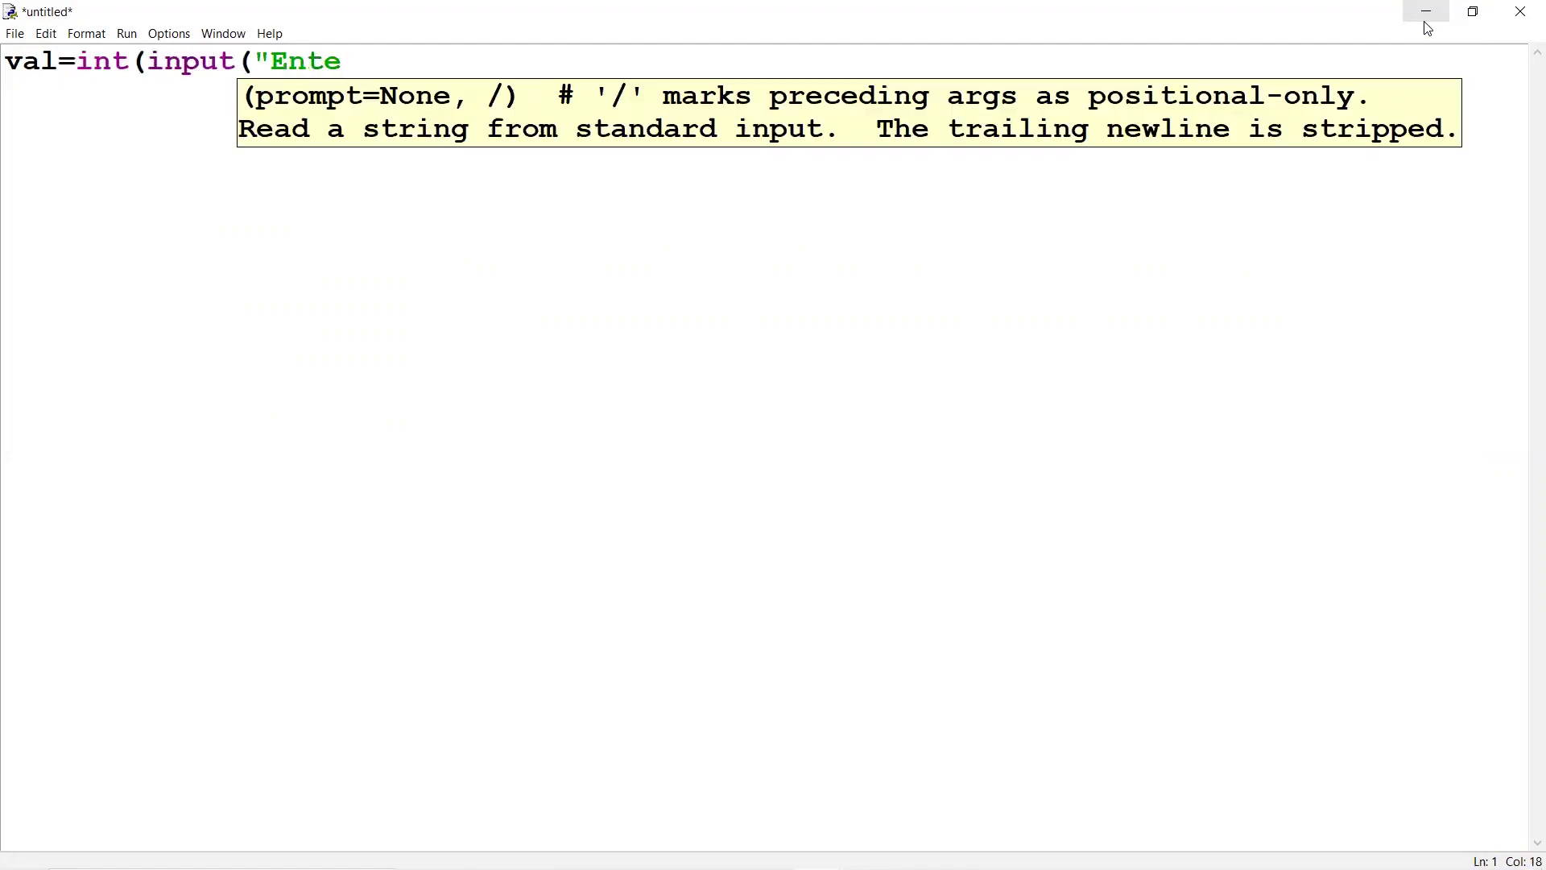
type("r First Numb")
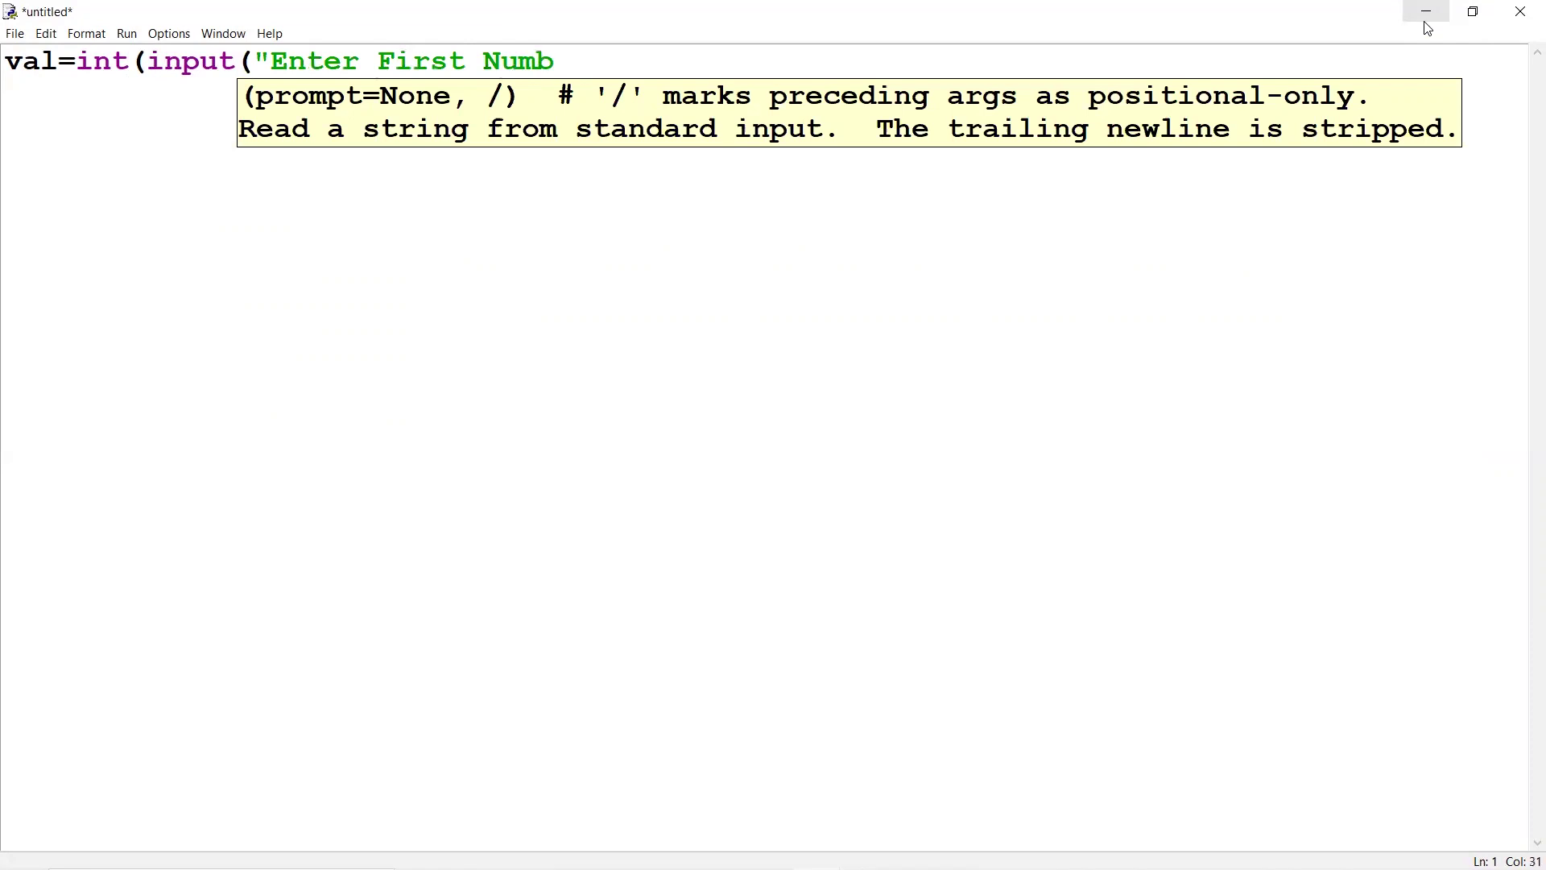
type("er\"))")
key("Return")
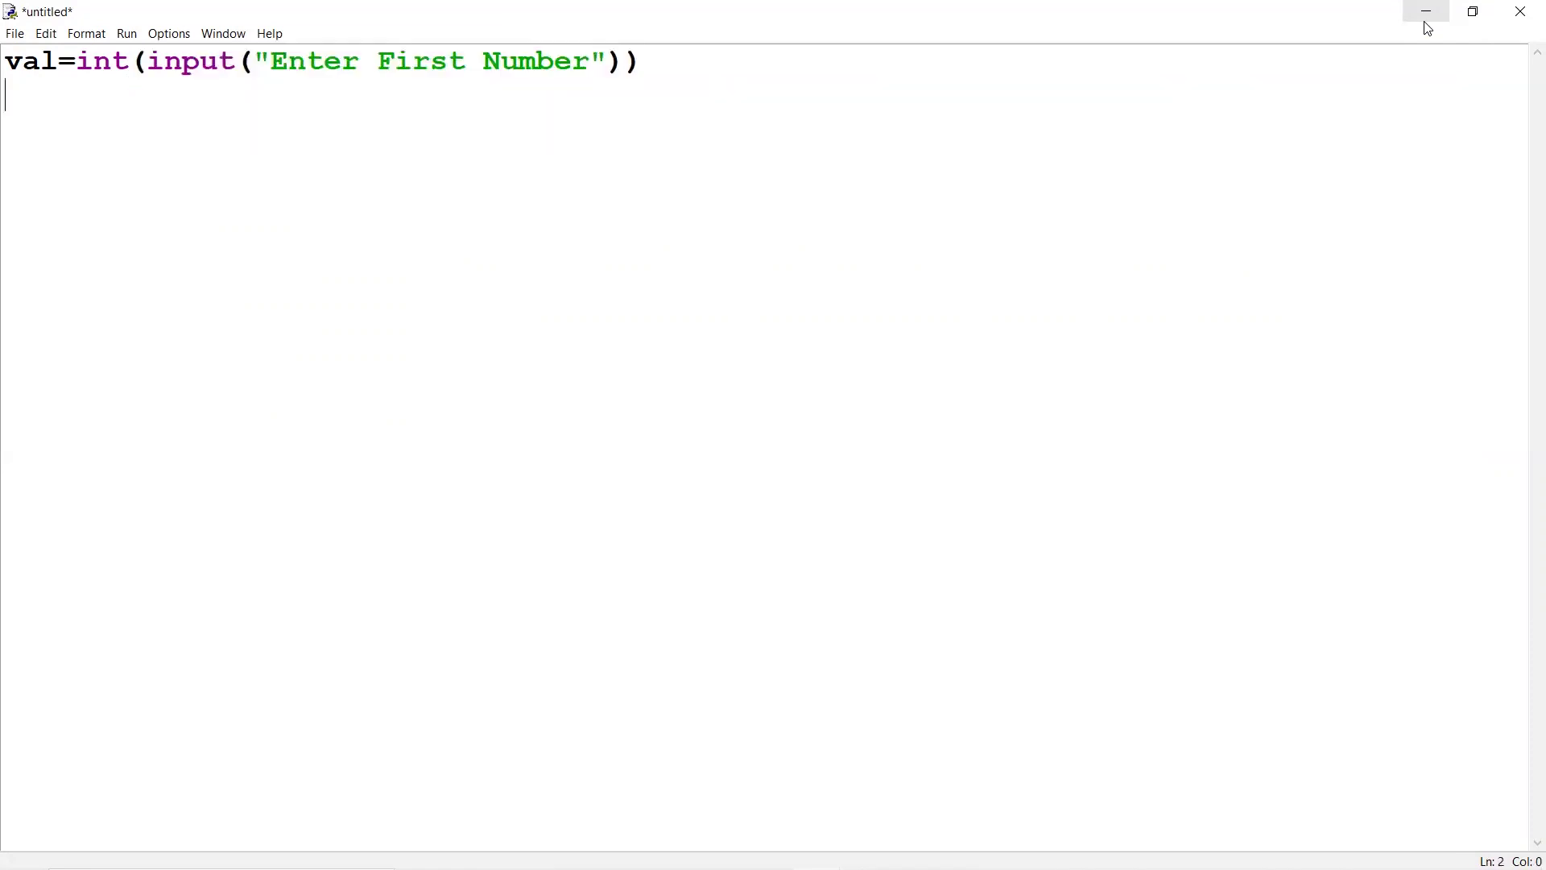
type("val2")
key("BackSpace")
type("1")
type("=int")
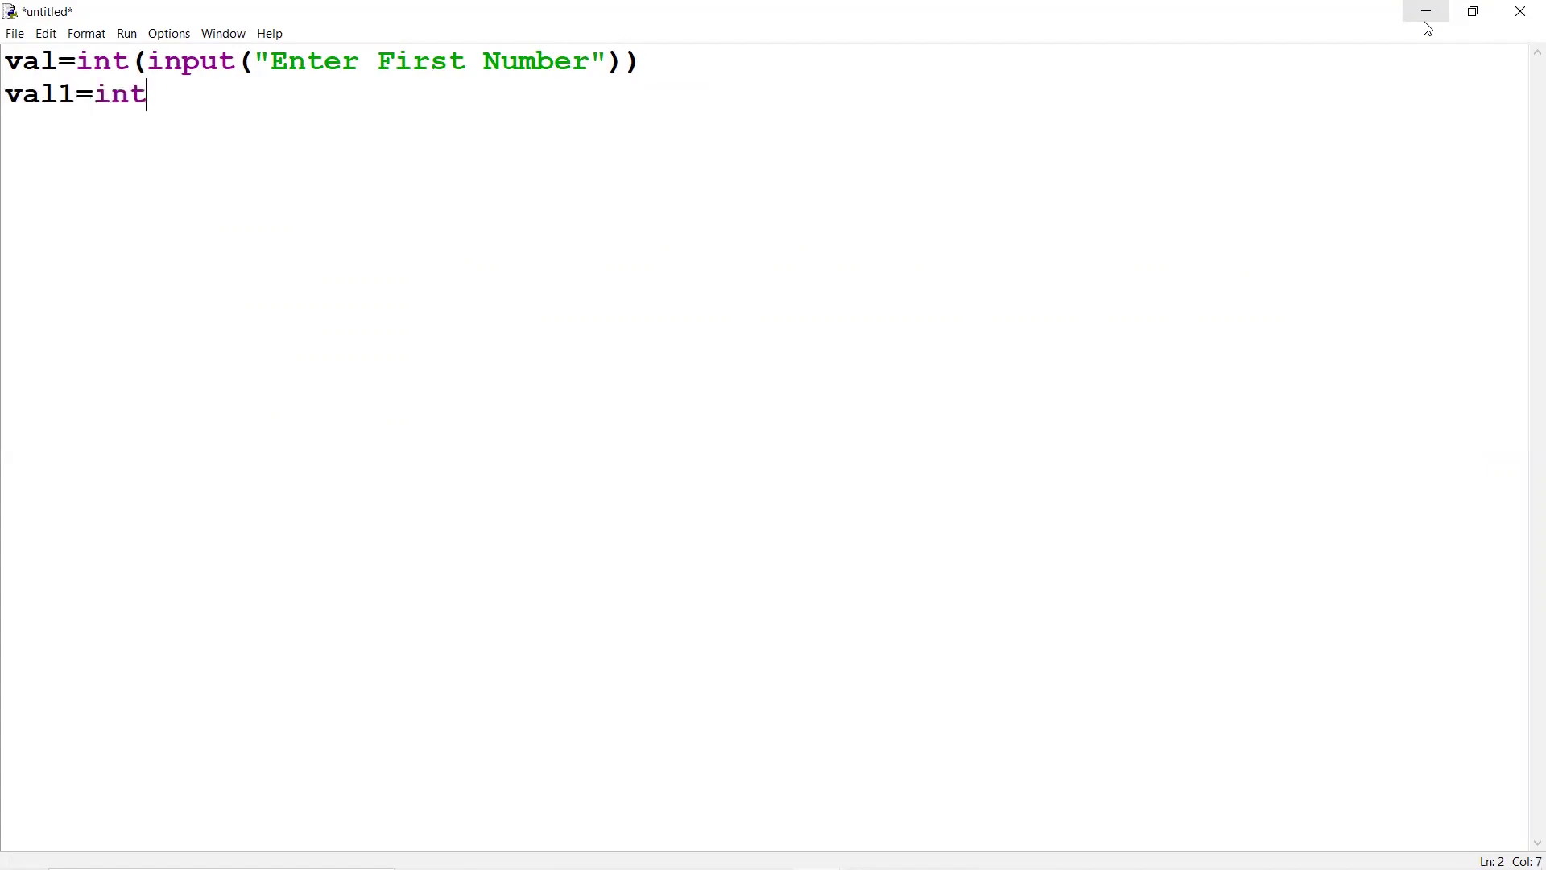
type("(input")
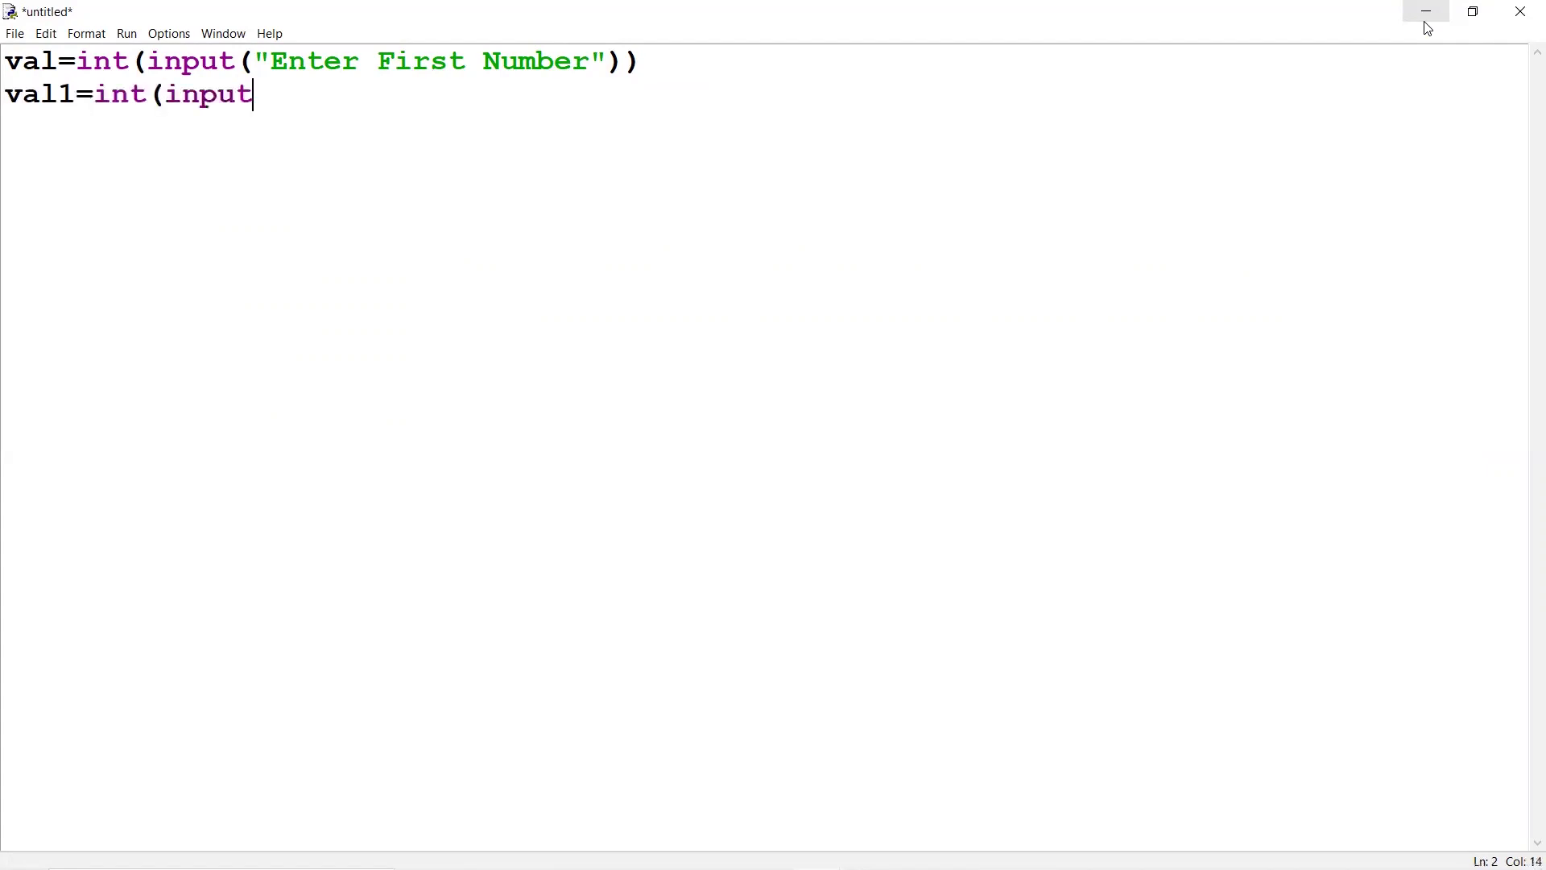
type("(\"Enter C")
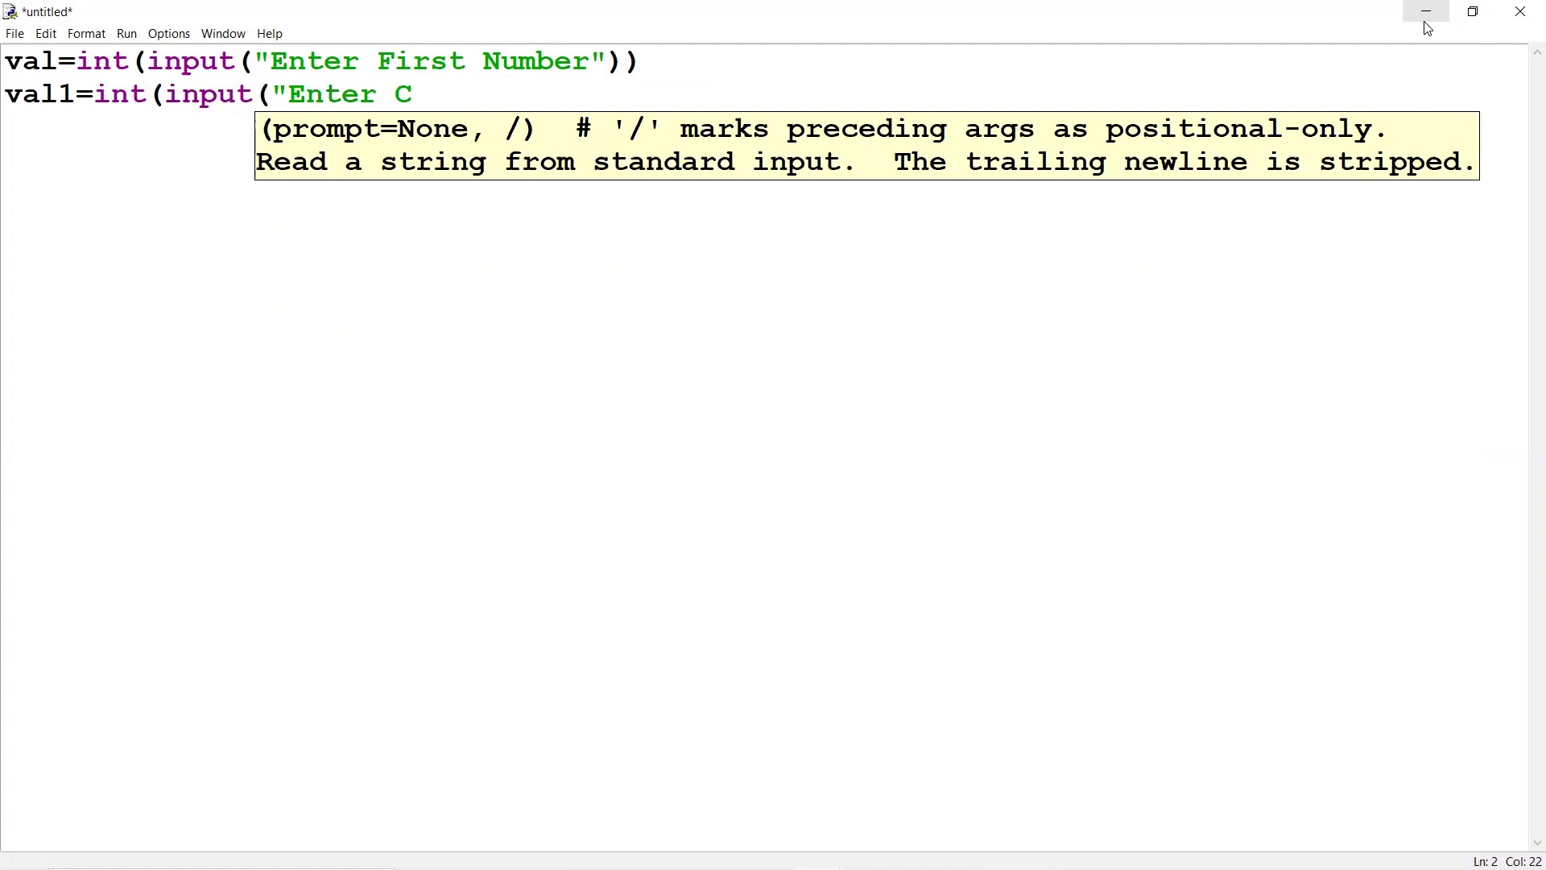
key("BackSpace")
type("Second Nu")
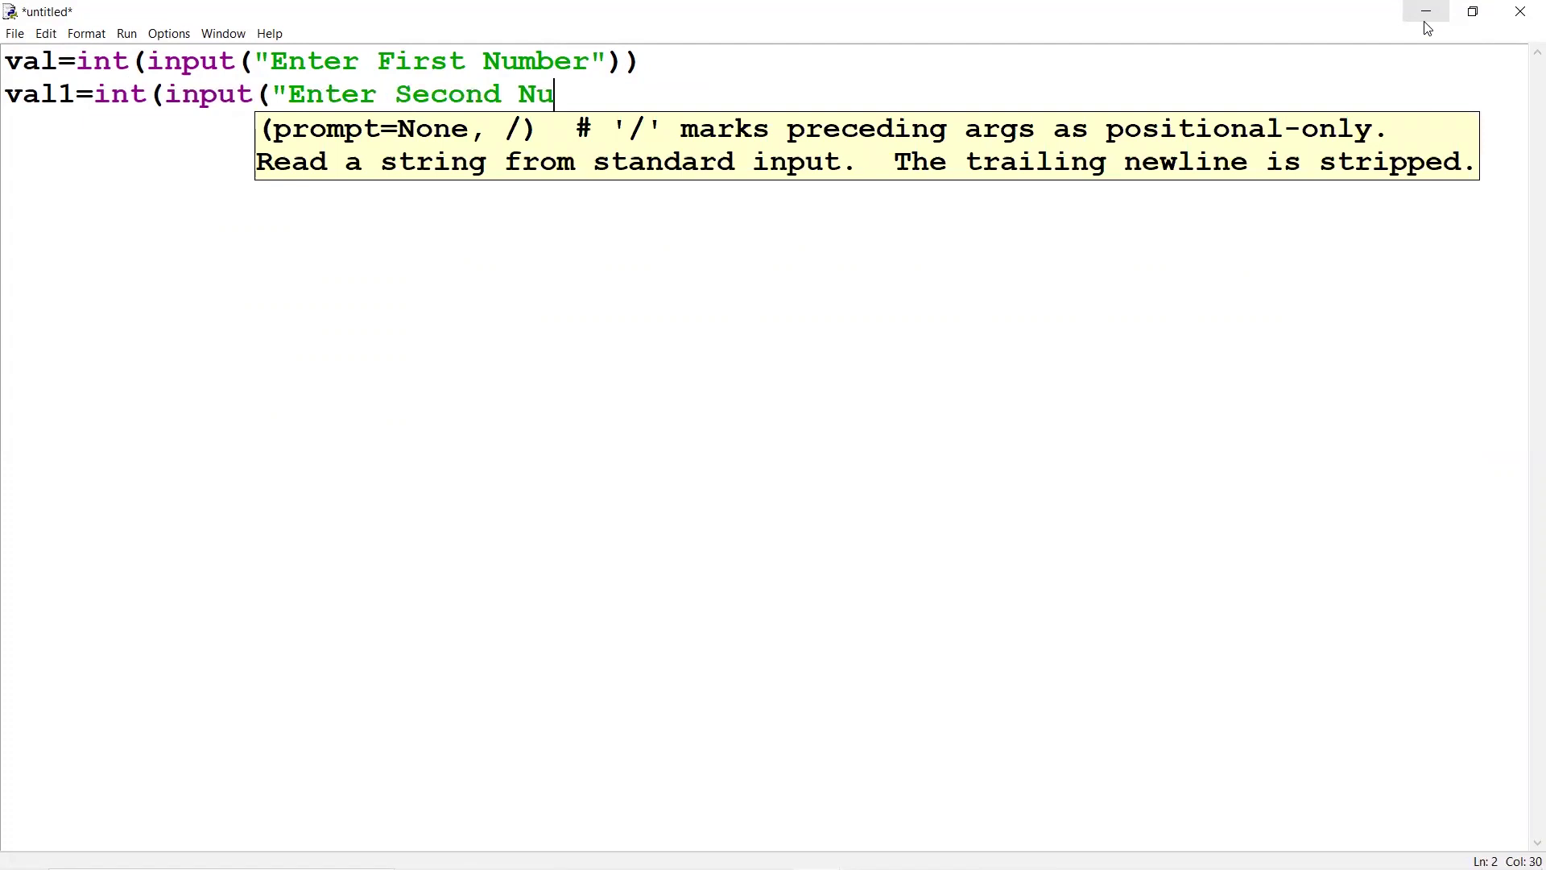
type("mber\"))")
key("Return")
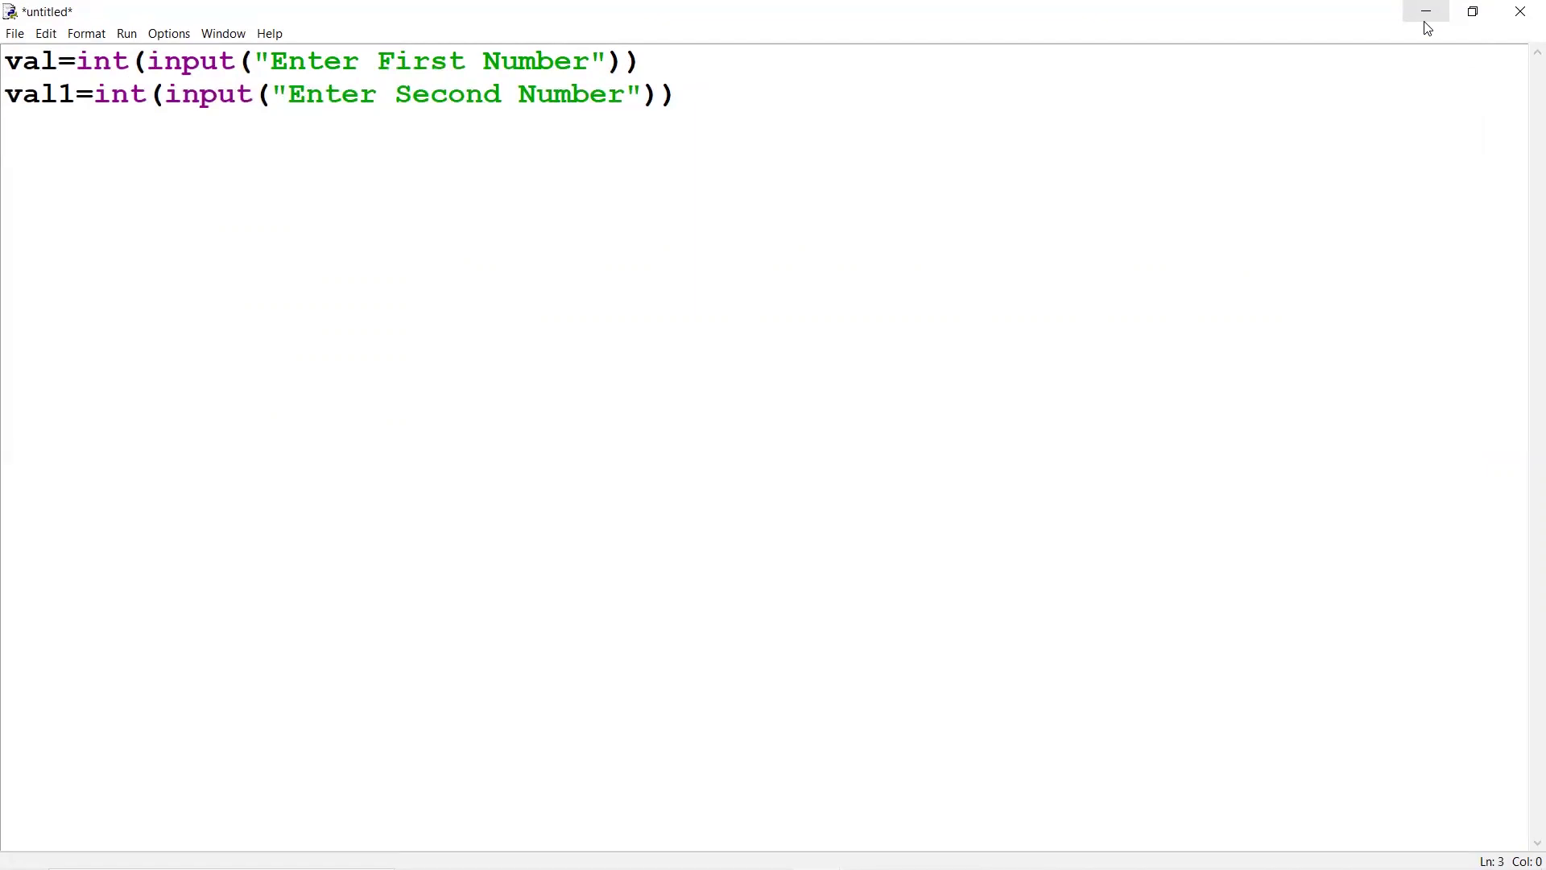
type("print")
- Write the print statement that outputs a row of asterisks
key("BackSpace")
key("BackSpace")
key("BackSpace")
key("BackSpace")
type("rin")
key("BackSpace")
type("nt(")
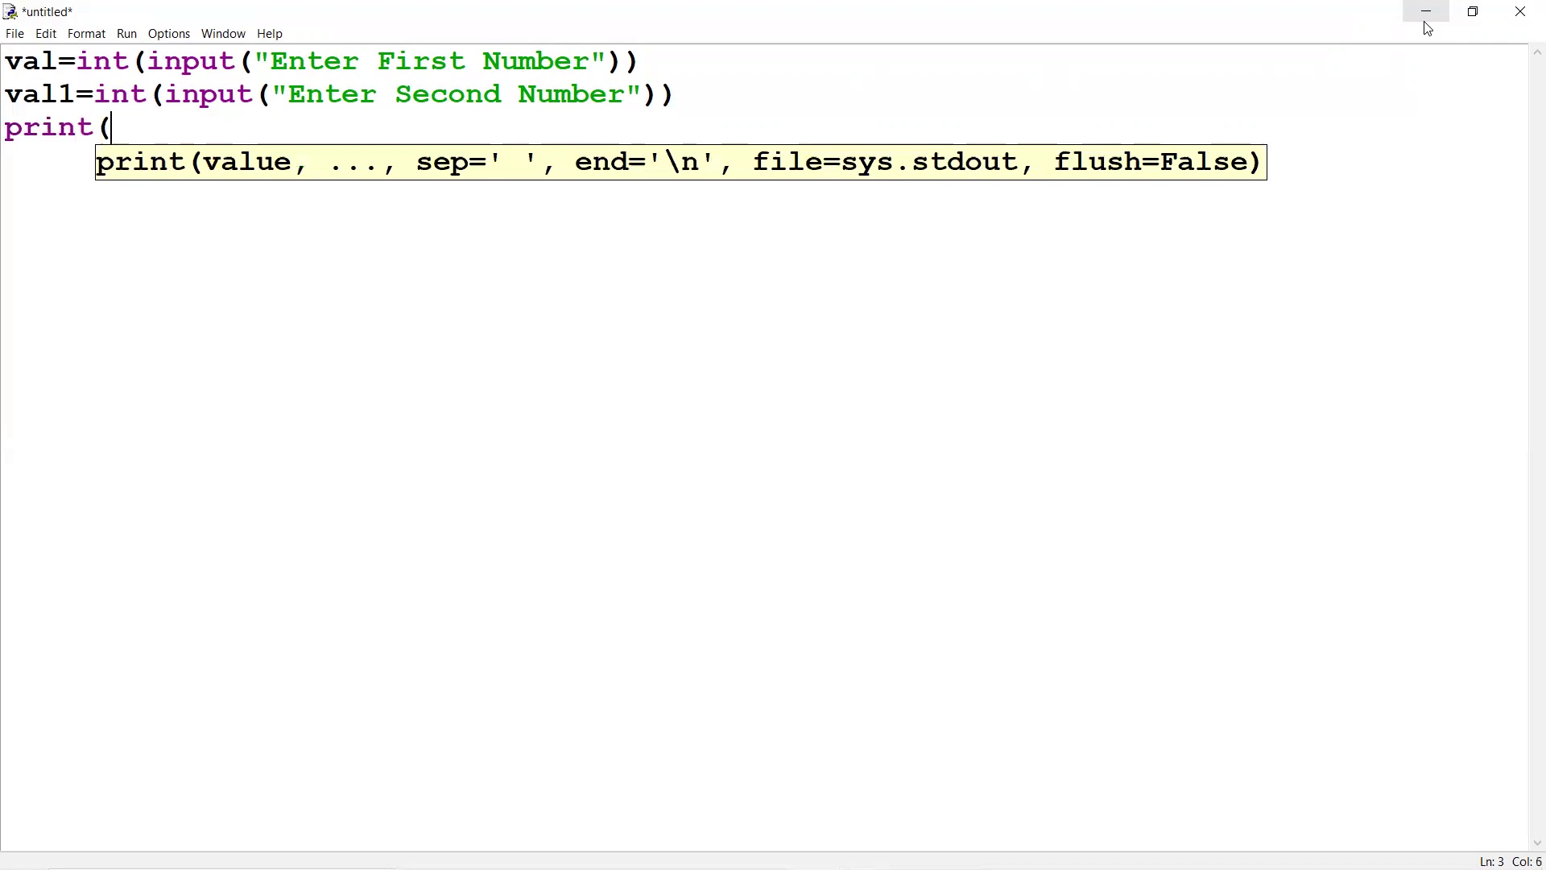
type("\"")
type("************************************")
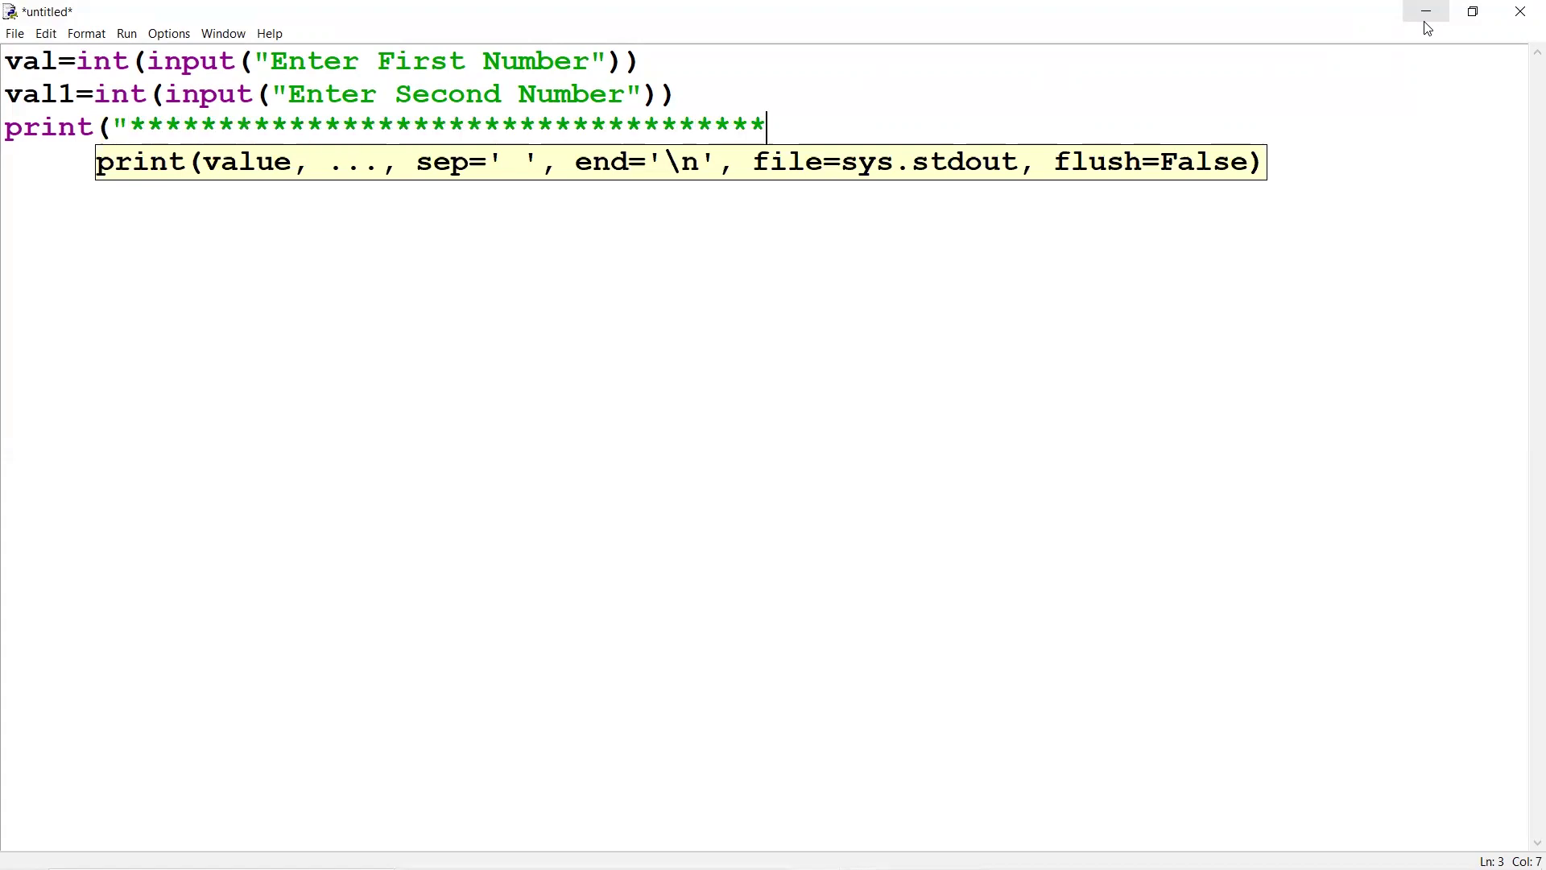
type("********\")")
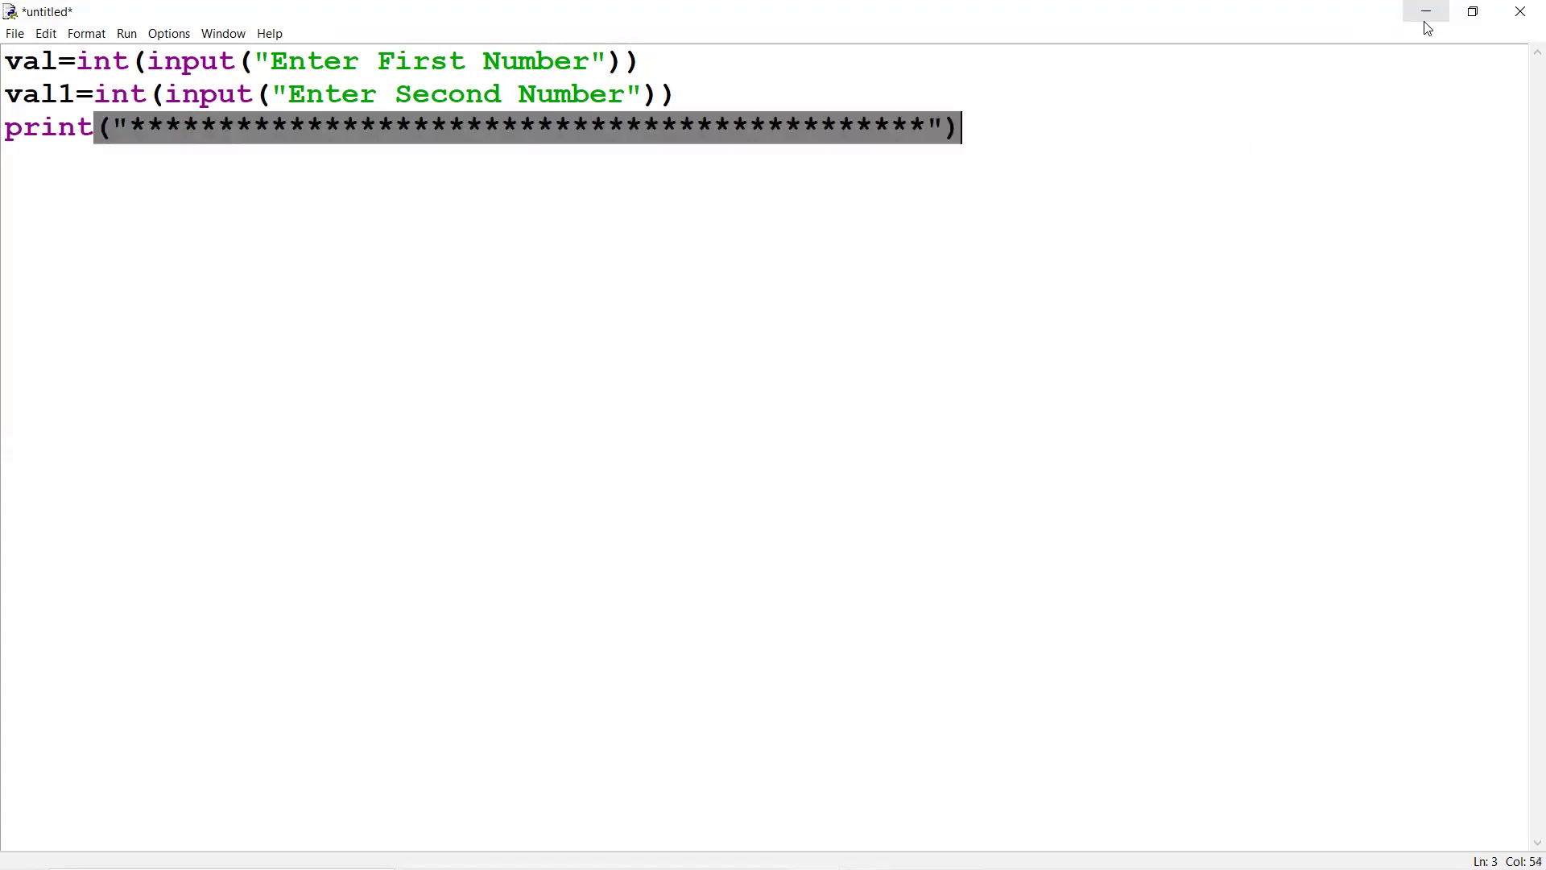
key("Return")
type("pr")
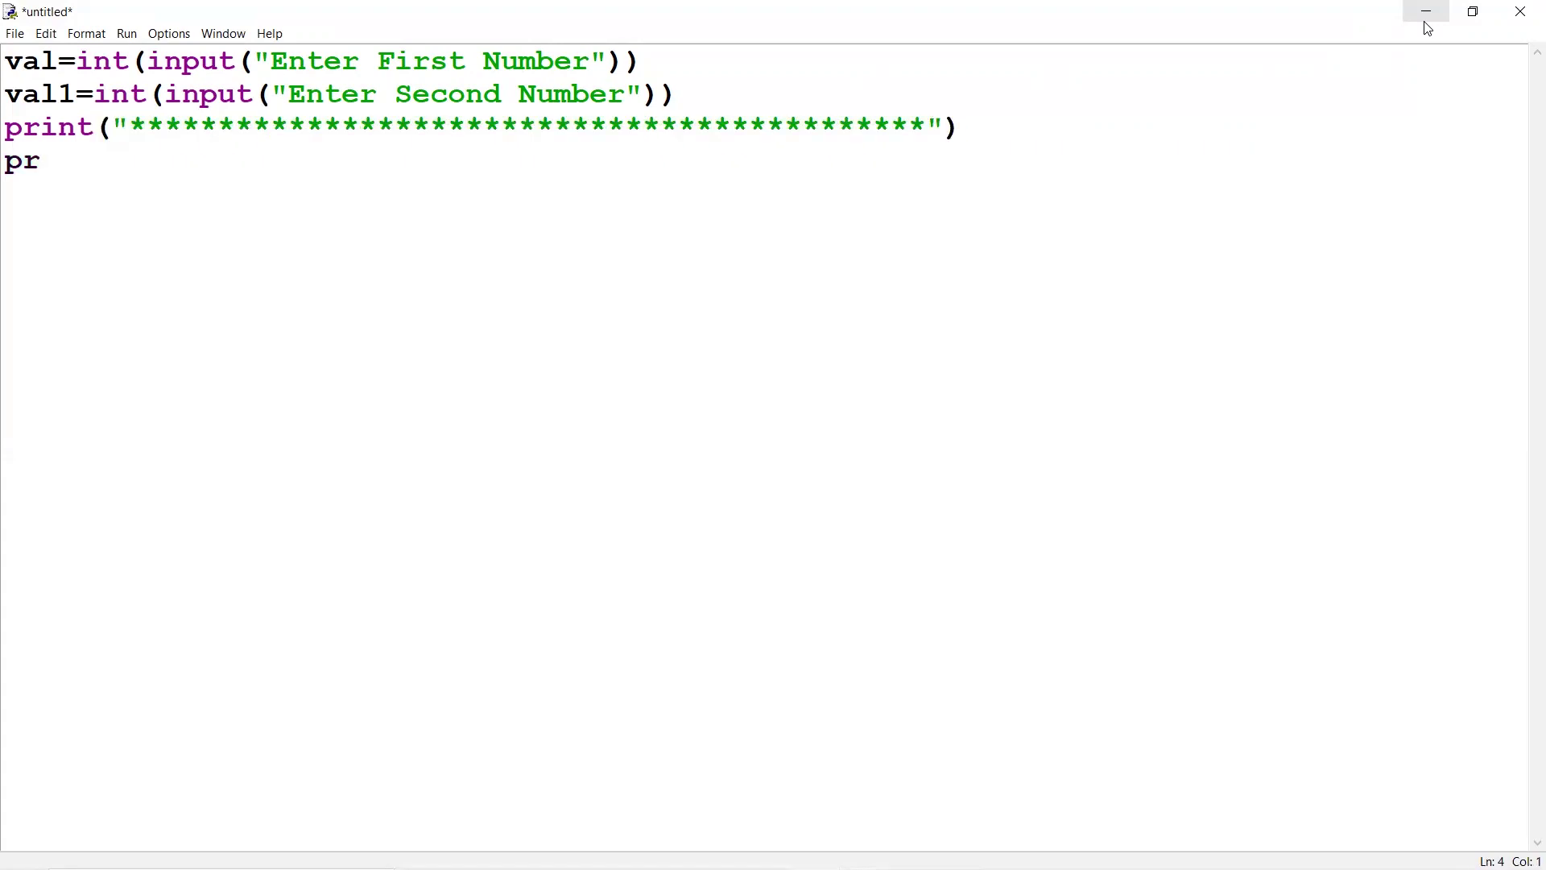
type("int(\"")
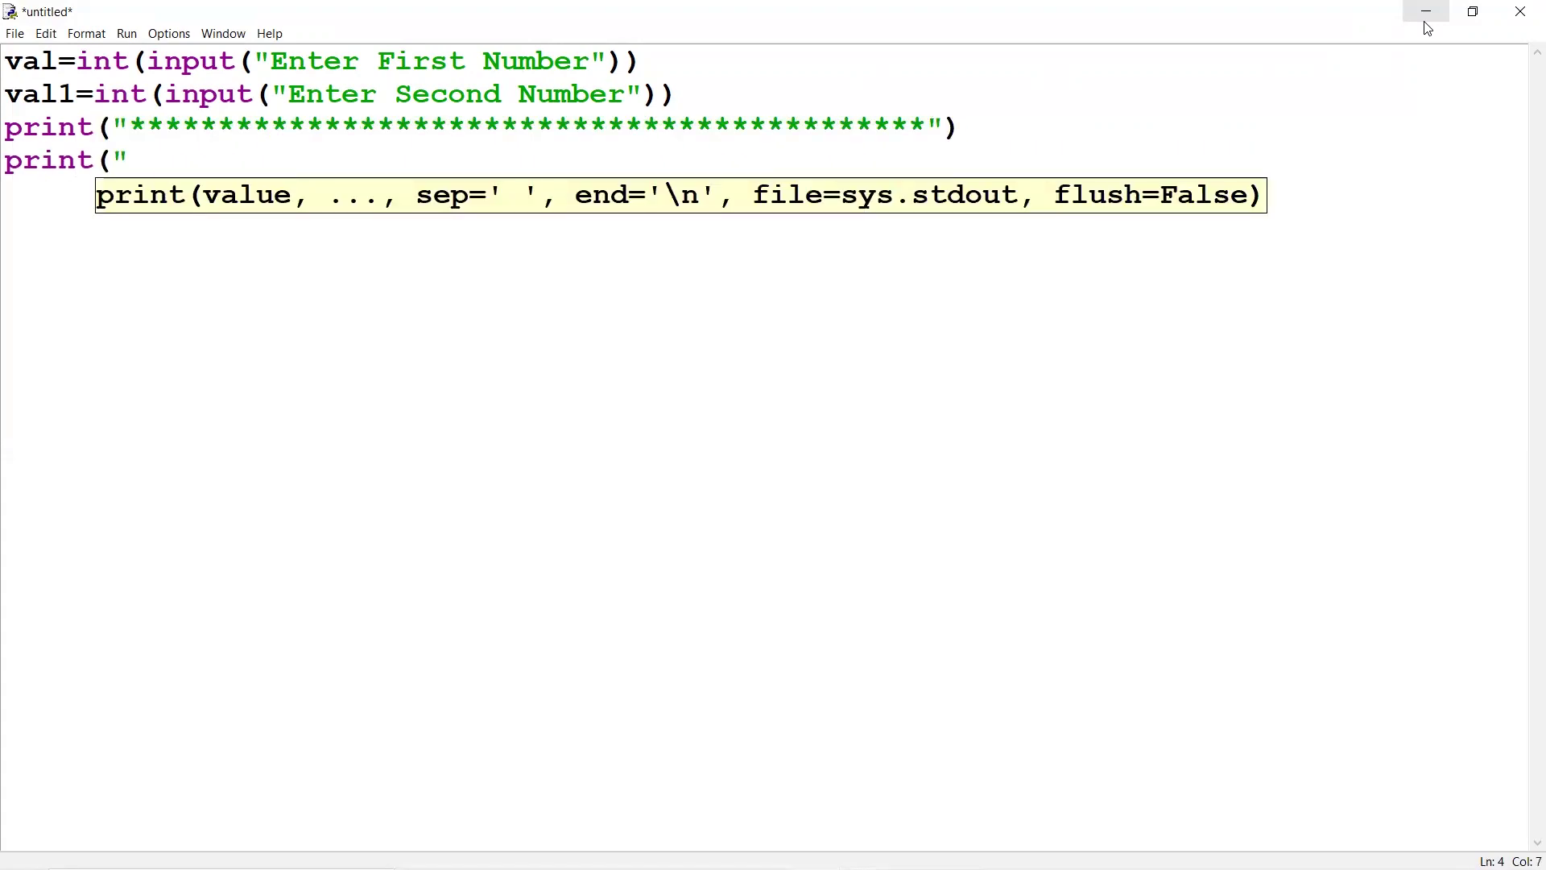
type("Addition")
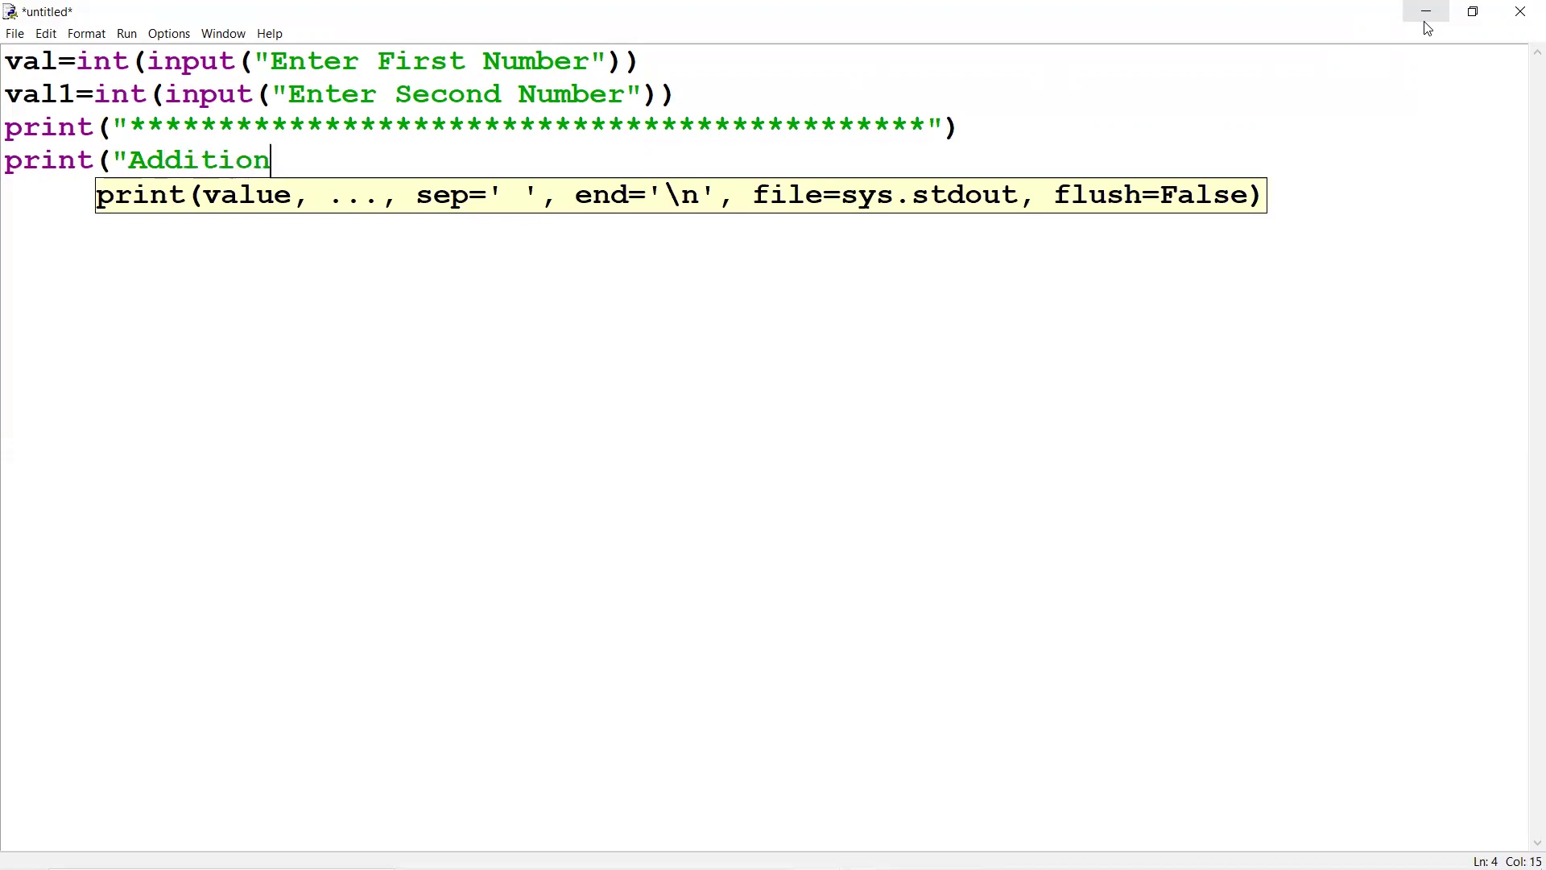
- Add print lines for the Addition and Subtract results of val and val1
key("BackSpace")
type("n")
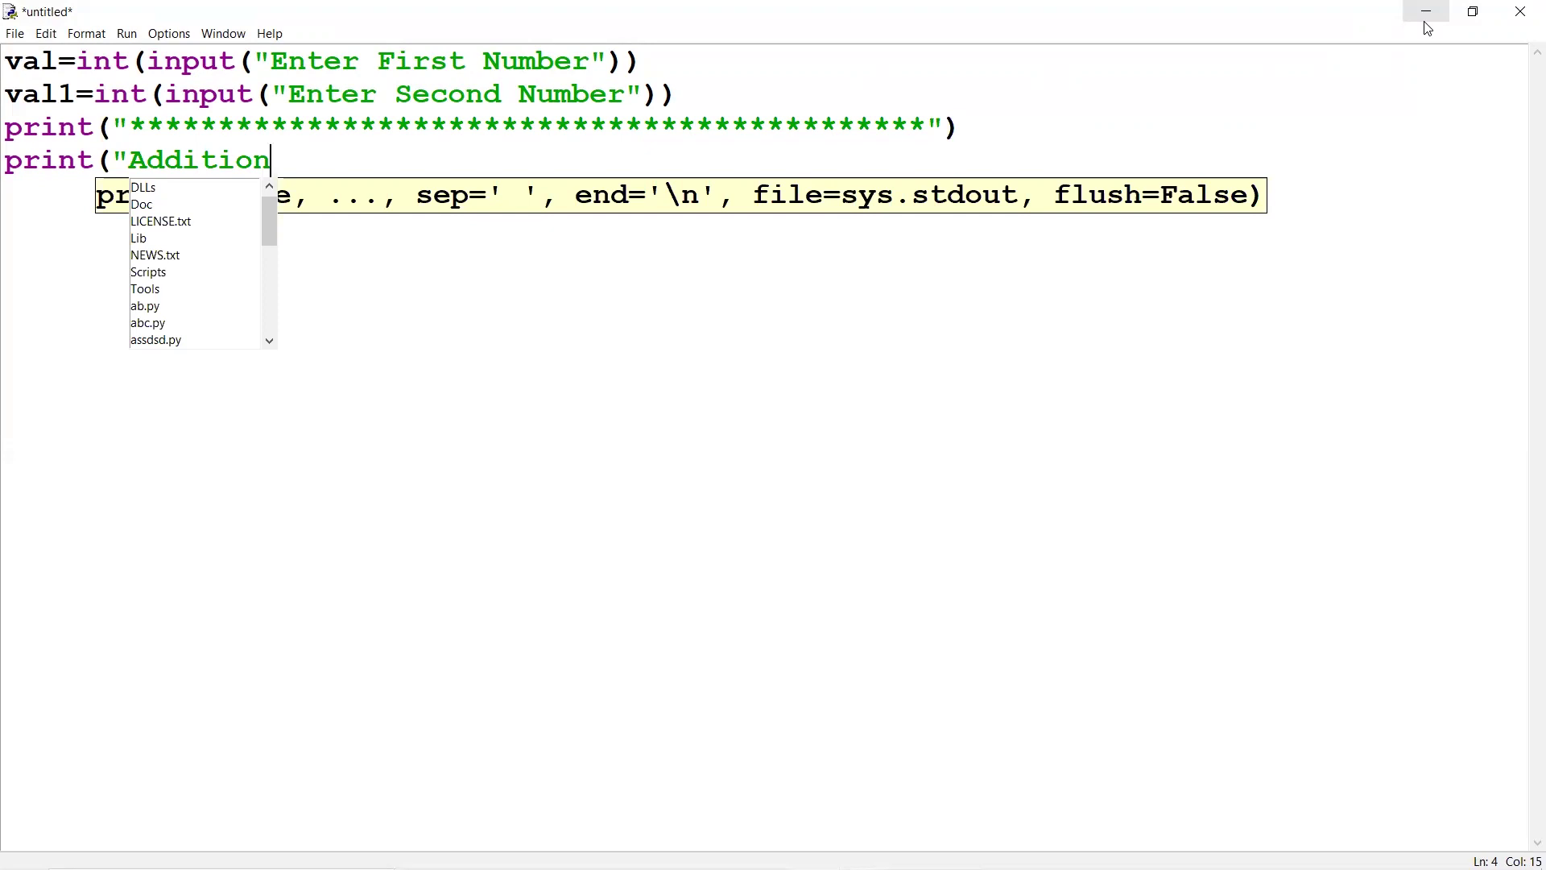
type("\"m")
key("BackSpace")
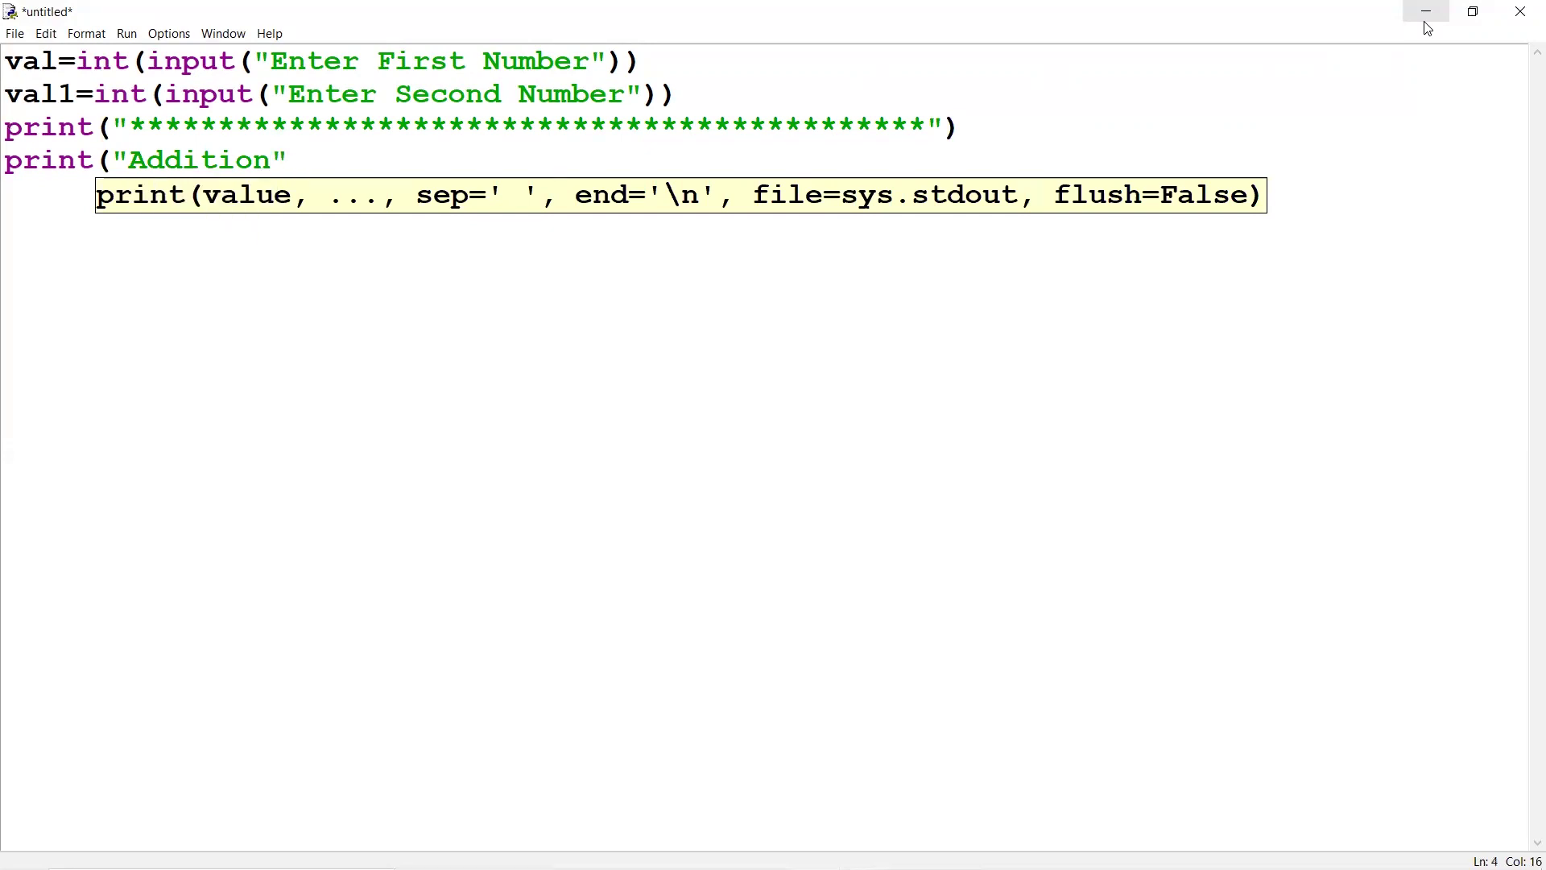
type(",a")
key("BackSpace")
type("val")
type("+val1")
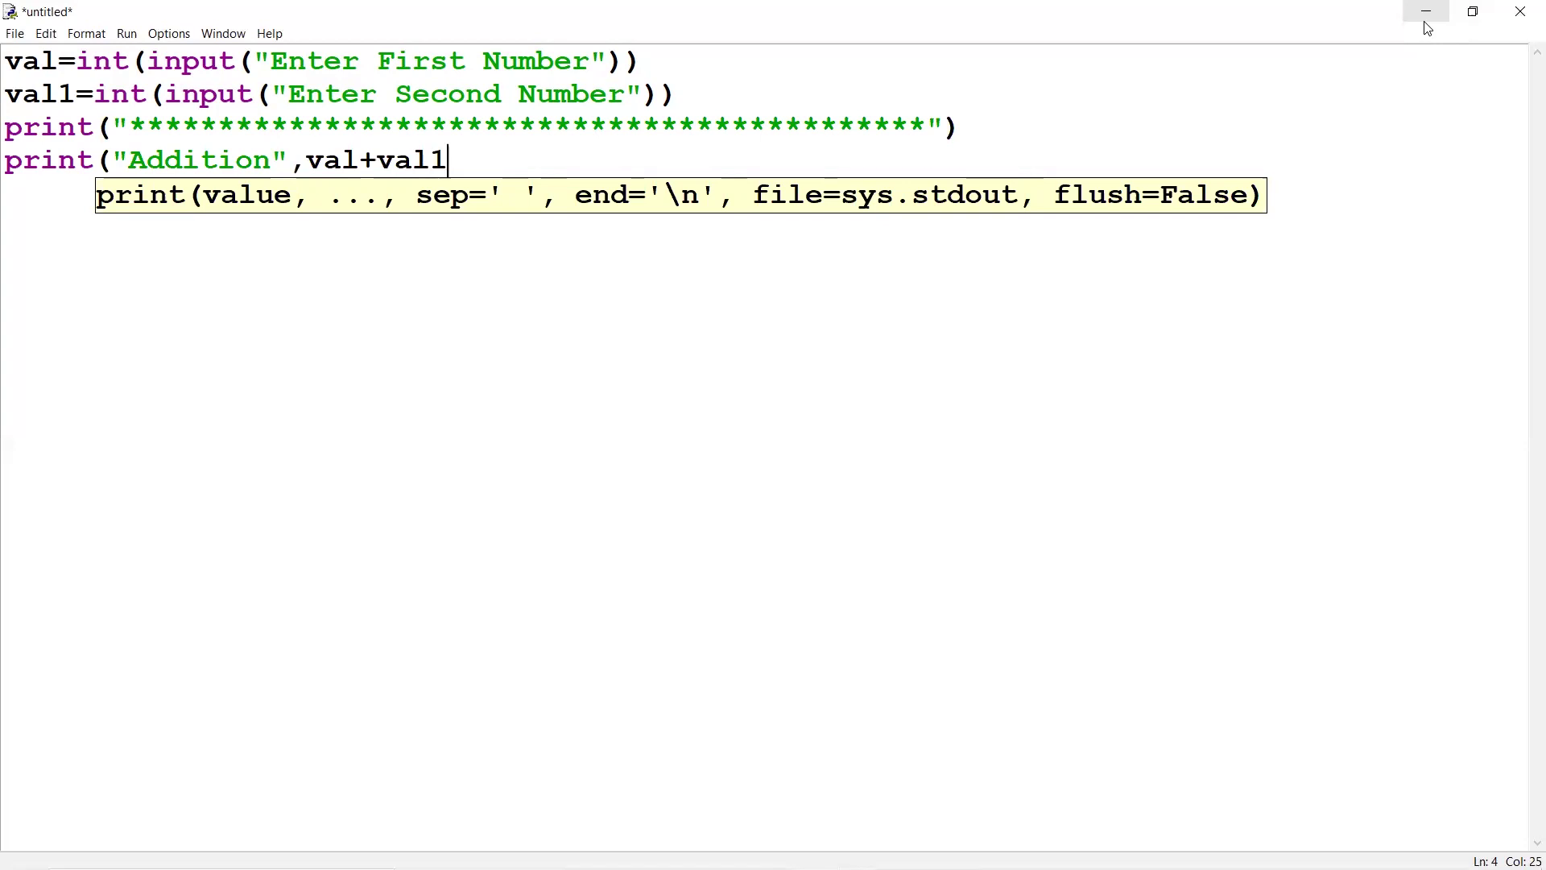
type(")")
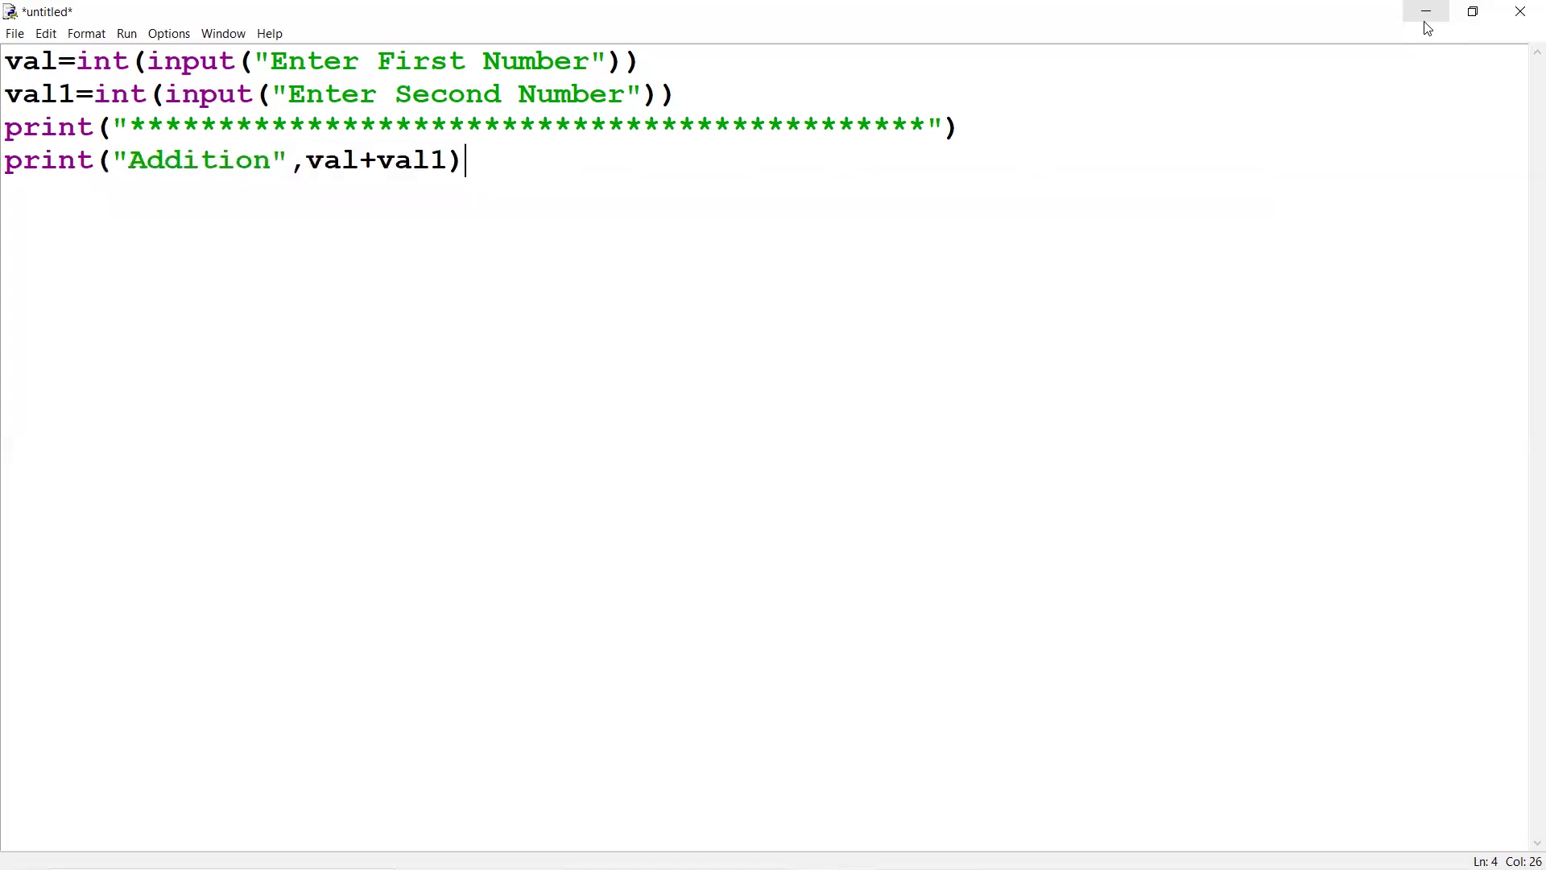
key("Return")
type("p")
type("rint(\"")
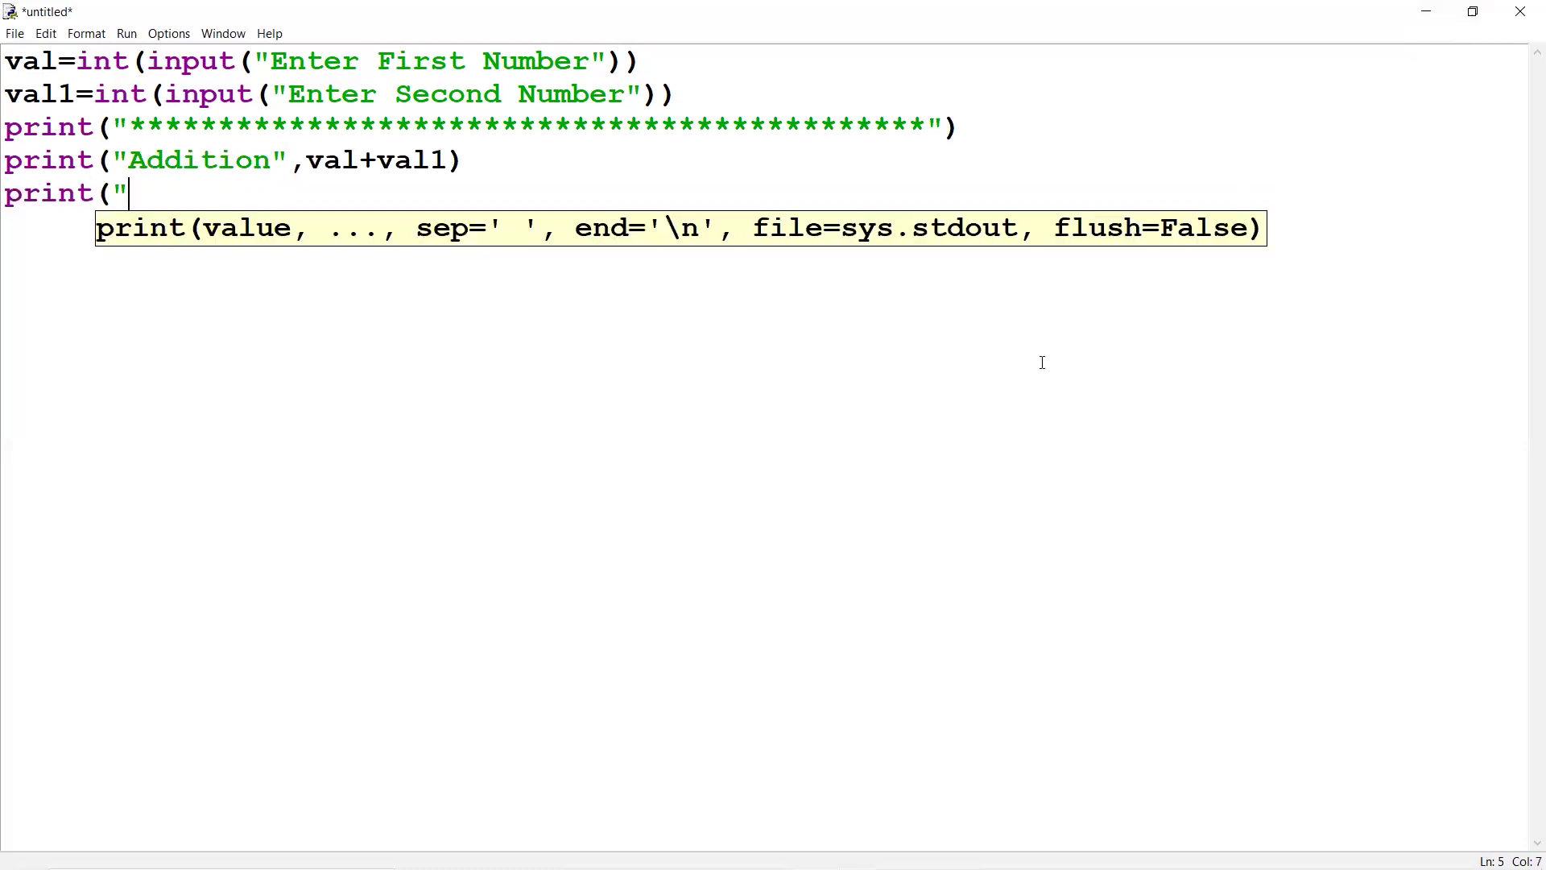
type("Mu")
type("ti")
key("BackSpace")
key("BackSpace")
key("BackSpace")
key("BackSpace")
type("Su")
type("btract")
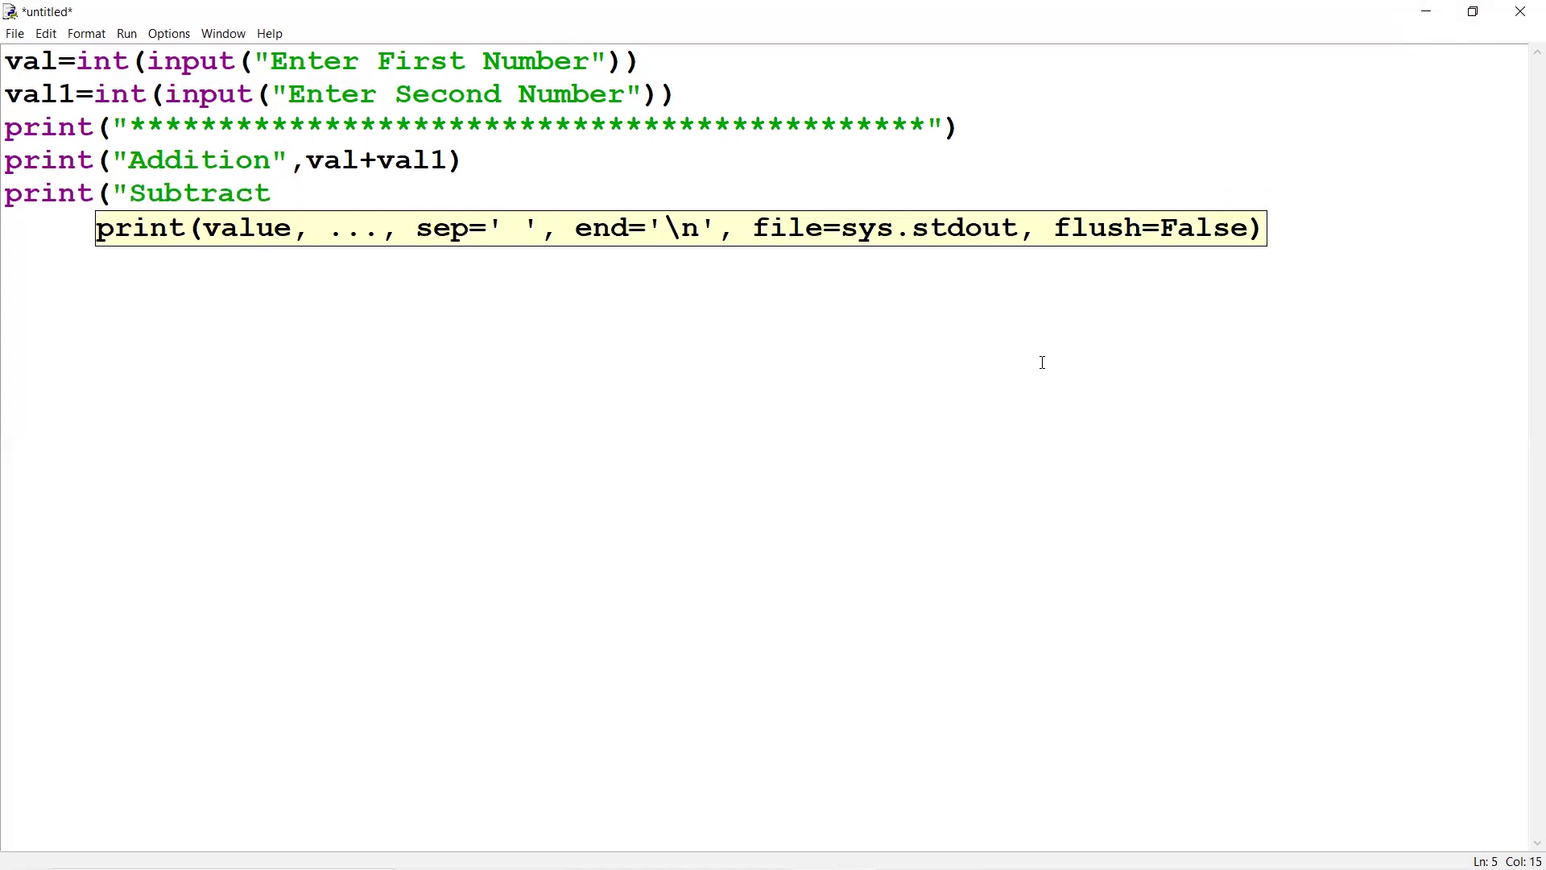
type("\",val")
type("-val1")
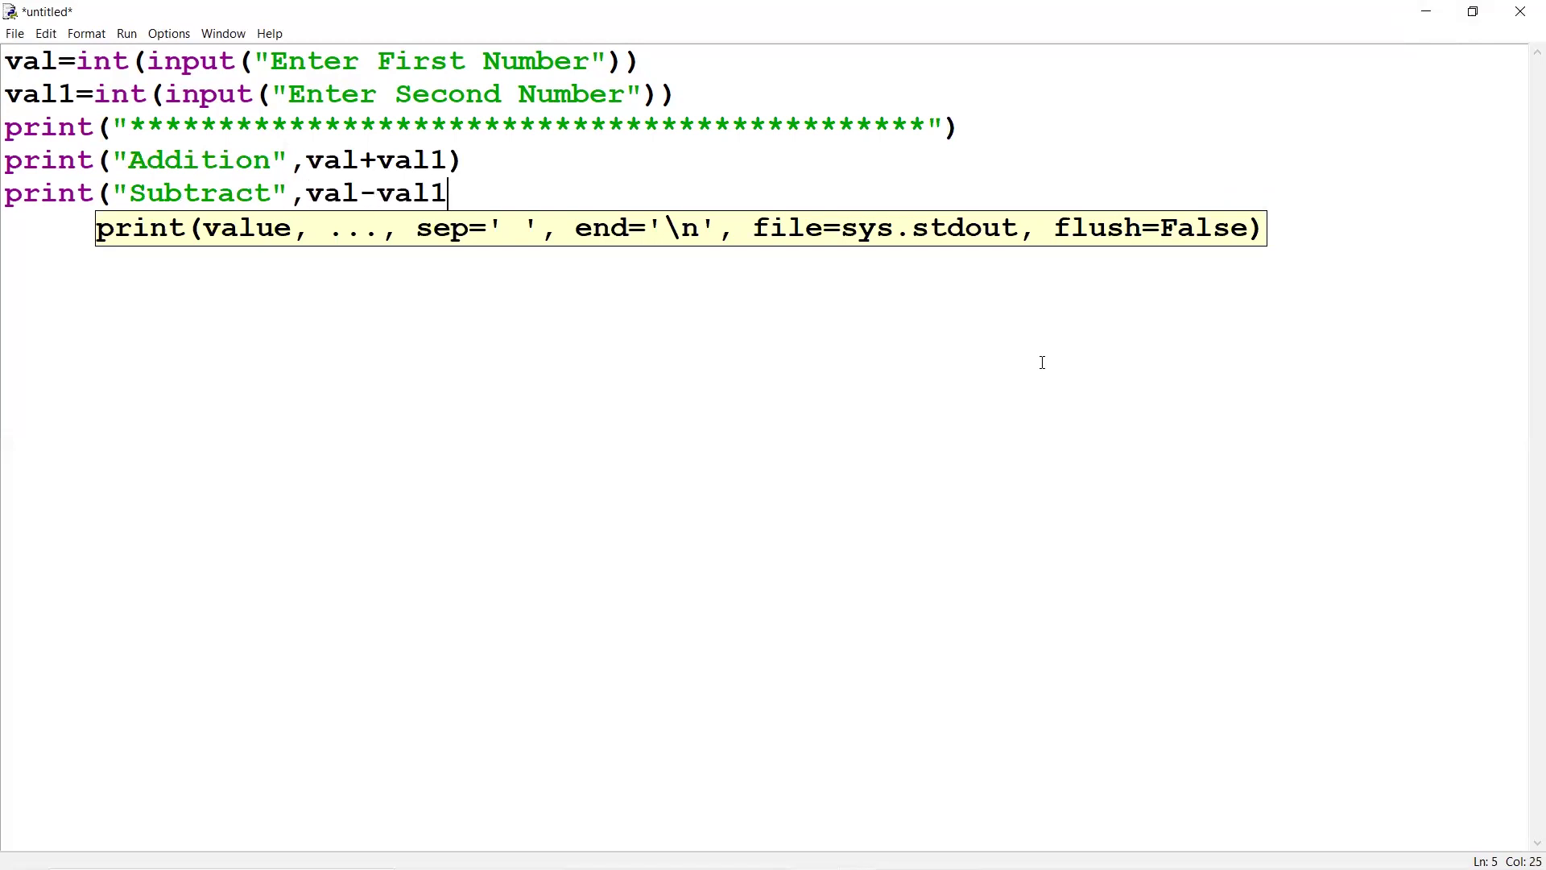
type(")")
key("Return")
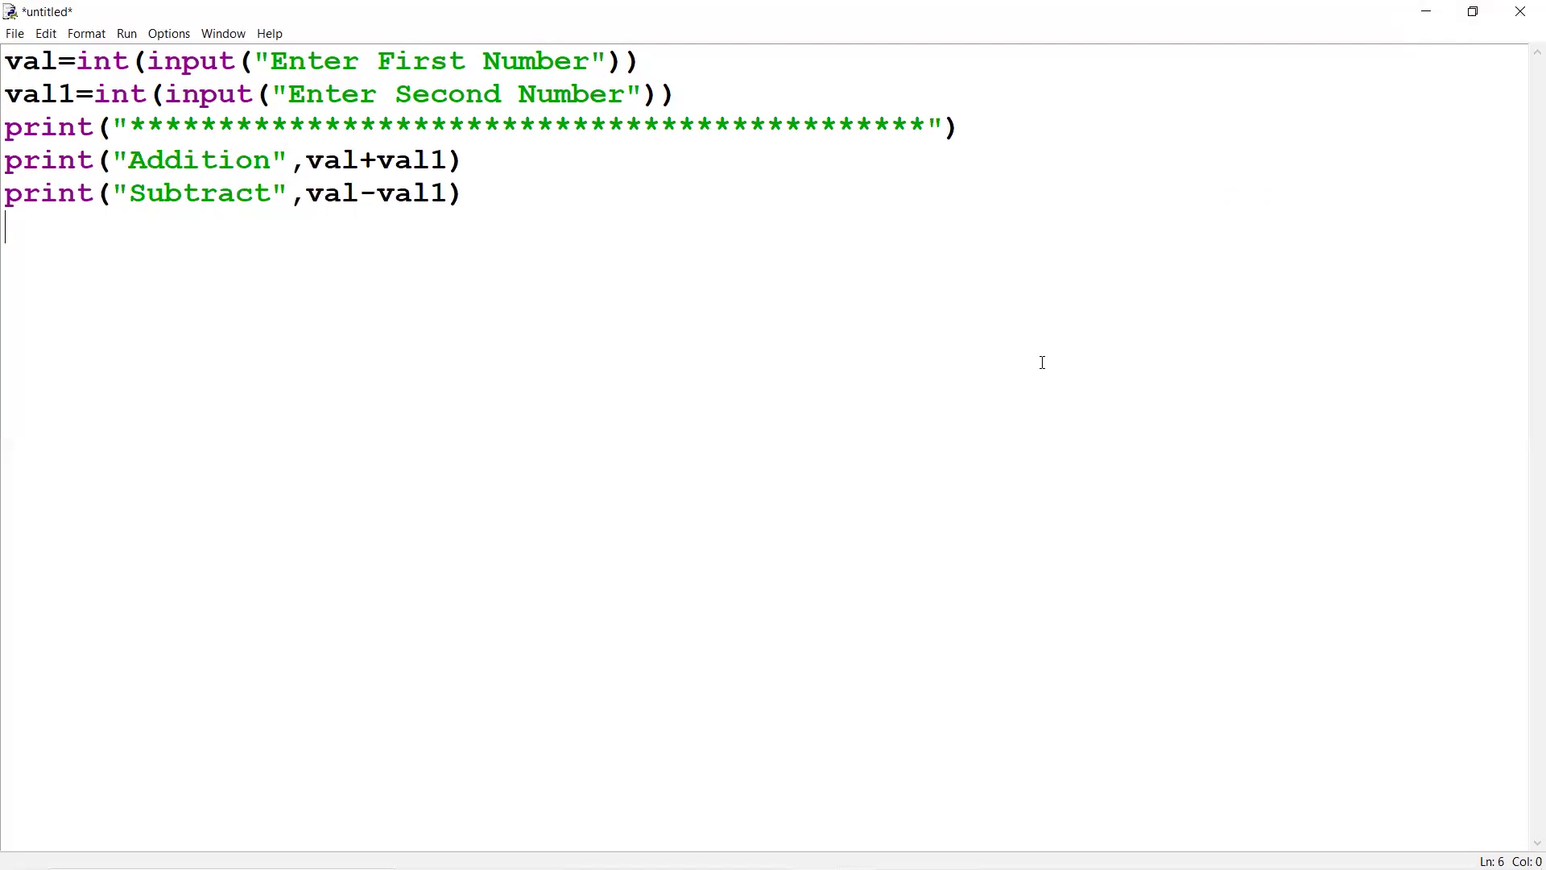
type("r")
- Add the Mutiply and Division print lines for val and val1
key("BackSpace")
type("print")
type("(\"Muto")
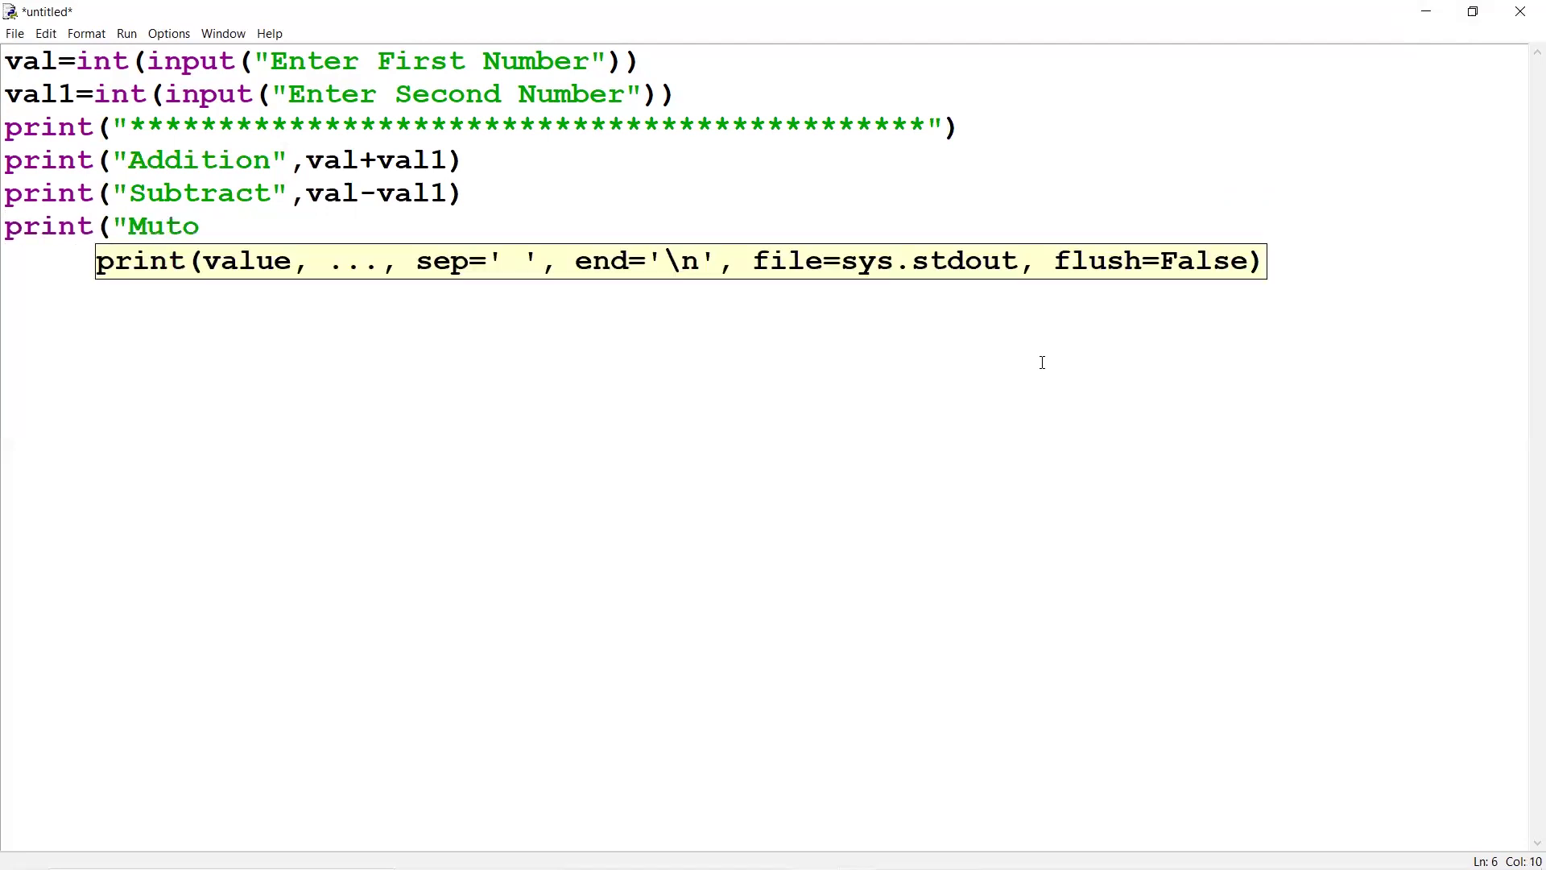
key("BackSpace")
type("iply")
type("\"m")
key("BackSpace")
type(",a")
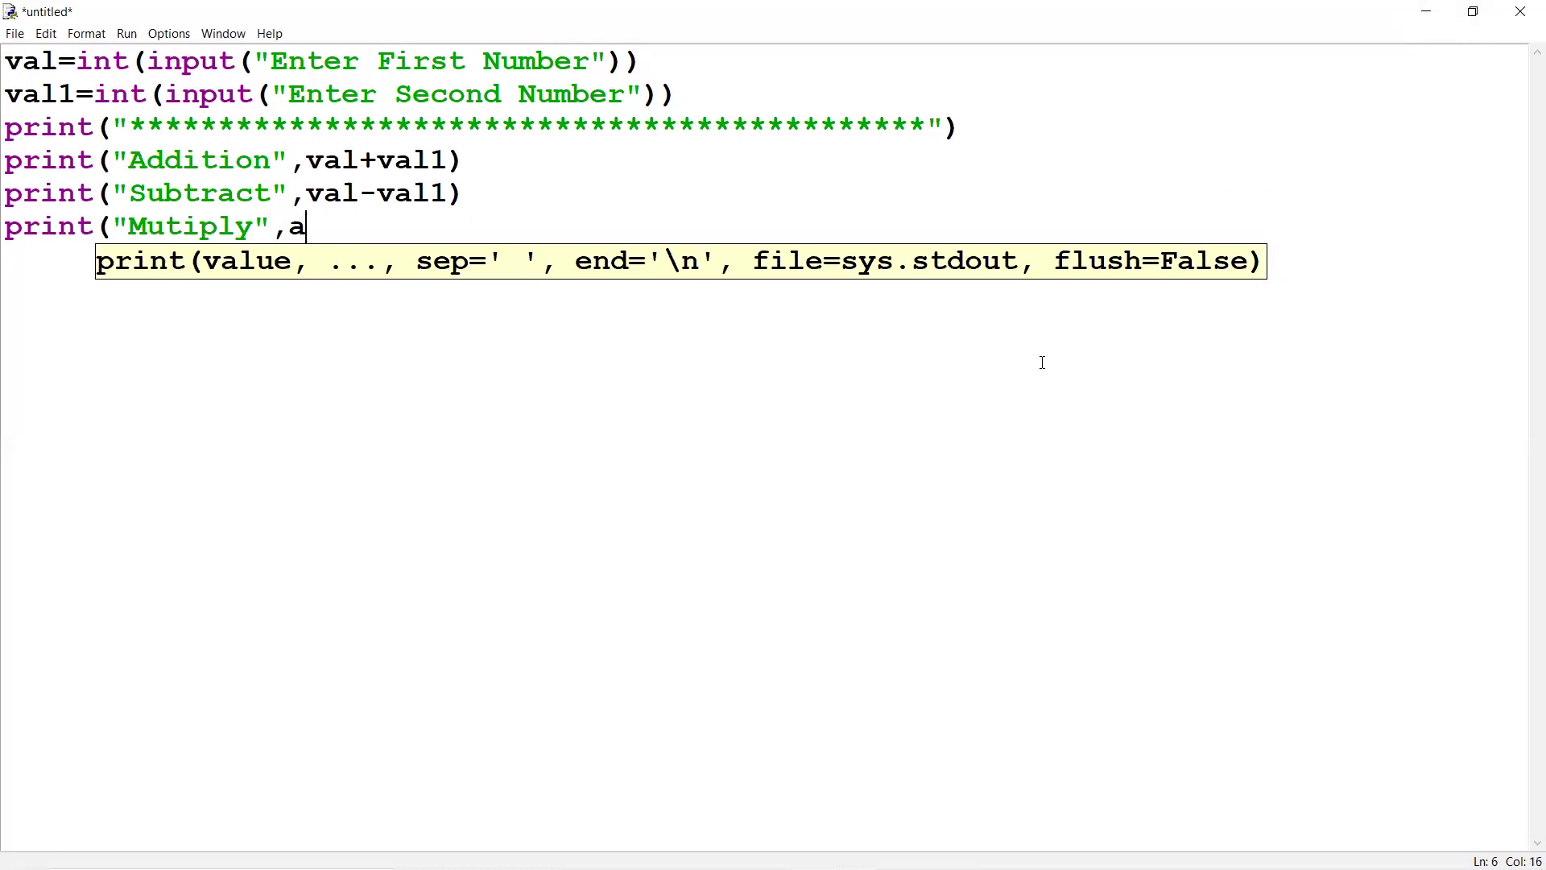
key("BackSpace")
type("val ")
type("*")
type("val1")
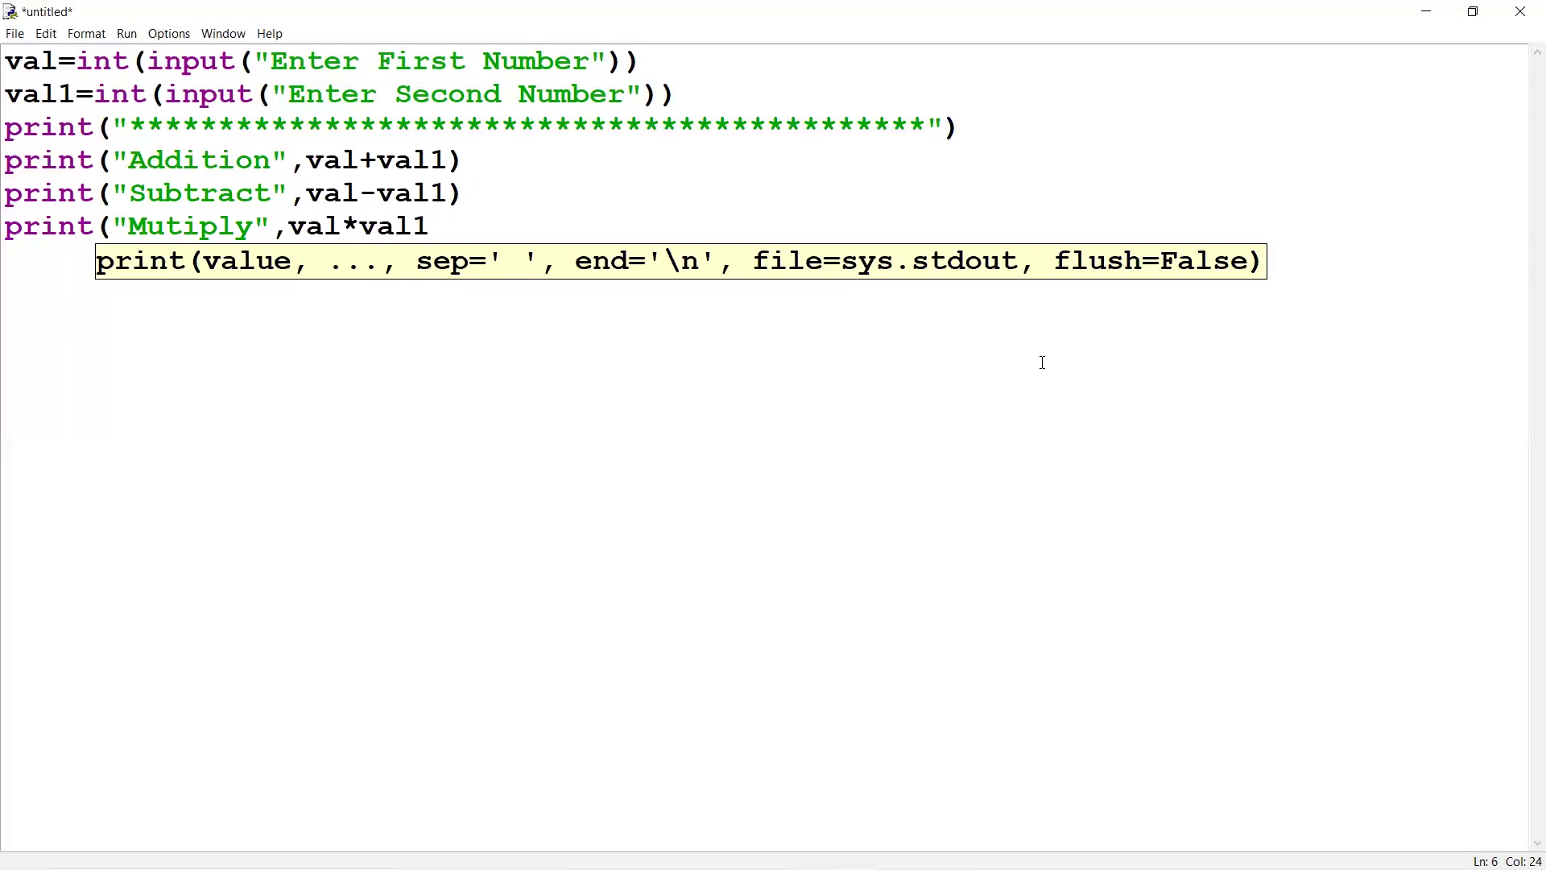
type(")")
key("Return")
type("prin")
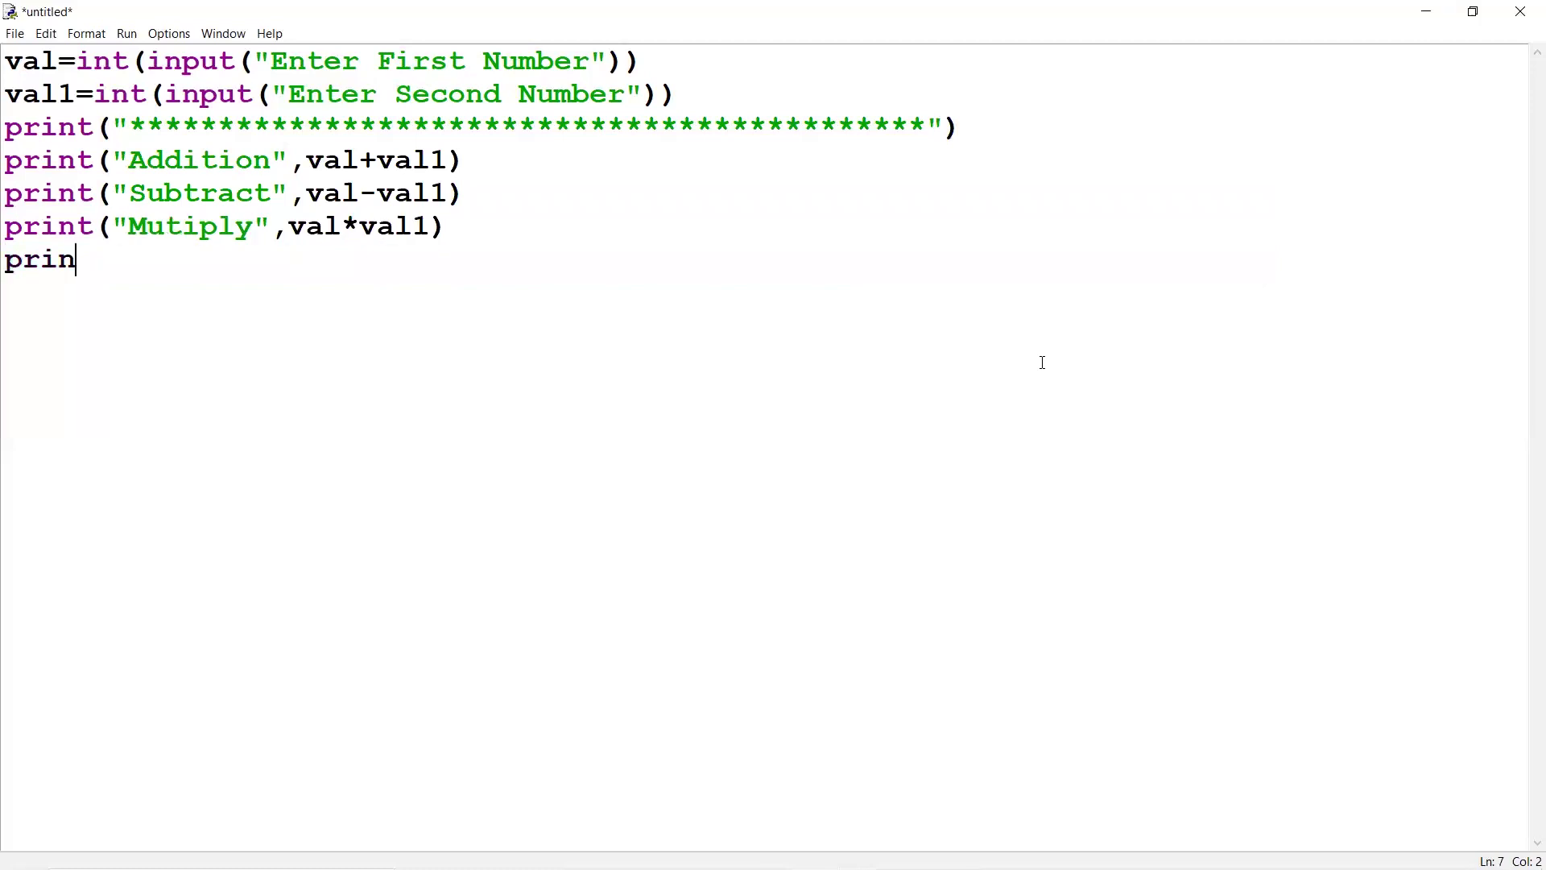
type("t(\"Divisi")
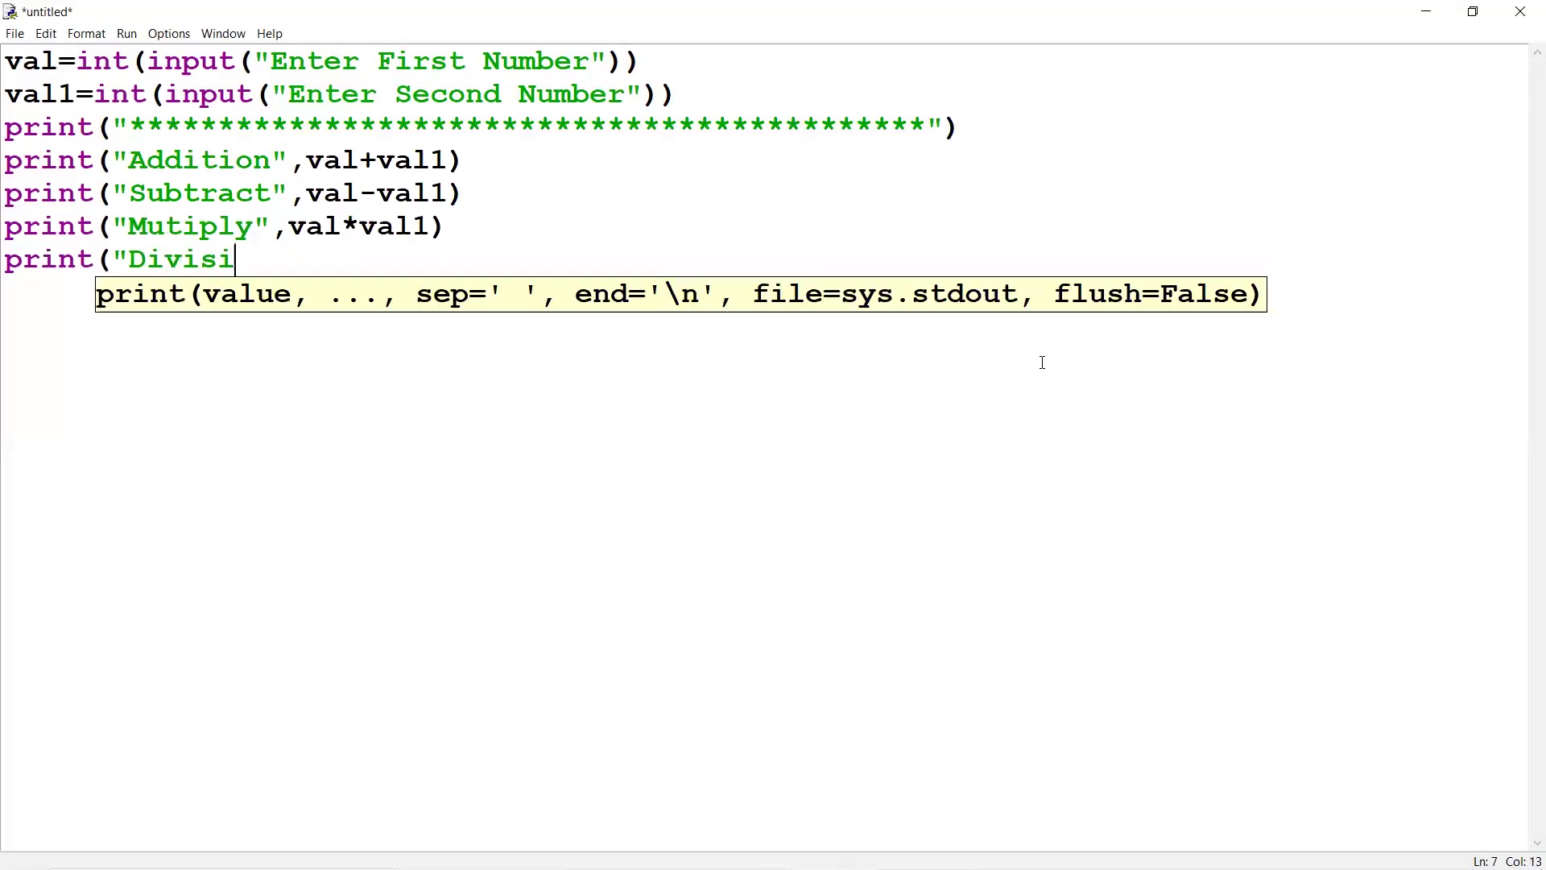
type("on\",")
type("val/")
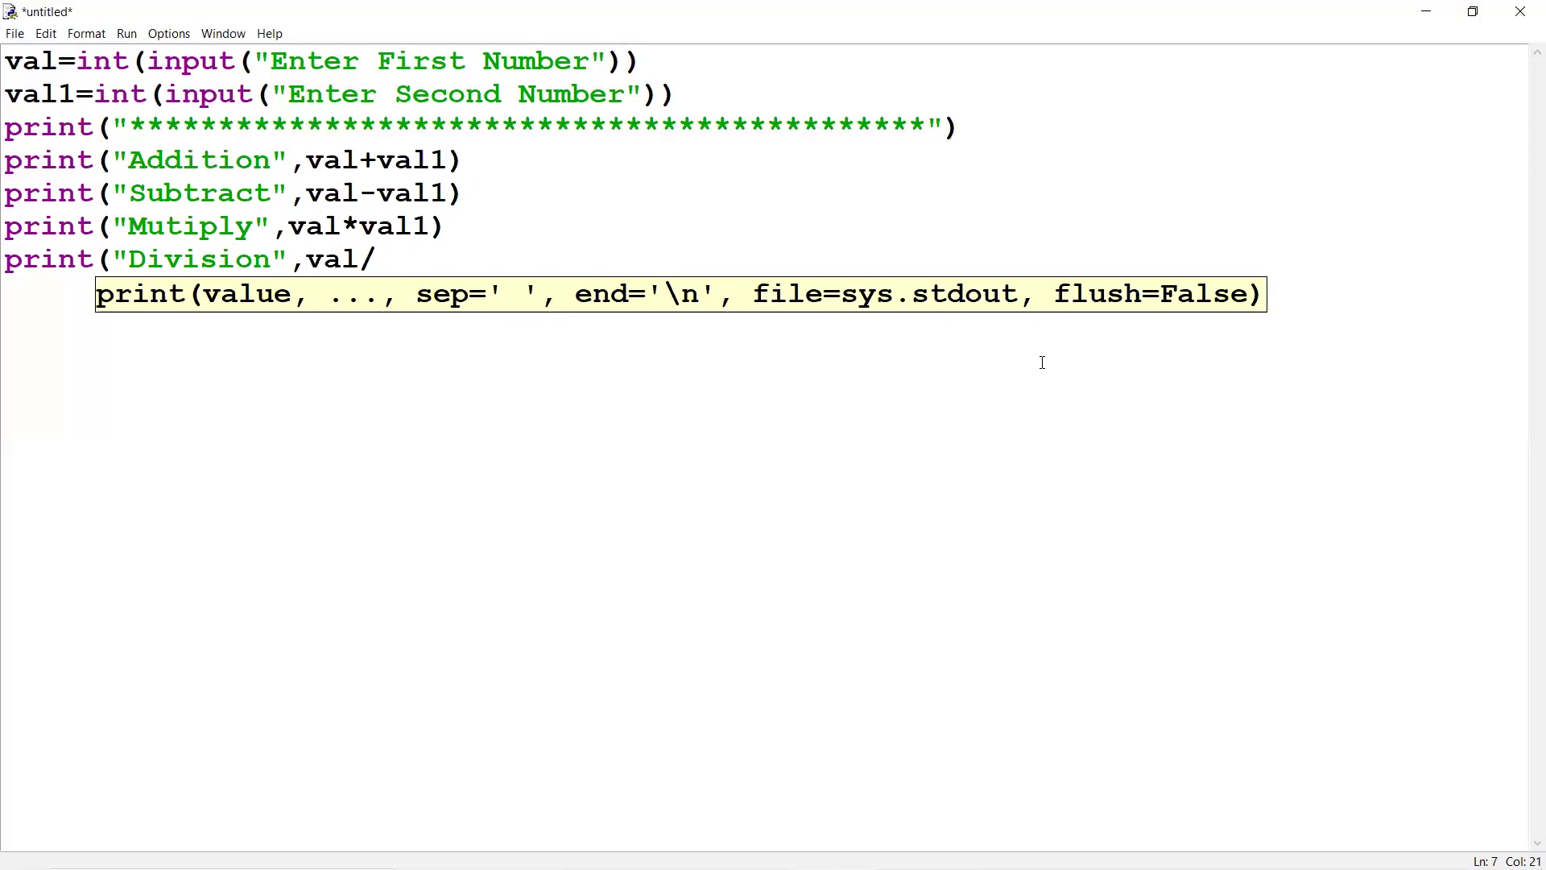
type("val1)")
- Copy the asterisk line and paste it after the Addition, Subtract and Mutiply prints
left_click_drag(976, 136, 8, 130)
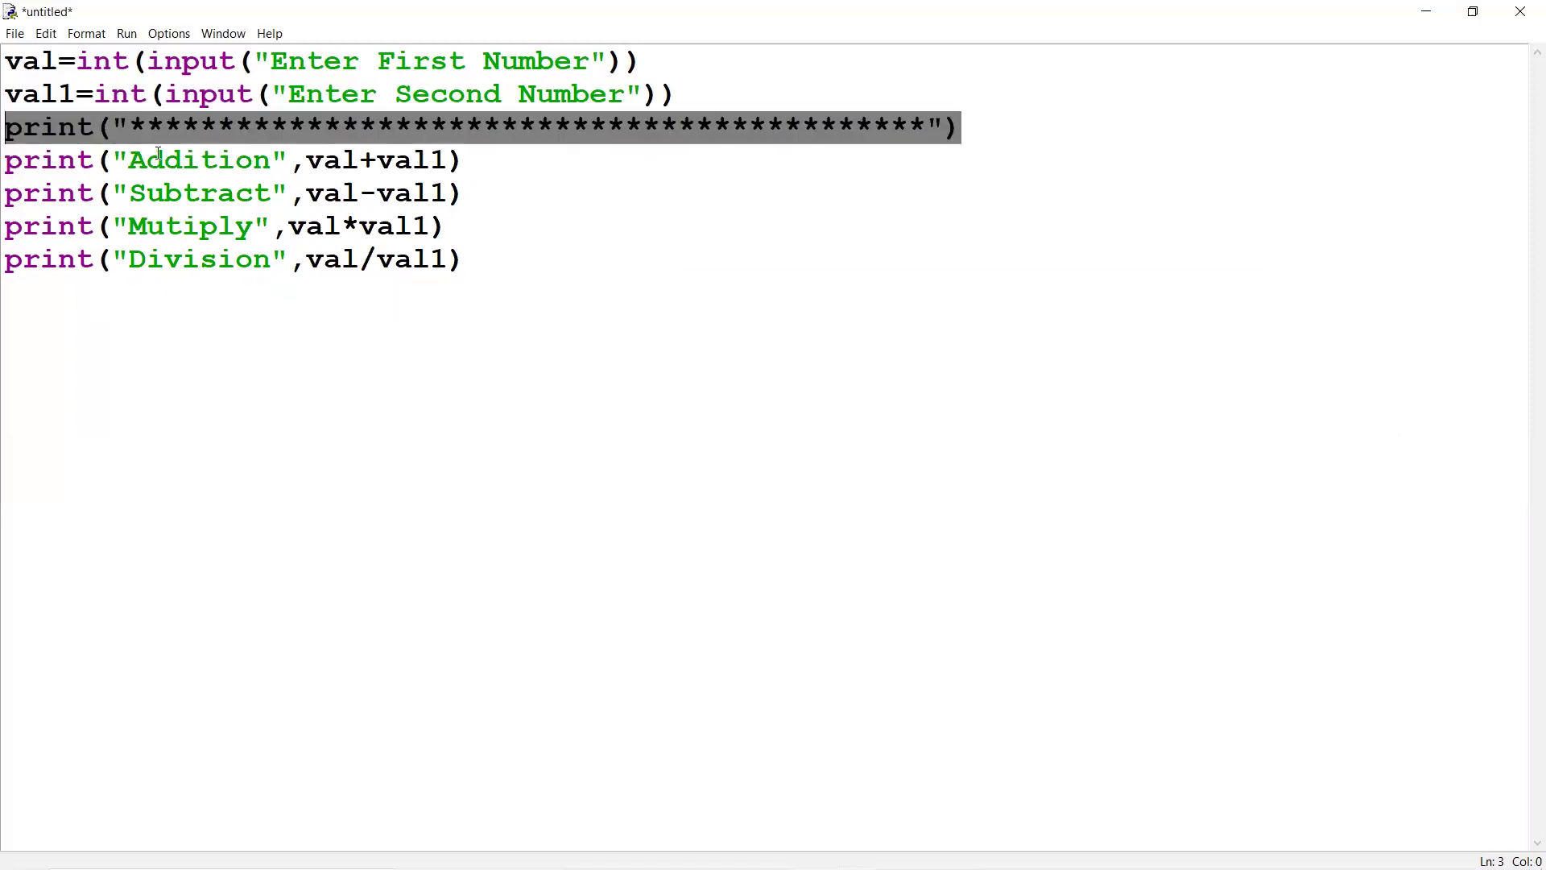
left_click(491, 160)
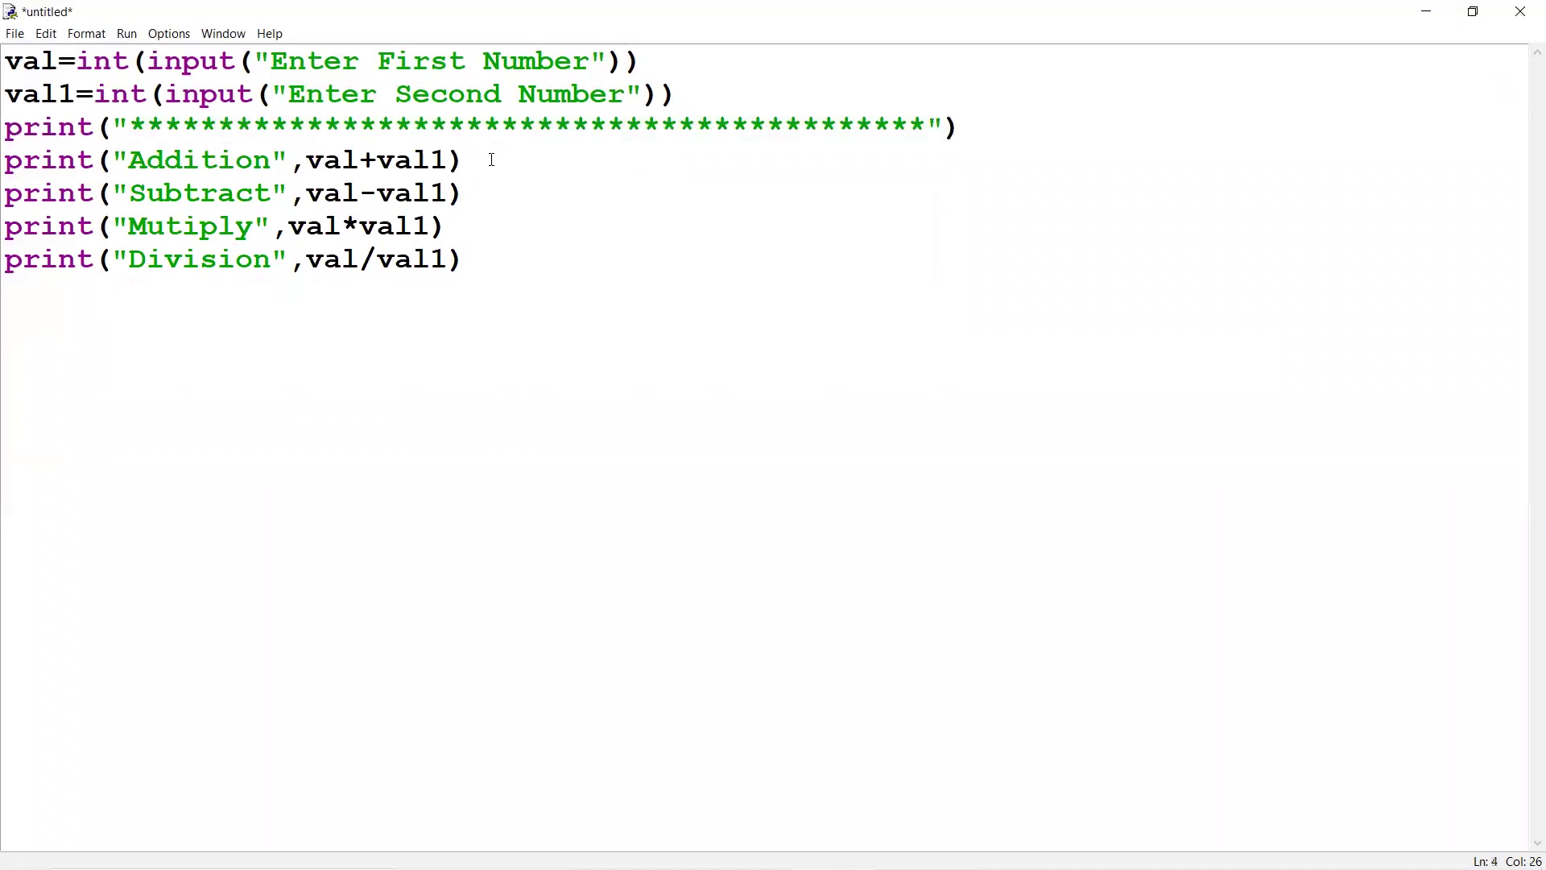
key("Return")
type("print(\"*********************************************\")")
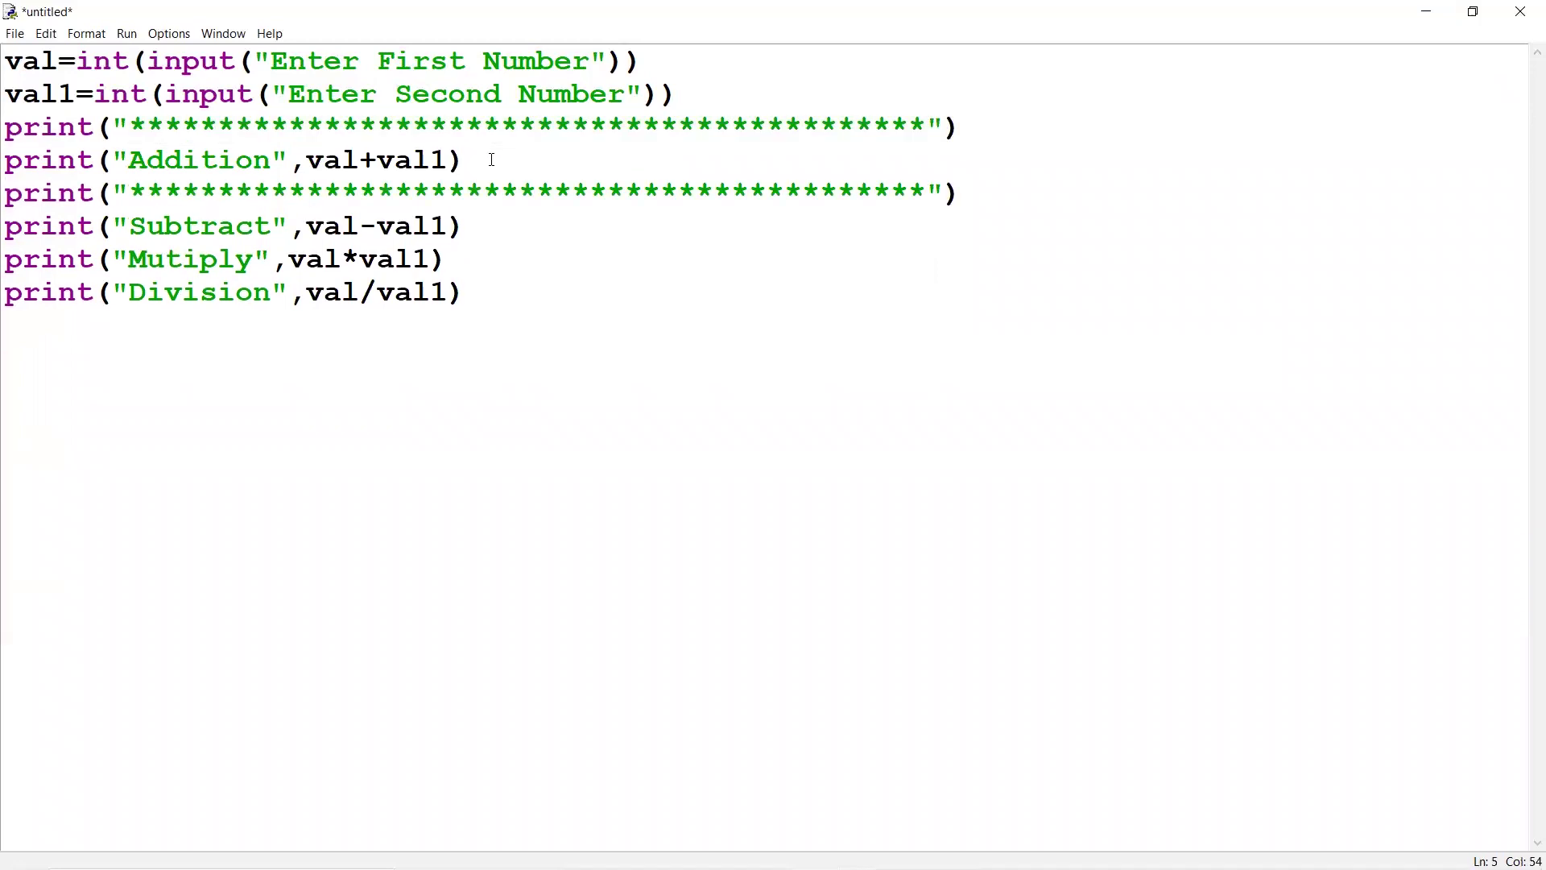
key("Down")
key("Return")
type("print(\"*********************************************\")")
key("Down")
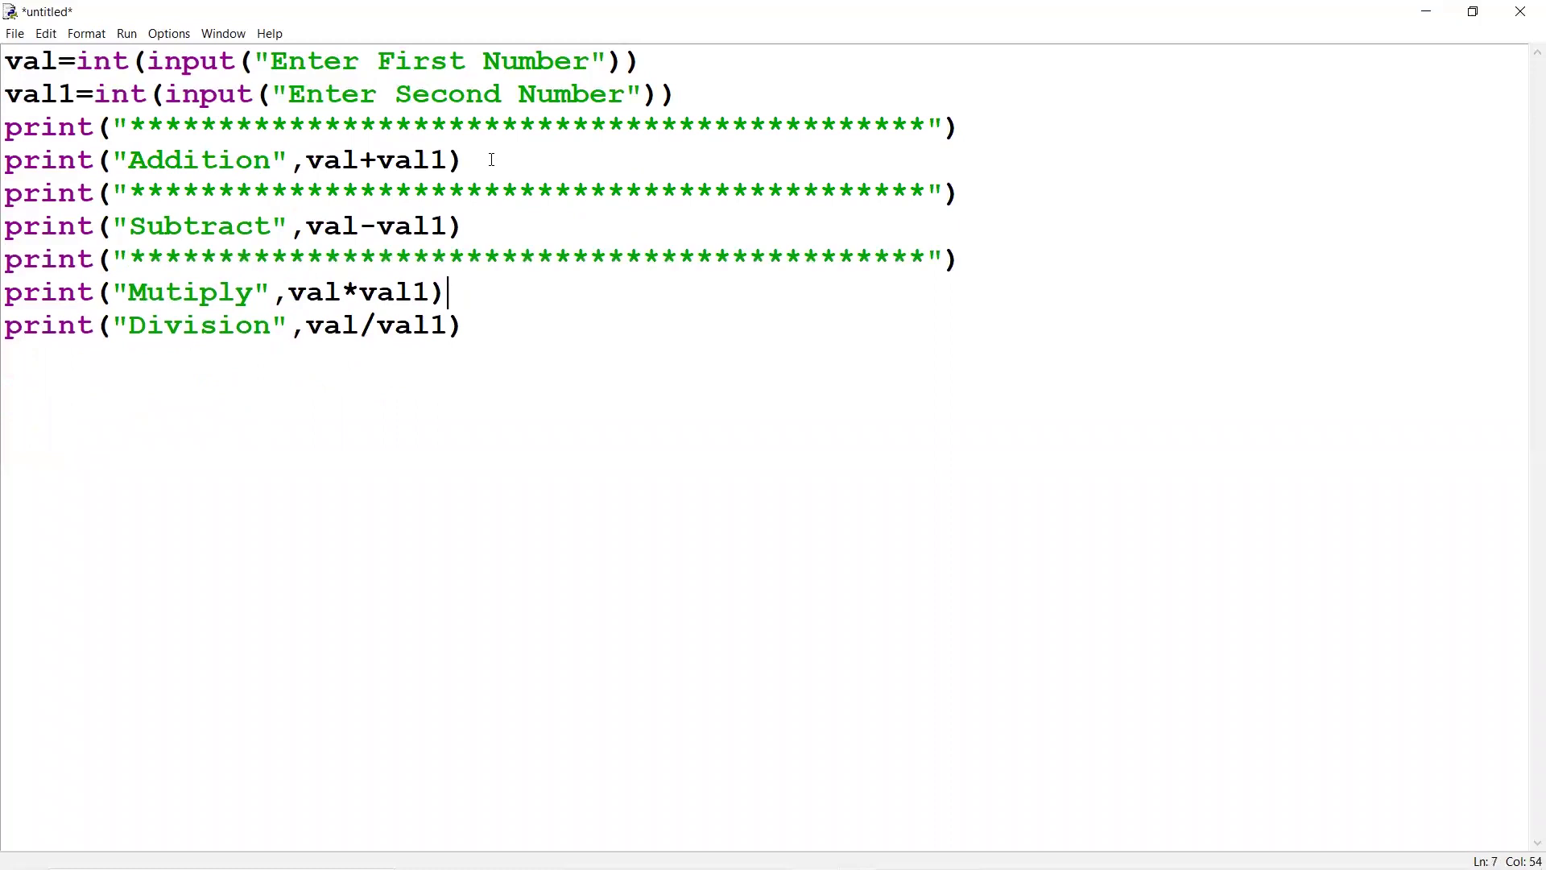
key("Return")
type("print(\"*********************************************\")")
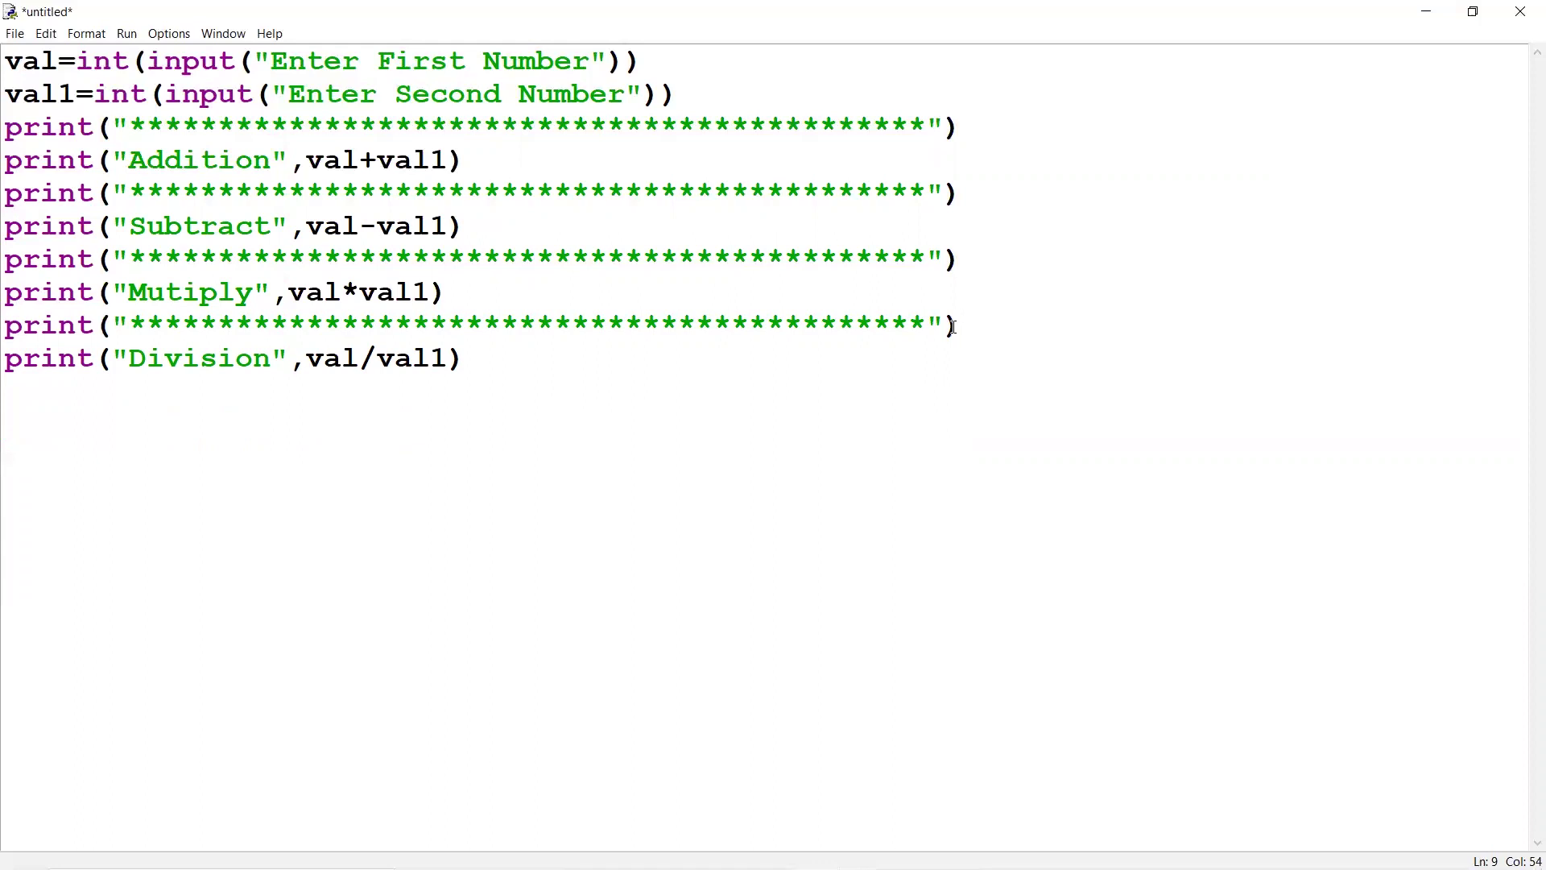
- Confirm Save Before Run, save the script as cal.py, and run it
key("F5")
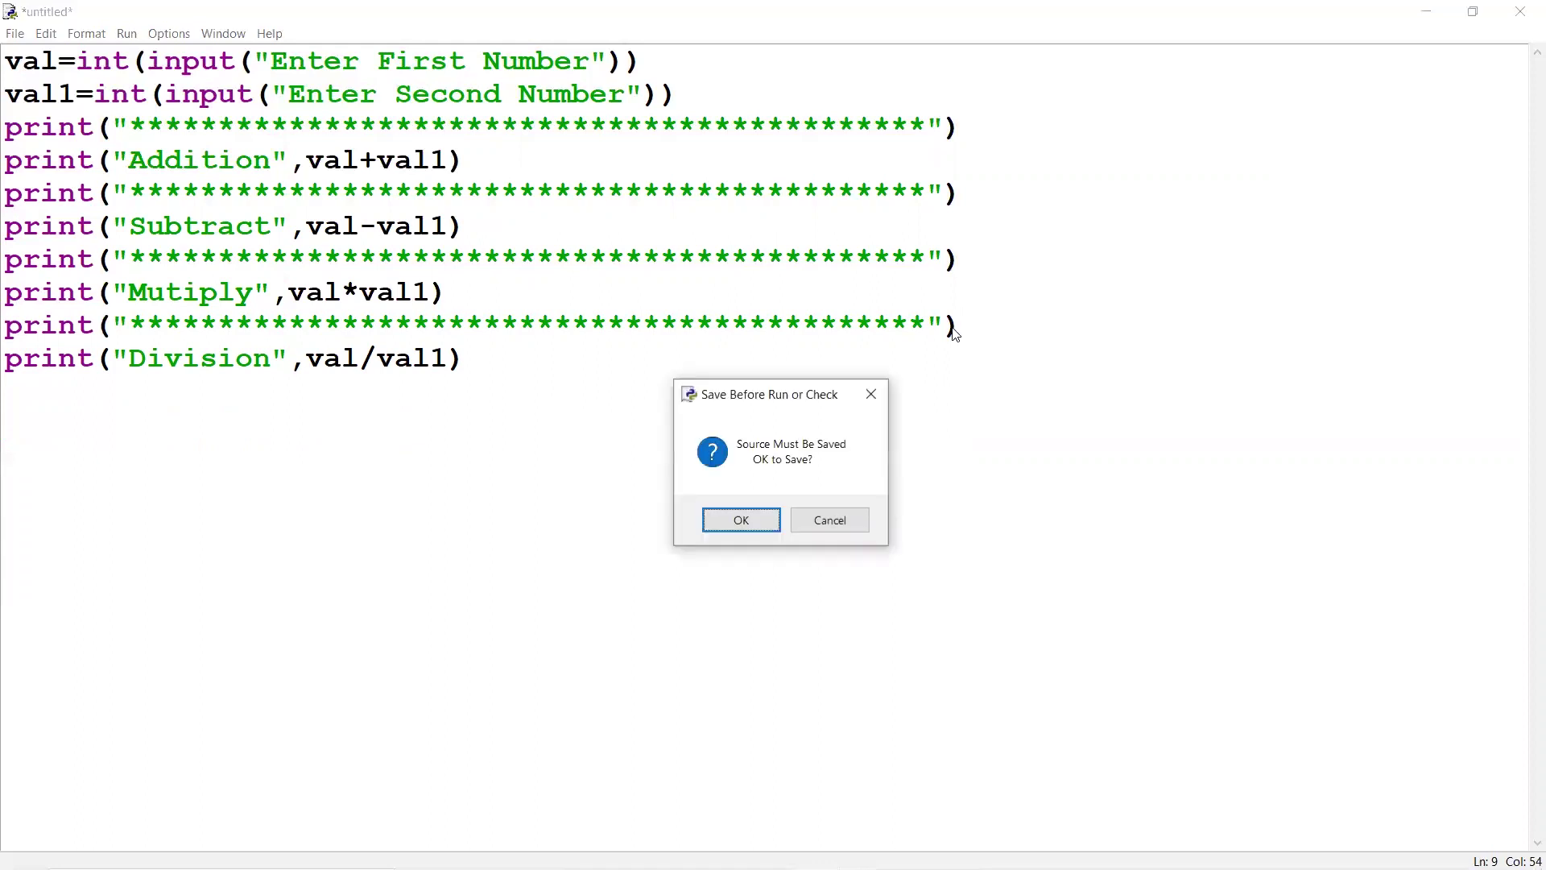
key("Return")
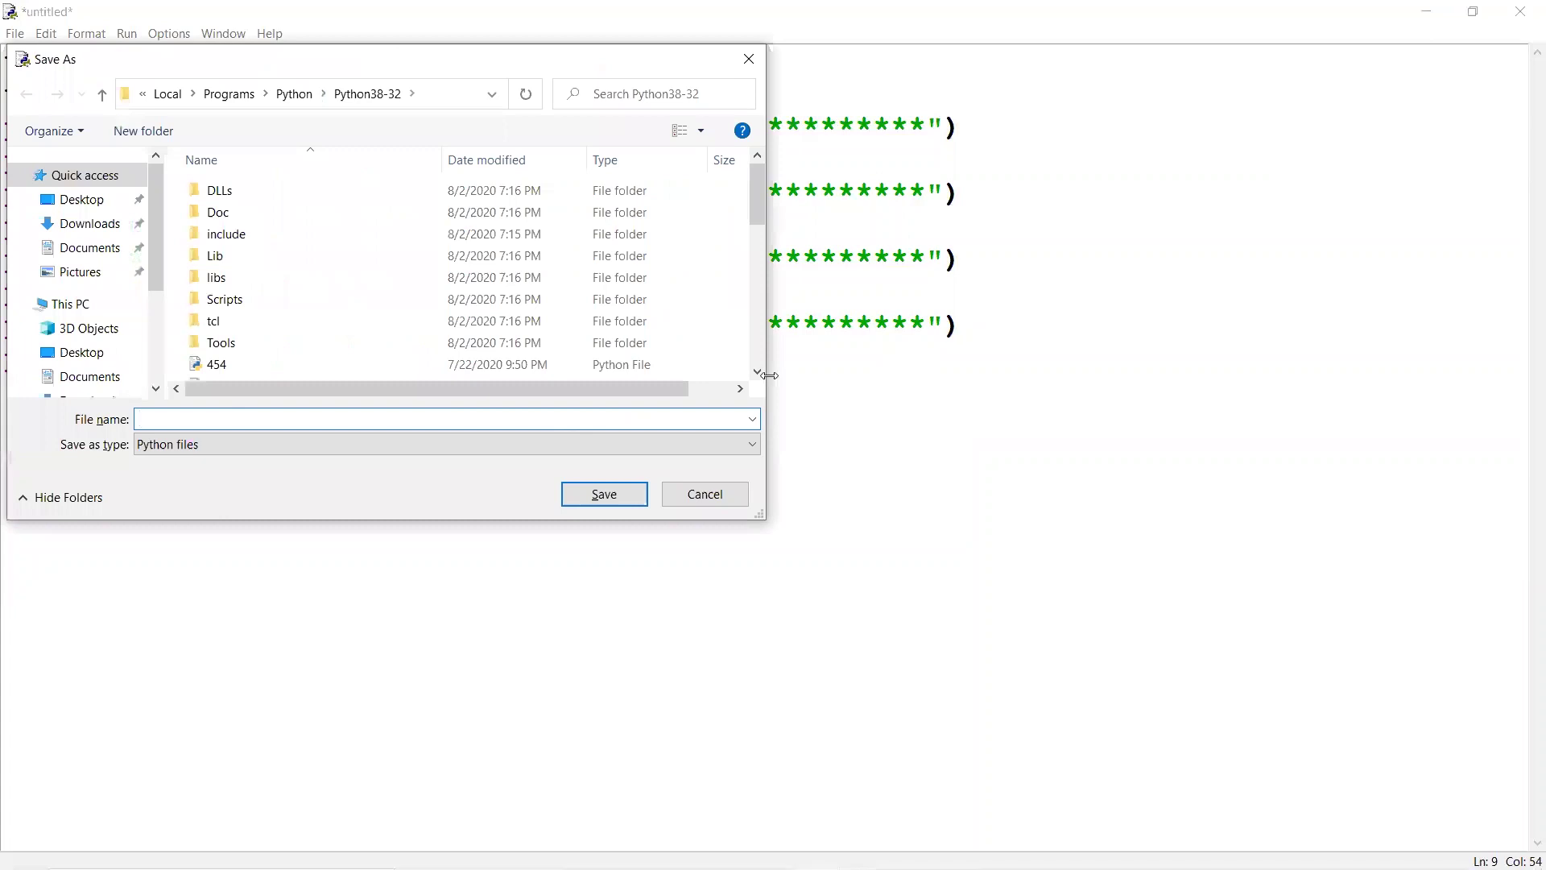
type("a")
key("BackSpace")
type("cal")
key("Return")
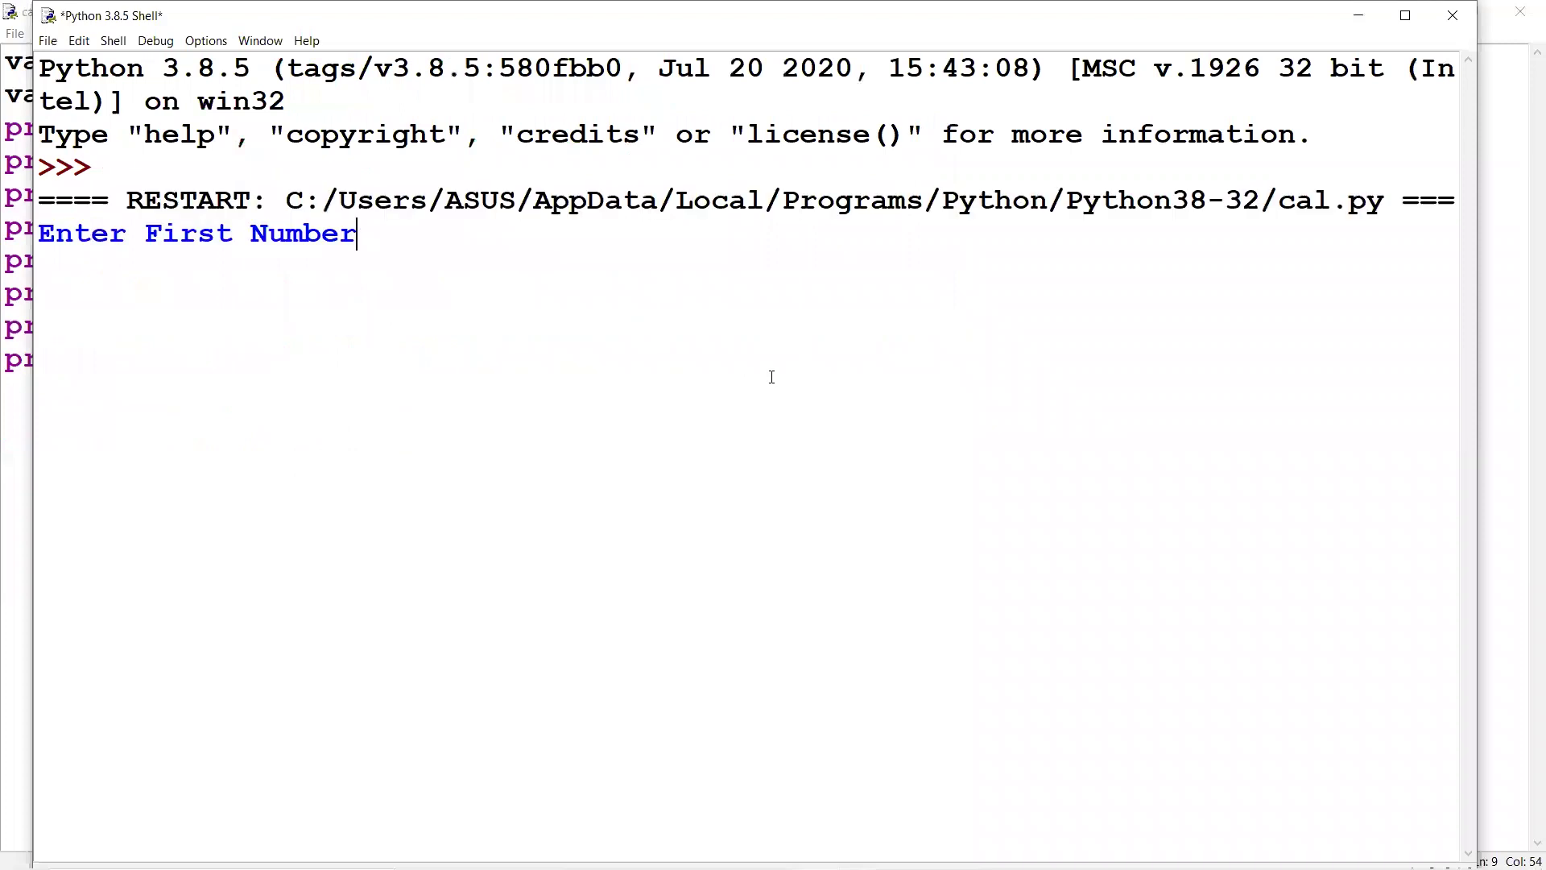
type("45")
- Enter 45 and 43, getting Addition 88, Subtract 2, Mutiply 1935, Division 1.0465
key("Return")
type("43")
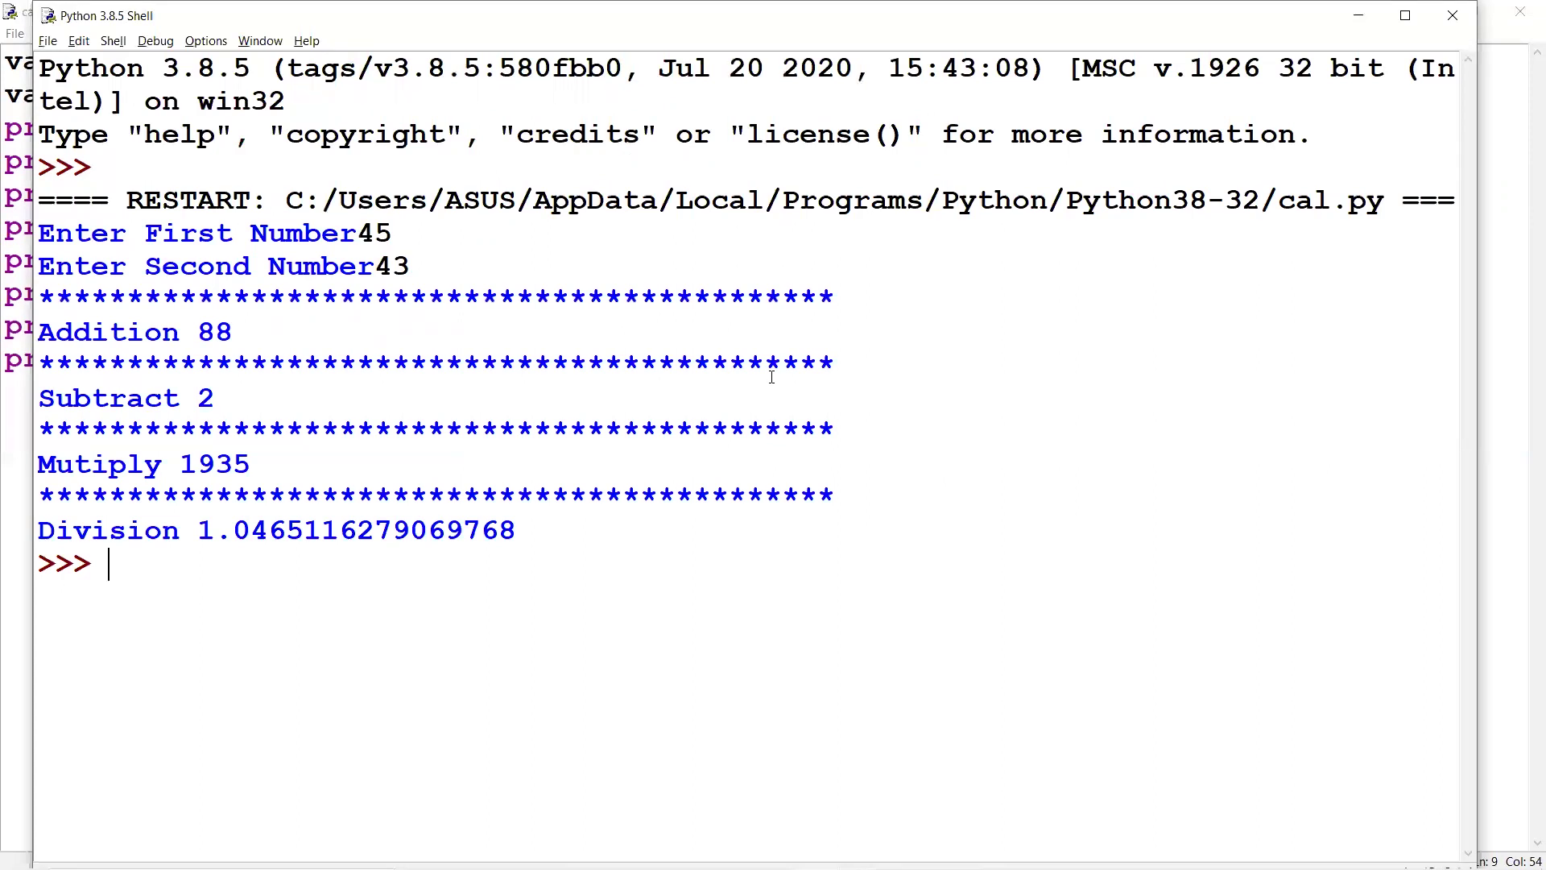
key("alt+Tab")
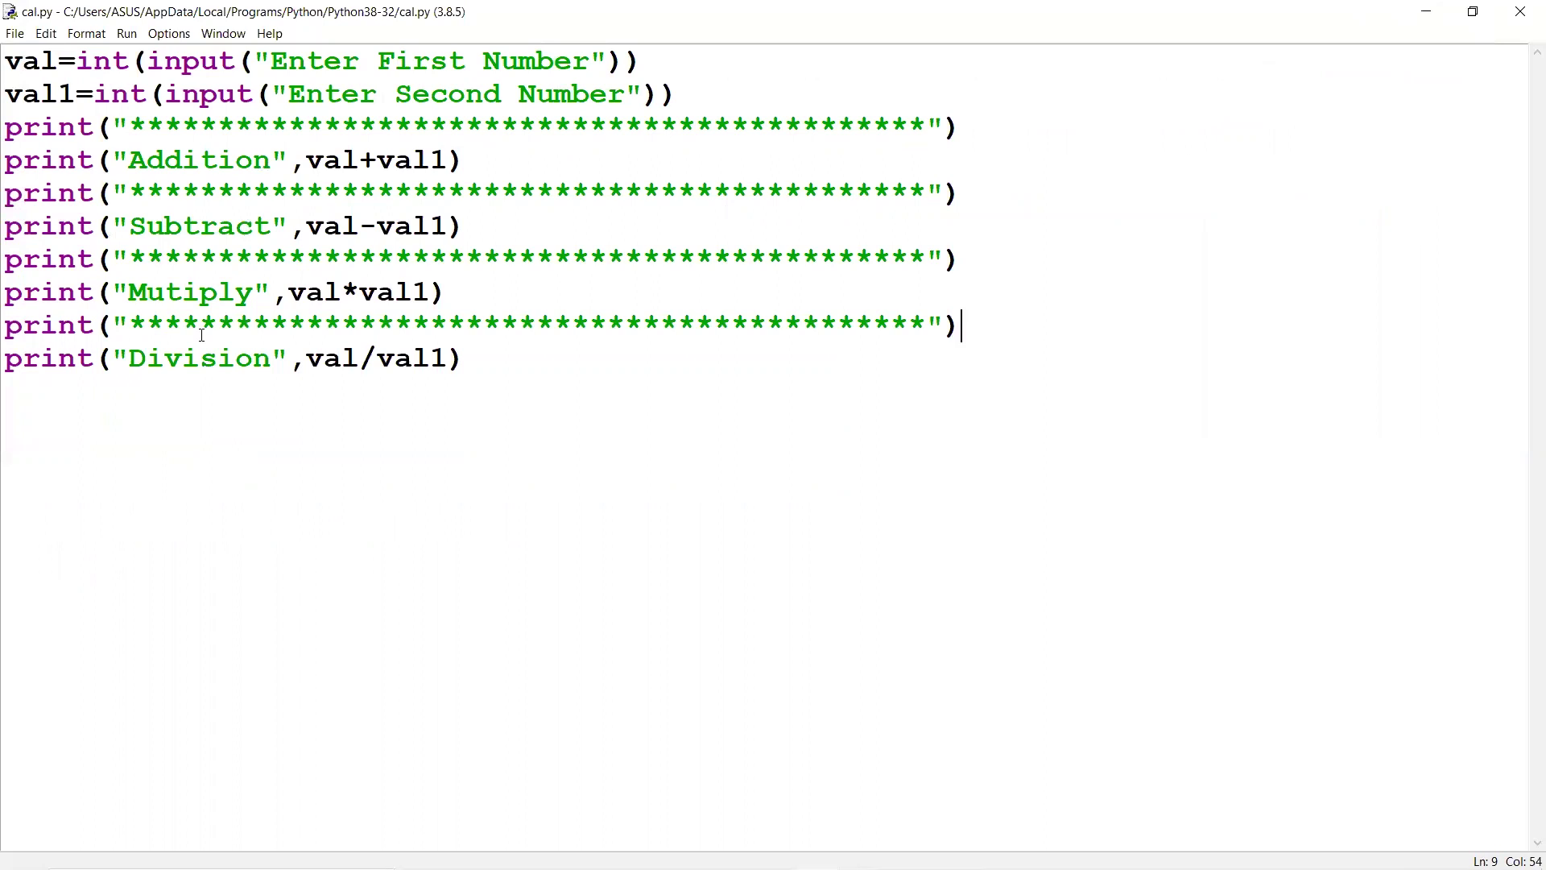
- Delete all code from cal.py and look up Question 4's number-swap program in Edge
key("alt+Tab")
key("alt+Tab")
key("alt+Tab")
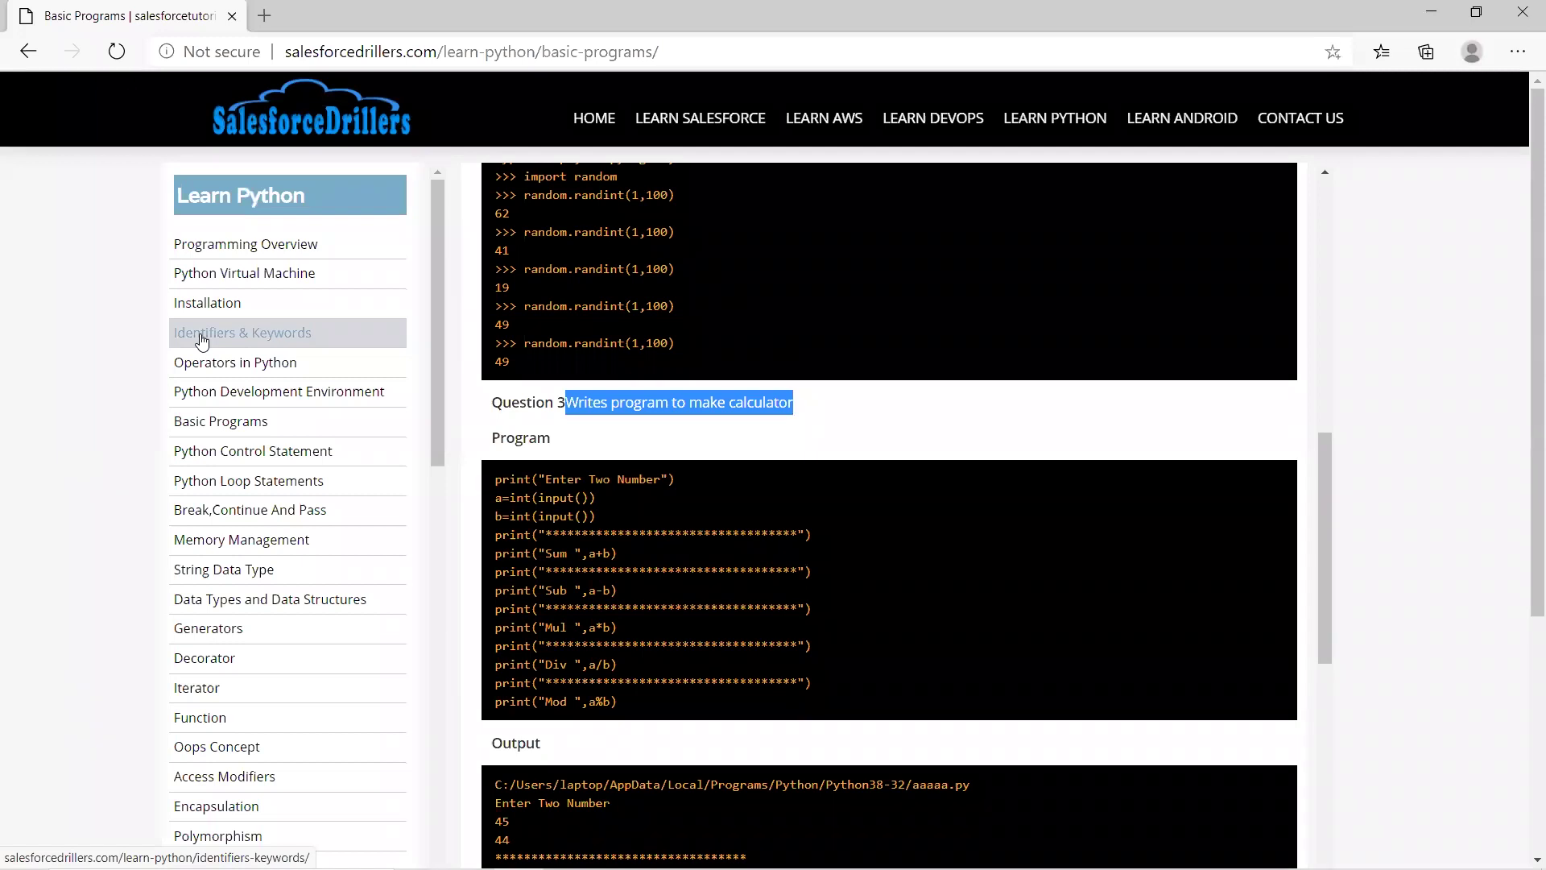
key("alt+Tab")
key("alt+Tab")
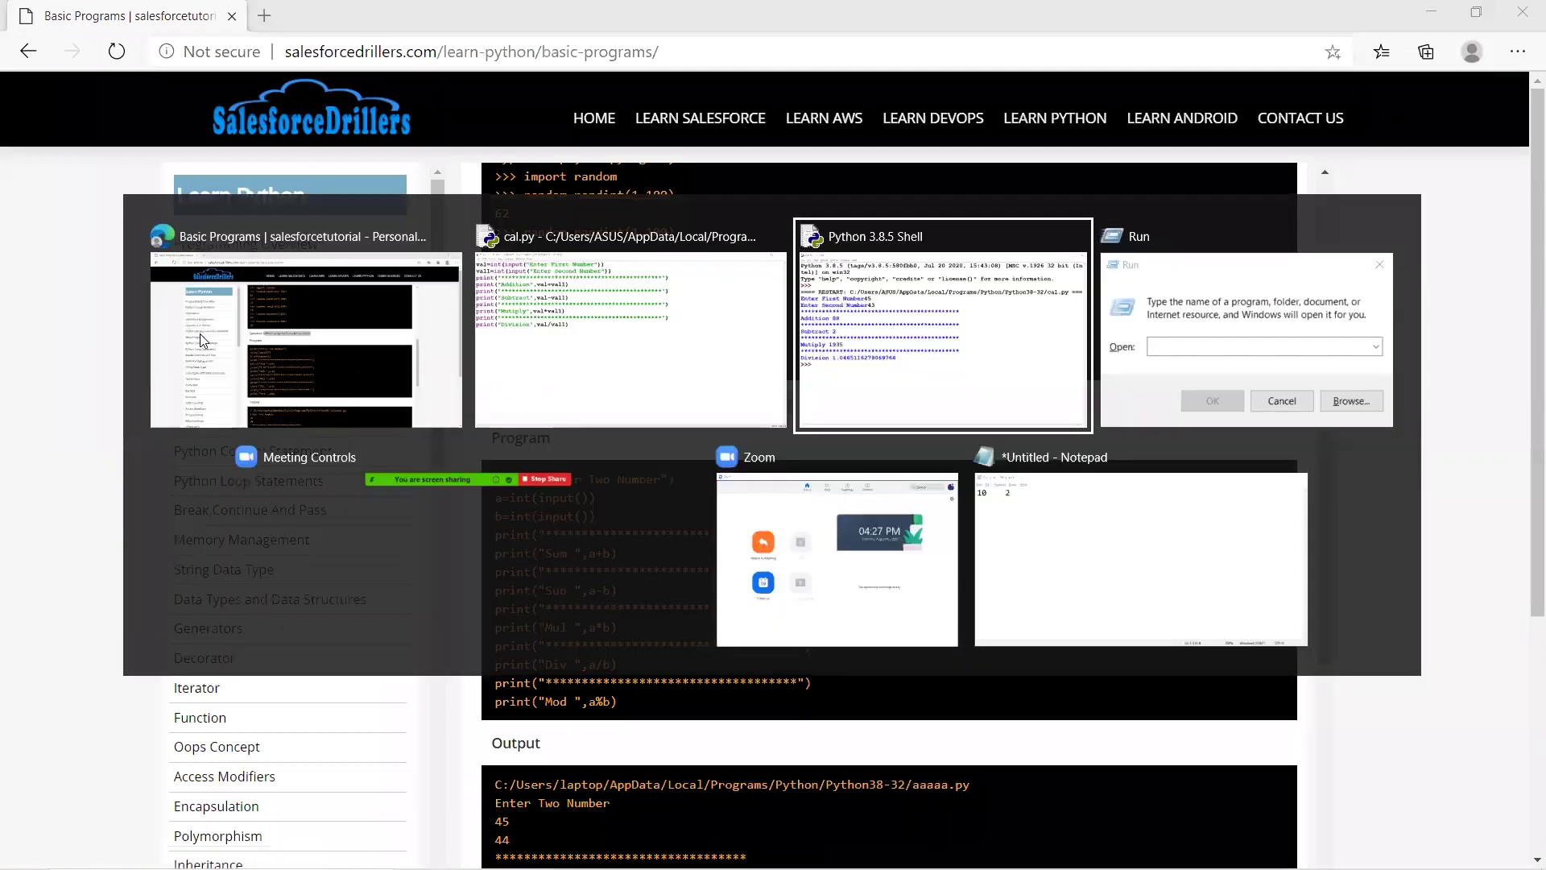
key("alt+shift+Tab")
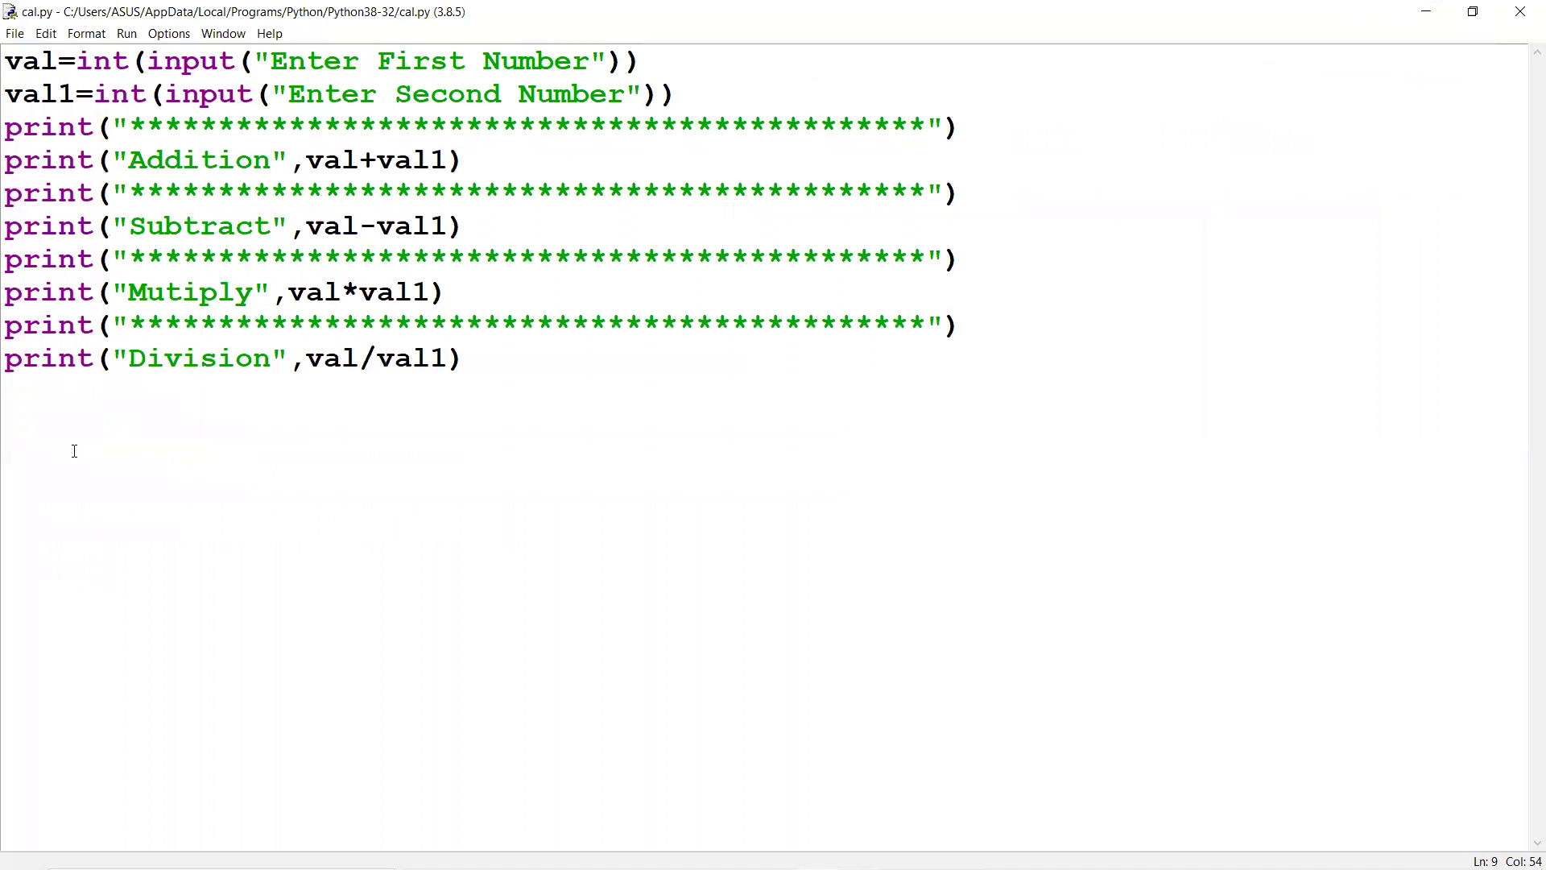
key("ctrl+a")
key("Delete")
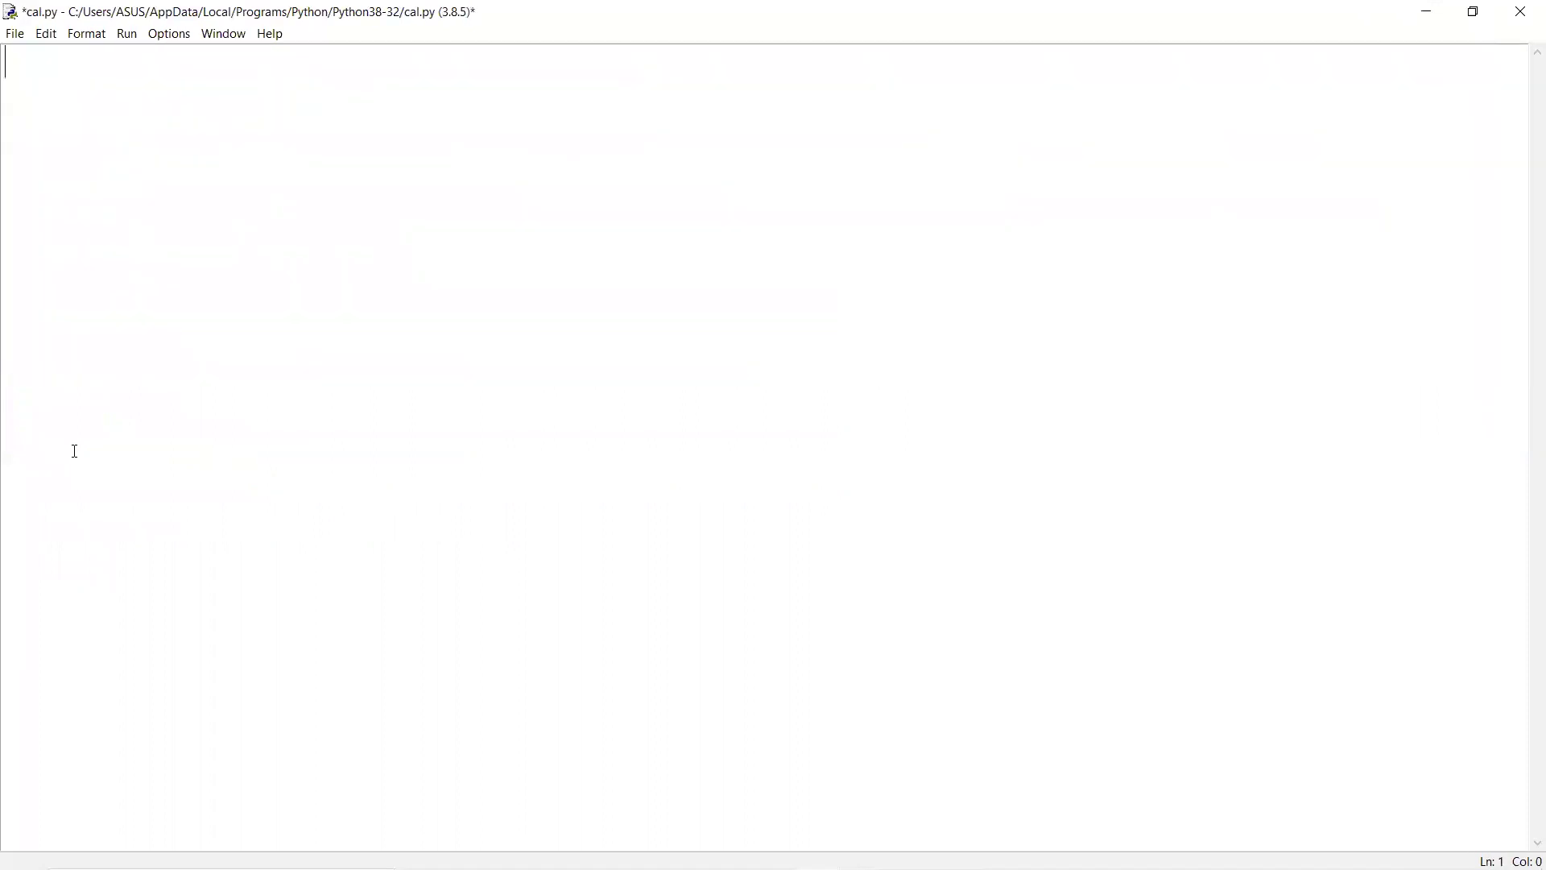
key("alt+Tab")
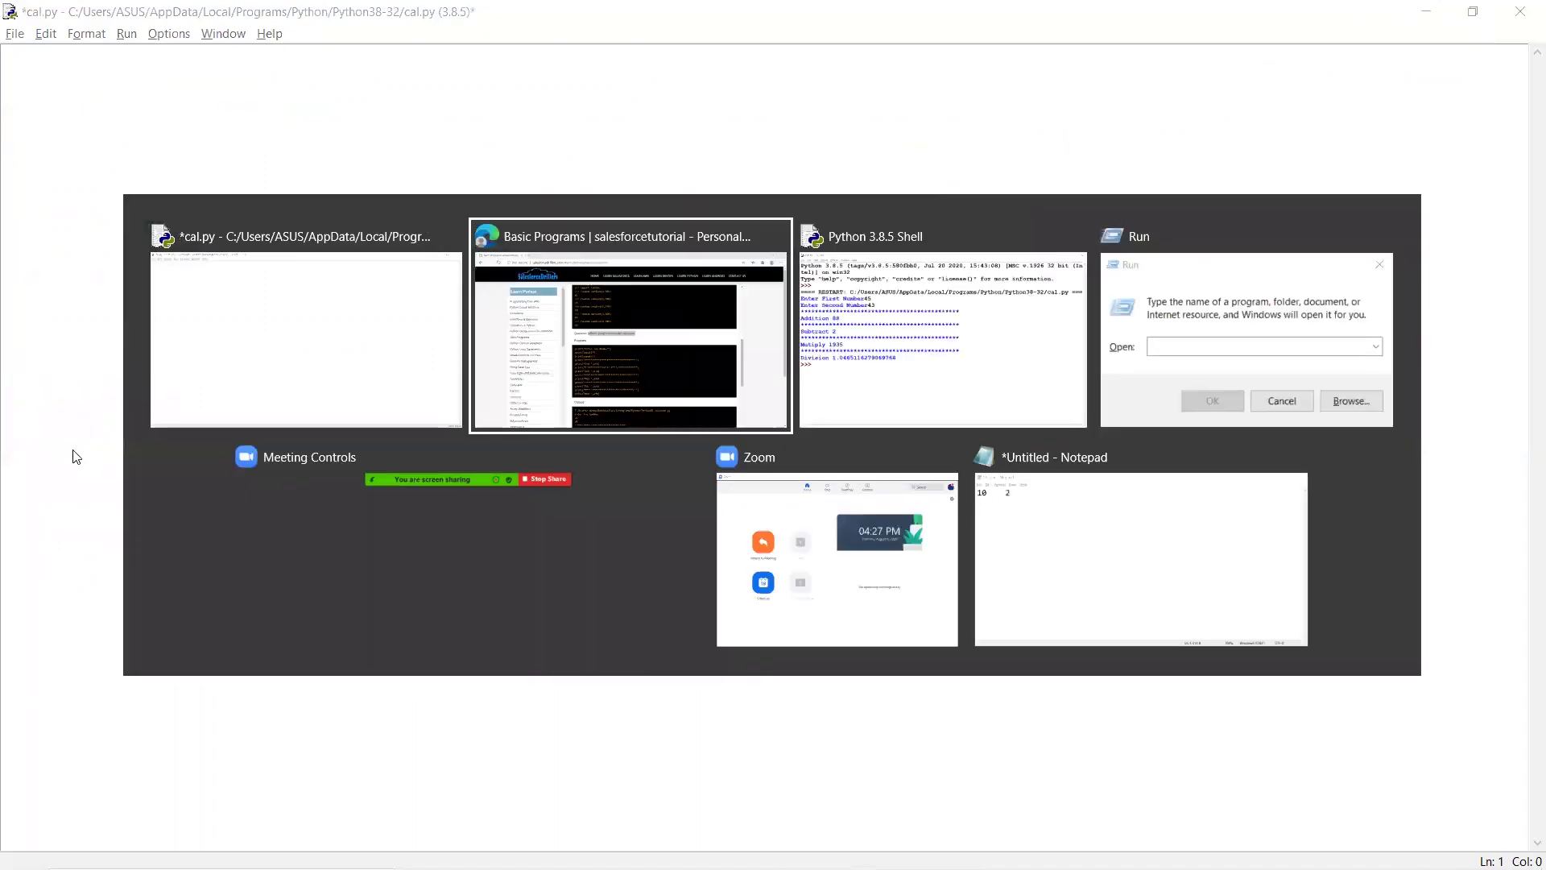
scroll(180, 577, "down", 1)
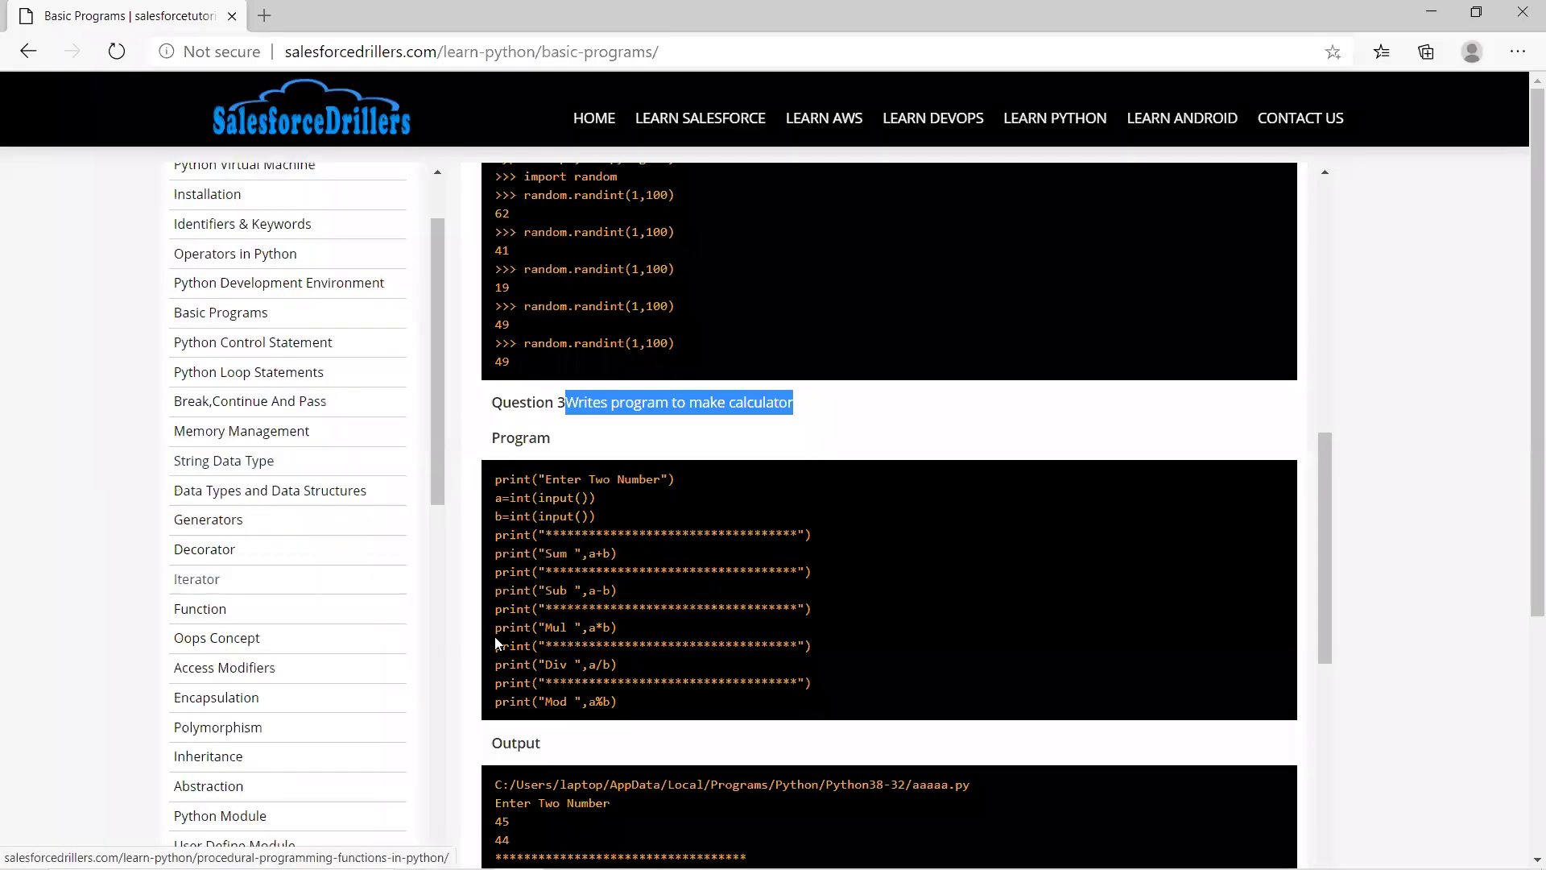
scroll(494, 637, "down", 4)
scroll(496, 636, "down", 1)
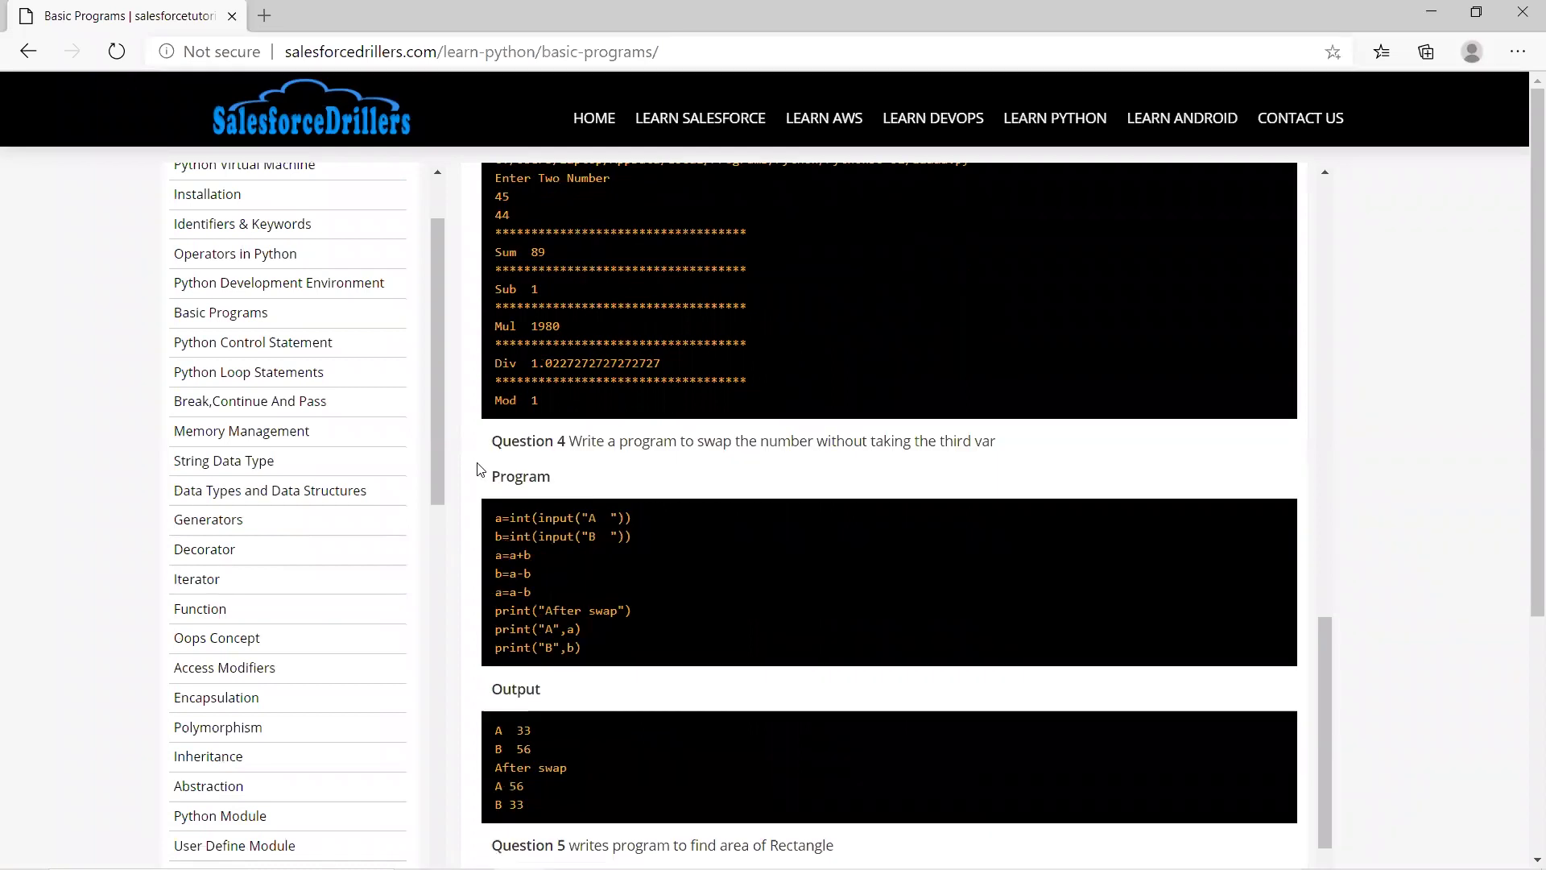
key("alt+Tab")
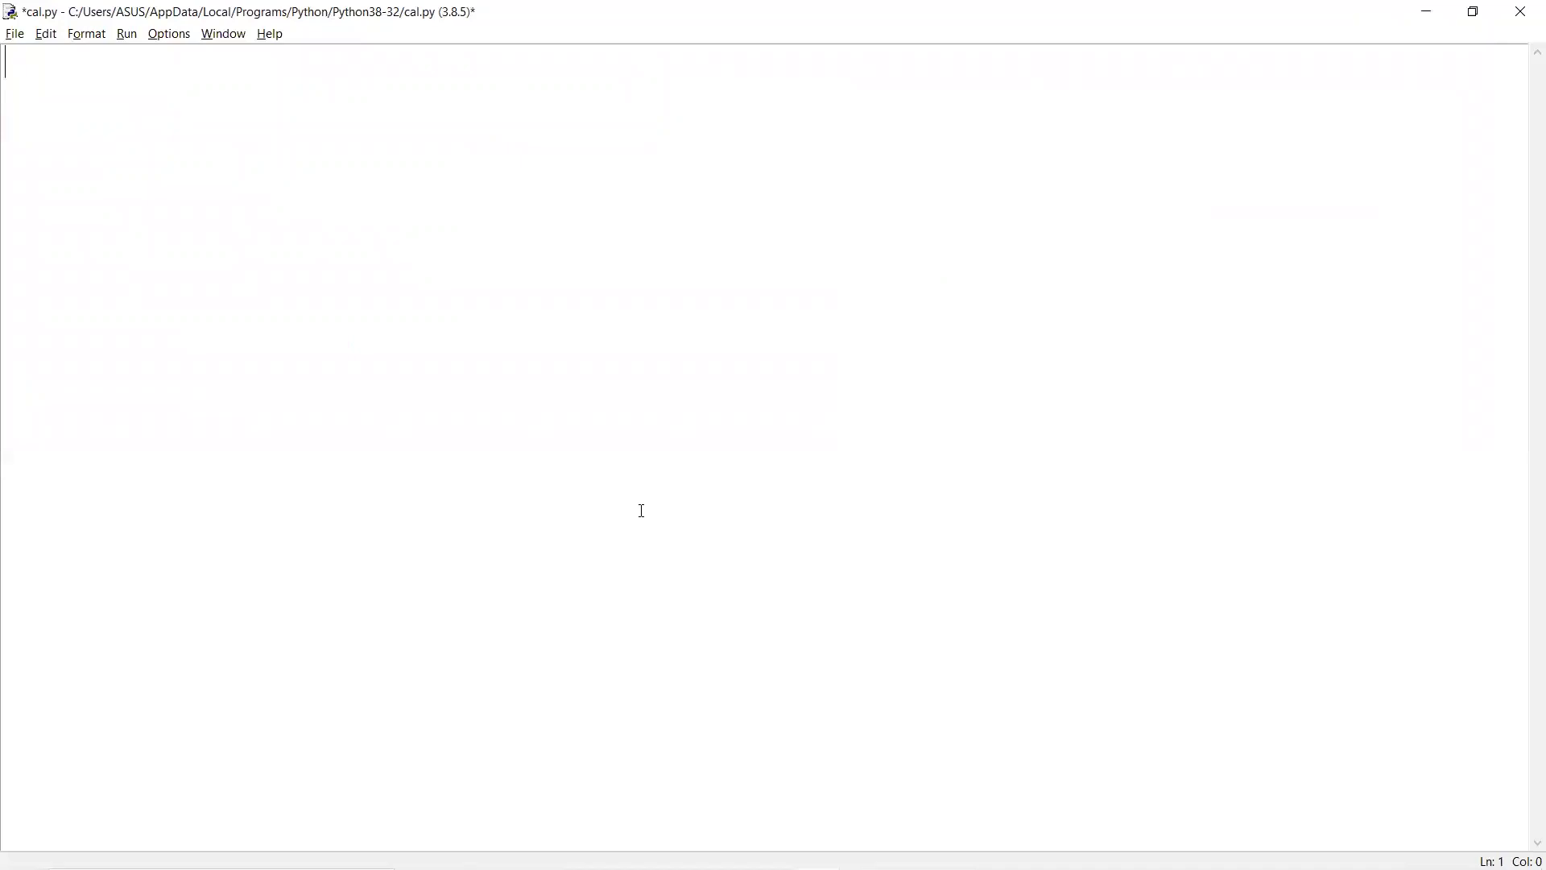
type("a=int")
type("(iinpu")
- Write the input lines that read integers a and b
key("BackSpace")
key("BackSpace")
key("BackSpace")
key("BackSpace")
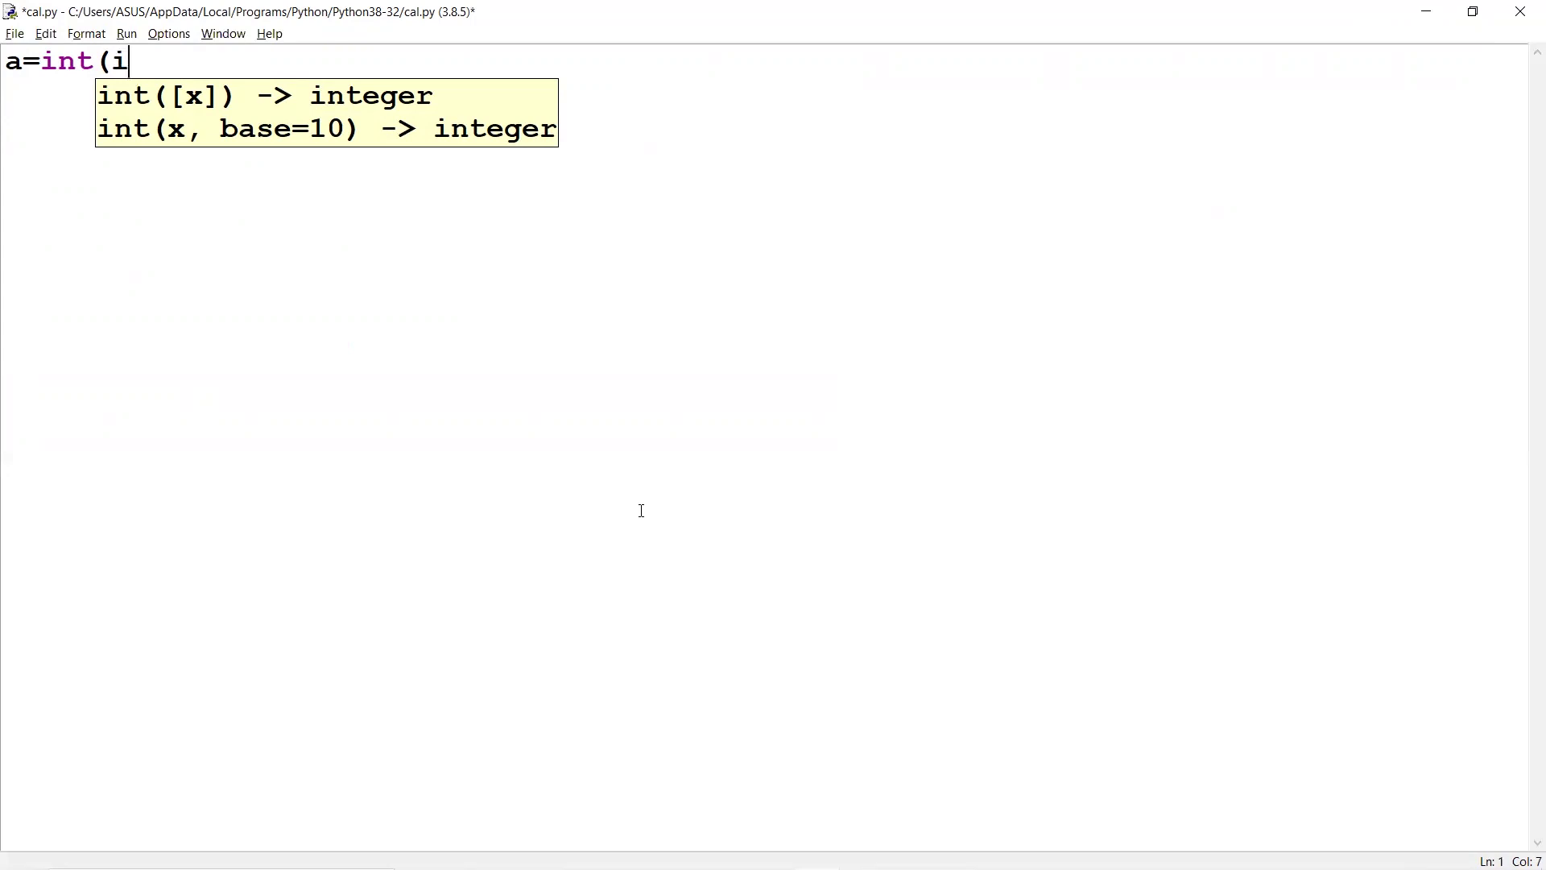
type("nt")
key("BackSpace")
key("BackSpace")
key("BackSpace")
type("inp")
type("ut(\"E")
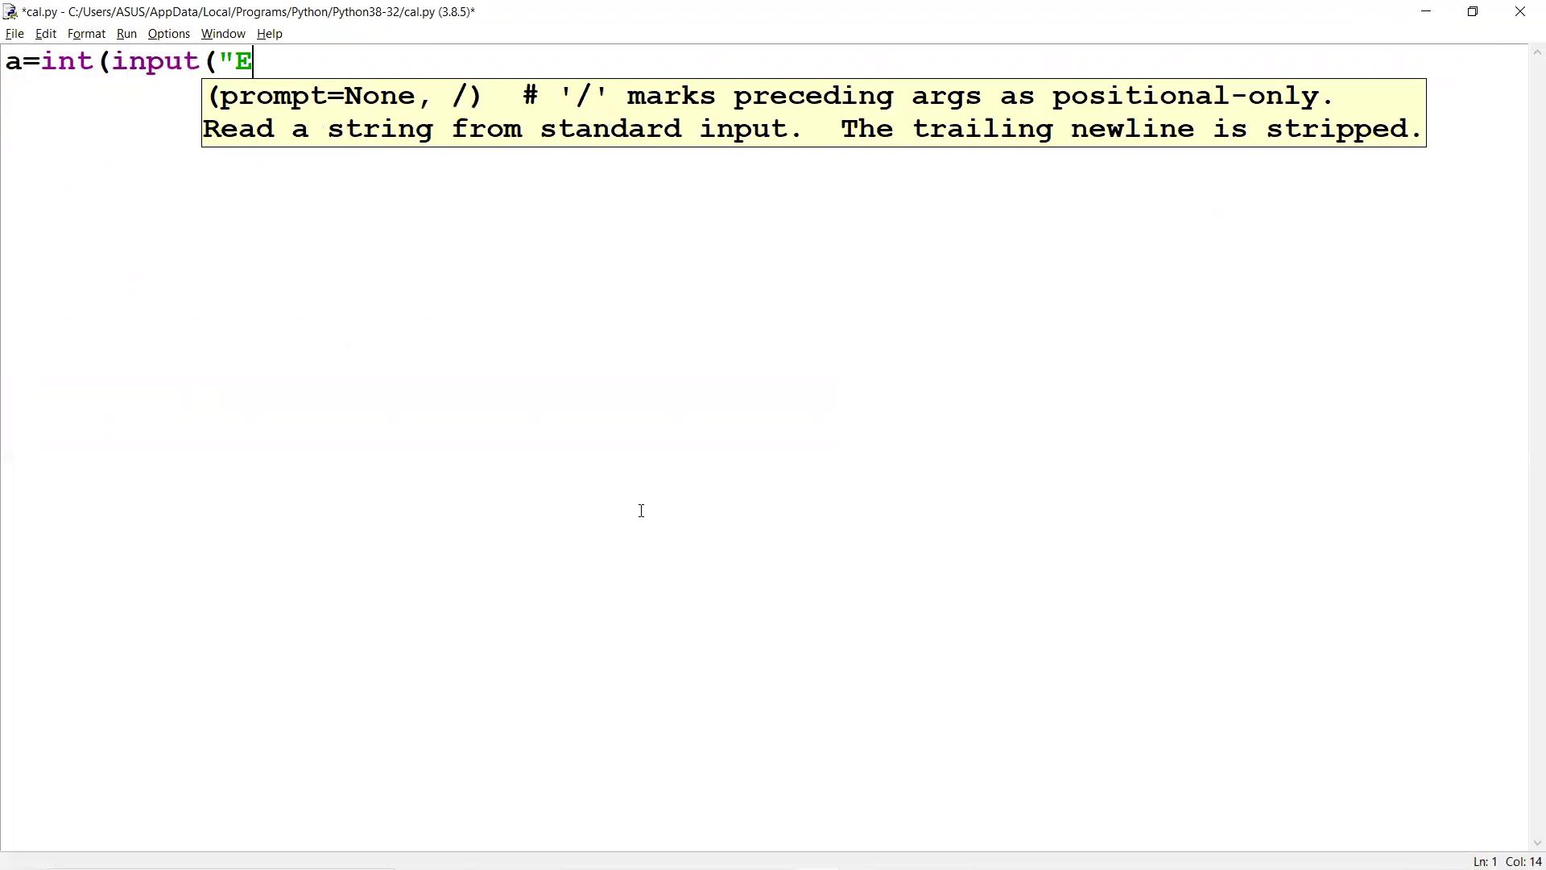
type("nter")
key("BackSpace")
key("BackSpace")
key("BackSpace")
key("BackSpace")
key("BackSpace")
key("BackSpace")
type("A\"")
type("))")
key("Return")
type("b")
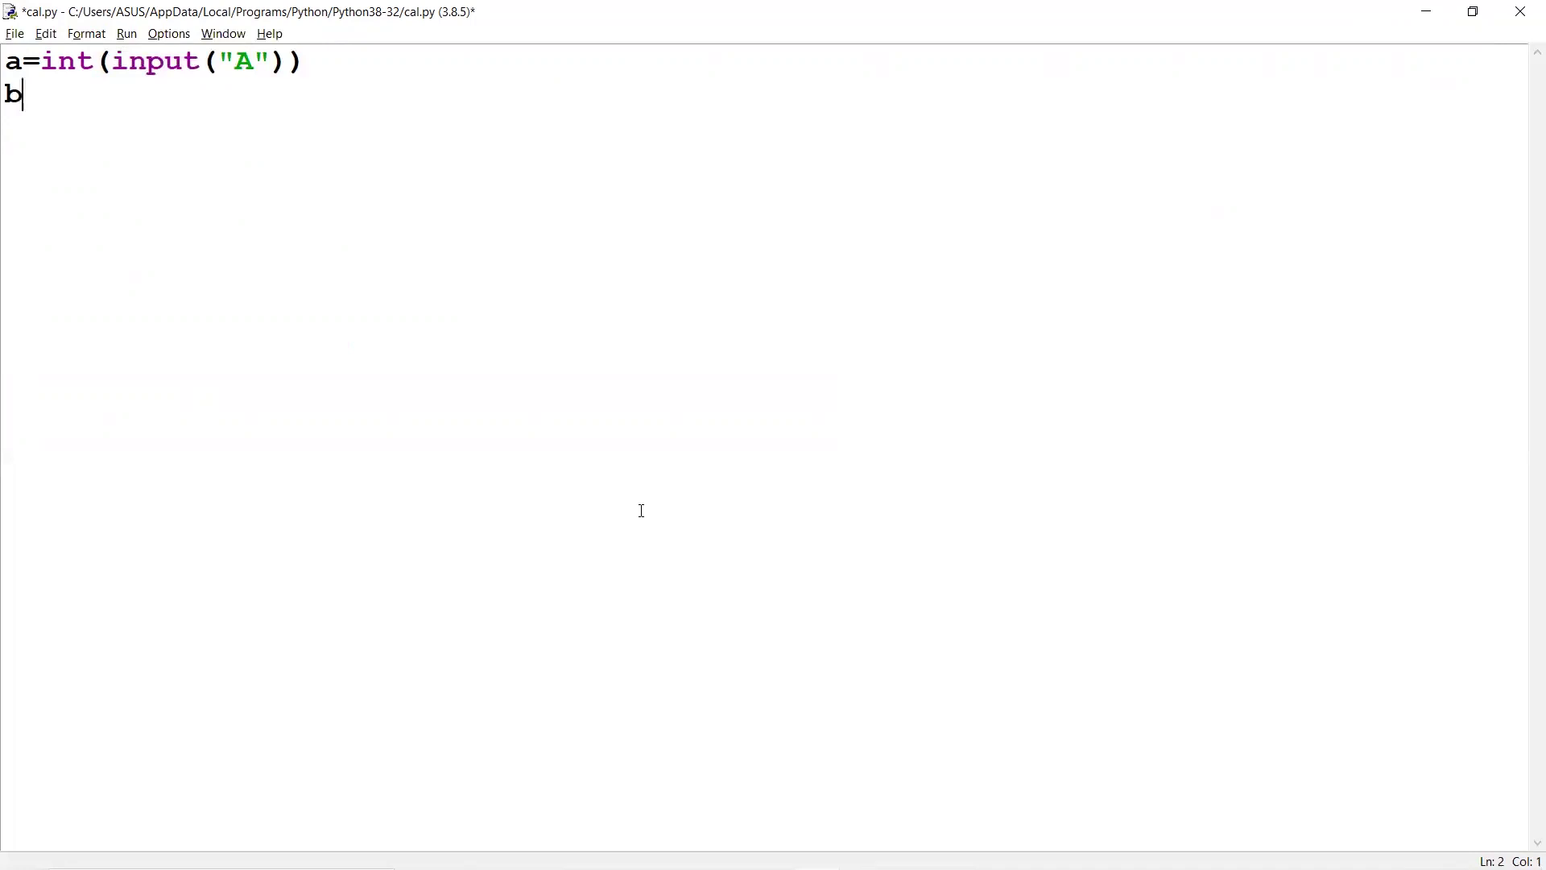
type("=")
type("int(input")
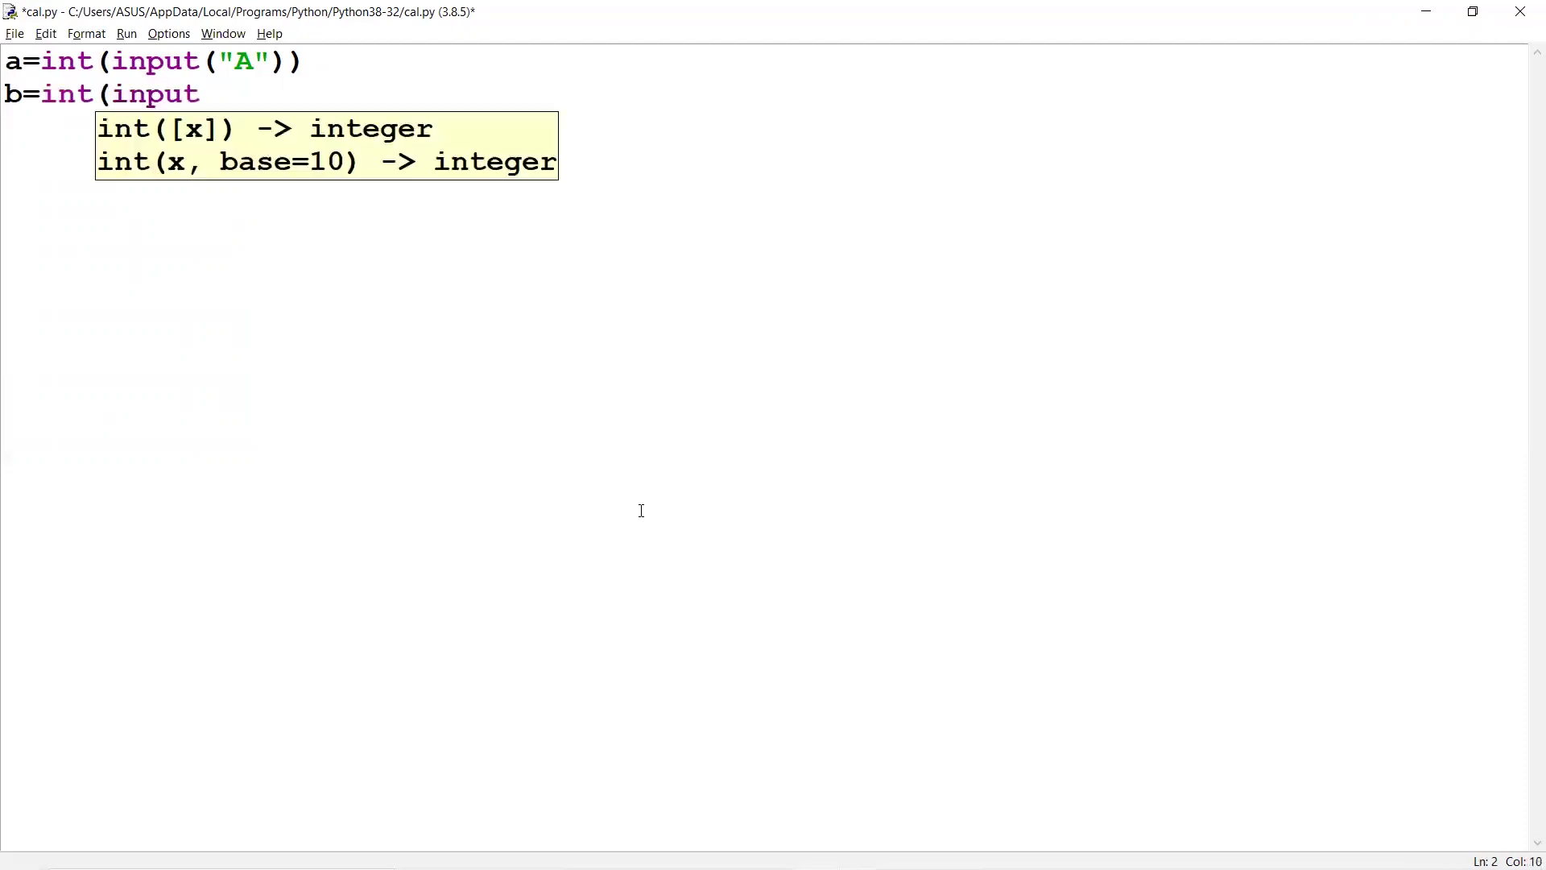
type("(\"B")
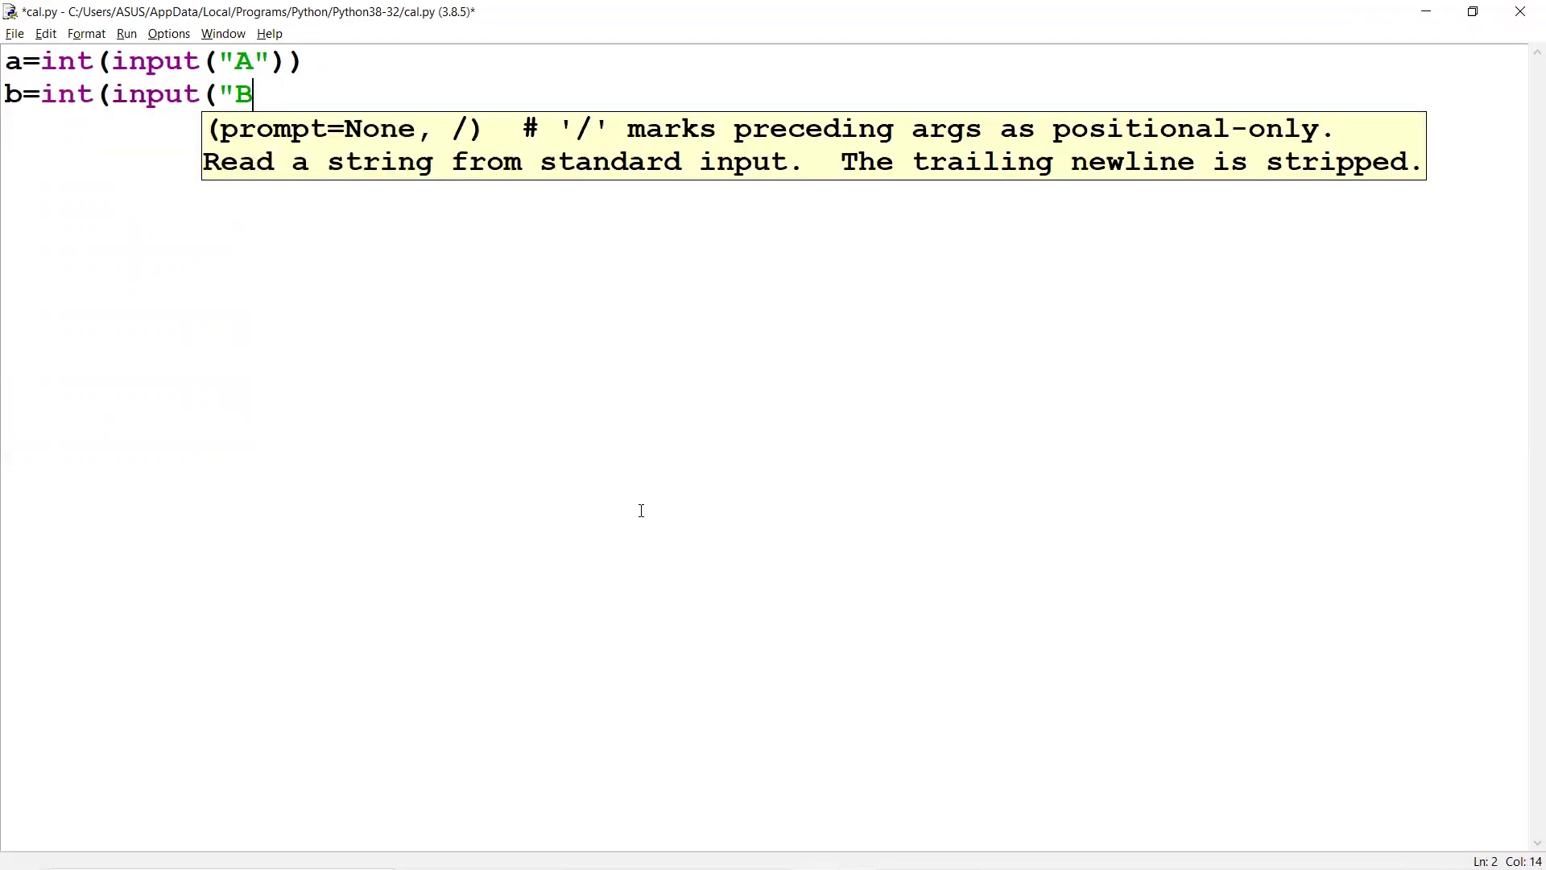
type("\"))")
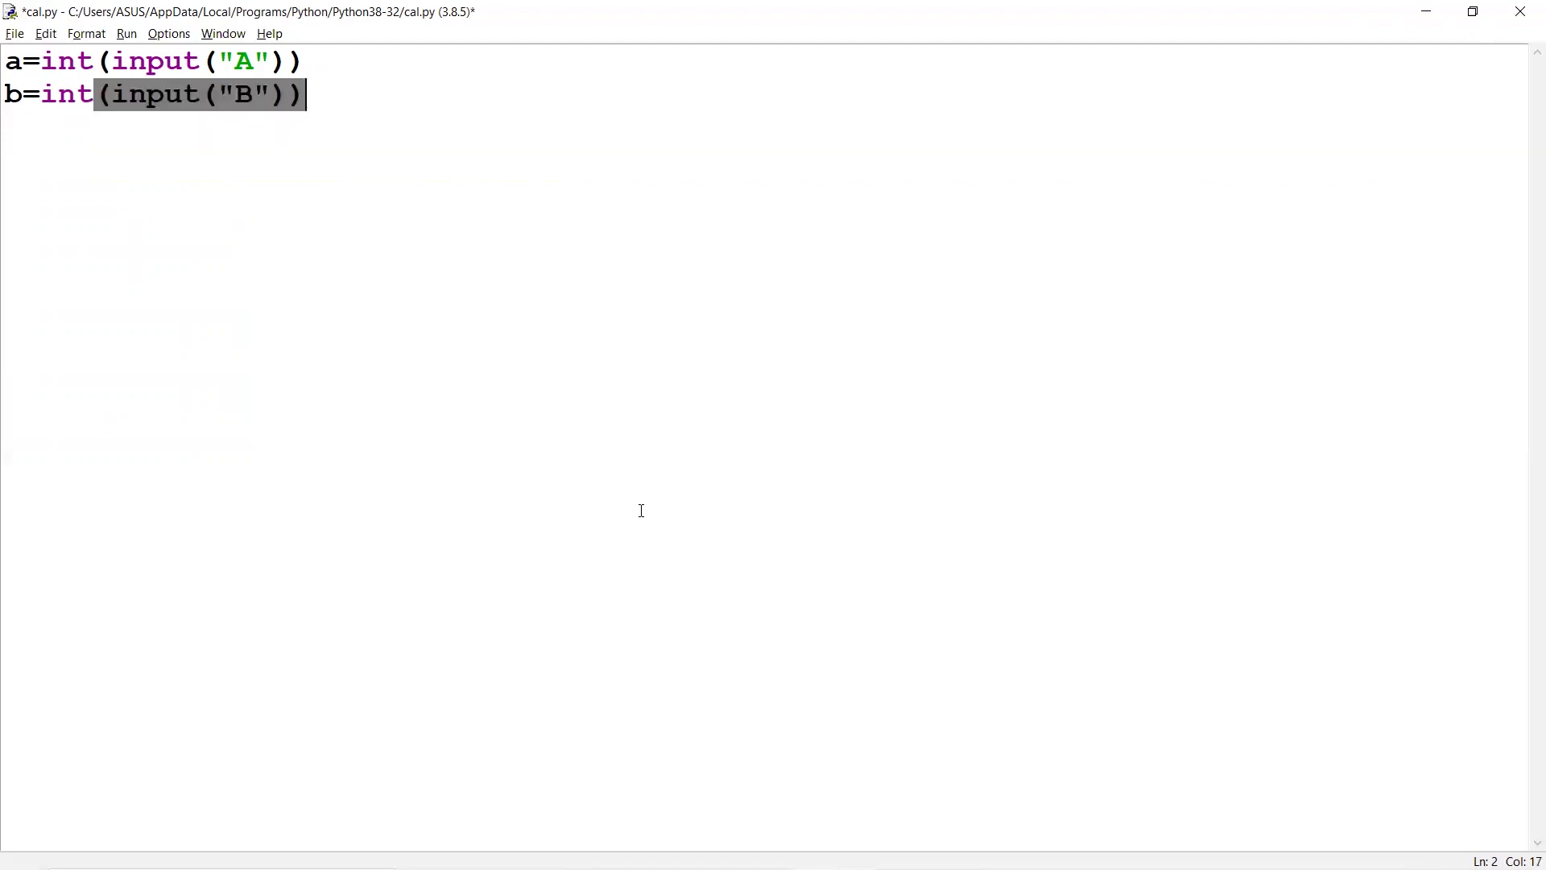
key("Return")
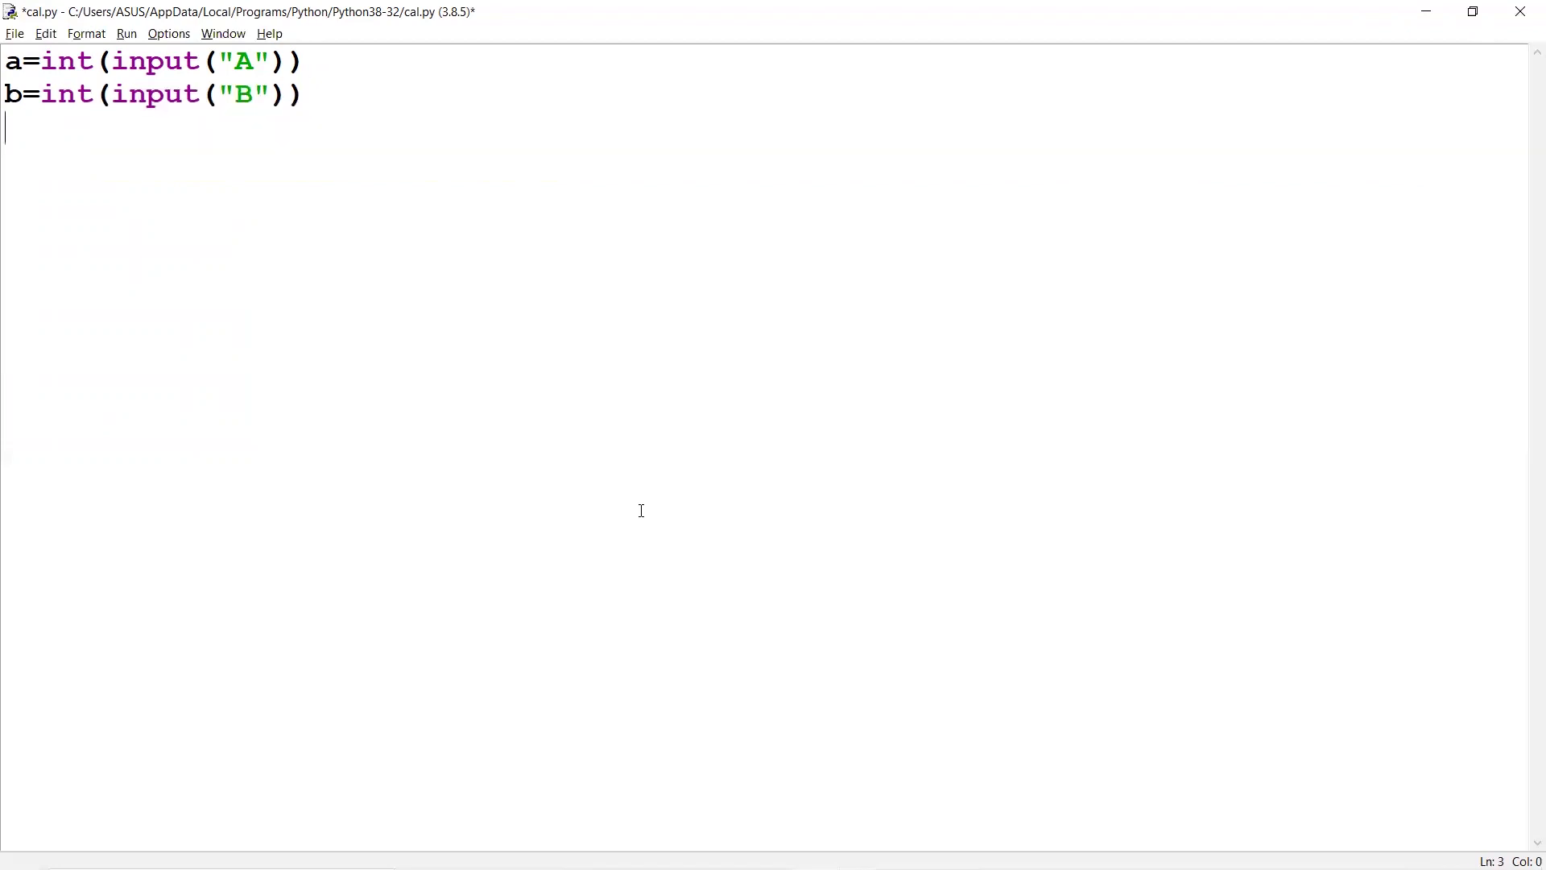
type("c=a")
- Type the swap assignments c=a, a=b and a=c
key("BackSpace")
type("a")
key("Return")
type("v")
key("BackSpace")
type("b")
type("=")
key("BackSpace")
key("BackSpace")
type("a=b")
key("Return")
type("c=a")
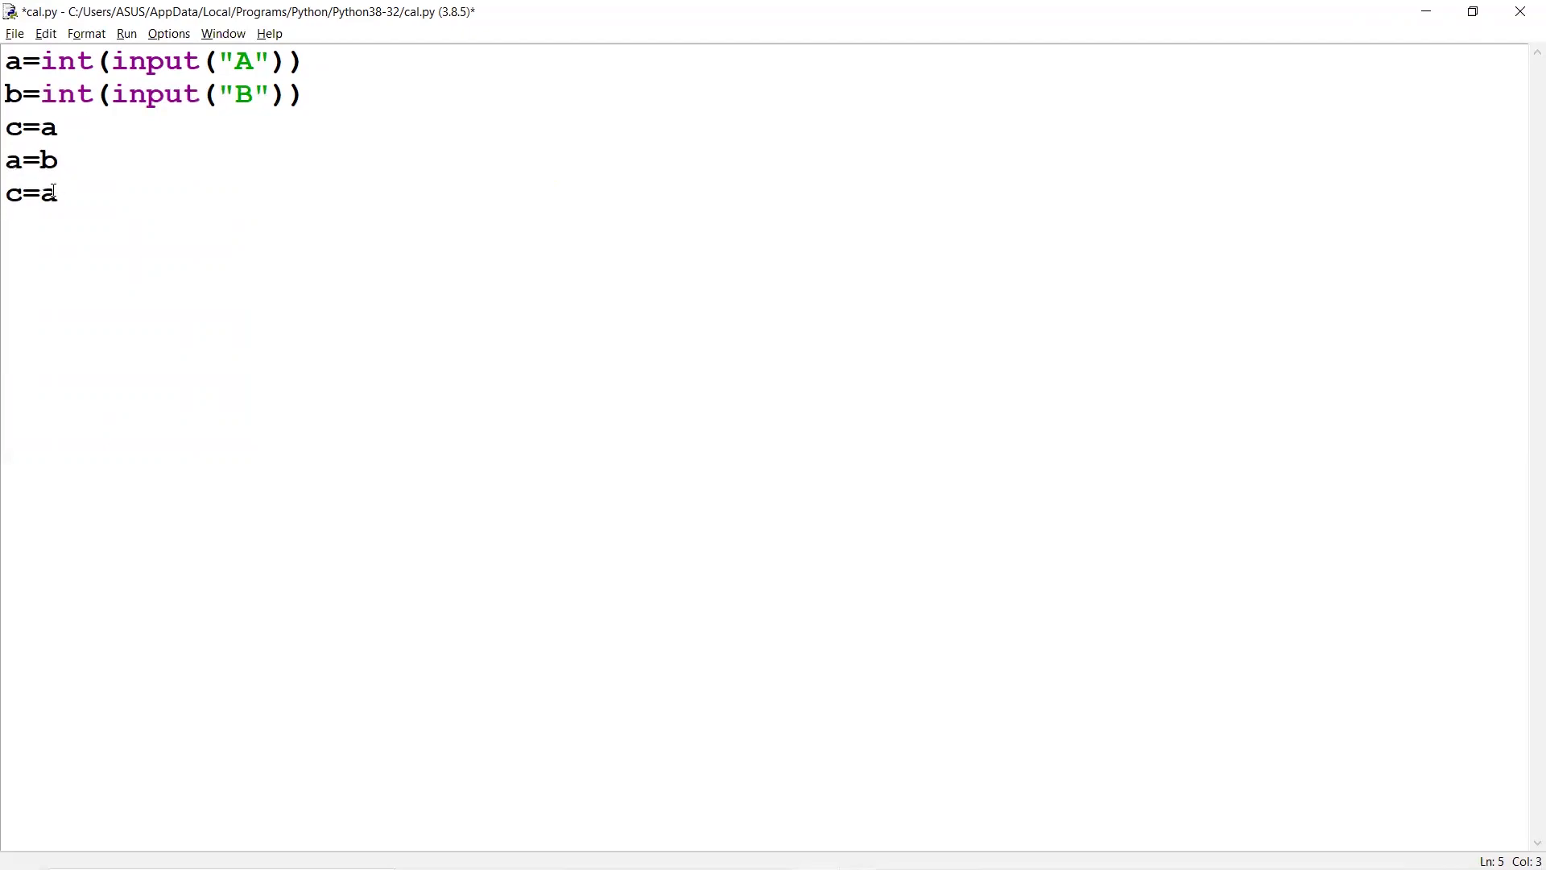
- Fix the c=a line and add print("A",a) and print("B",b)
left_click_drag(57, 193, 9, 194)
type("c")
key("BackSpace")
type("a=c")
key("Return")
type("p")
type("rint(\"A")
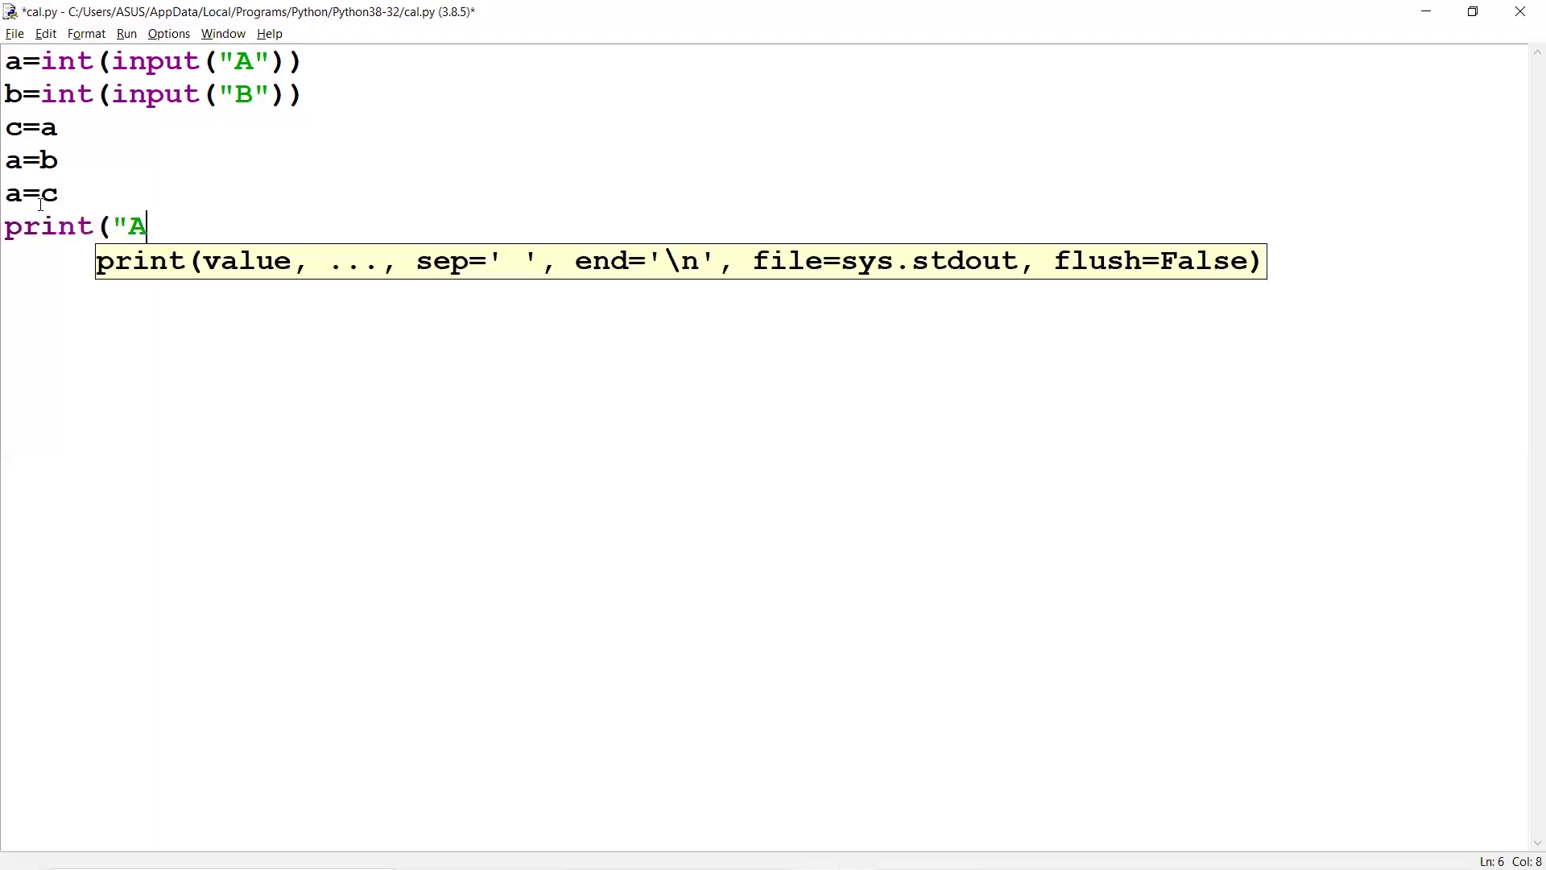
type("\",a")
type(")")
key("Return")
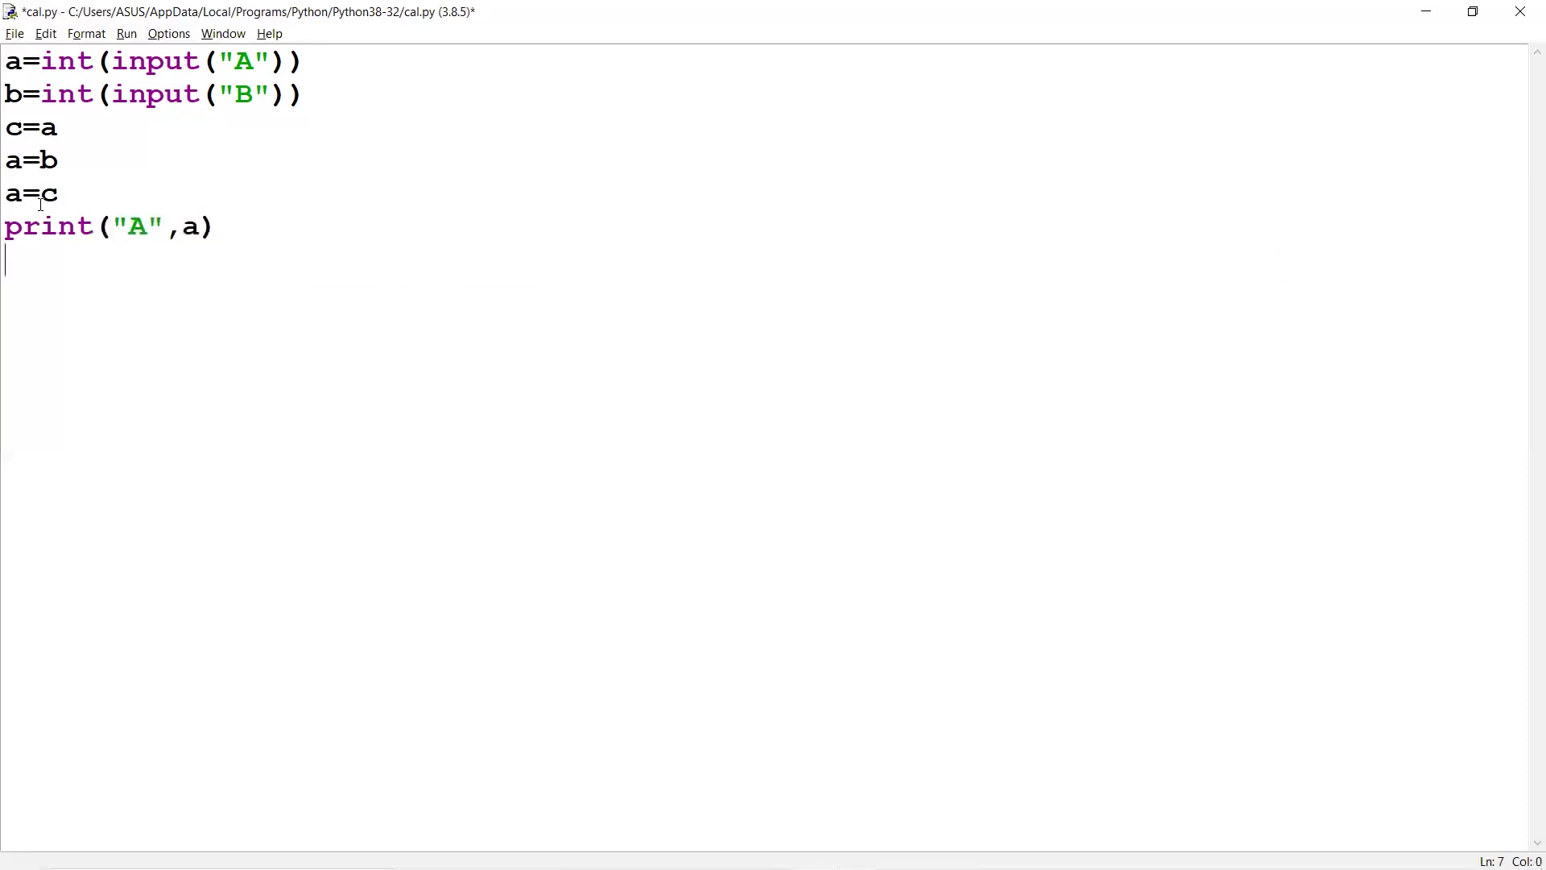
type("print")
type("(\"B\"")
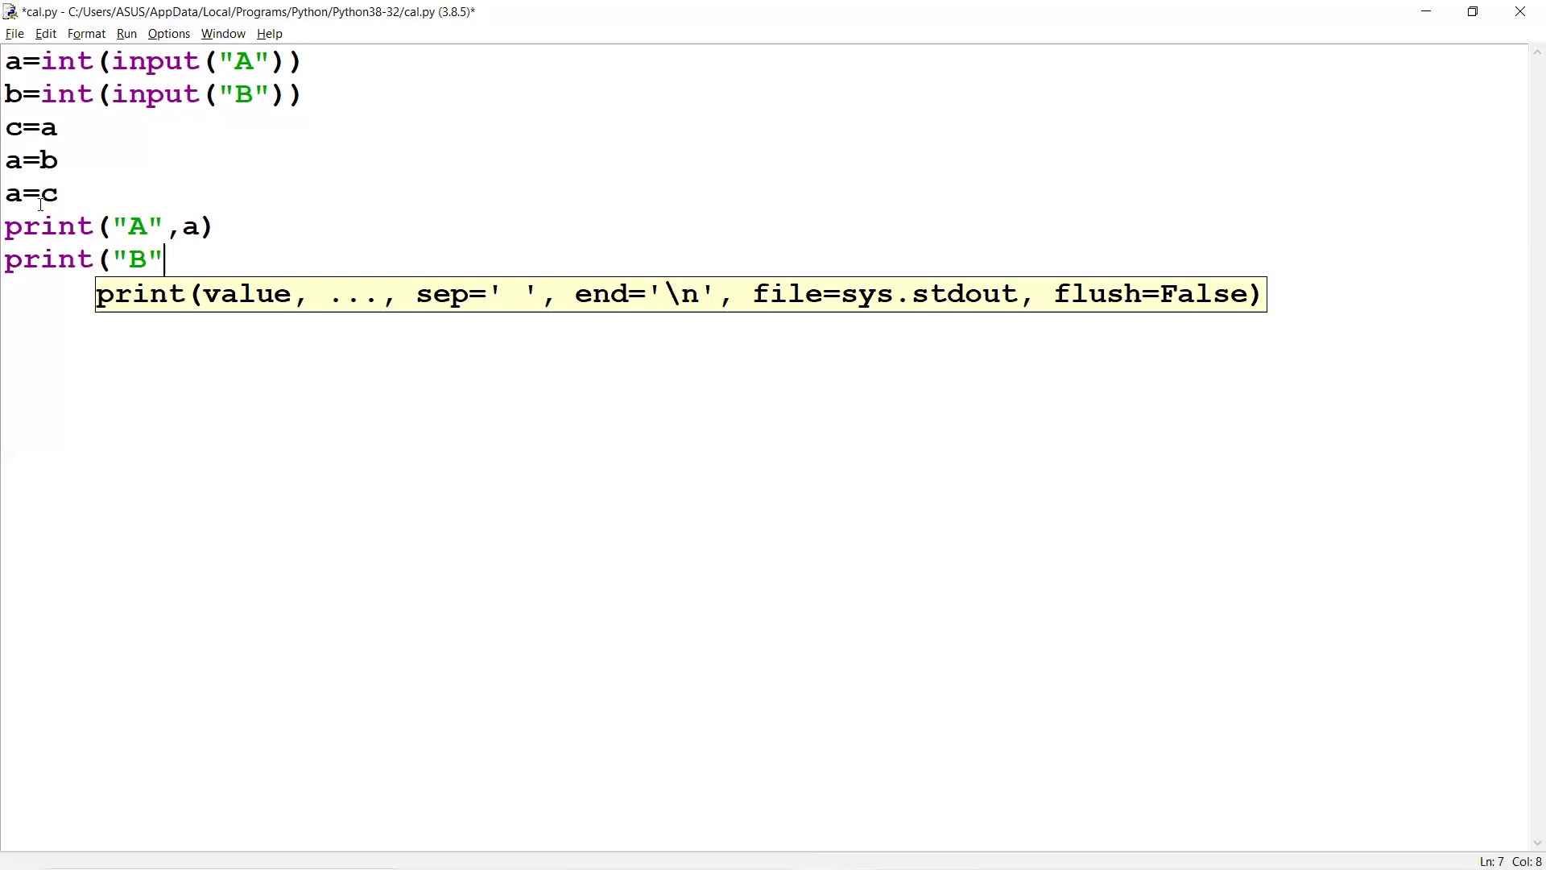
type(",b)")
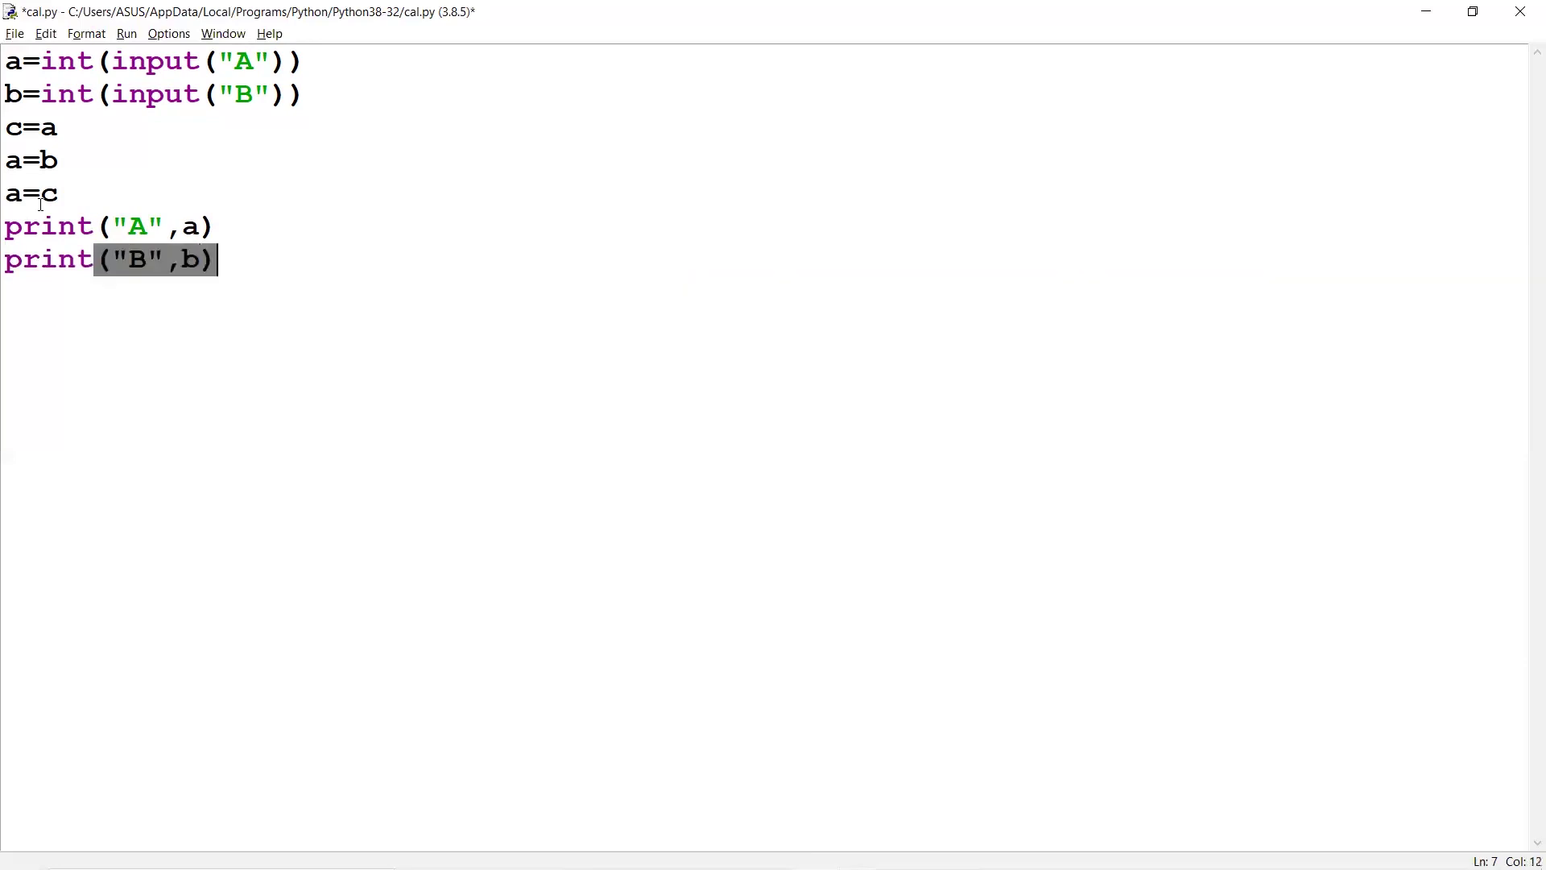
- Run the saved script with 45 and 43, which prints A 45 and B 43 unswapped
key("F5")
key("Return")
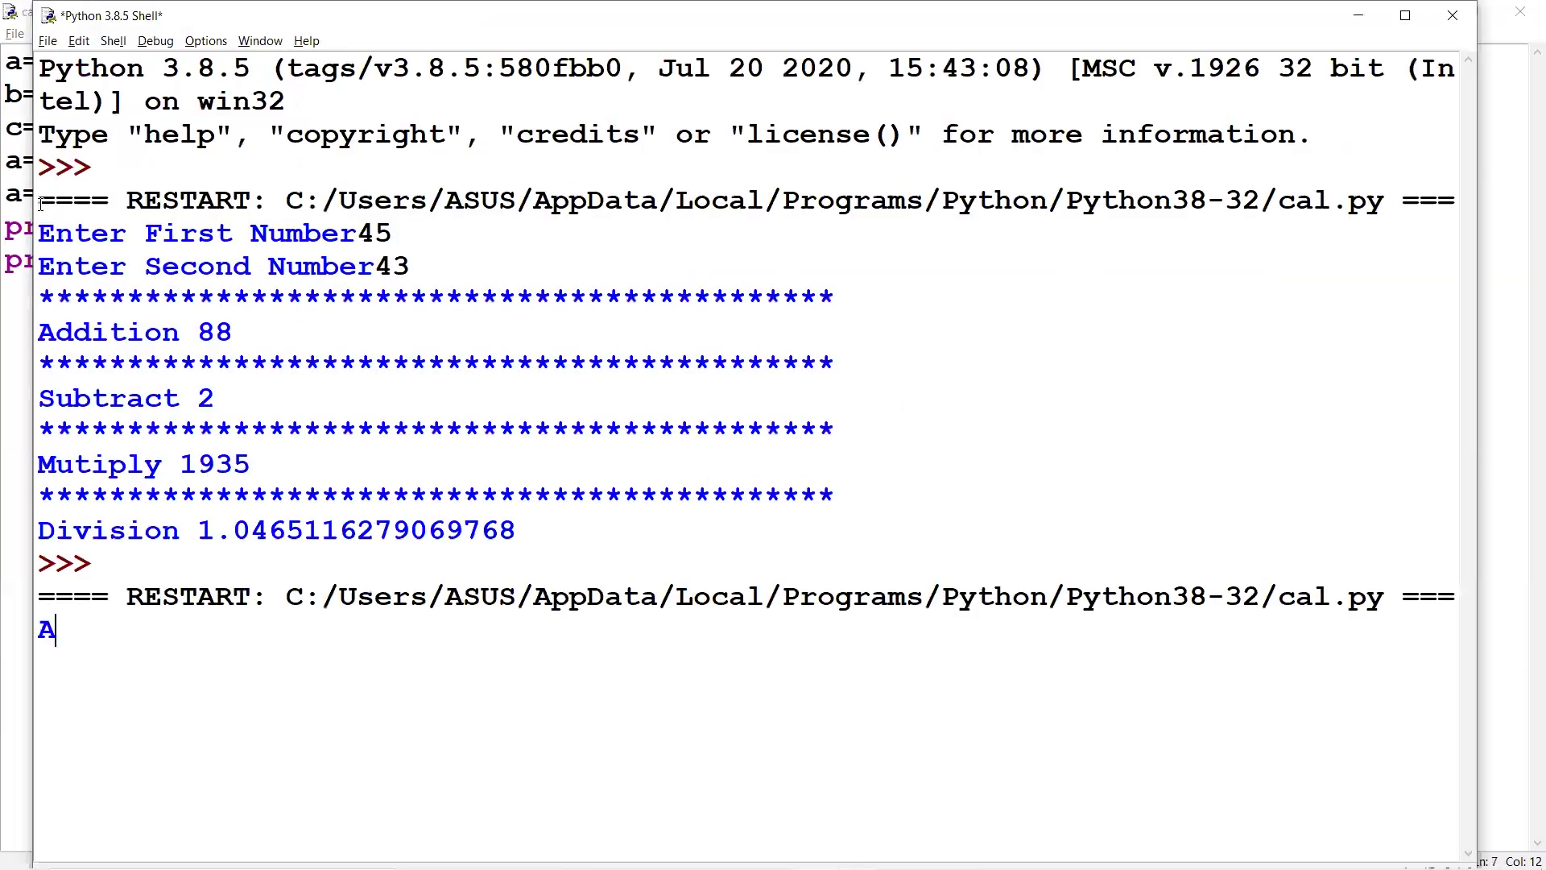
type("45")
key("Return")
type("45")
key("BackSpace")
type("3")
key("Return")
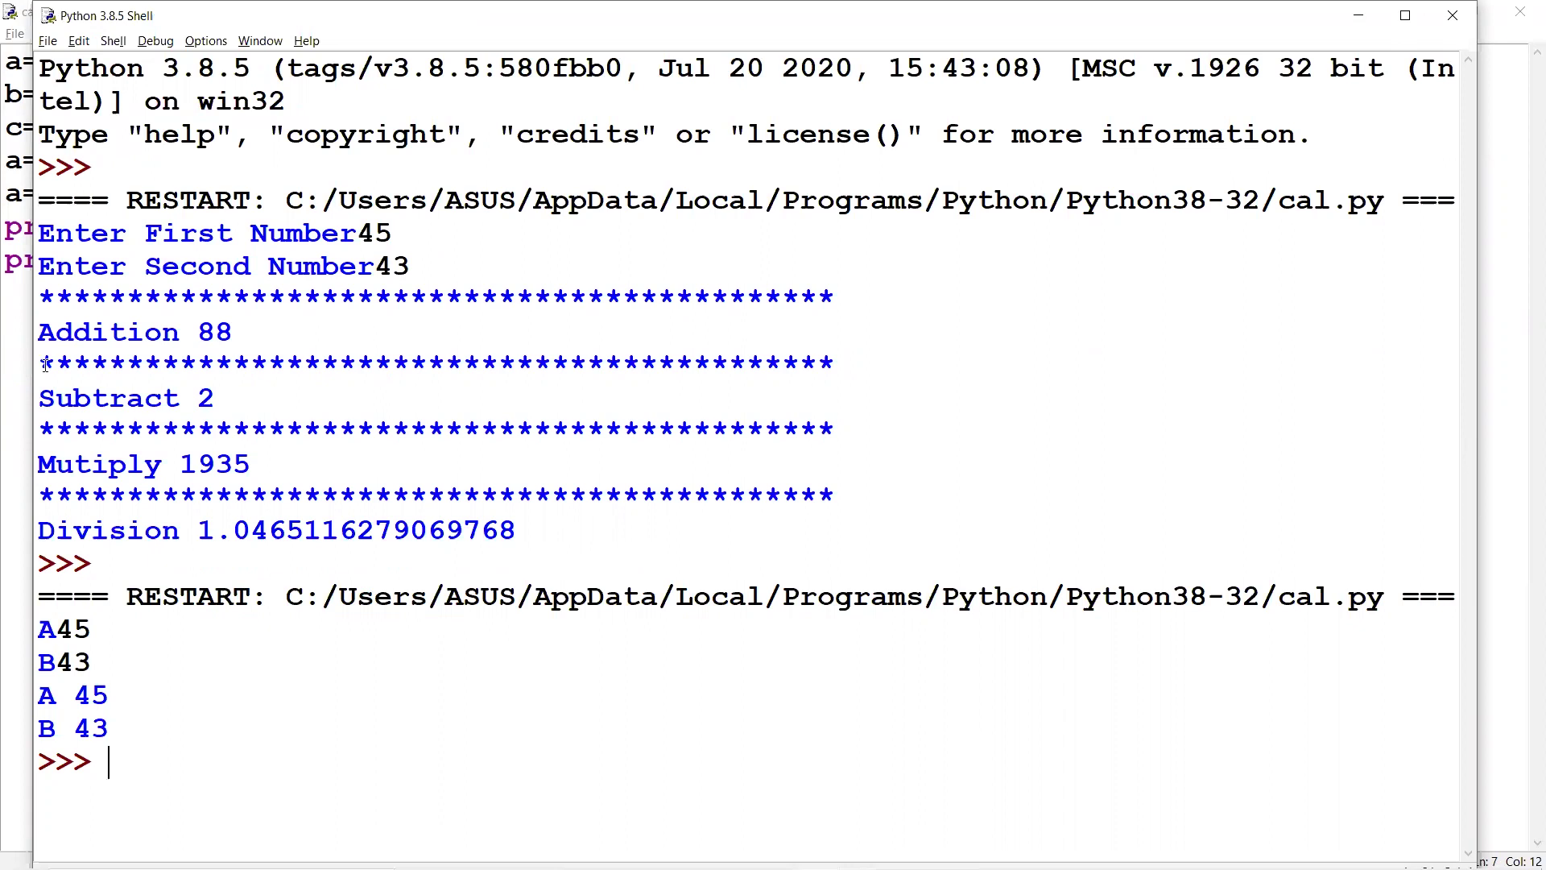
left_click(15, 349)
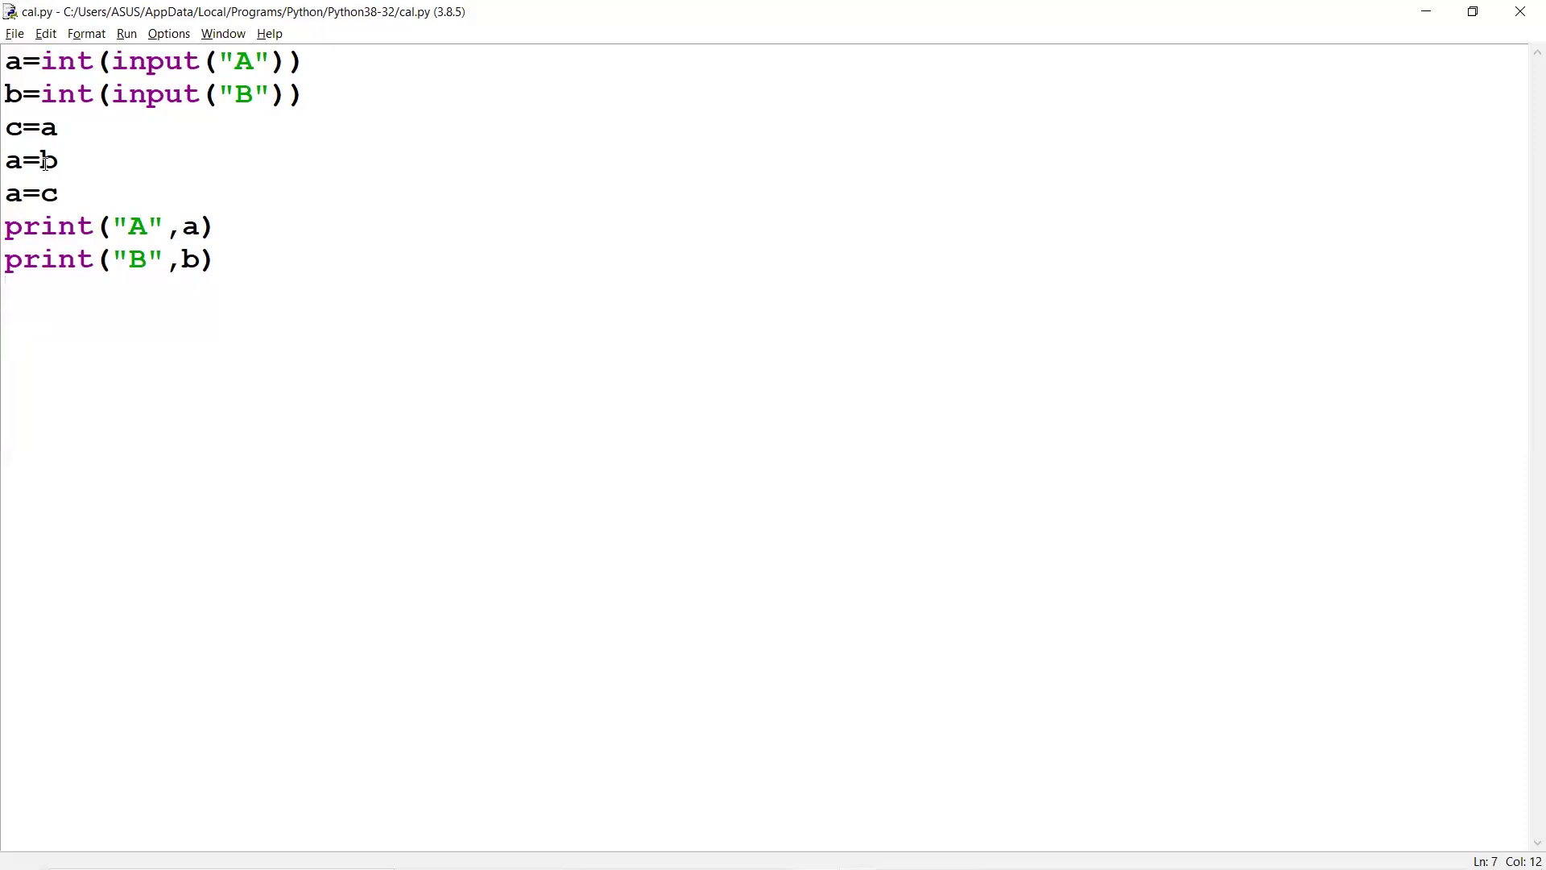
- Edit cal.py's fifth line to read b=c, then save and rerun the script
left_click_drag(58, 193, 9, 193)
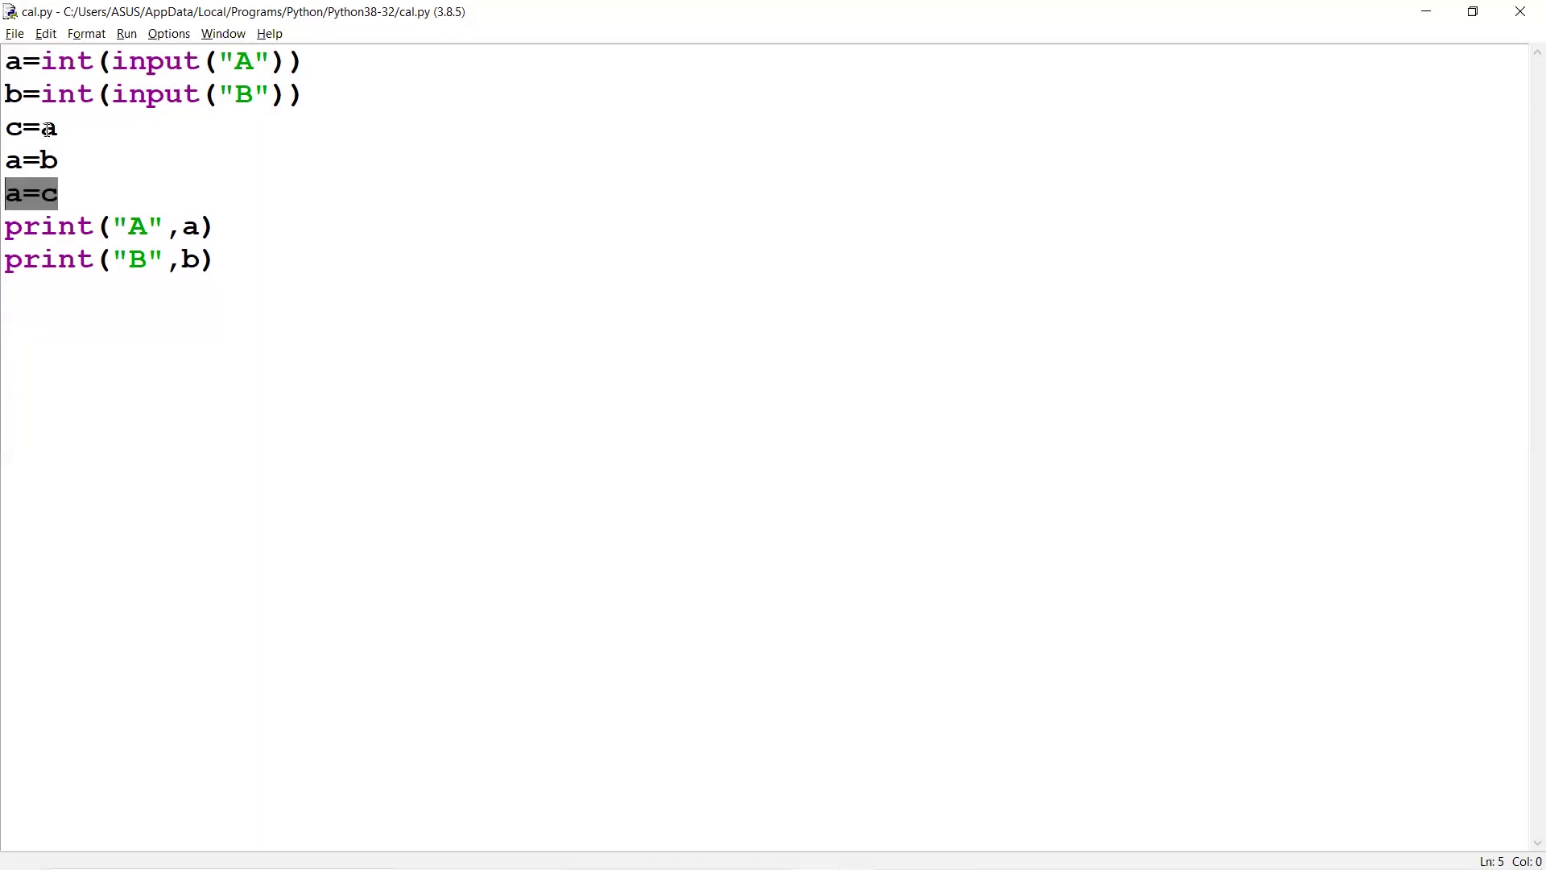
left_click(58, 194)
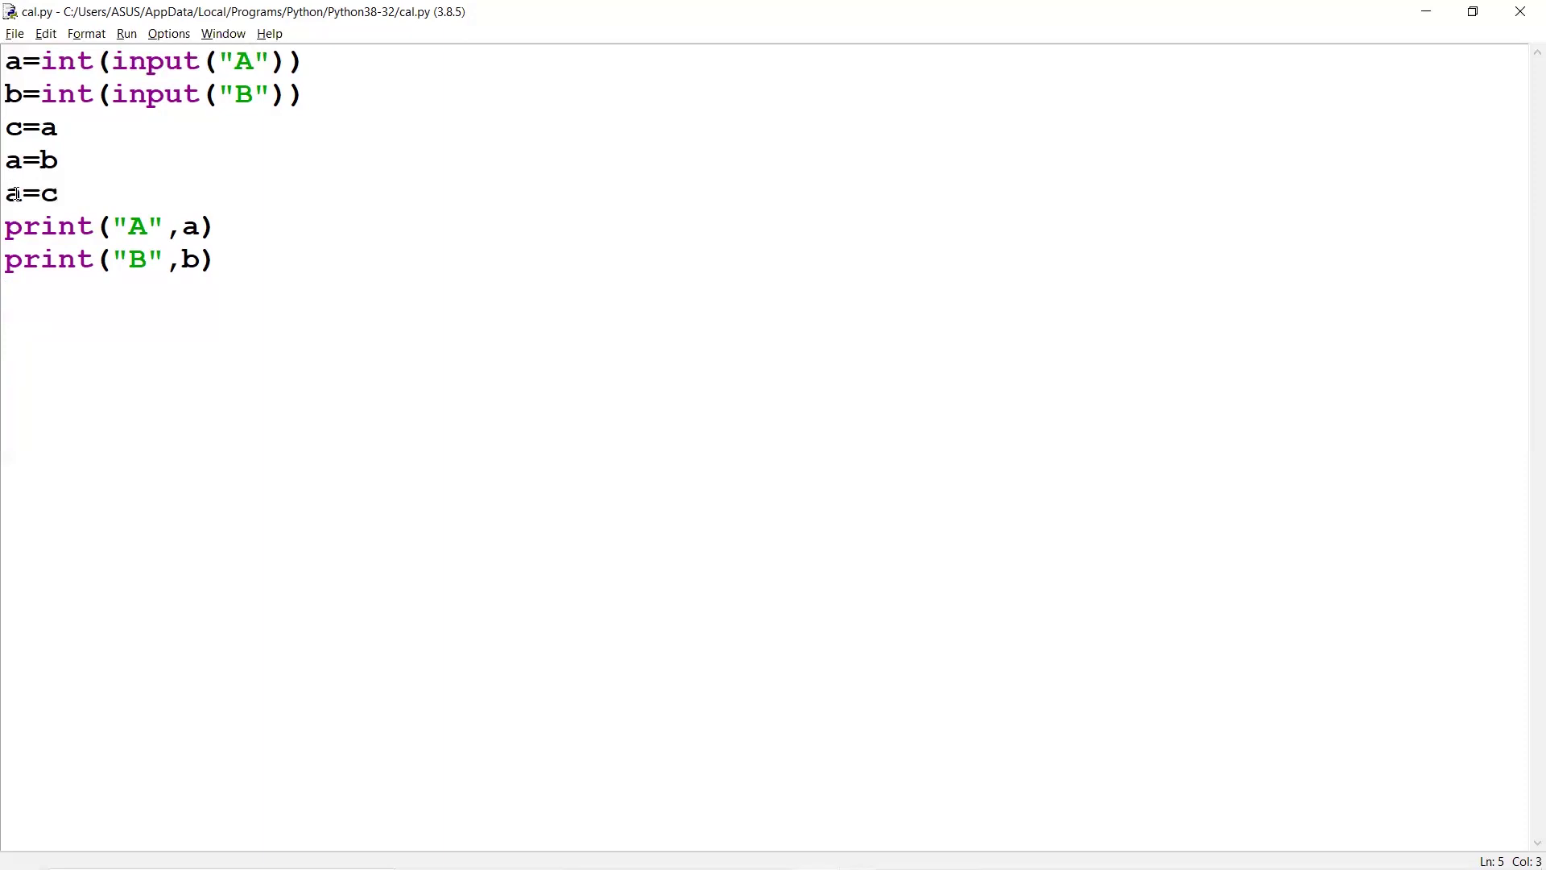
key("BackSpace")
type("b")
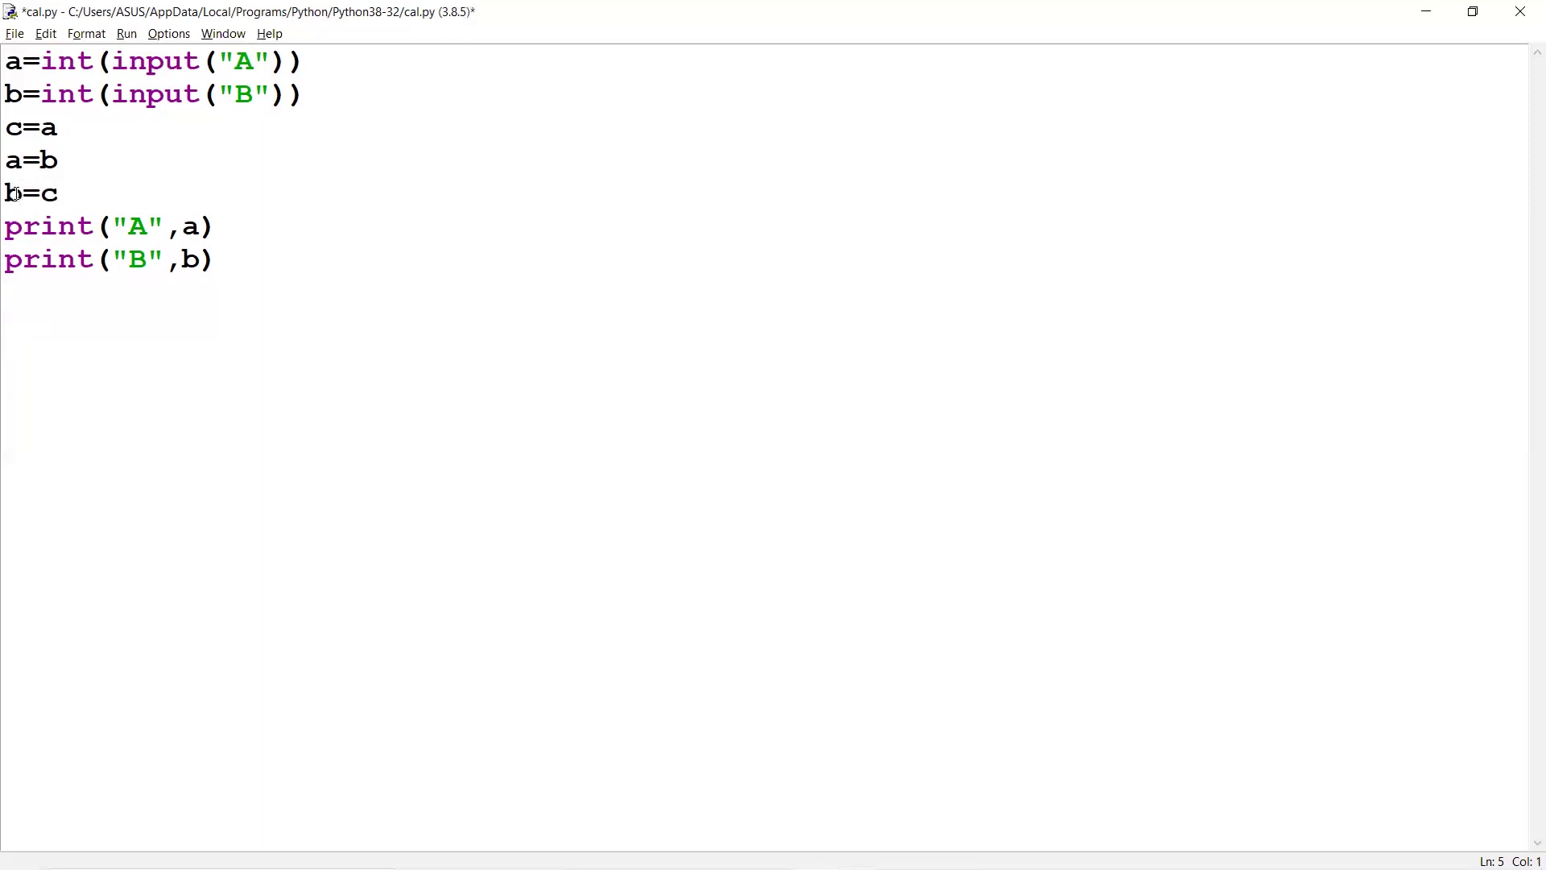
key("F5")
- Enter 45 and 43 so the script prints A 43 and B 45, then return to cal.py
key("Return")
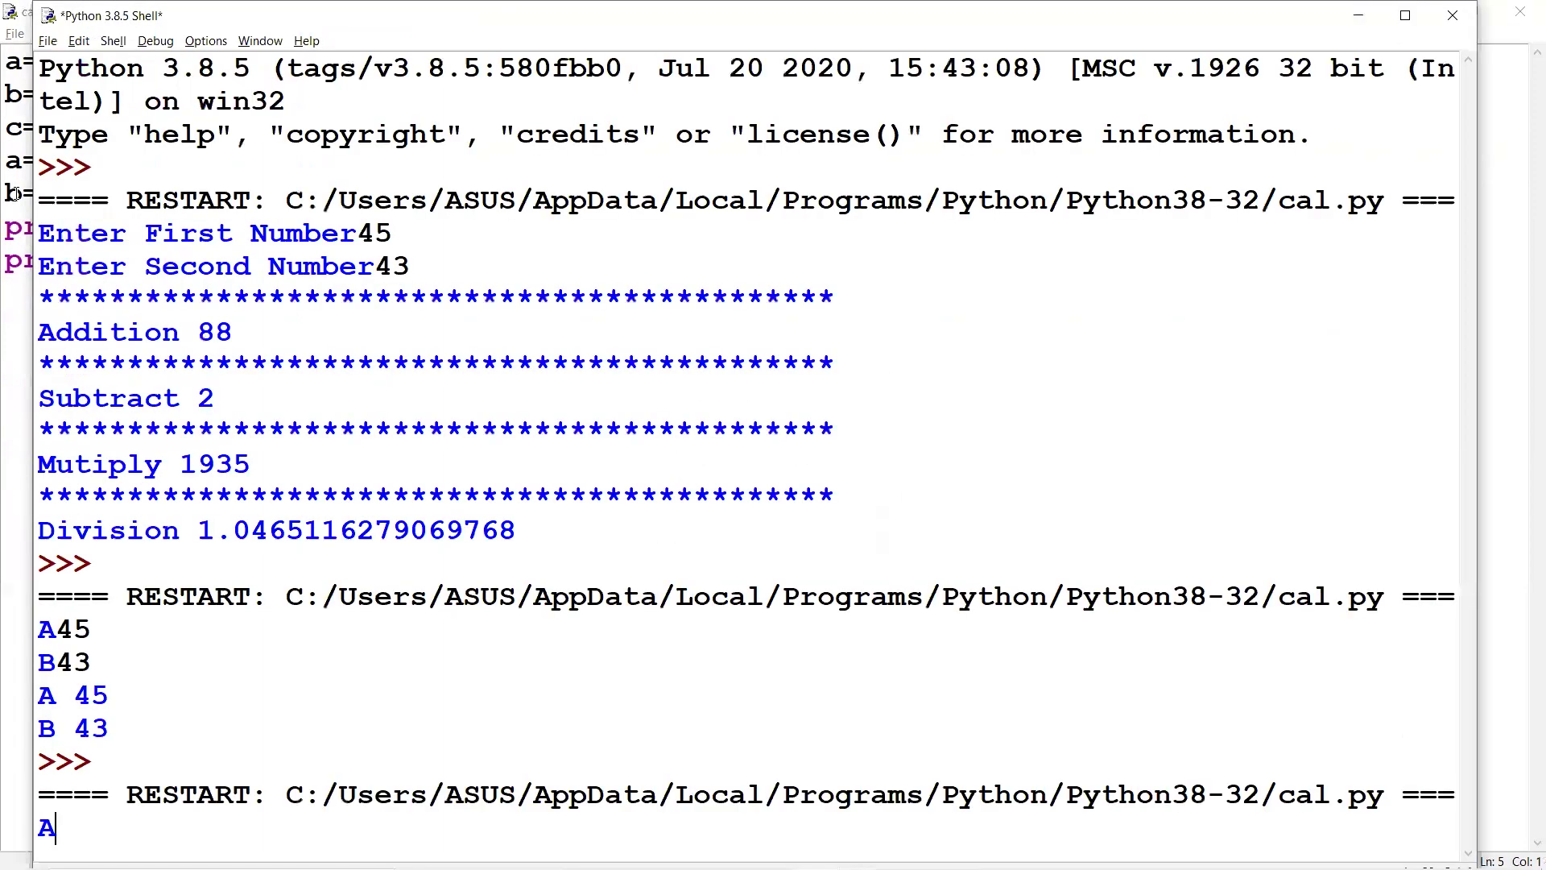
type("45")
key("Return")
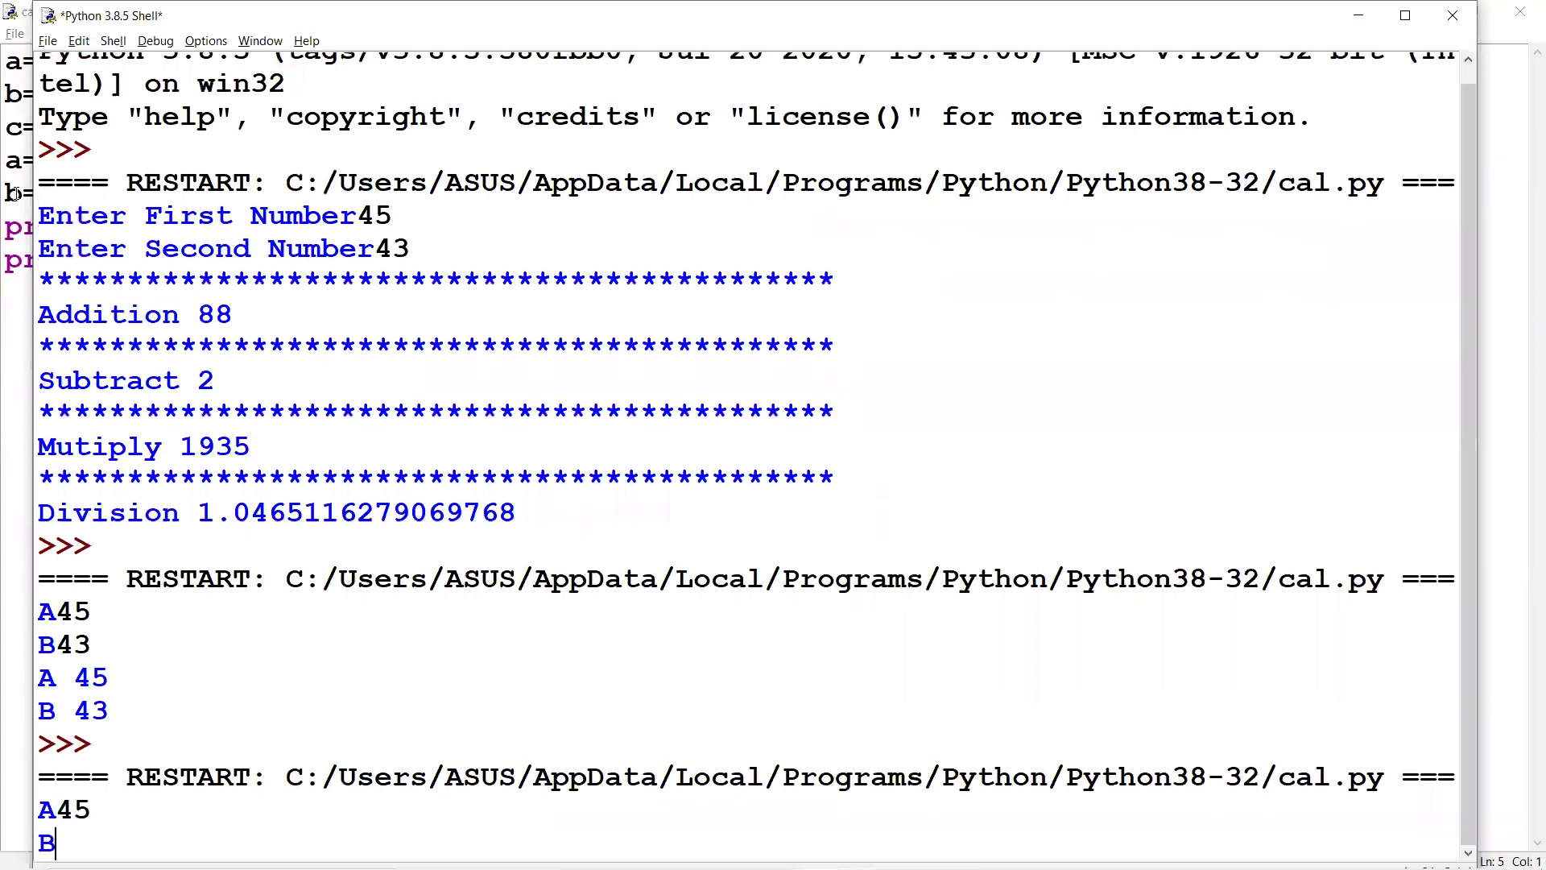
type("43")
key("Return")
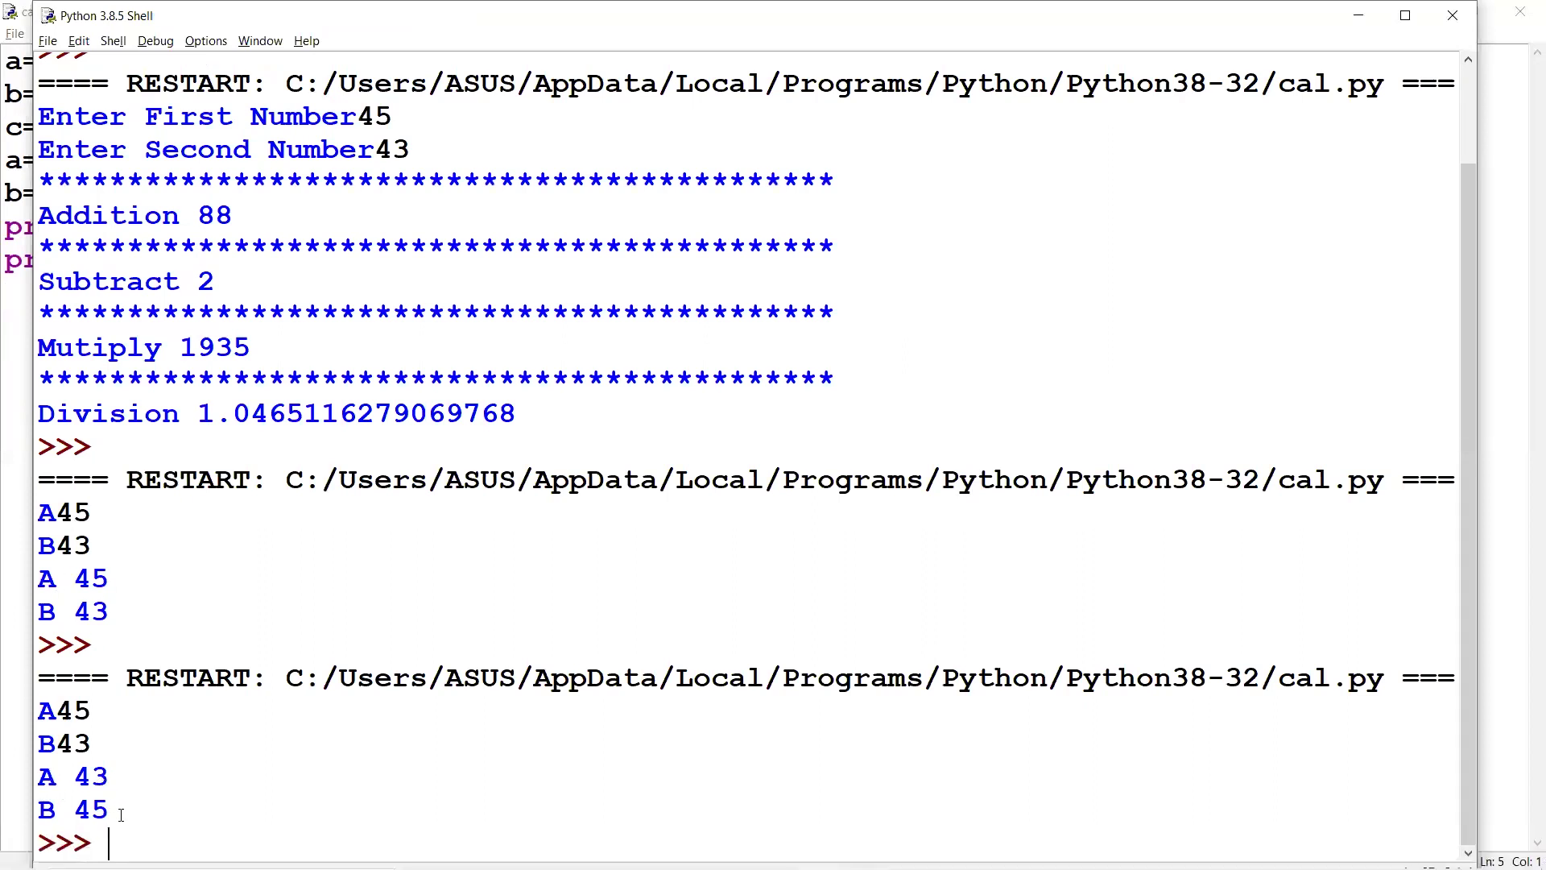
key("alt+Tab")
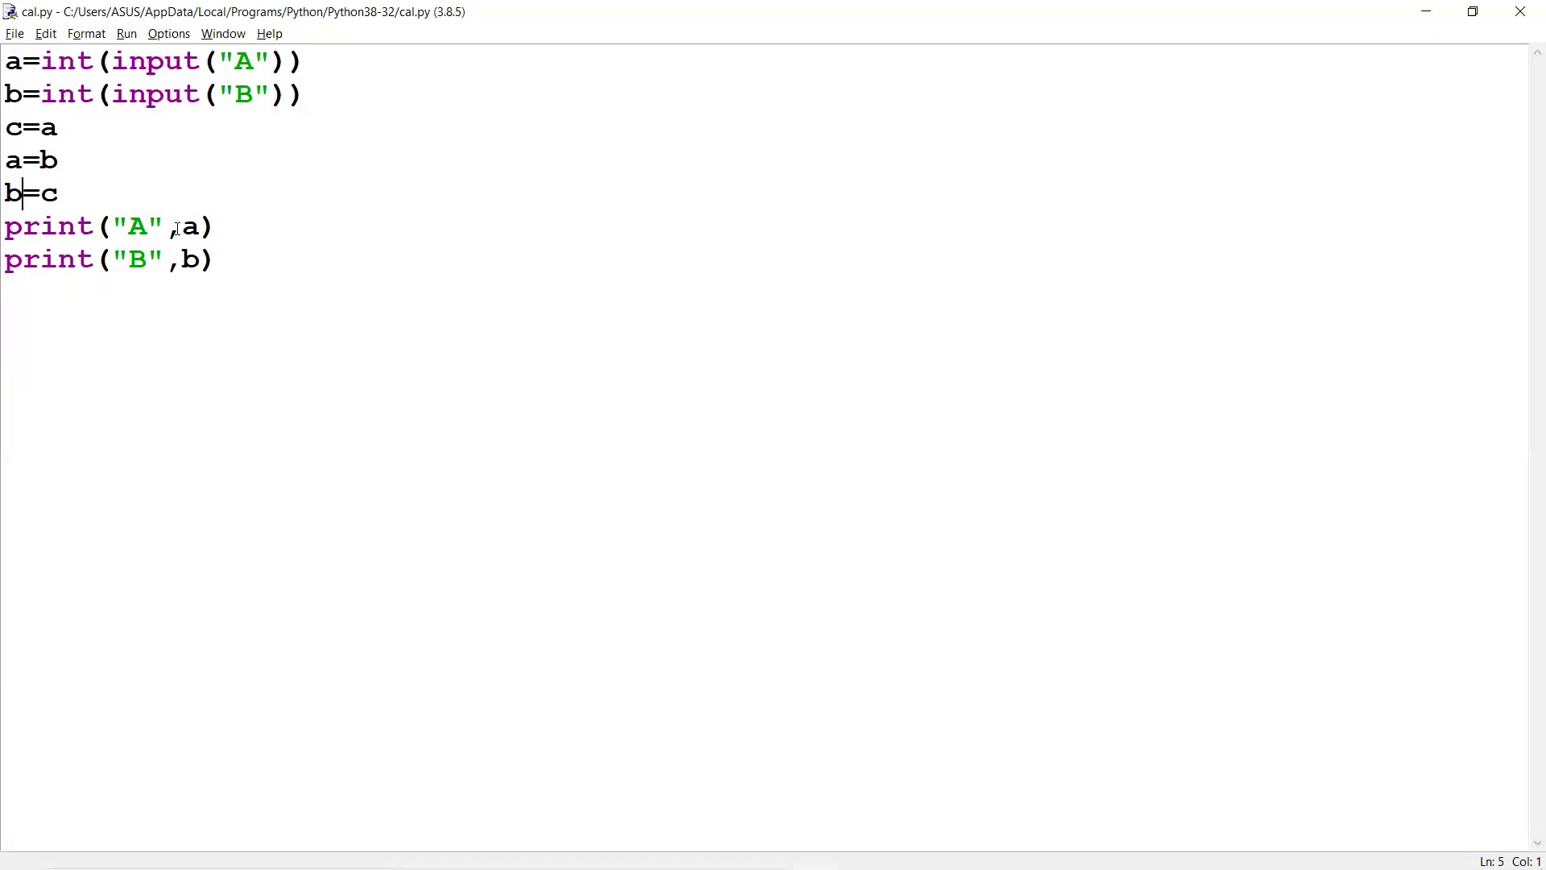
- Fix the typos on line 3 and add a new line after a=a+b
left_click(9, 139, "shift")
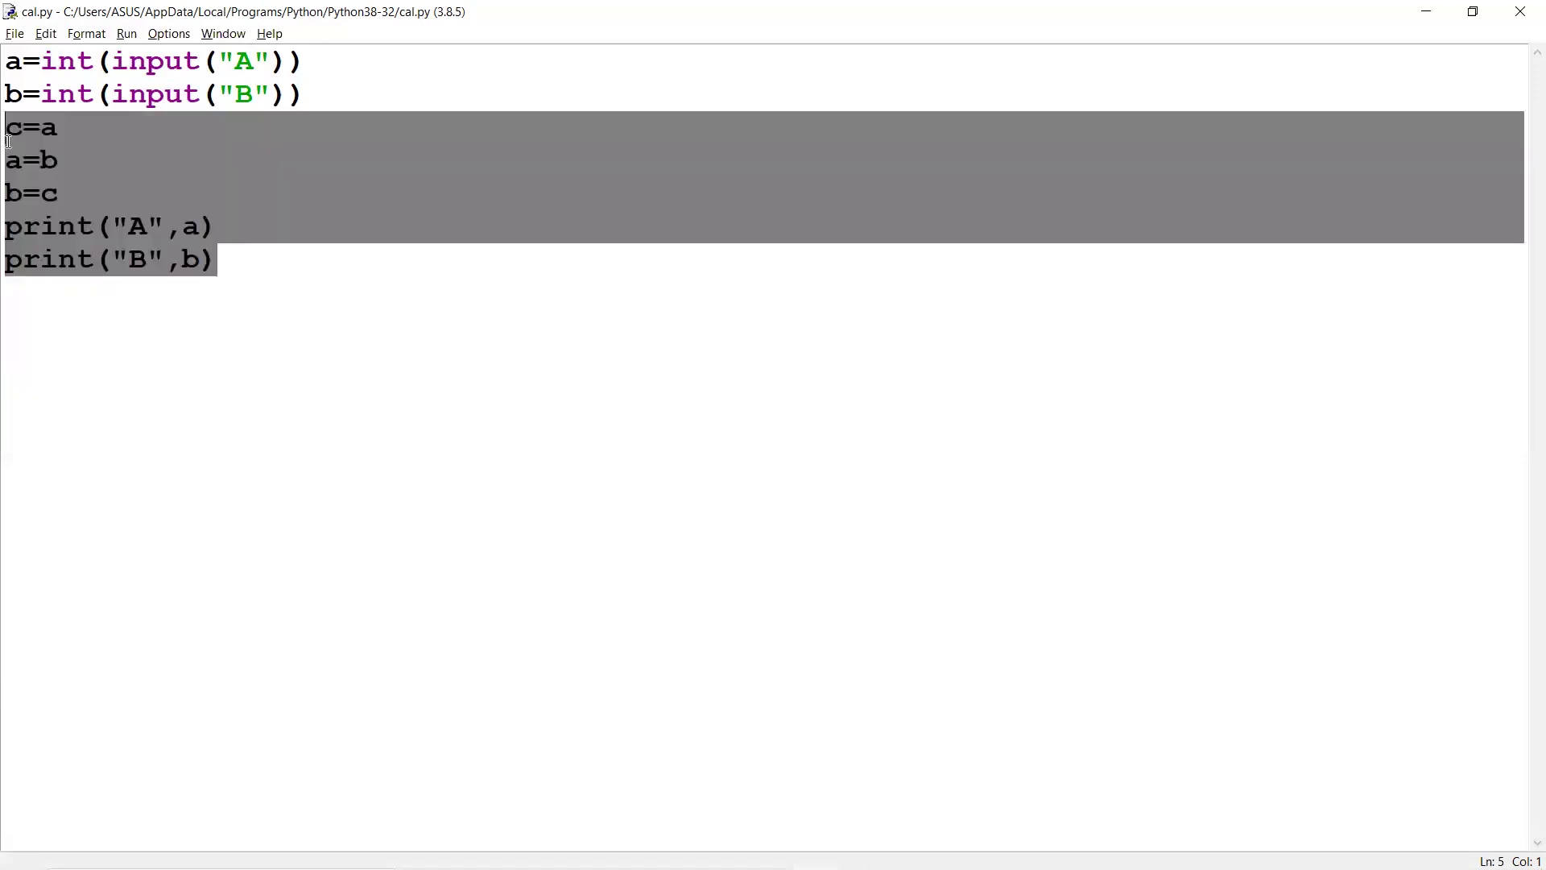
type("qq-")
key("BackSpace")
key("BackSpace")
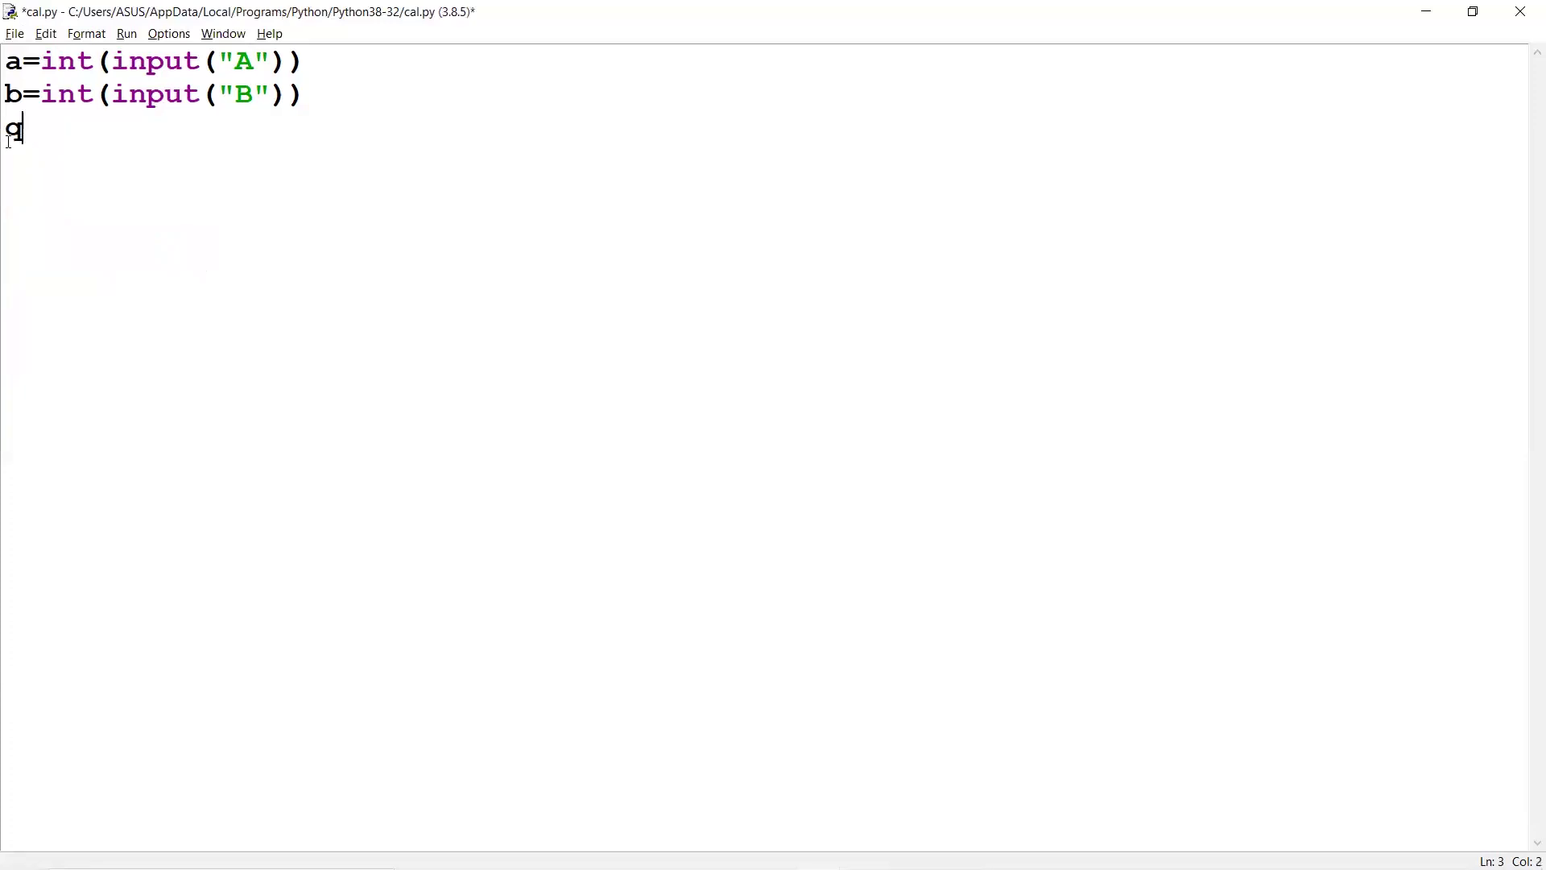
key("BackSpace")
type("a-")
type("=")
type("A")
key("BackSpace")
type("a+")
type("b")
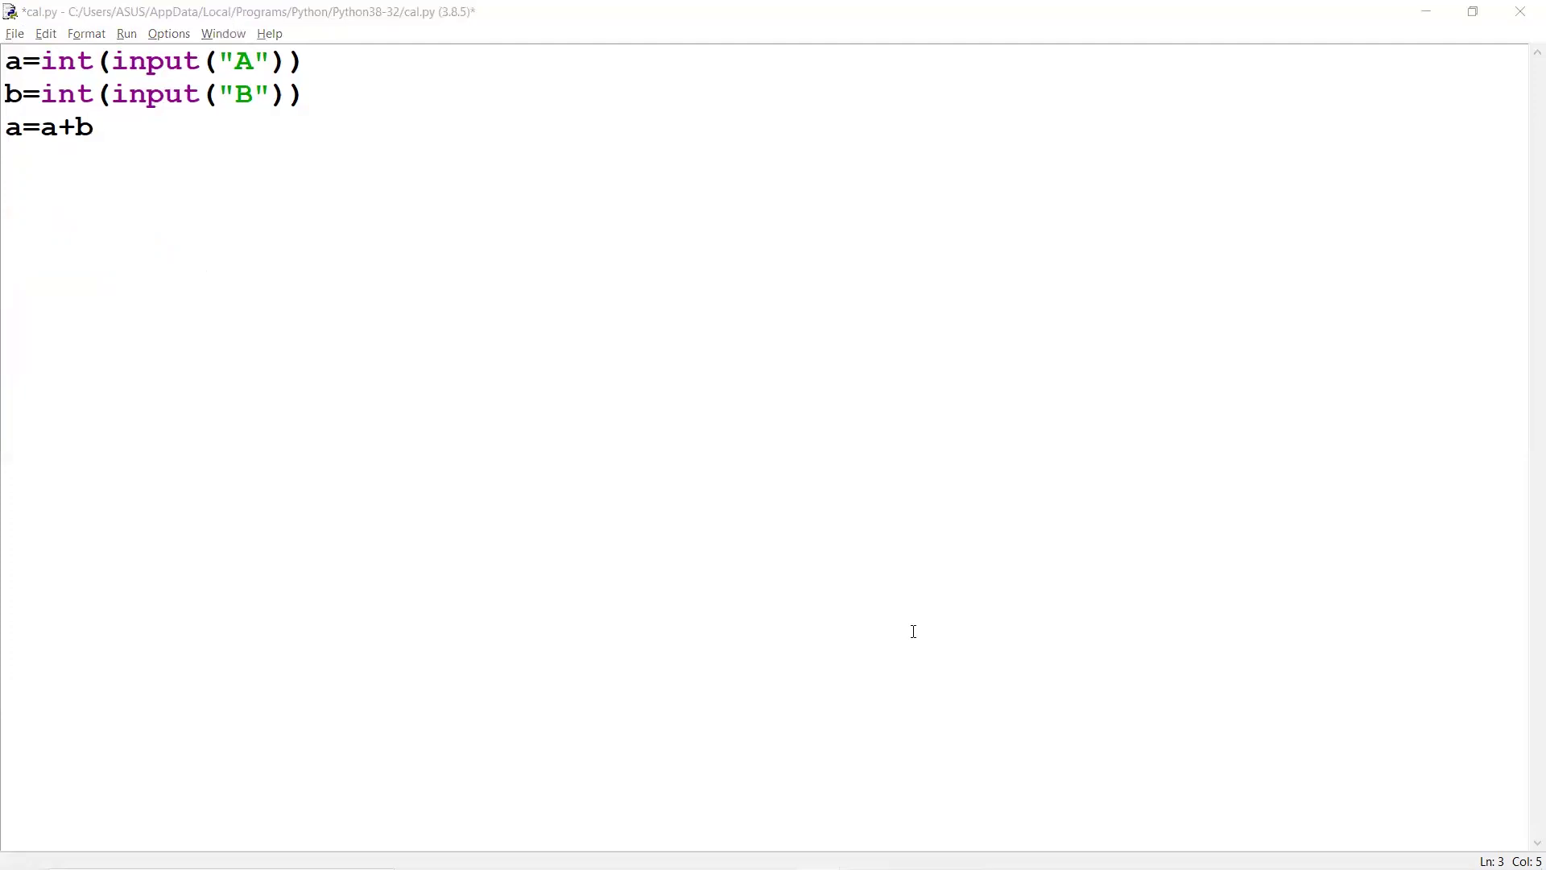
left_click(128, 96)
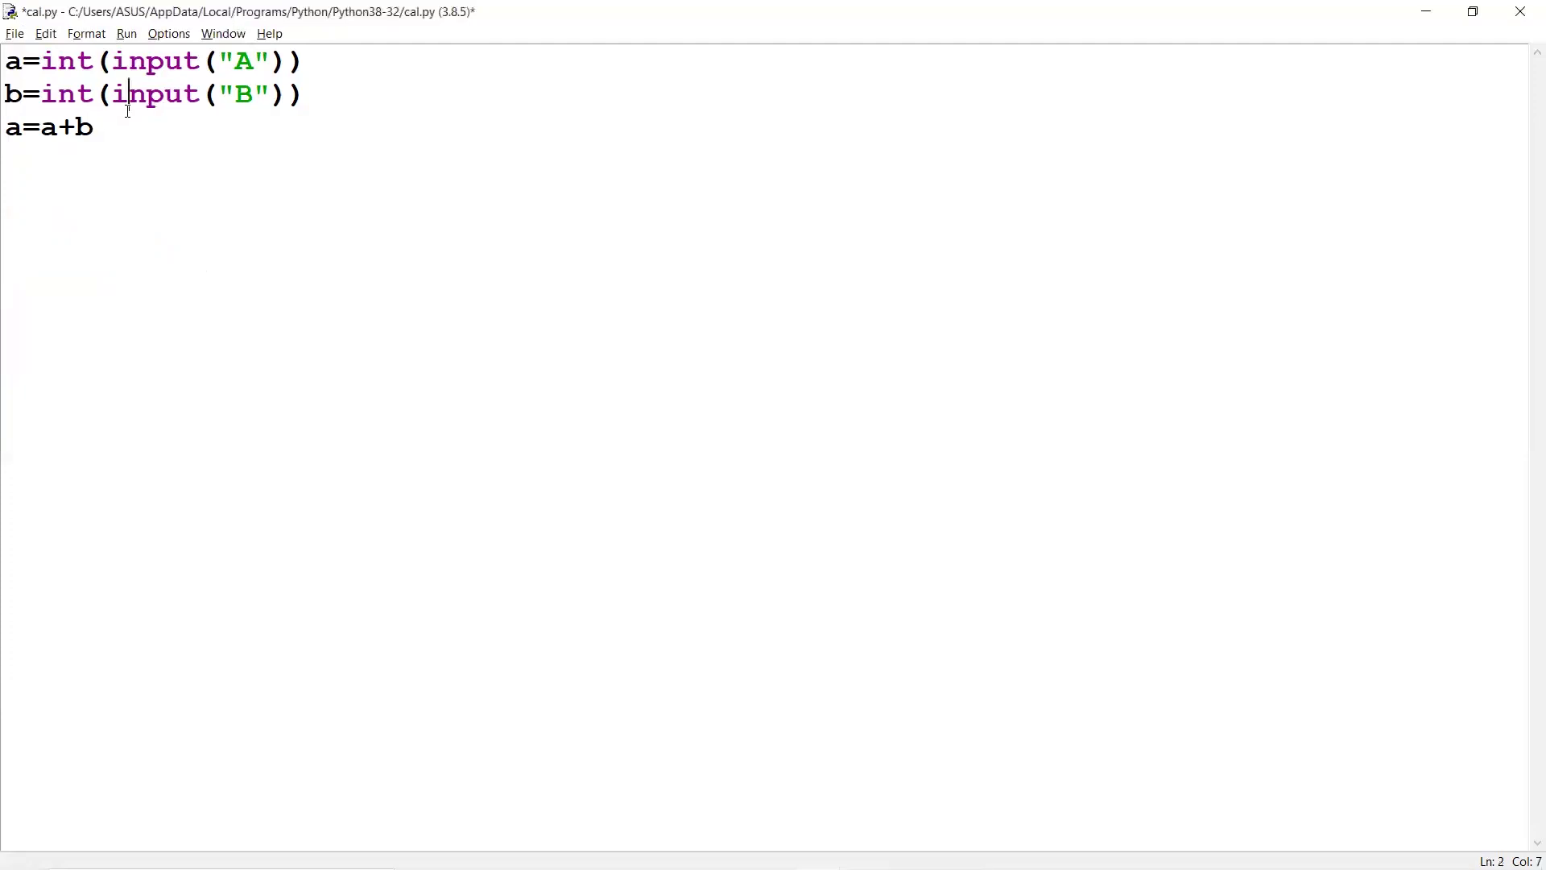
left_click(116, 128)
key("Return")
type("b")
- Rewrite line 4 of cal.py as b=a-b
key("BackSpace")
type("a+b=a")
key("BackSpace")
key("BackSpace")
key("BackSpace")
key("BackSpace")
type("=a")
type("-b")
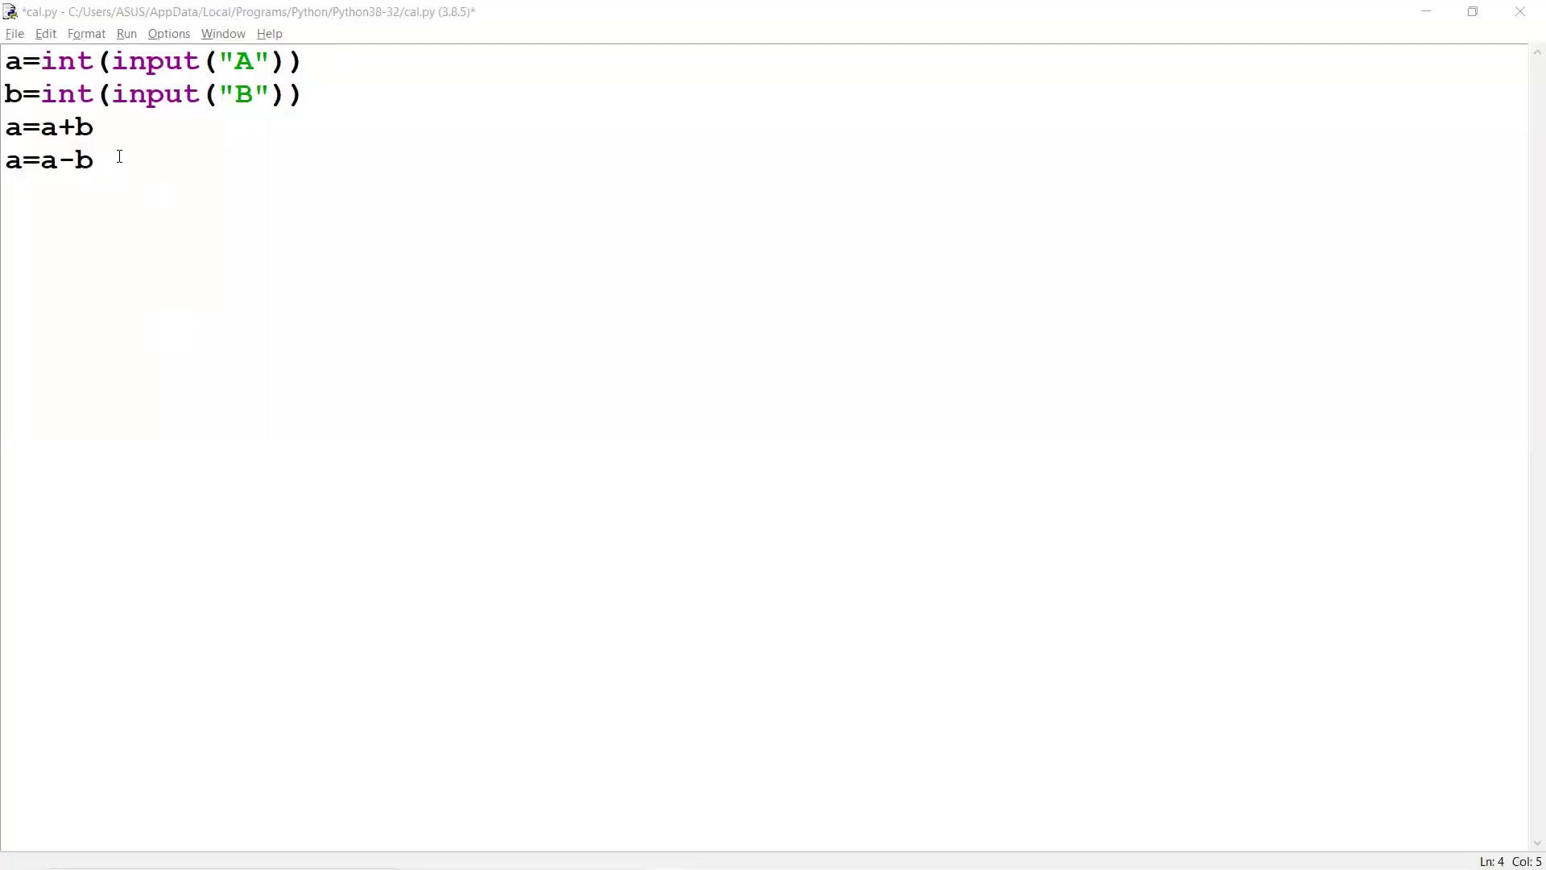
left_click(119, 157)
key("Left")
key("Left")
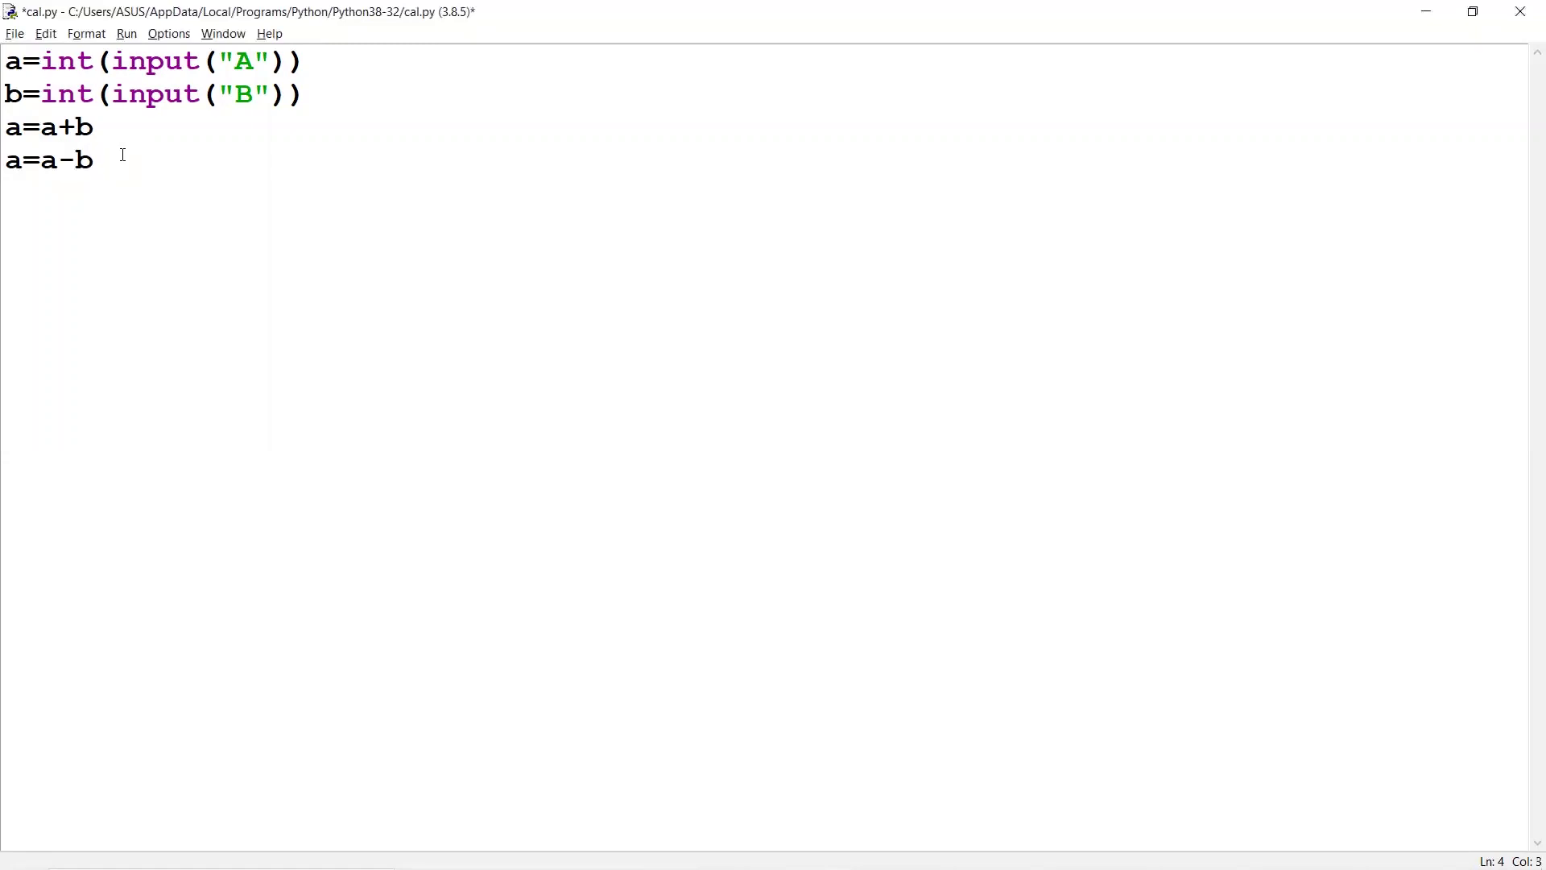
key("Left")
key("Left")
key("BackSpace")
type("b")
key("Return")
key("BackSpace")
key("End")
key("Return")
type("a=b")
- Add a=a-b, print("A",a) and print("B",b), then save and run cal.py
key("BackSpace")
type("a=")
key("BackSpace")
type("-b")
key("Return")
type("print")
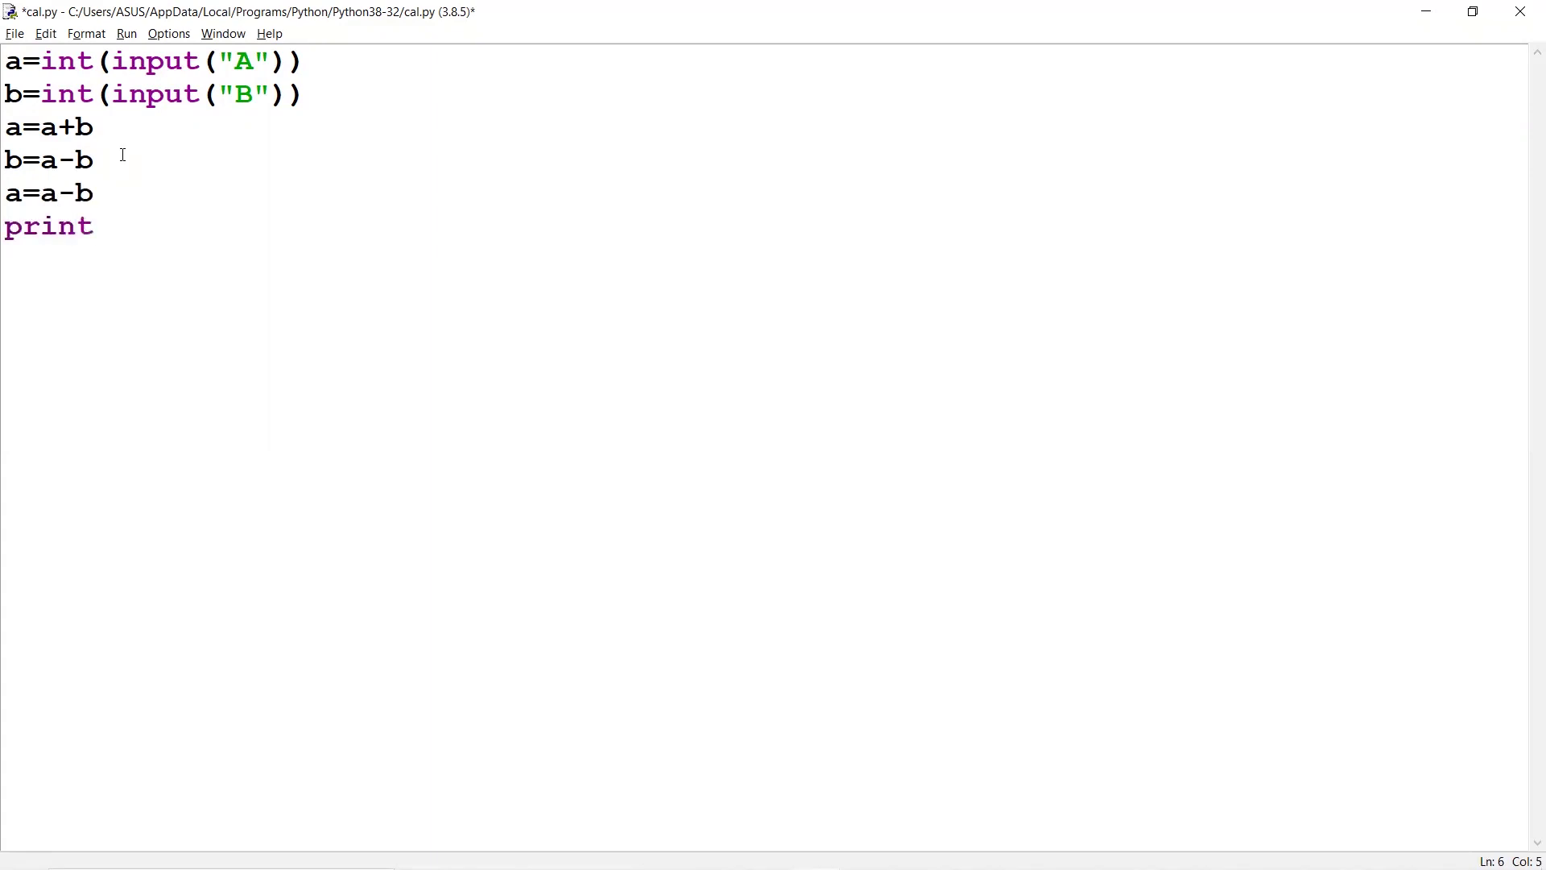
type("(\"A")
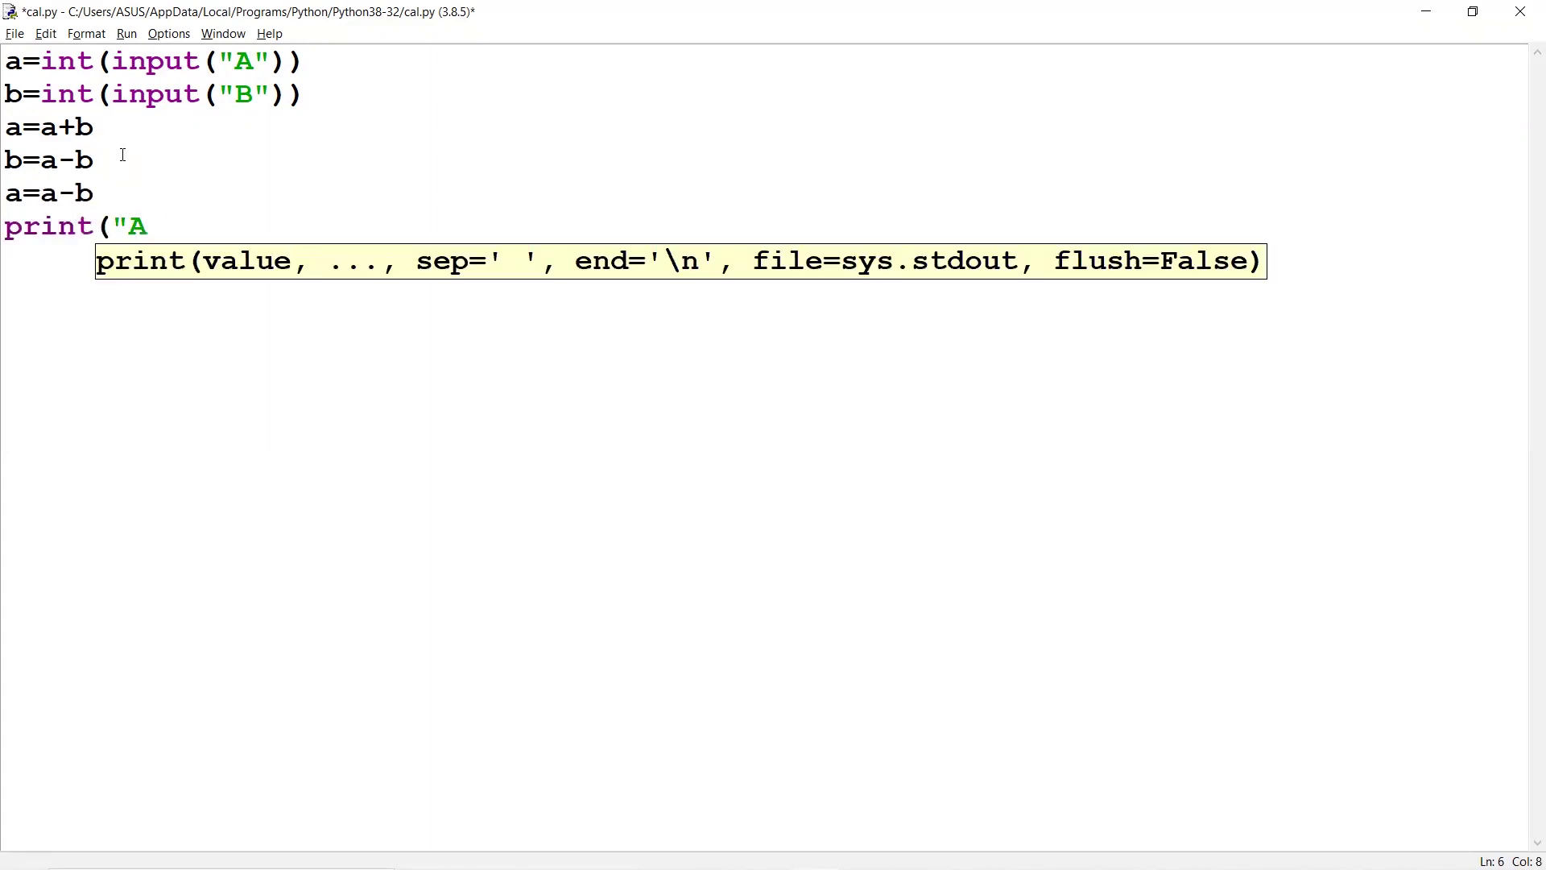
type("\",a)")
key("Return")
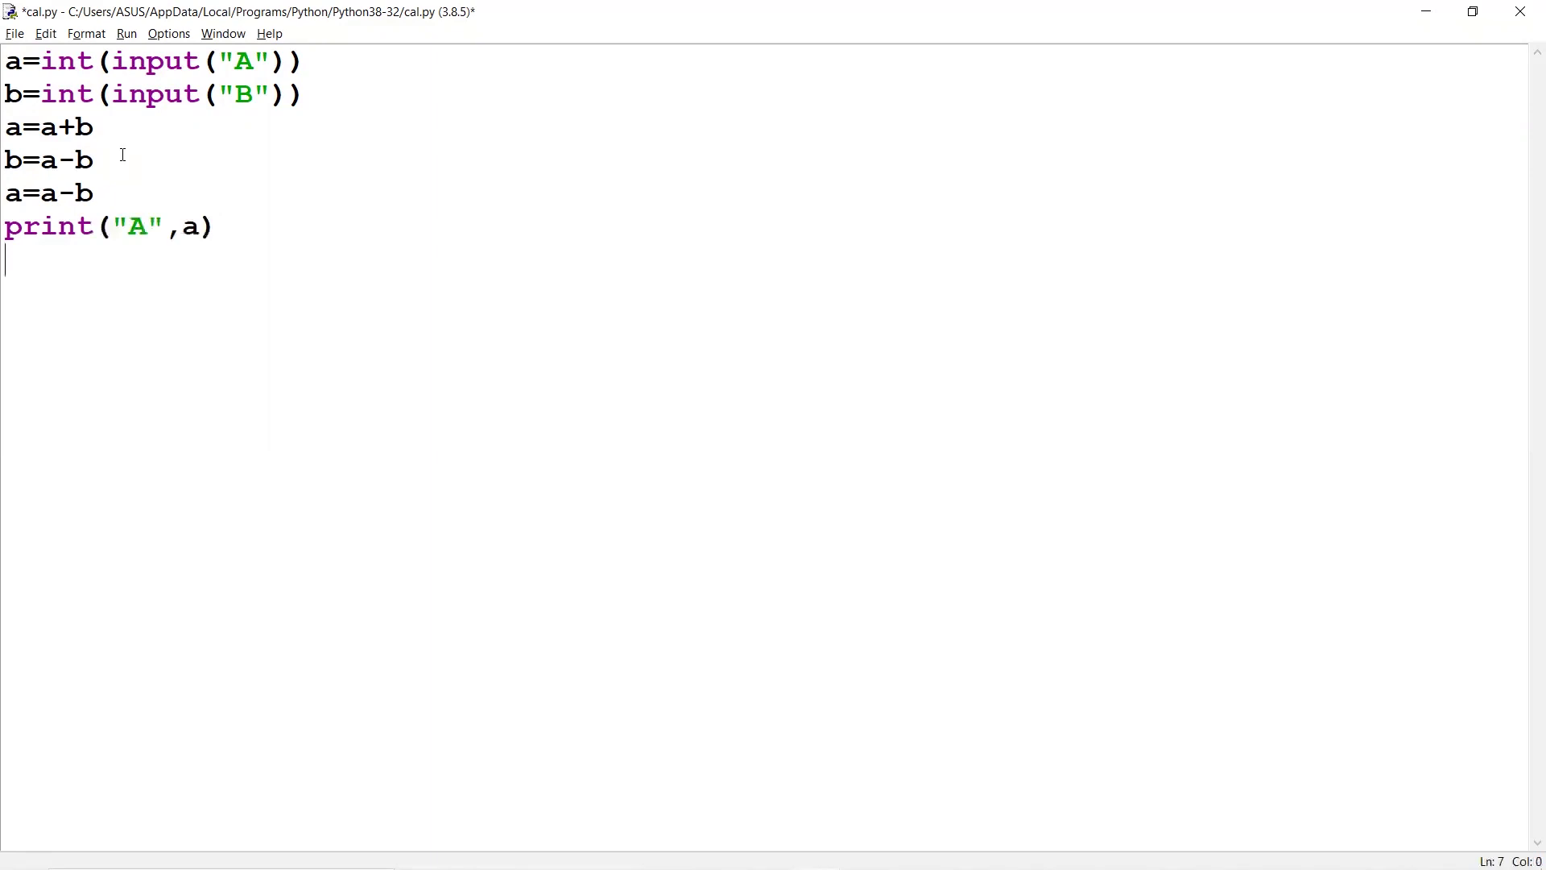
type("print")
type("(\"B\",")
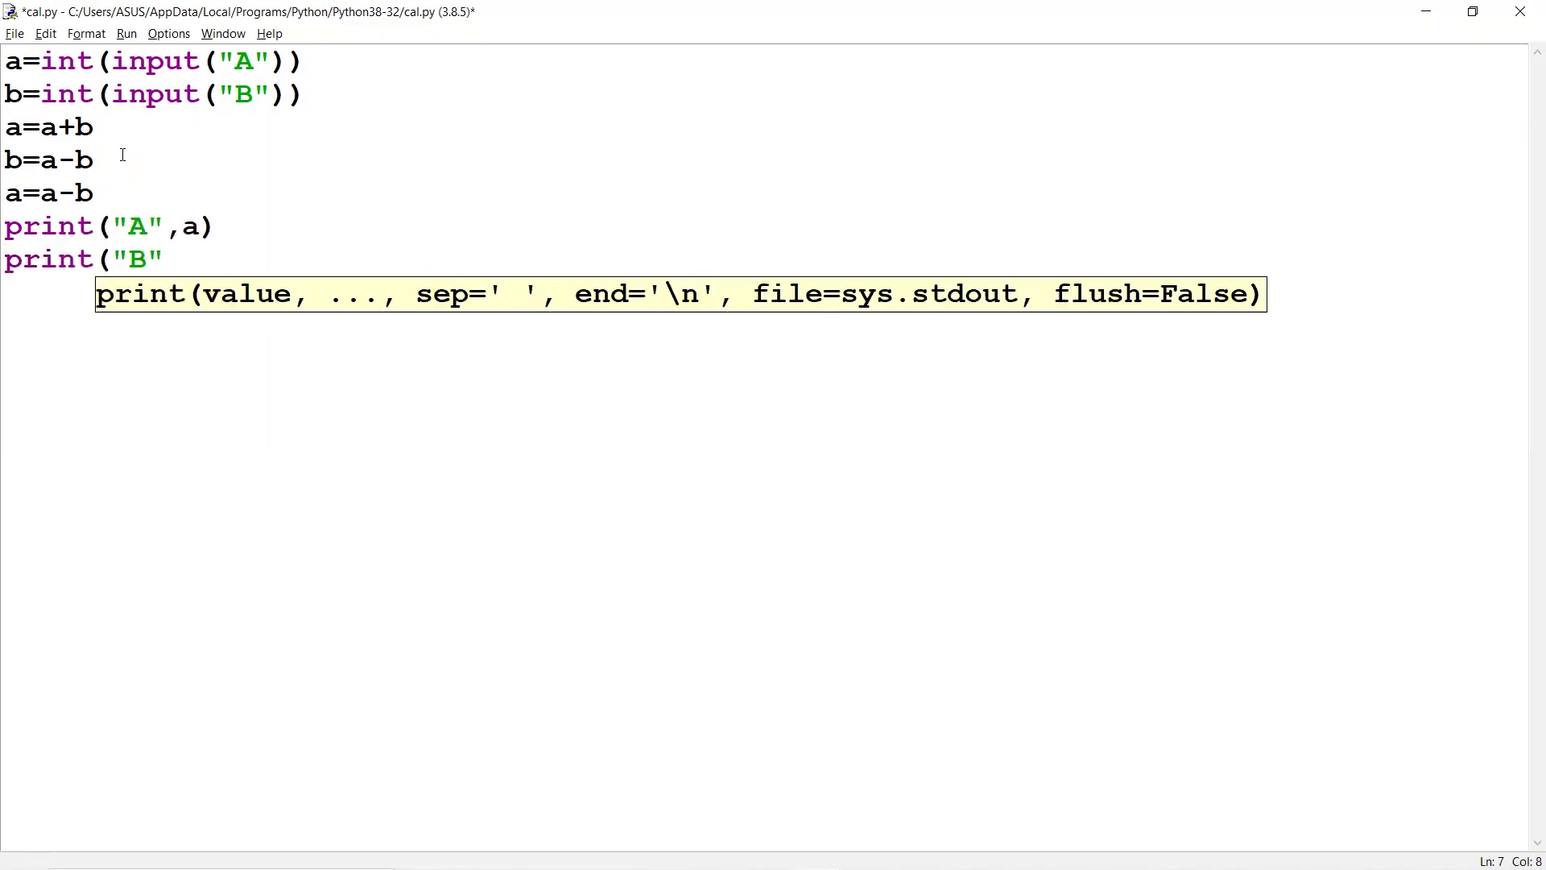
type("ab")
key("BackSpace")
key("BackSpace")
type("b")
type(")")
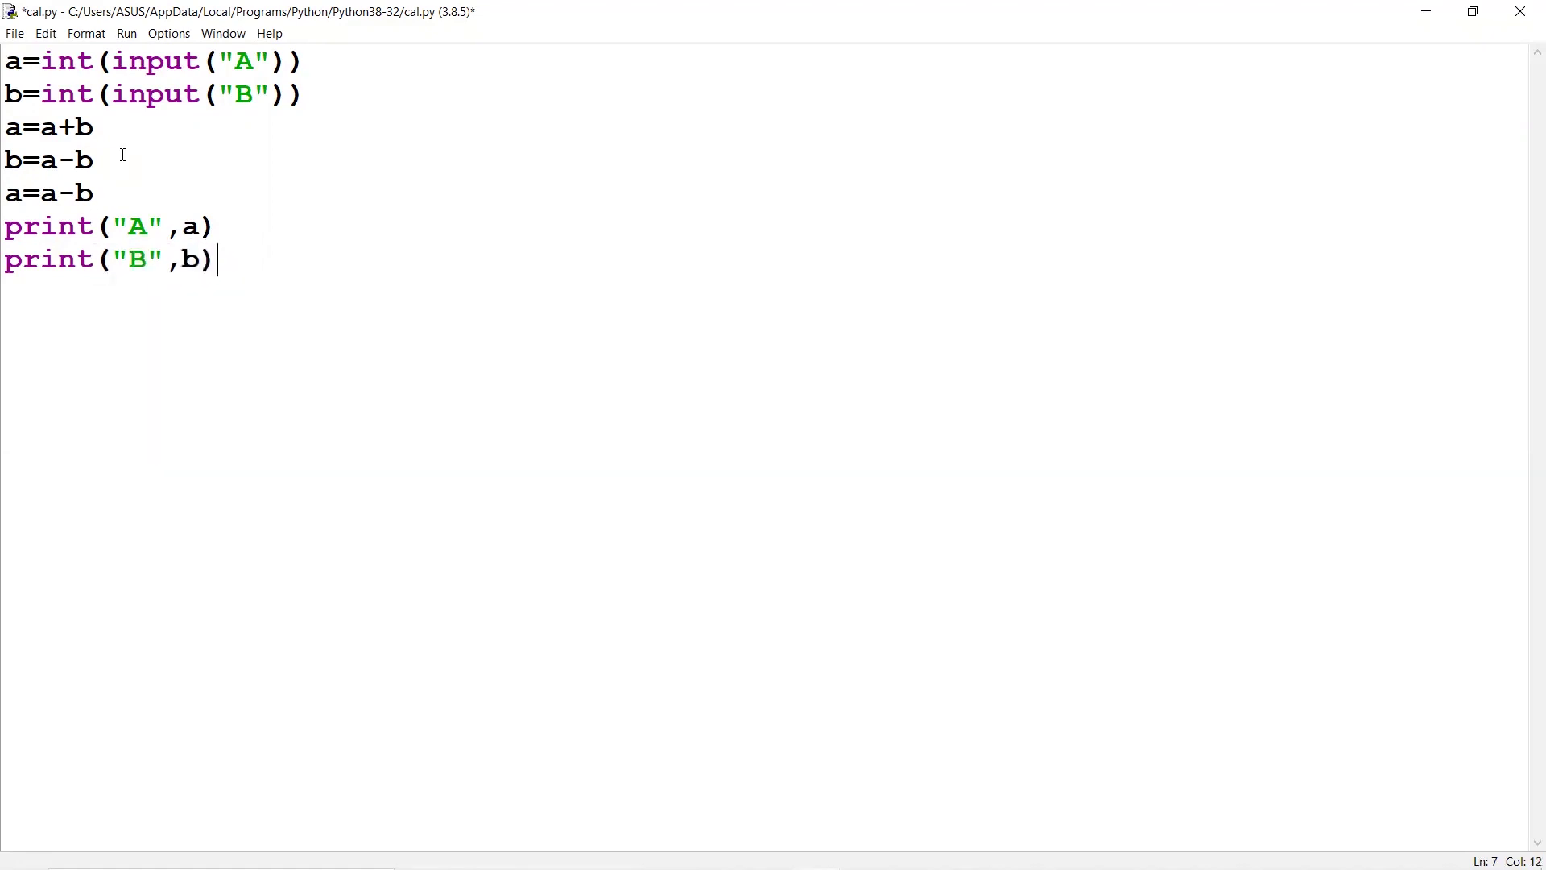
key("F5")
- Enter 566 and 433 so the swap prints A 433 and B 566, then return to cal.py
key("Return")
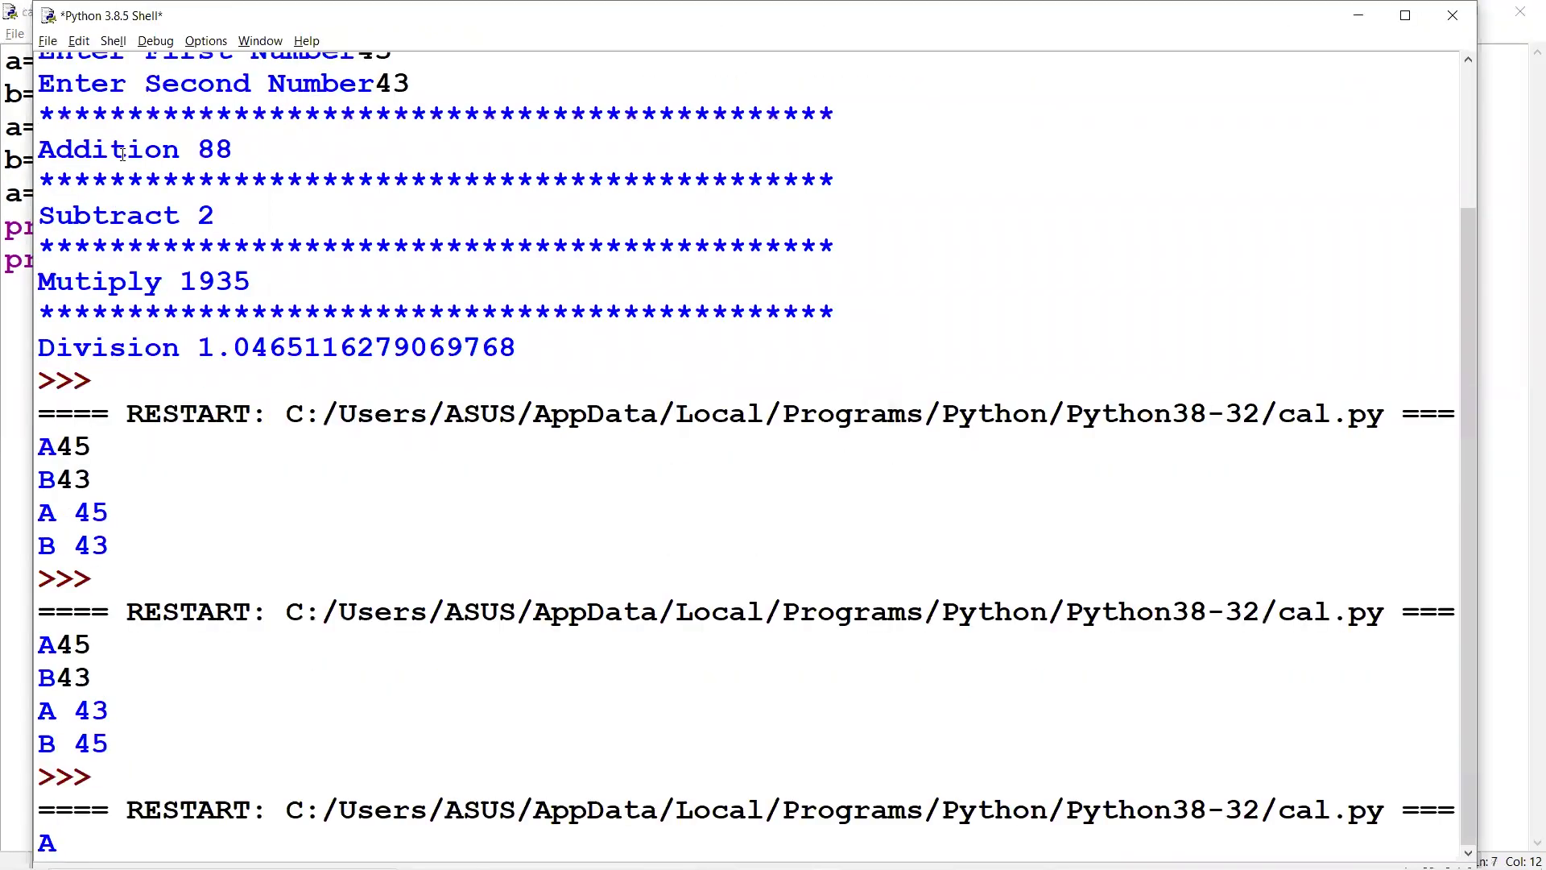
type("566")
key("Return")
type("43")
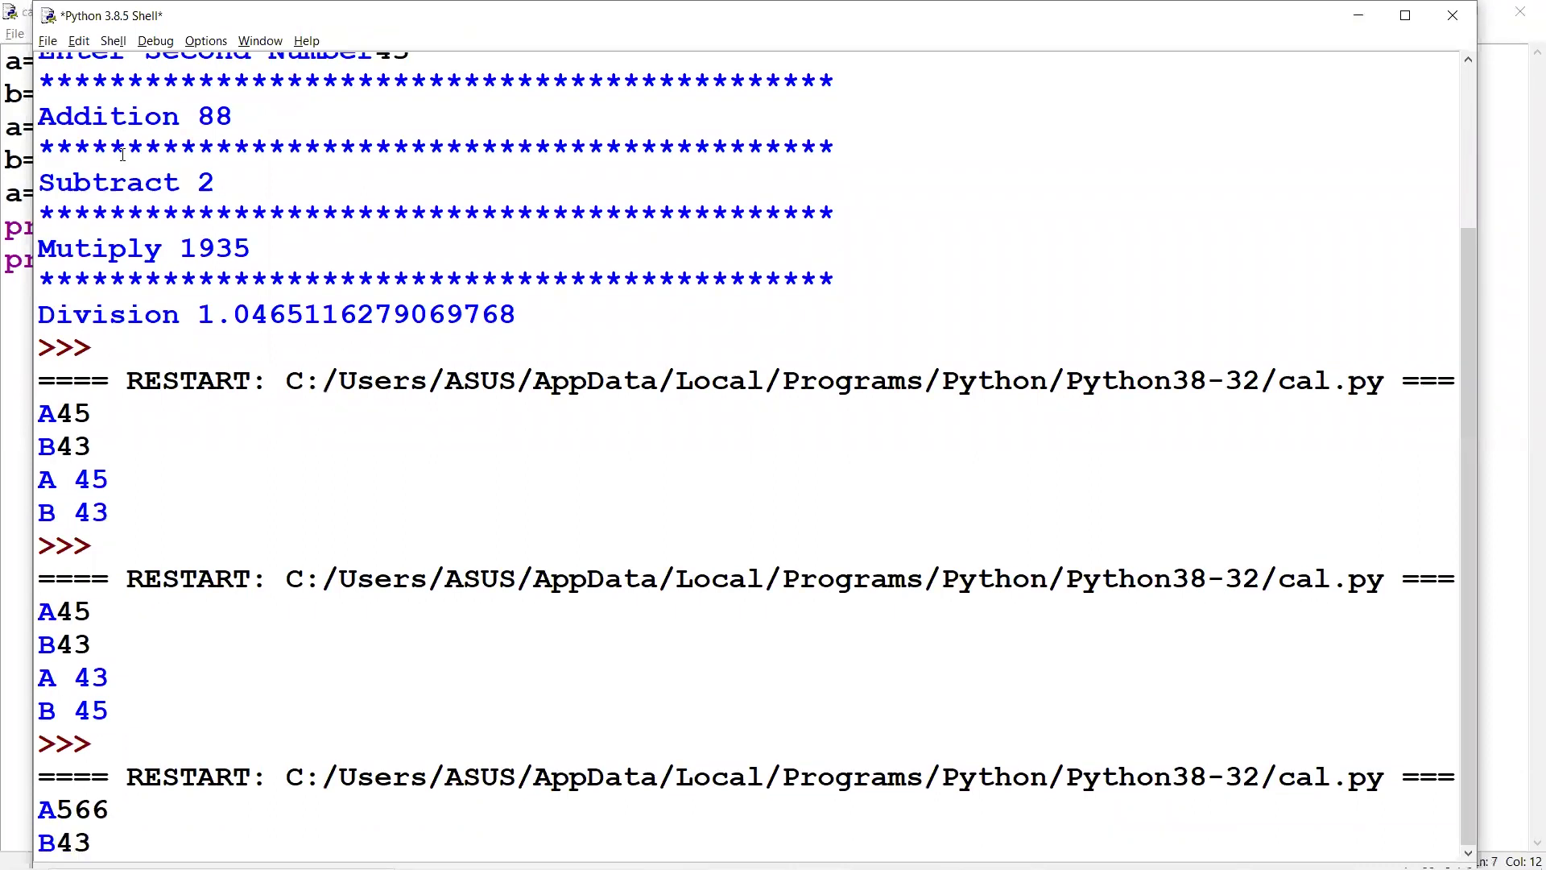
type("3")
key("Return")
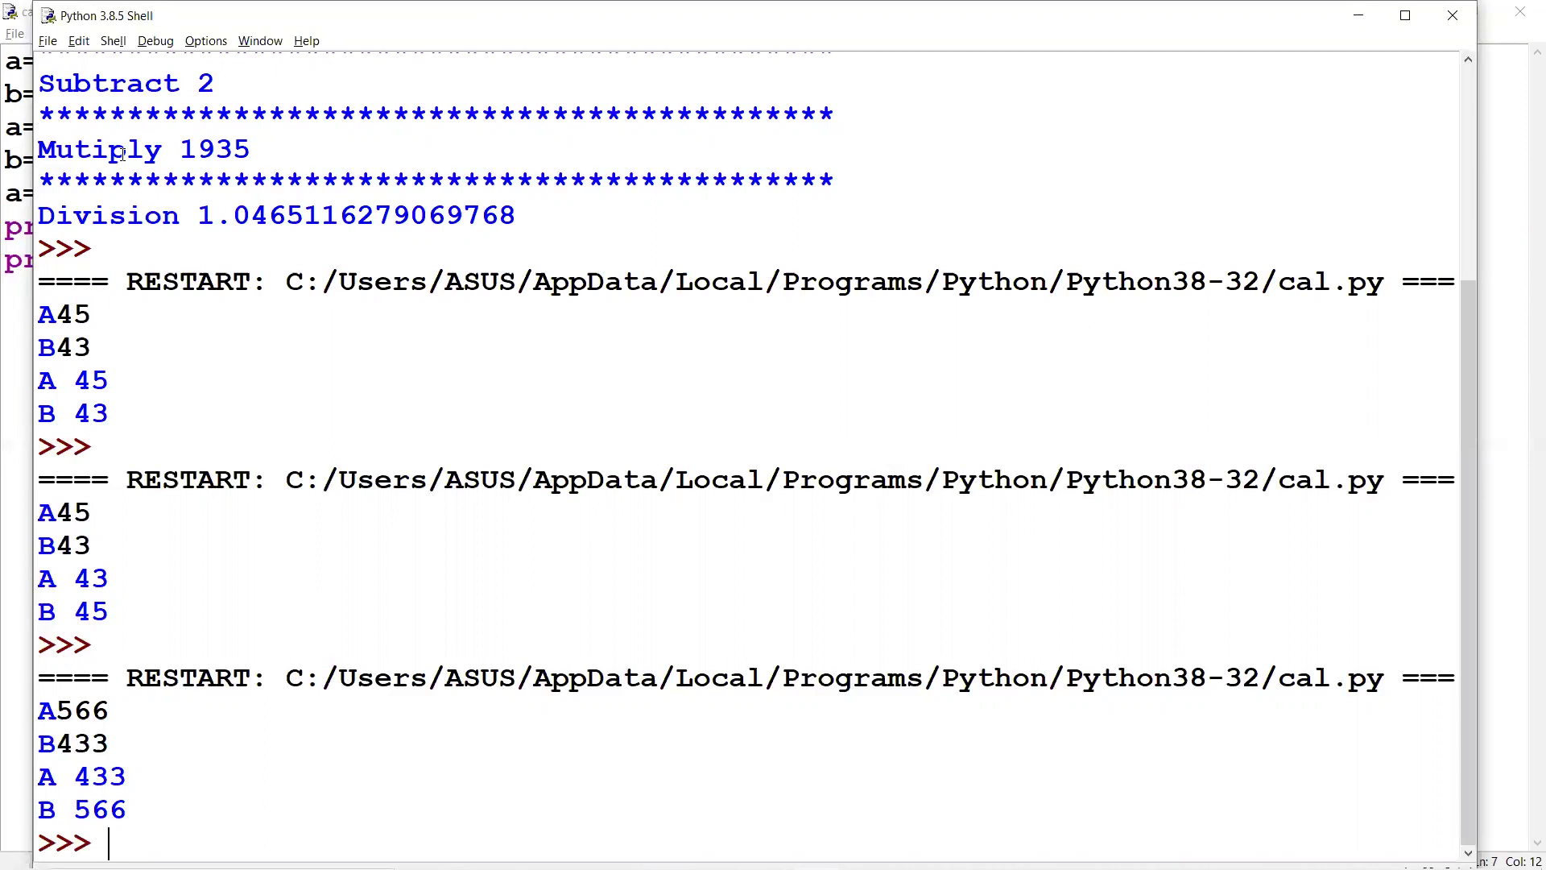
key("alt+Tab")
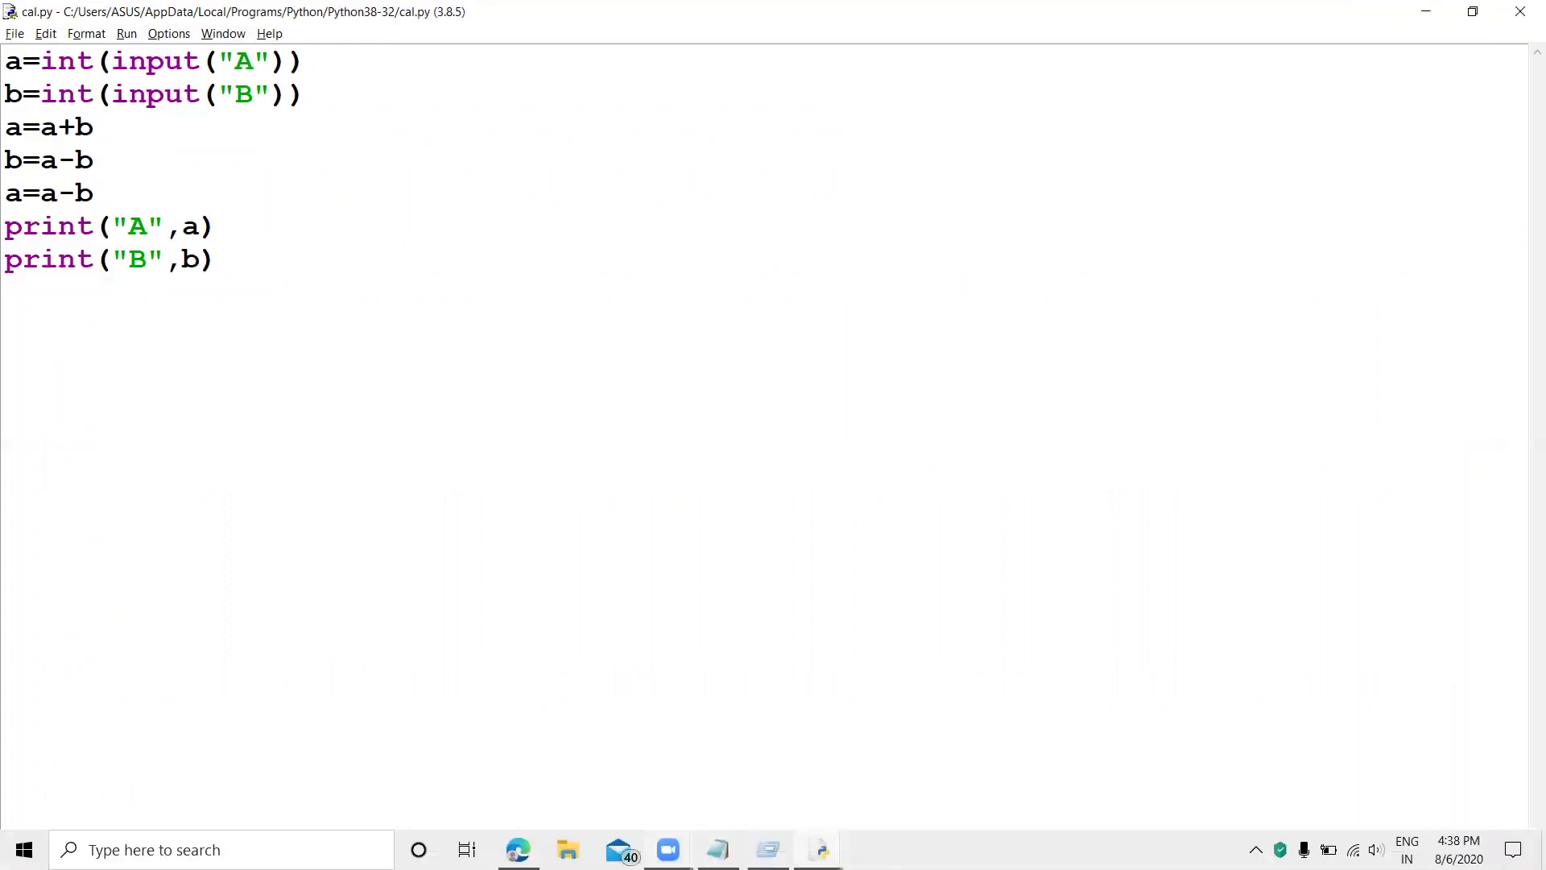
- Close the IDLE shell and cal.py editor, then launch a new IDLE from Start search
left_click(821, 849)
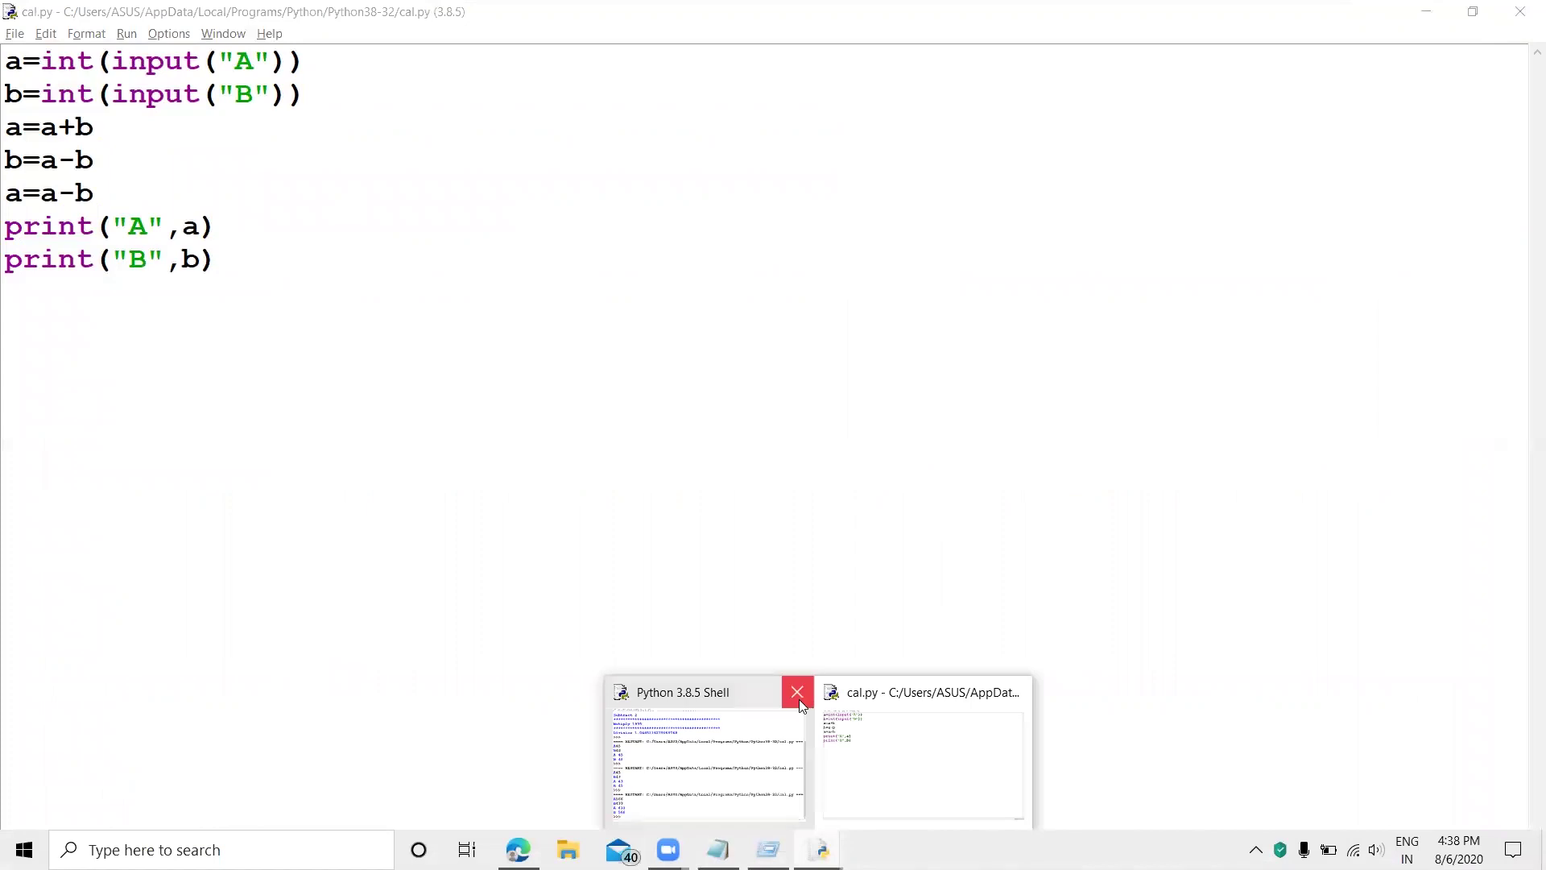
left_click(799, 699)
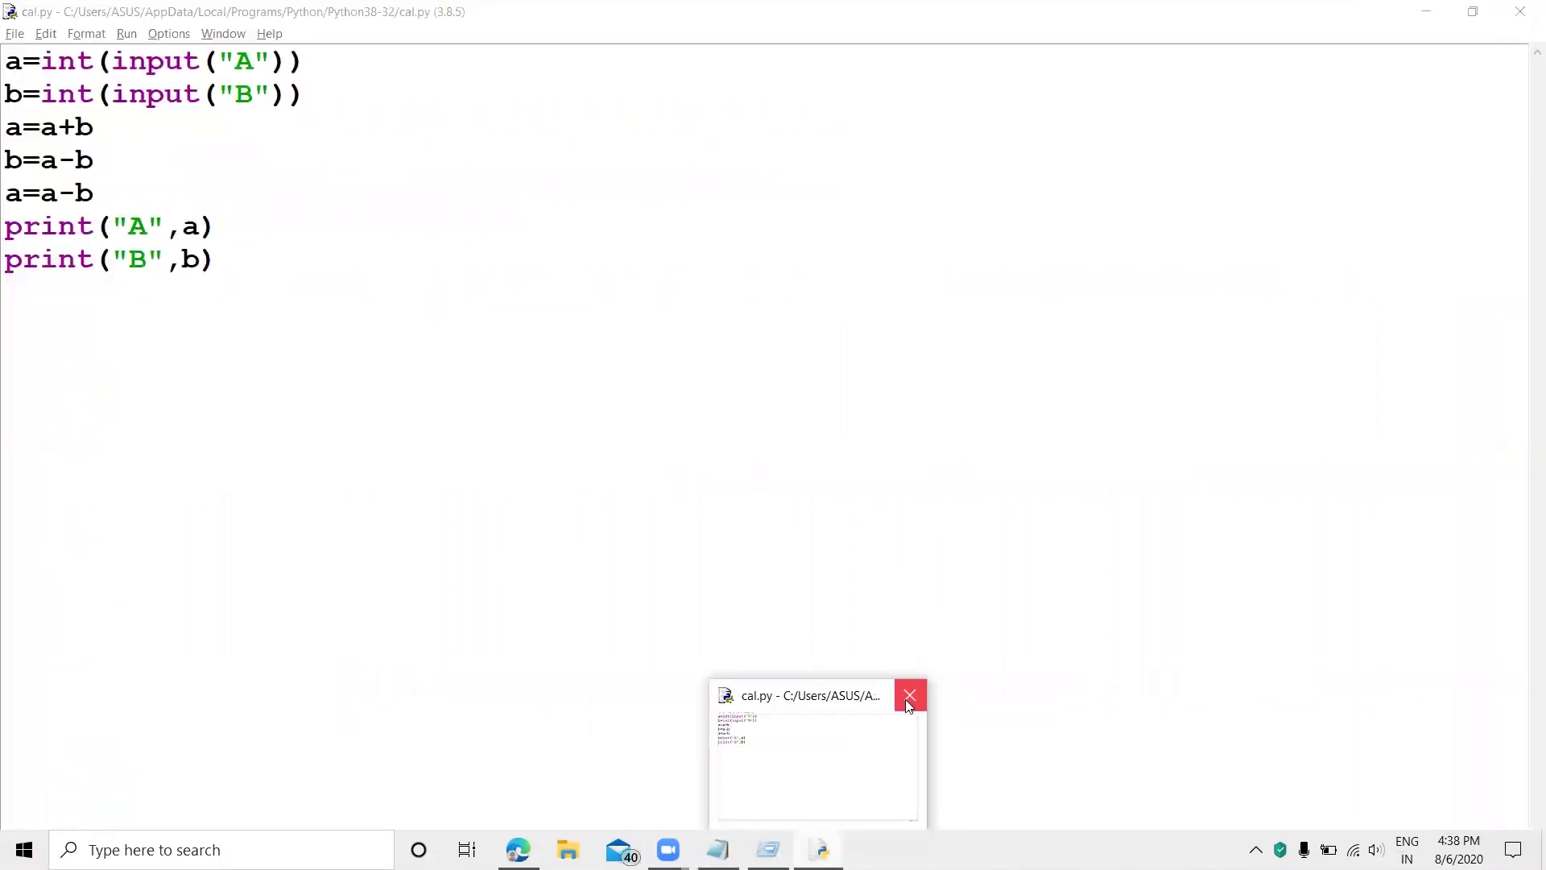
left_click(910, 697)
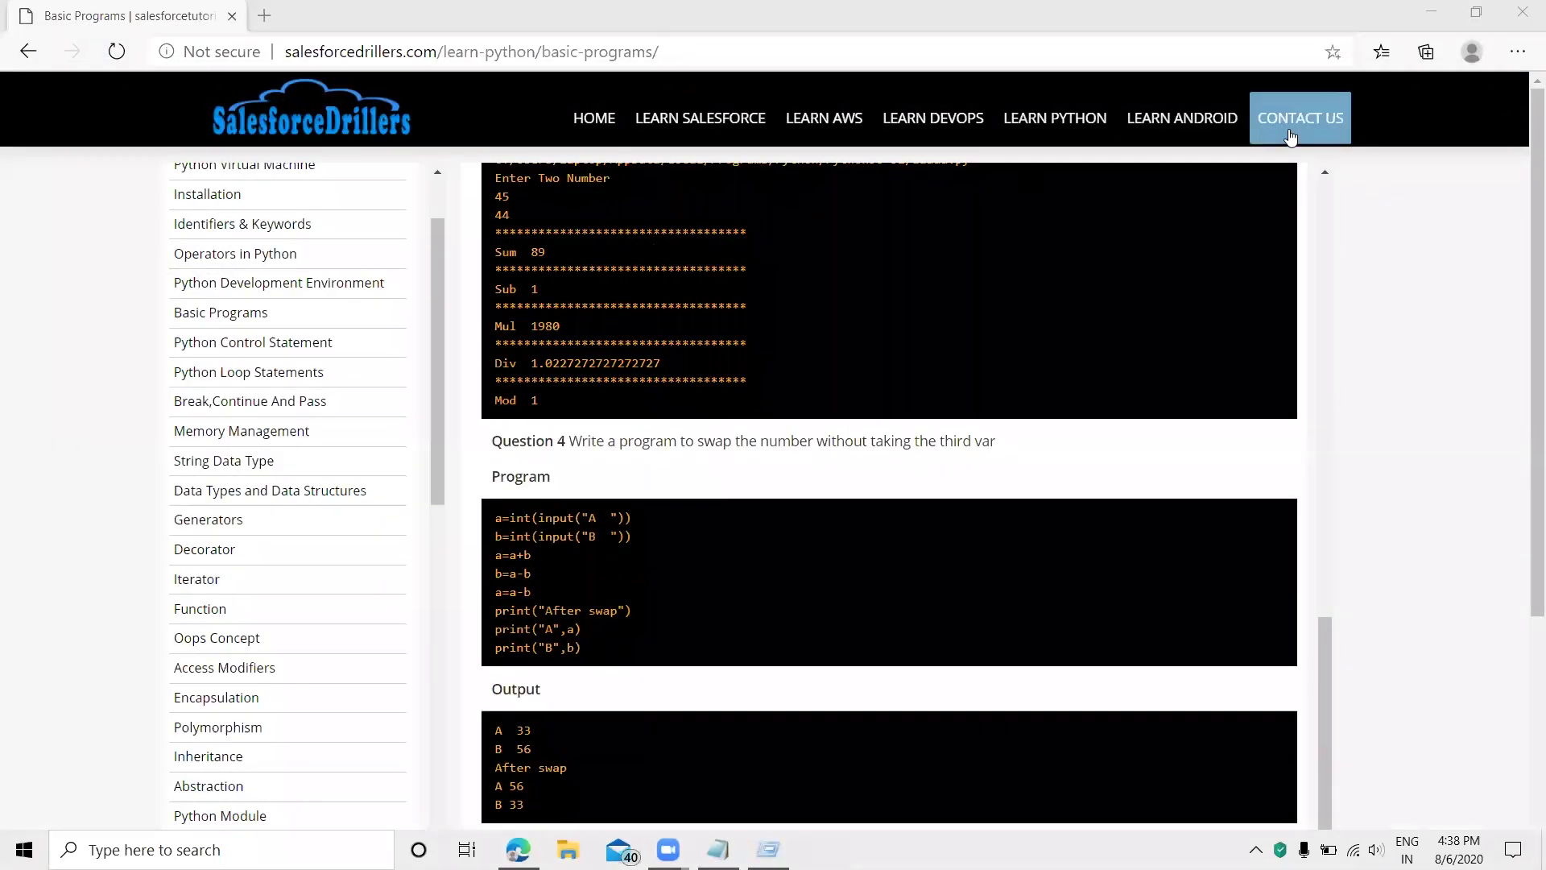
key("super")
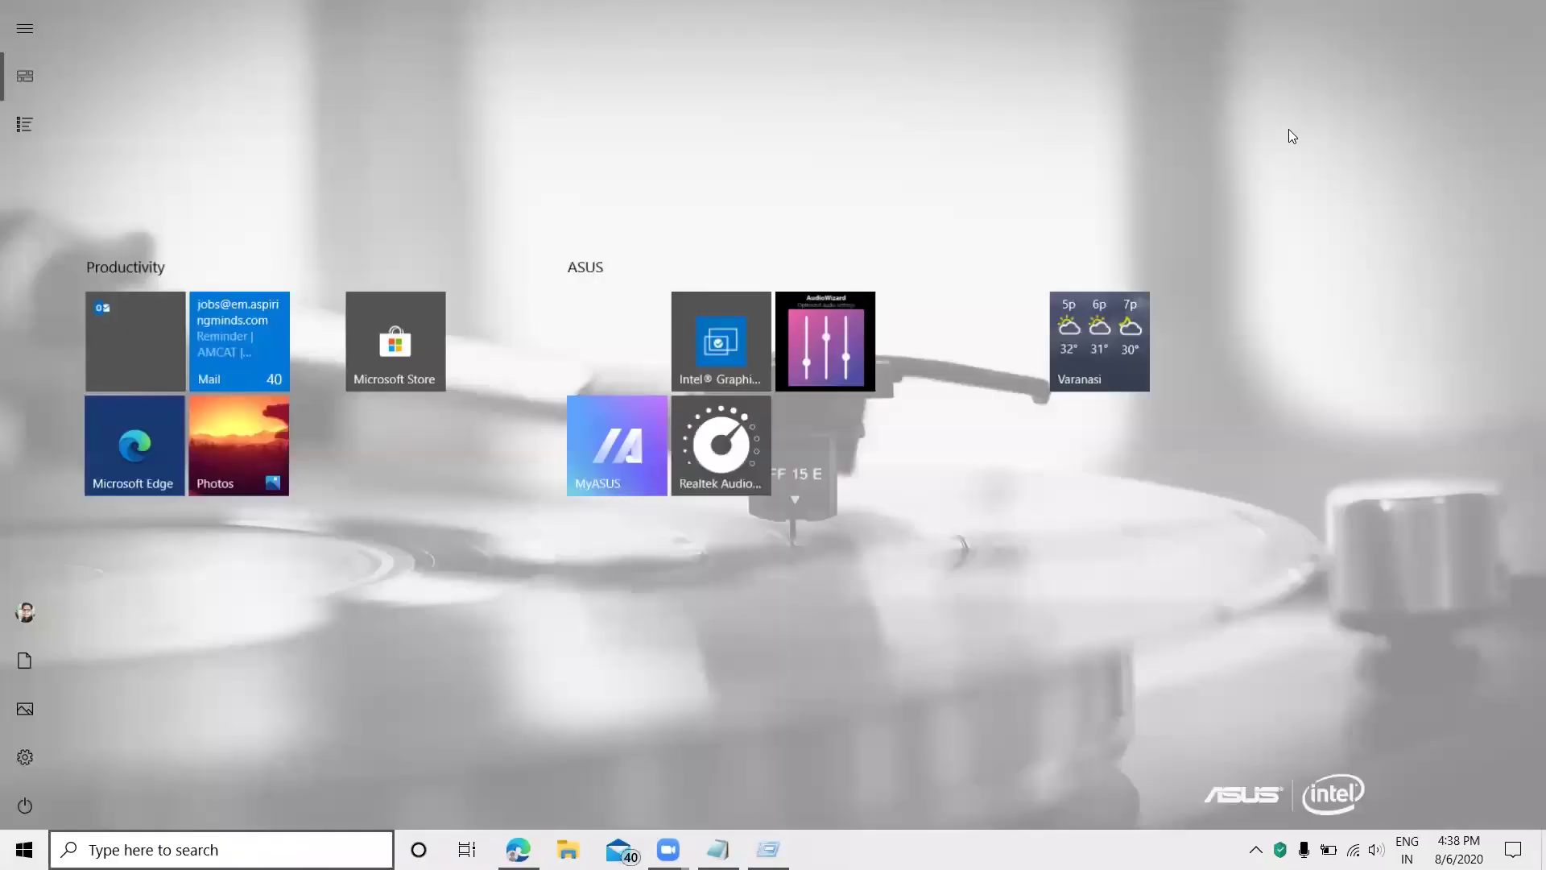
type("idle")
key("Return")
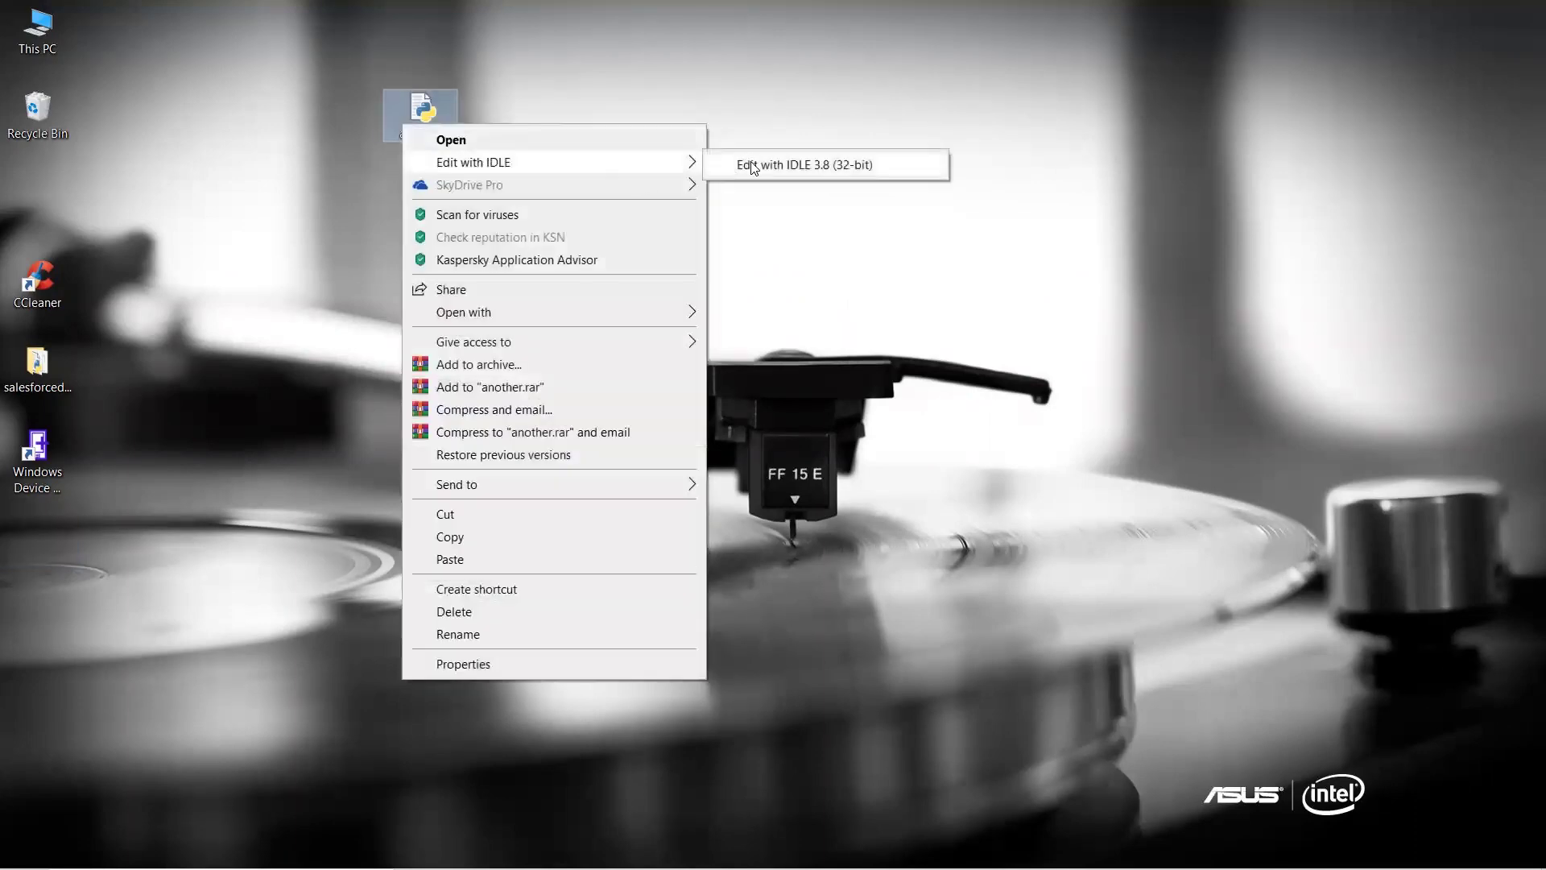
- Open another.py in IDLE 3.8 to view its print("hello") code, then close it
left_click(797, 165)
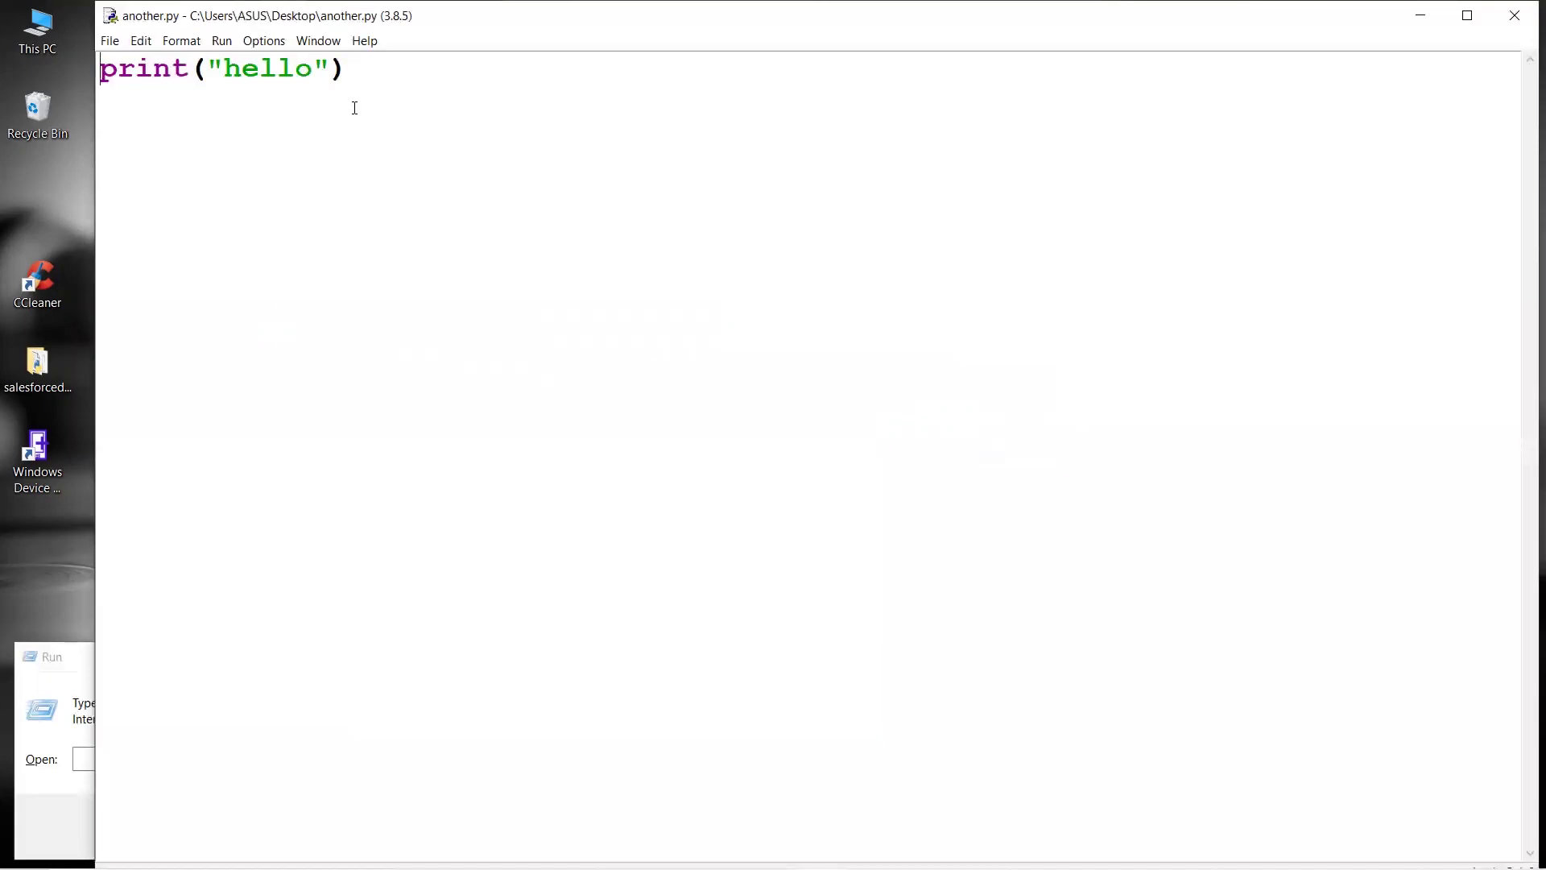
left_click(1513, 16)
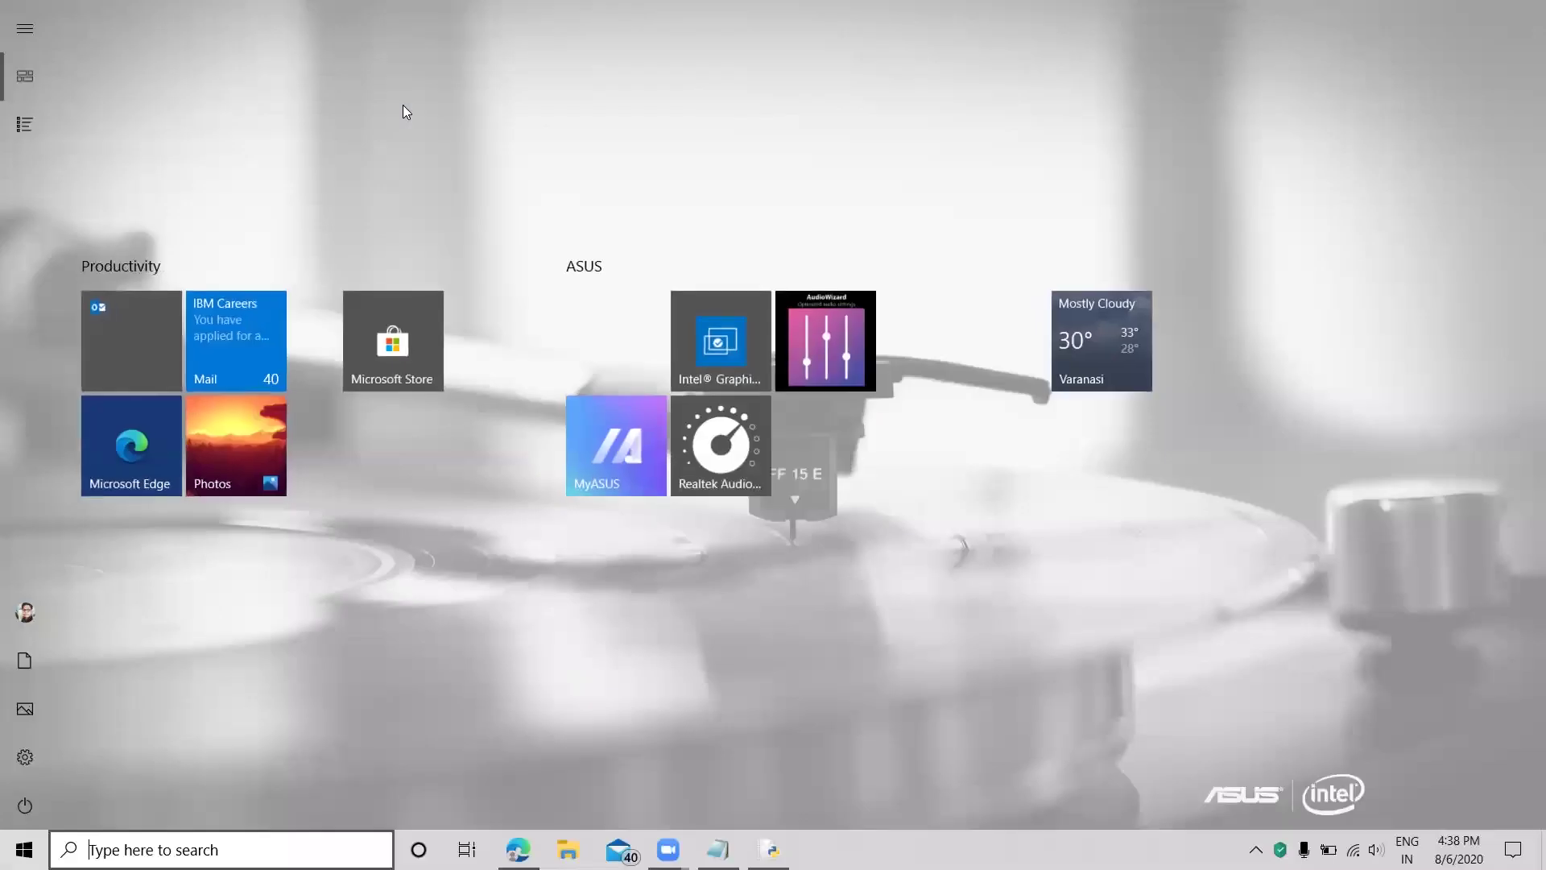
type("cmd")
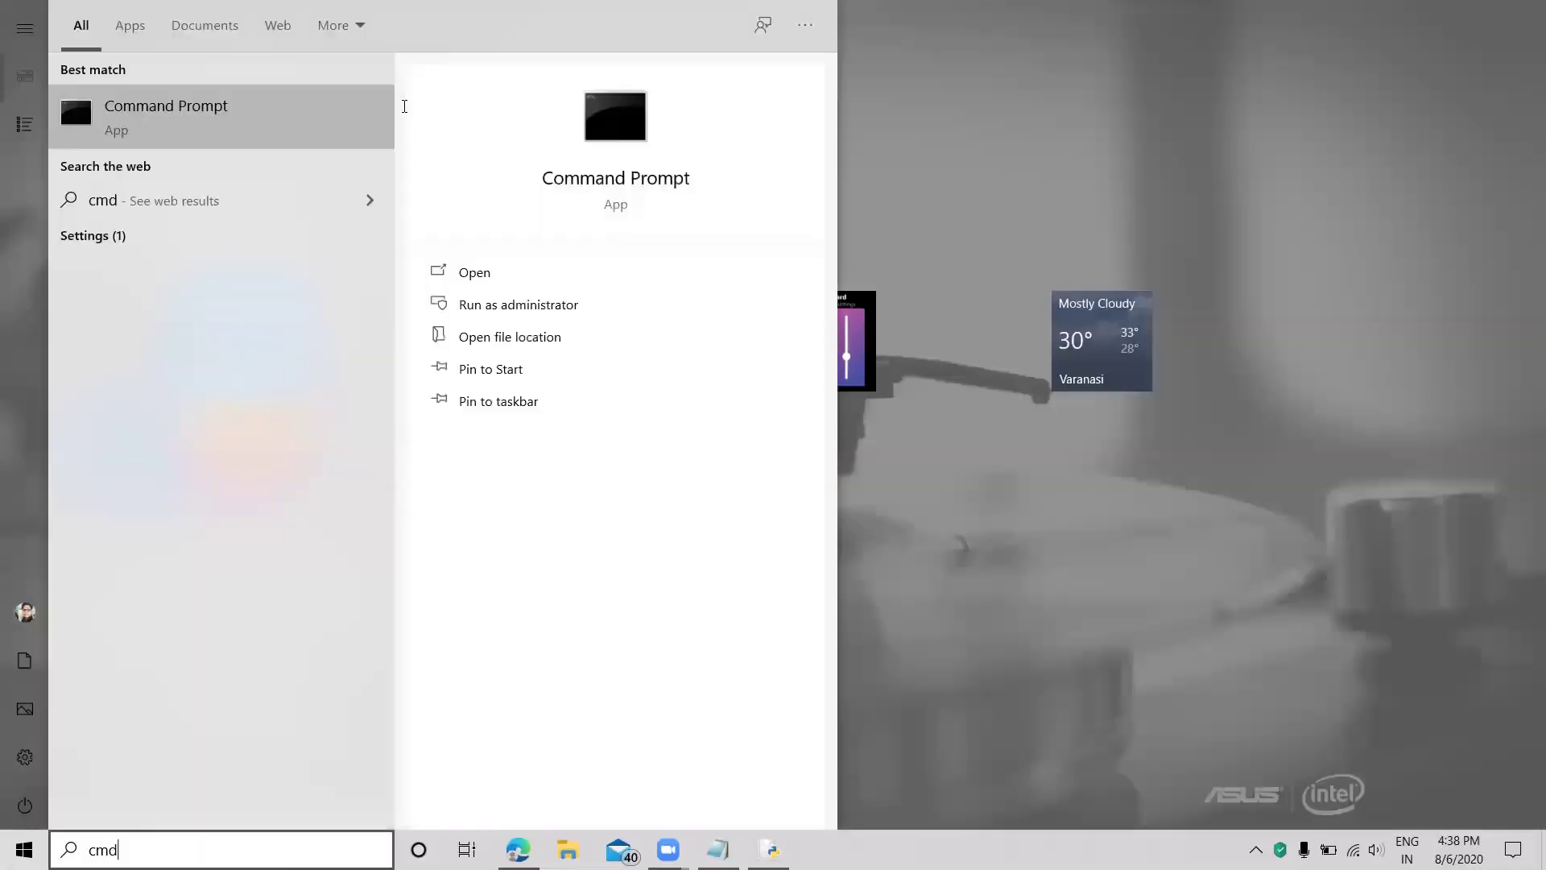
- Open Command Prompt, change into Desktop, and start the Python 3.8.5 interpreter there
key("Return")
type("python")
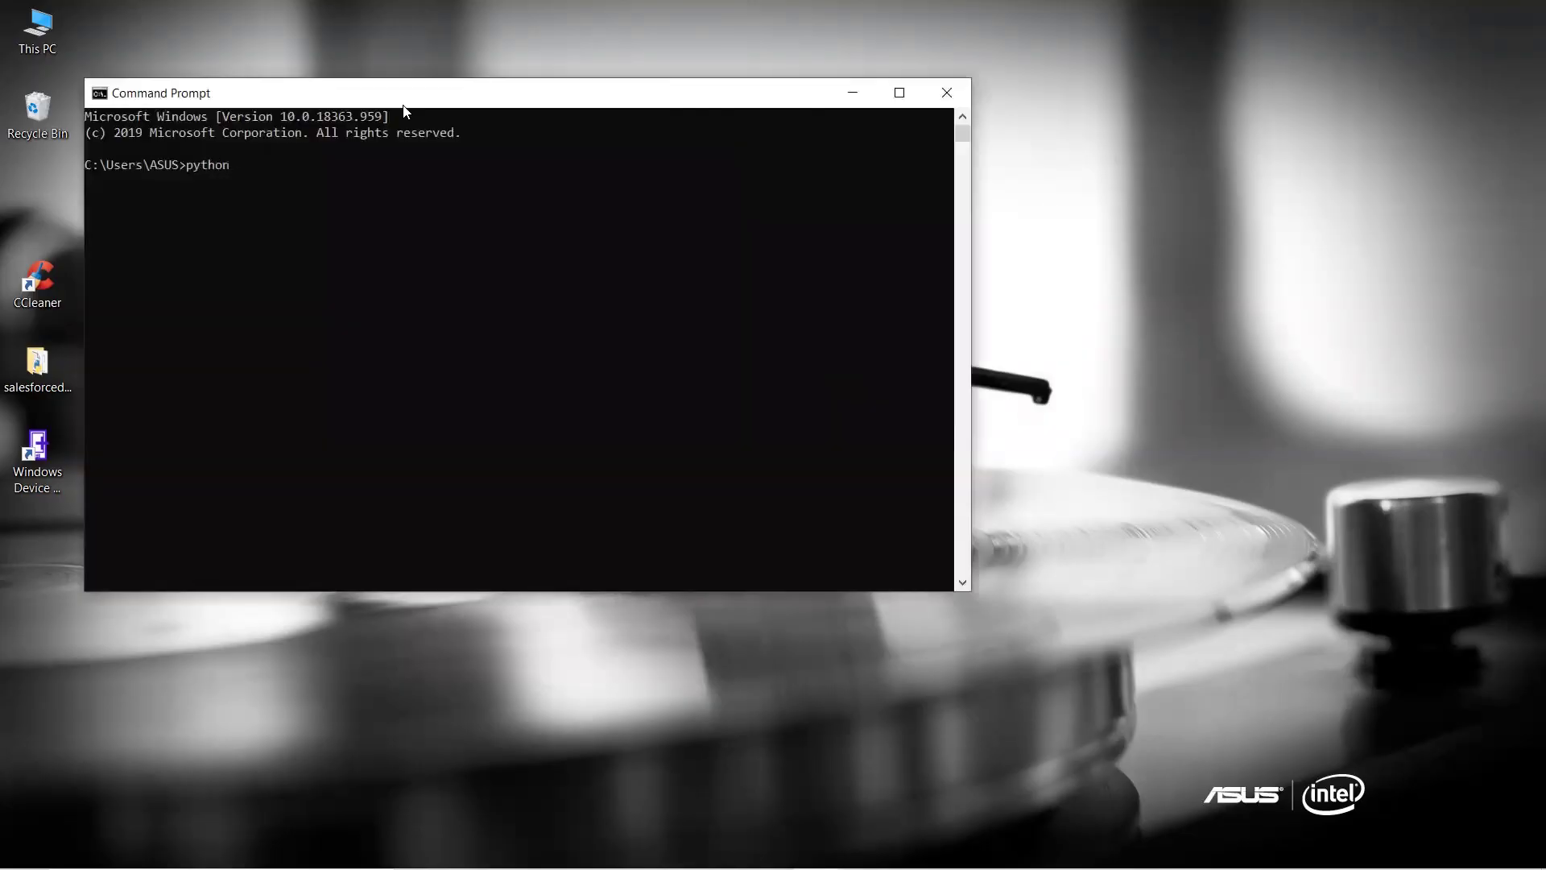
key("Return")
type("mp")
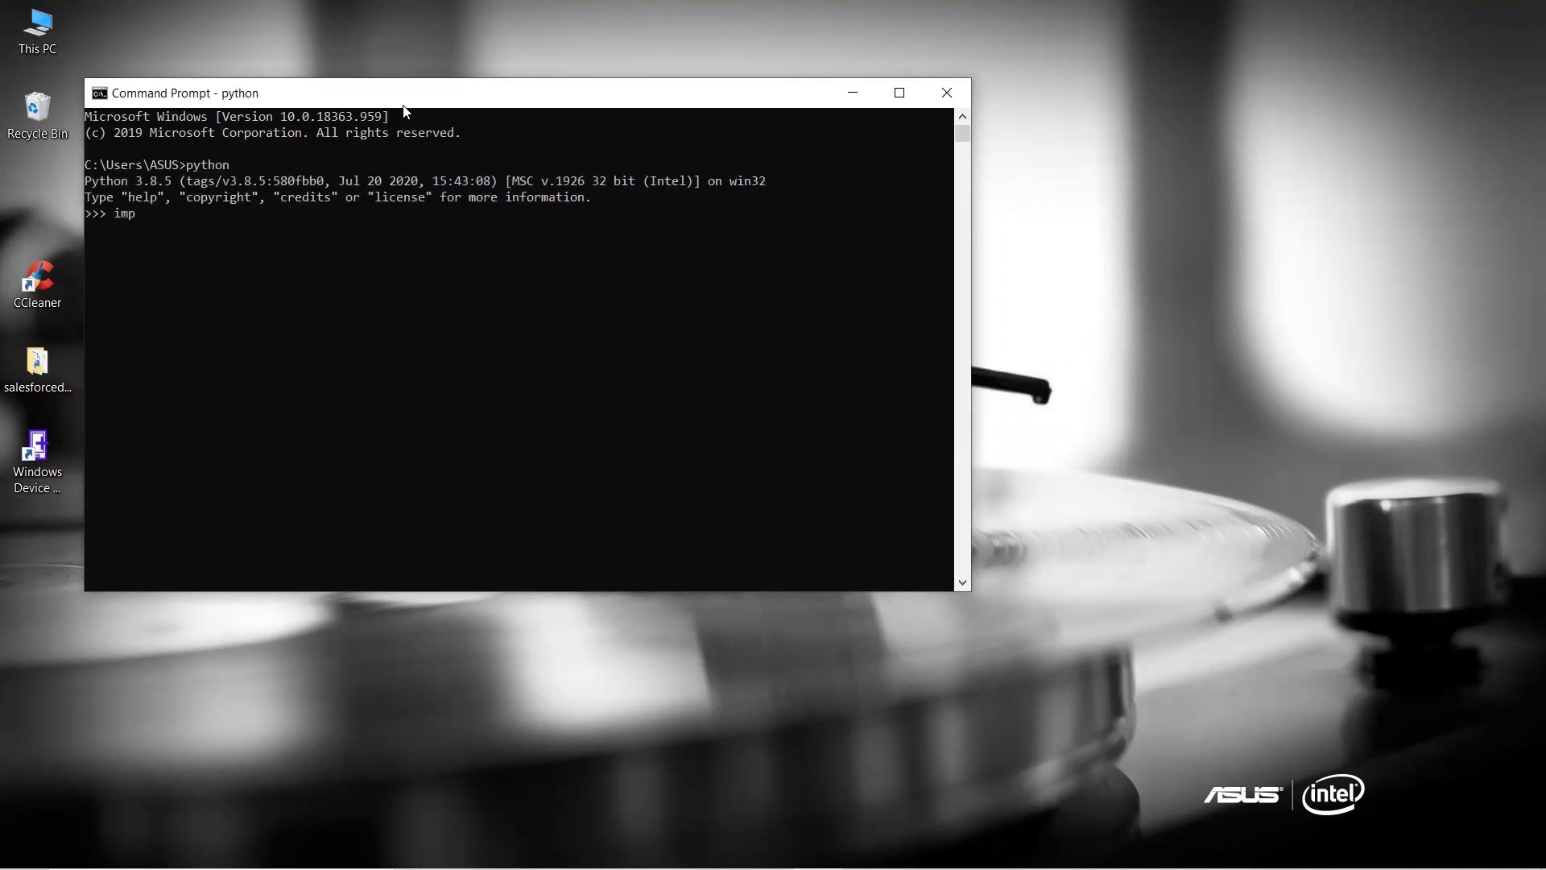
key("BackSpace")
key("BackSpace")
key("BackSpace")
key("Return")
type("cl")
type("s")
key("Return")
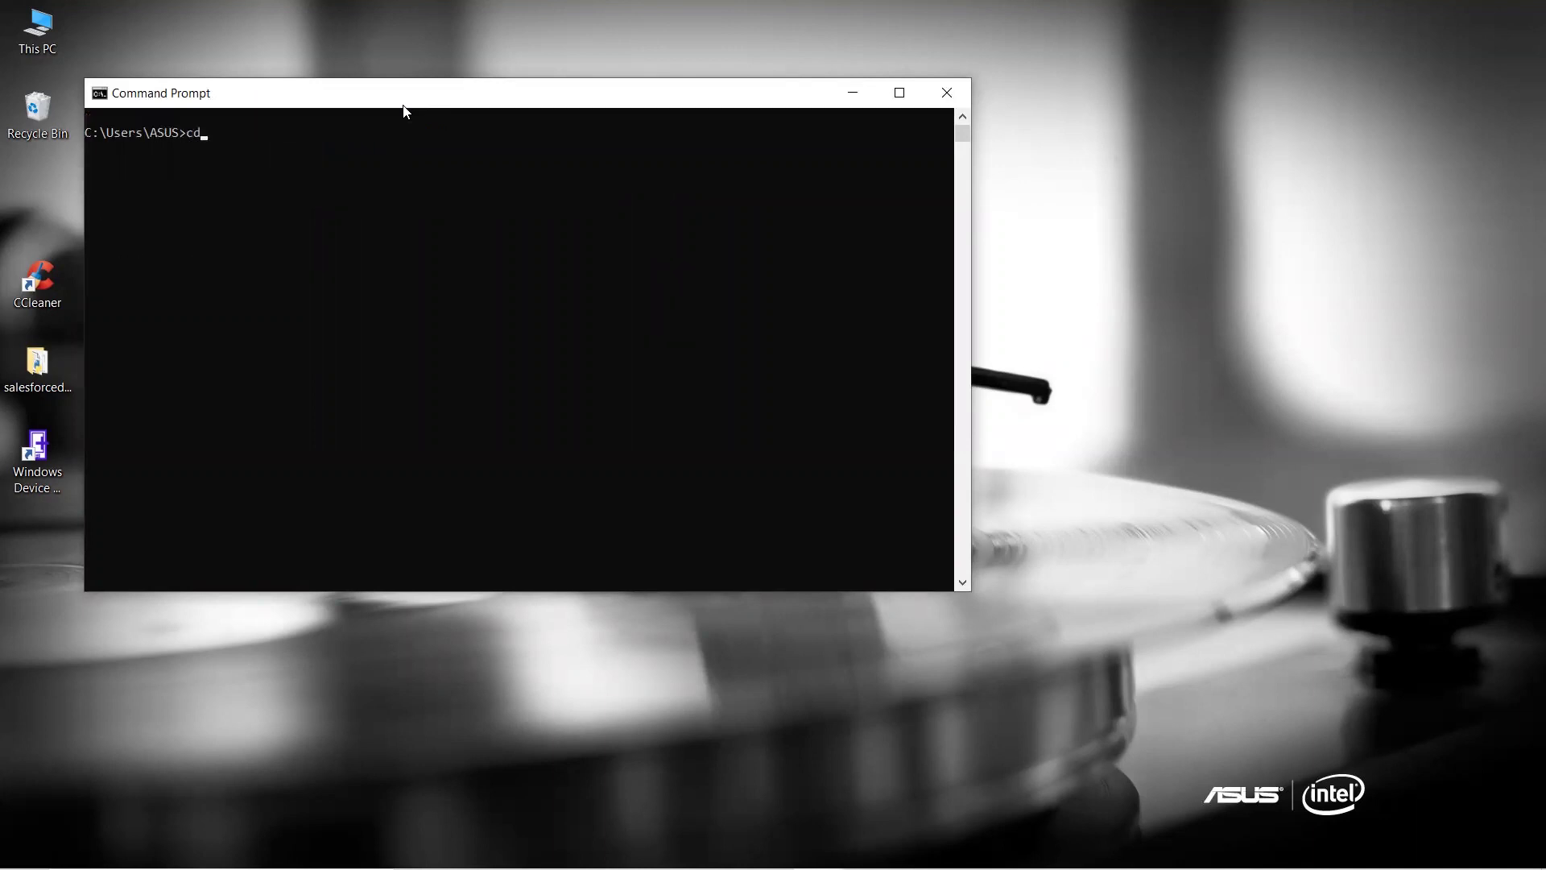
type("cd Desktop")
key("Return")
type("py")
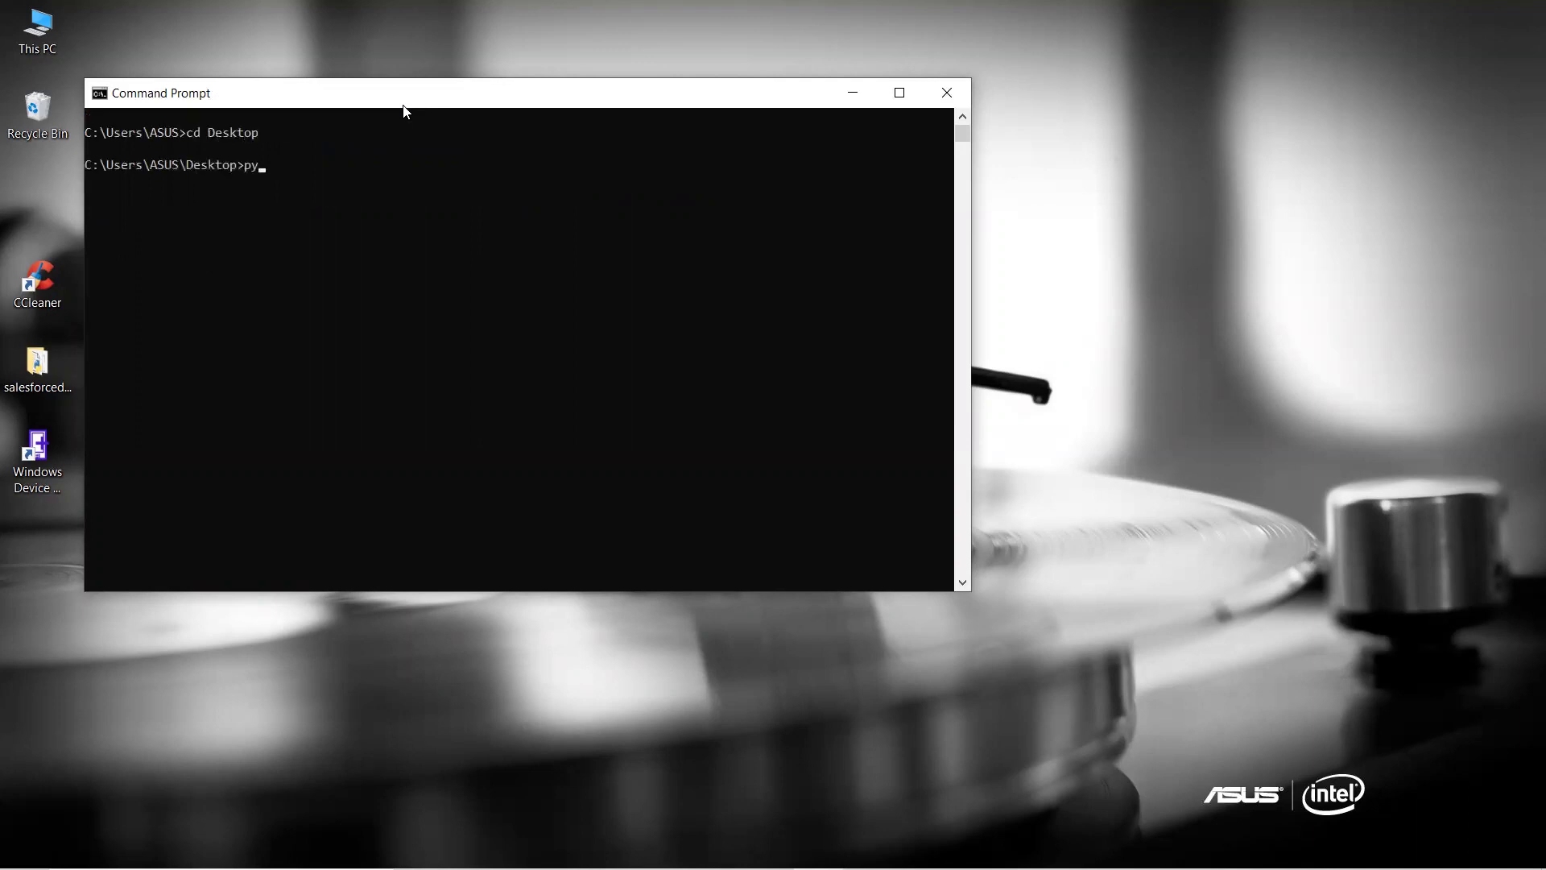
type("thon")
key("Return")
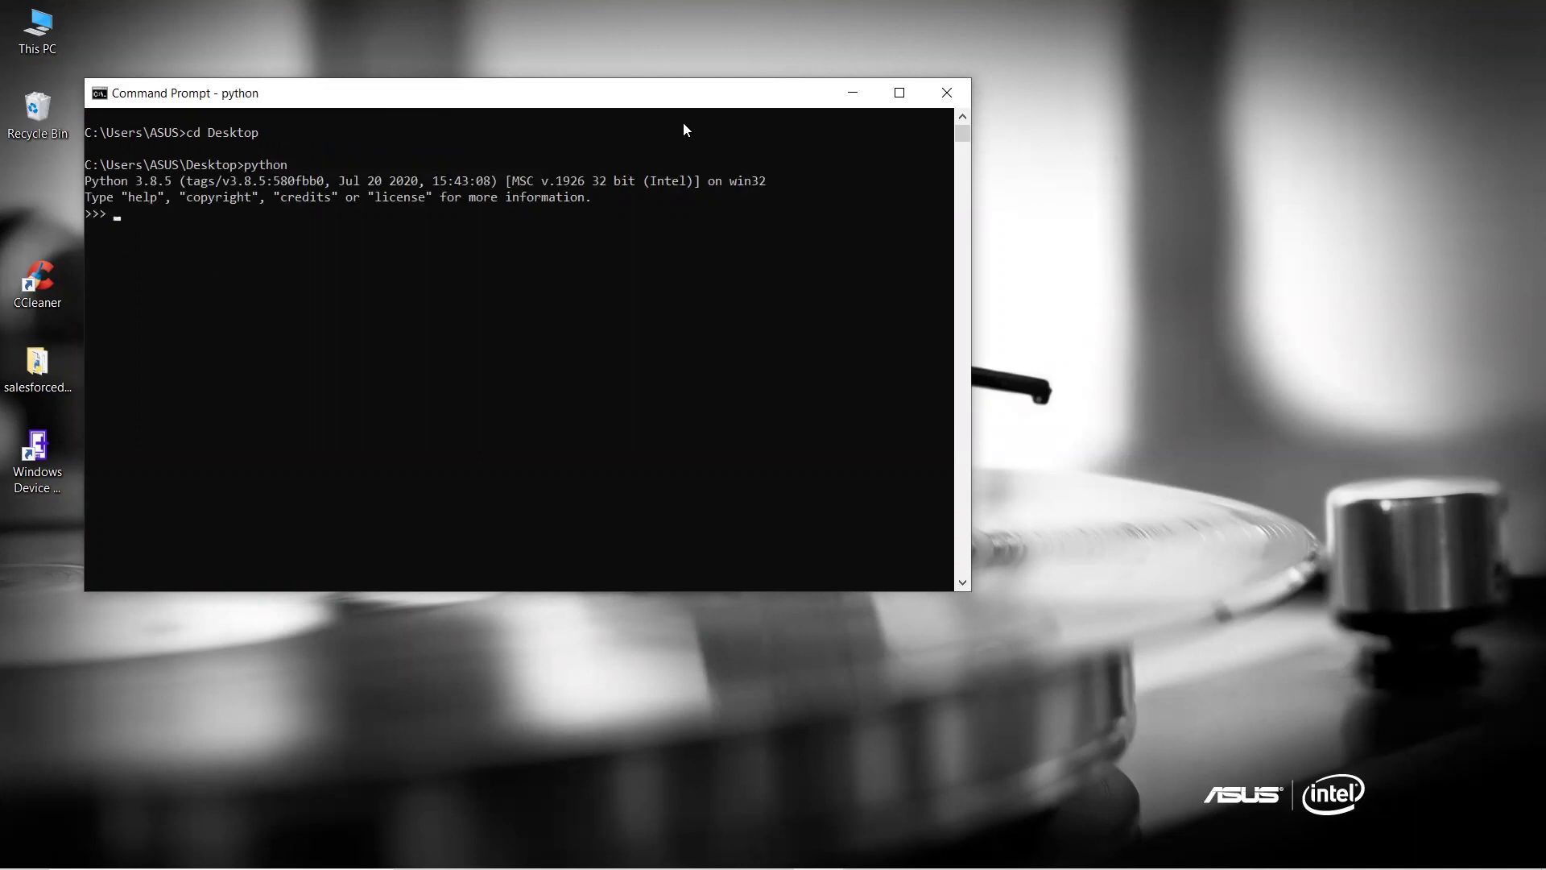
- Import py_compile and compile another.py into __pycache__\another.cpython-38.pyc
left_click_drag(650, 103, 992, 150)
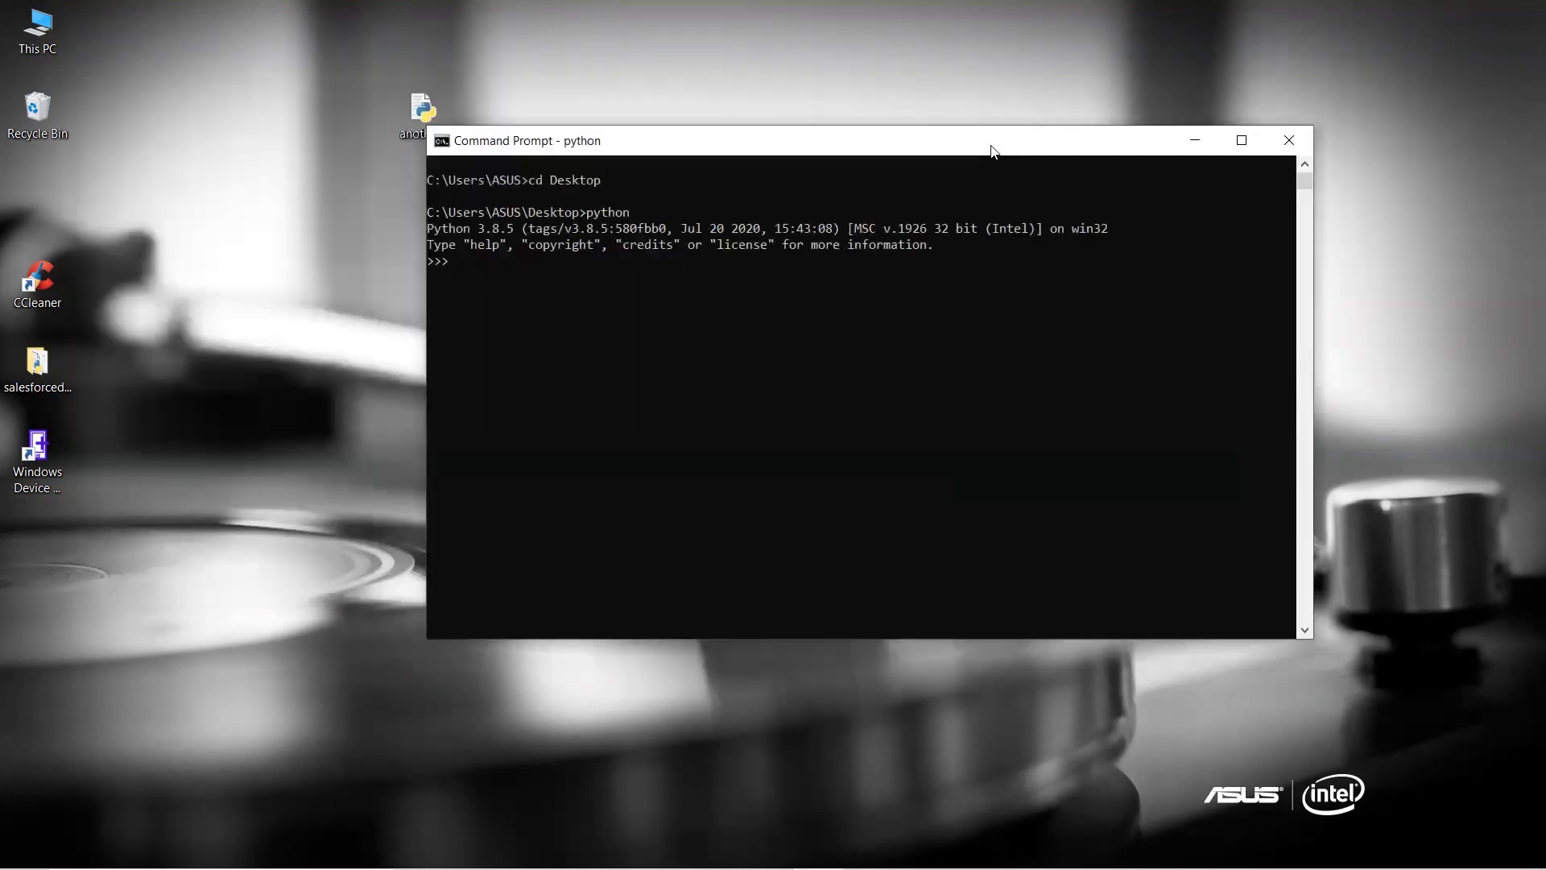
type("import ")
type("py_compi")
type("le")
key("Return")
type("py")
type("_comp8l")
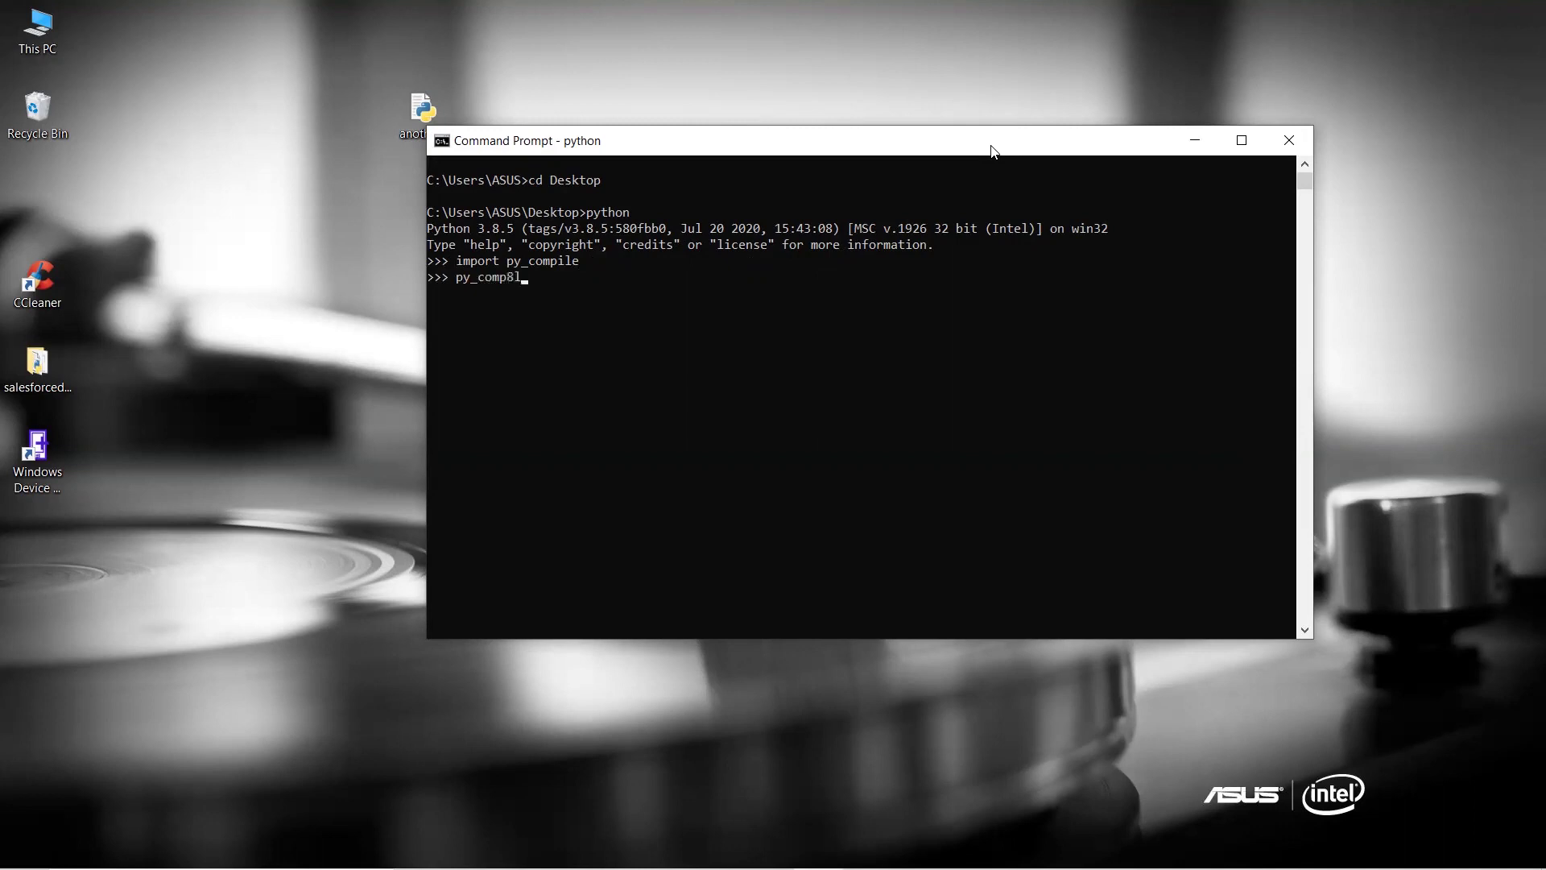
key("BackSpace")
key("BackSpace")
type("ile.com")
type("pile(")
left_click_drag(991, 147, 1101, 193)
type("ano")
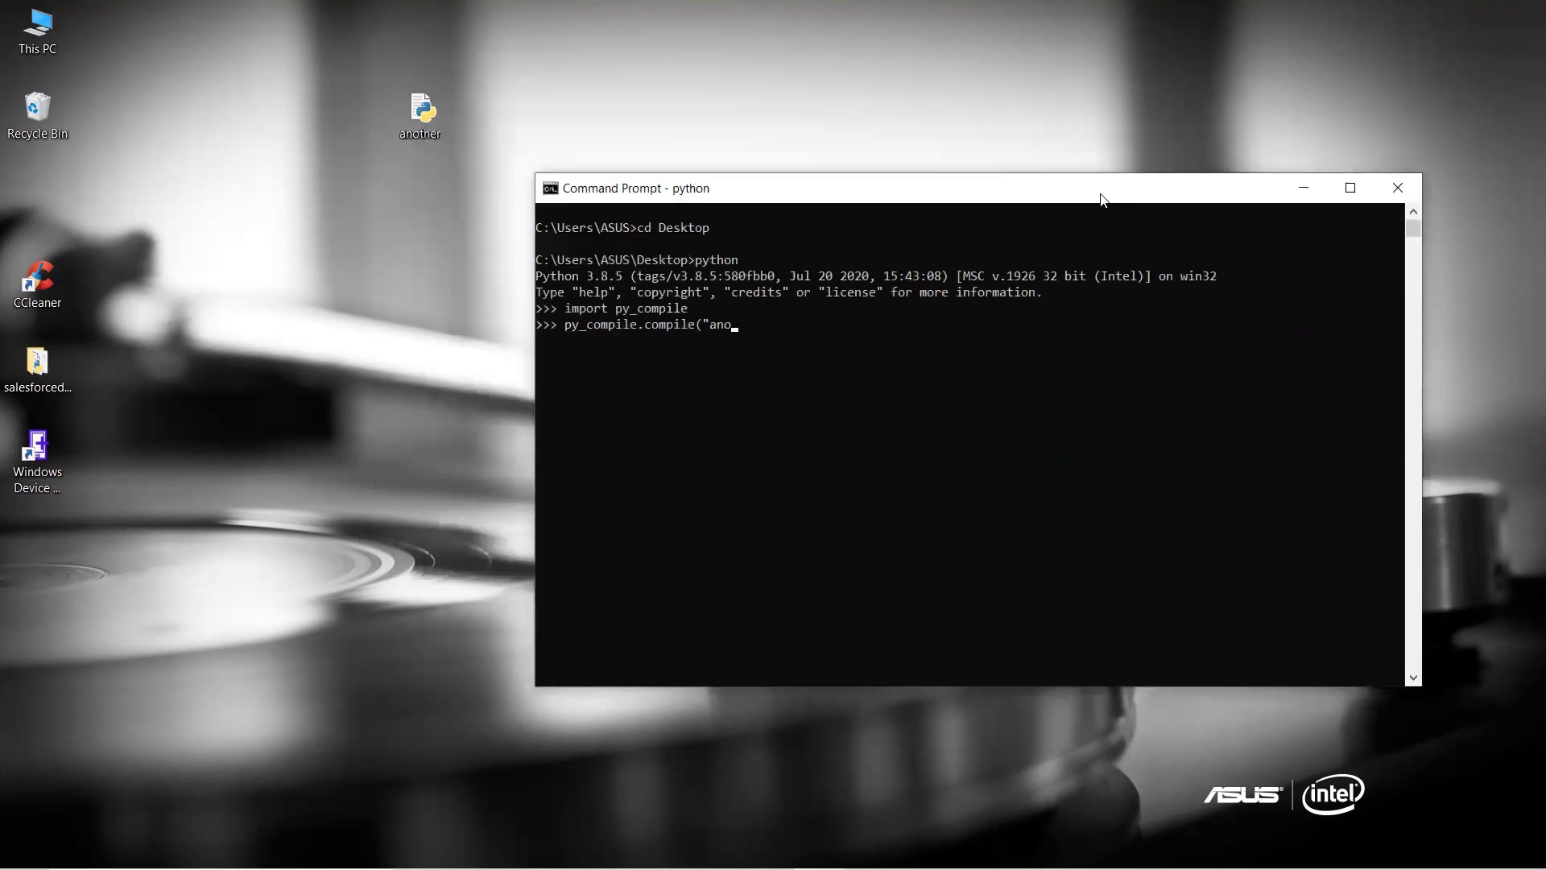
type("ther")
key("BackSpace")
type("py\")")
key("Return")
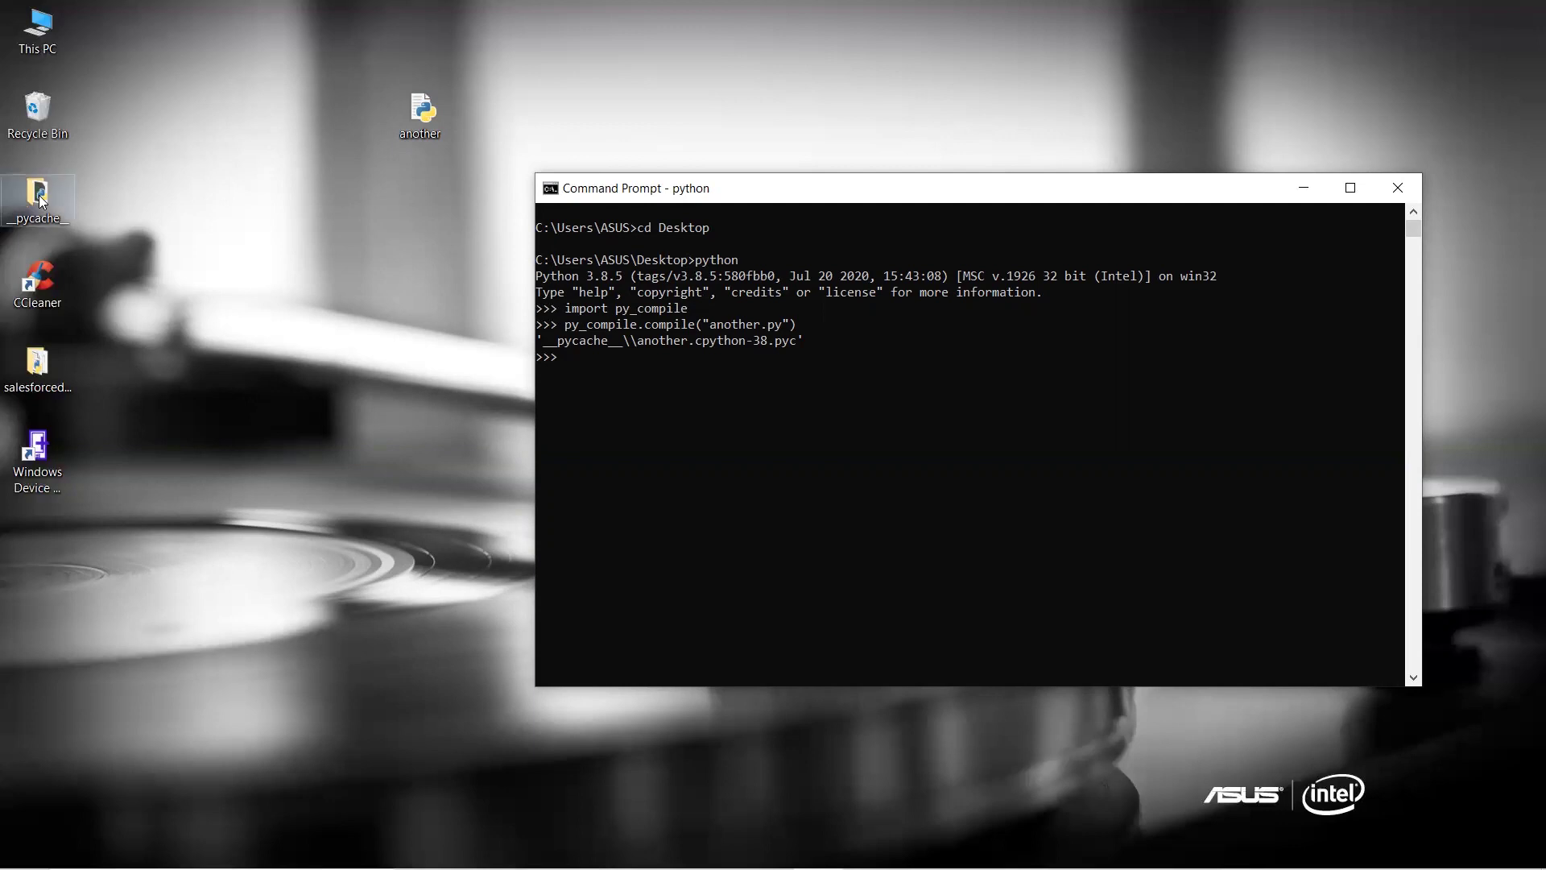
- Open the __pycache__ folder maximized, with the Type column moved after Size
left_click_drag(37, 212, 342, 240)
left_click(343, 227)
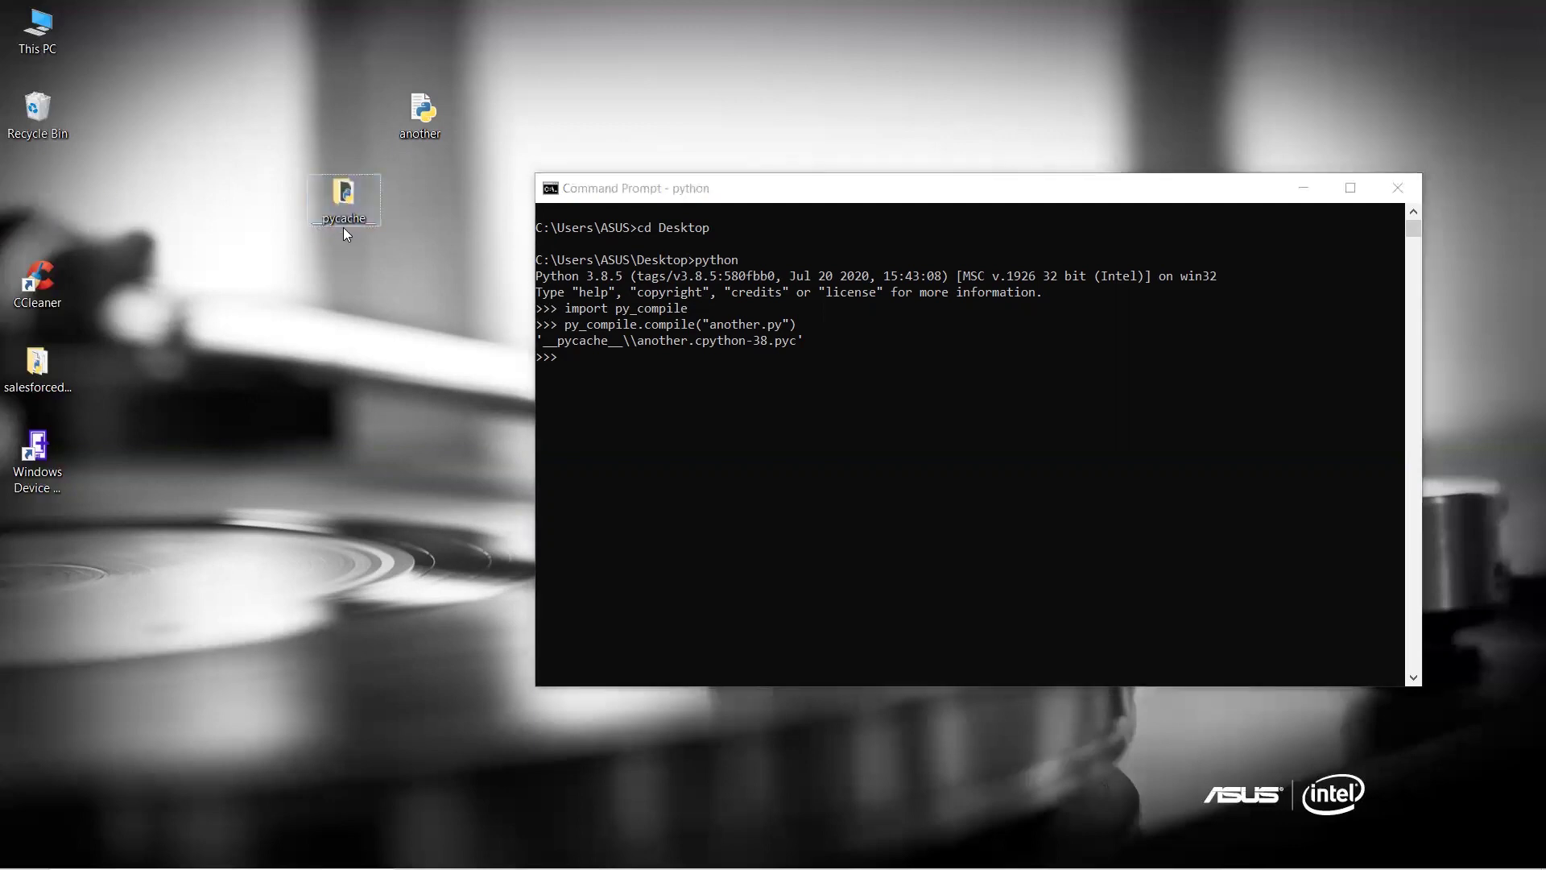
double_click(344, 205)
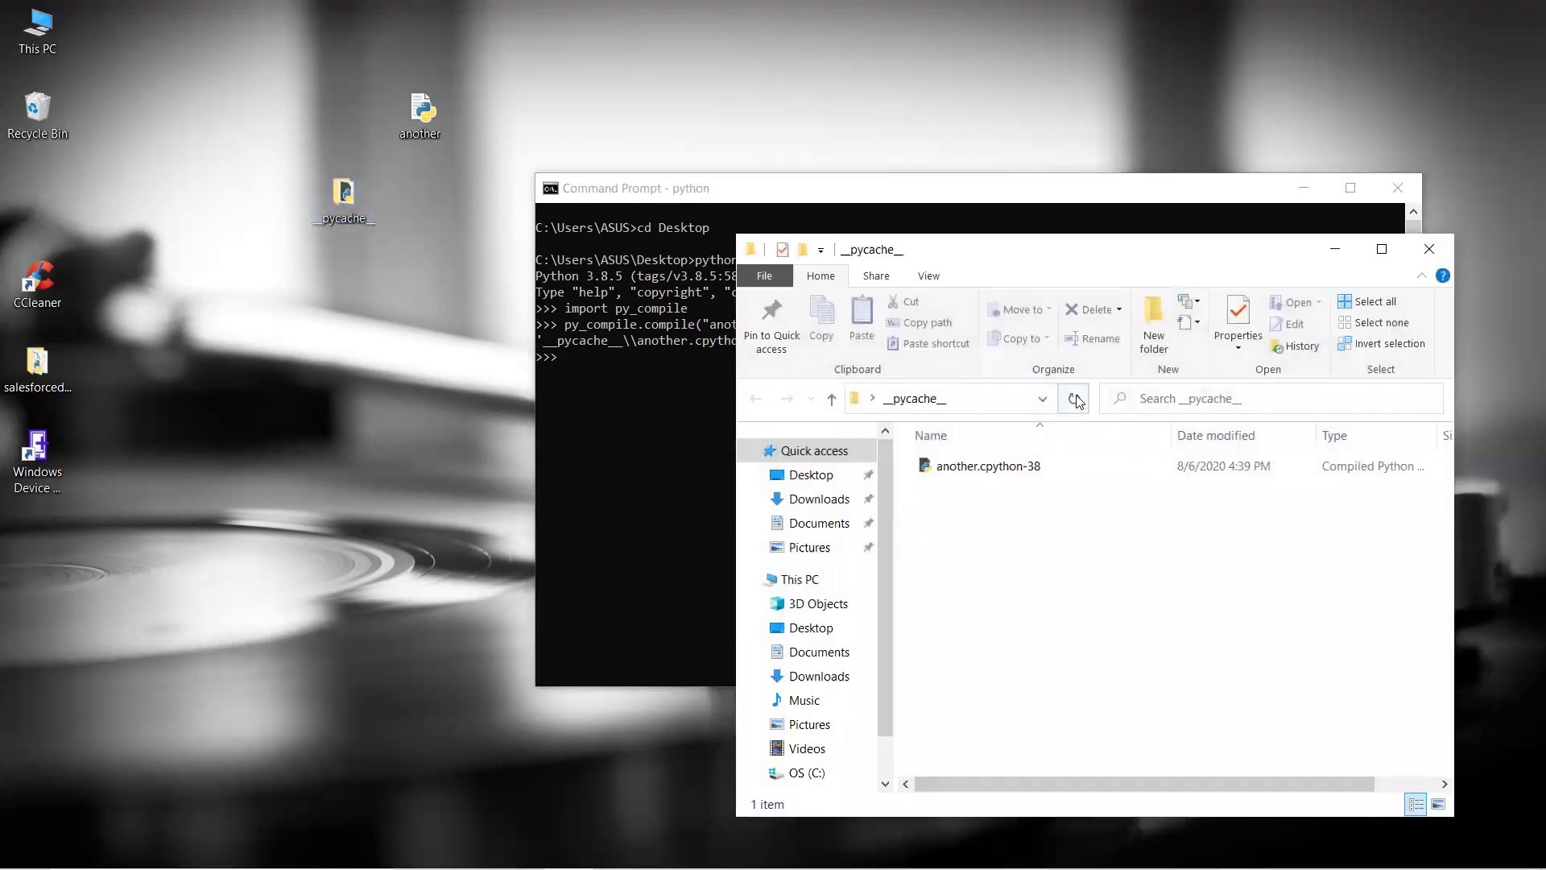
left_click(1381, 249)
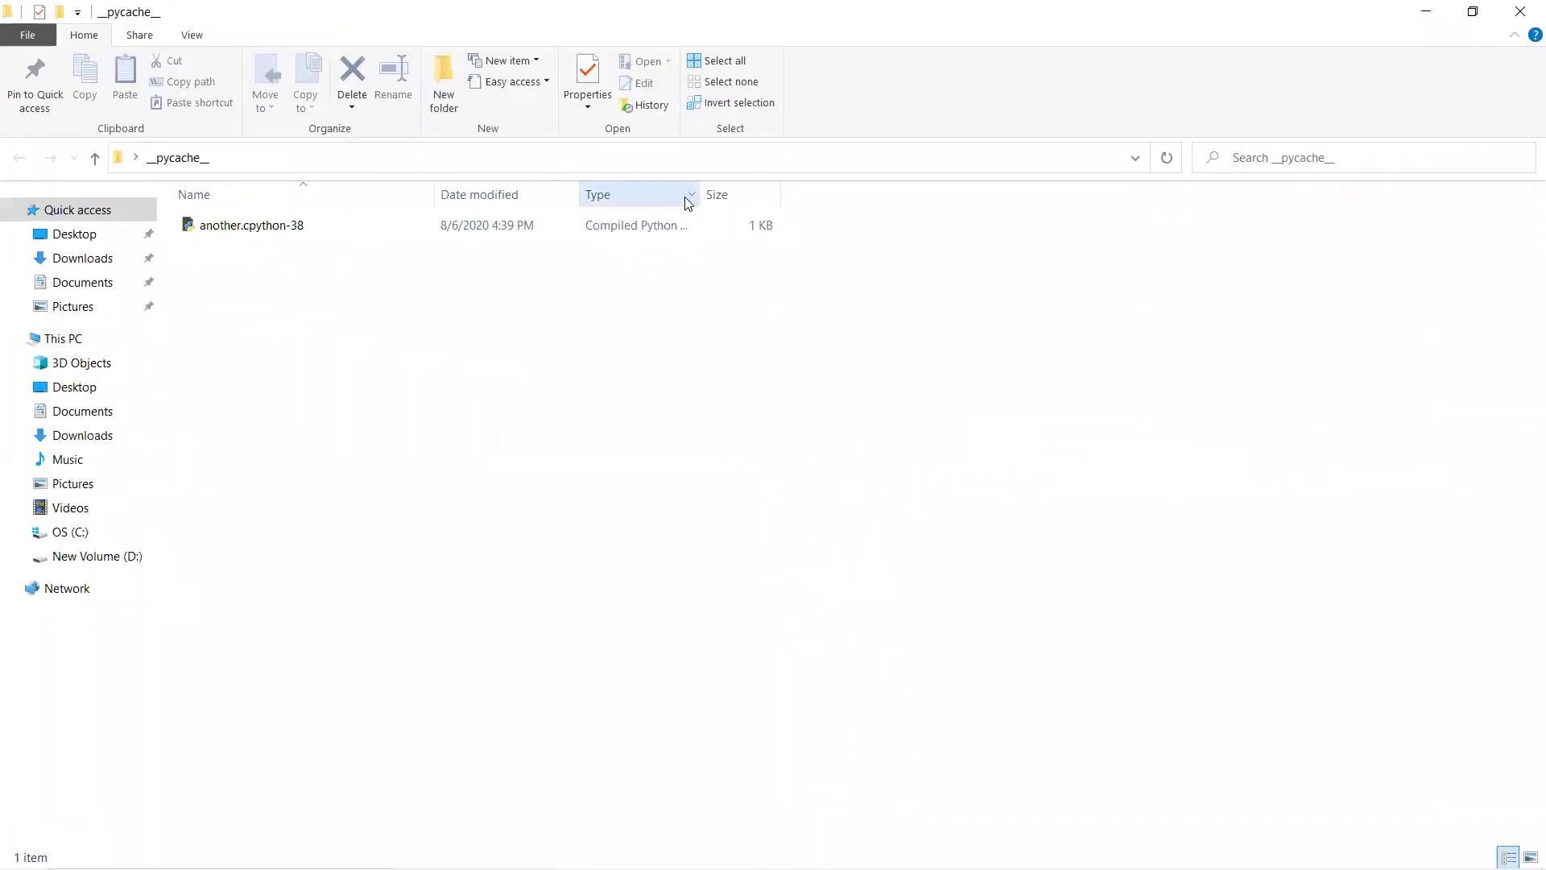
left_click_drag(687, 195, 889, 190)
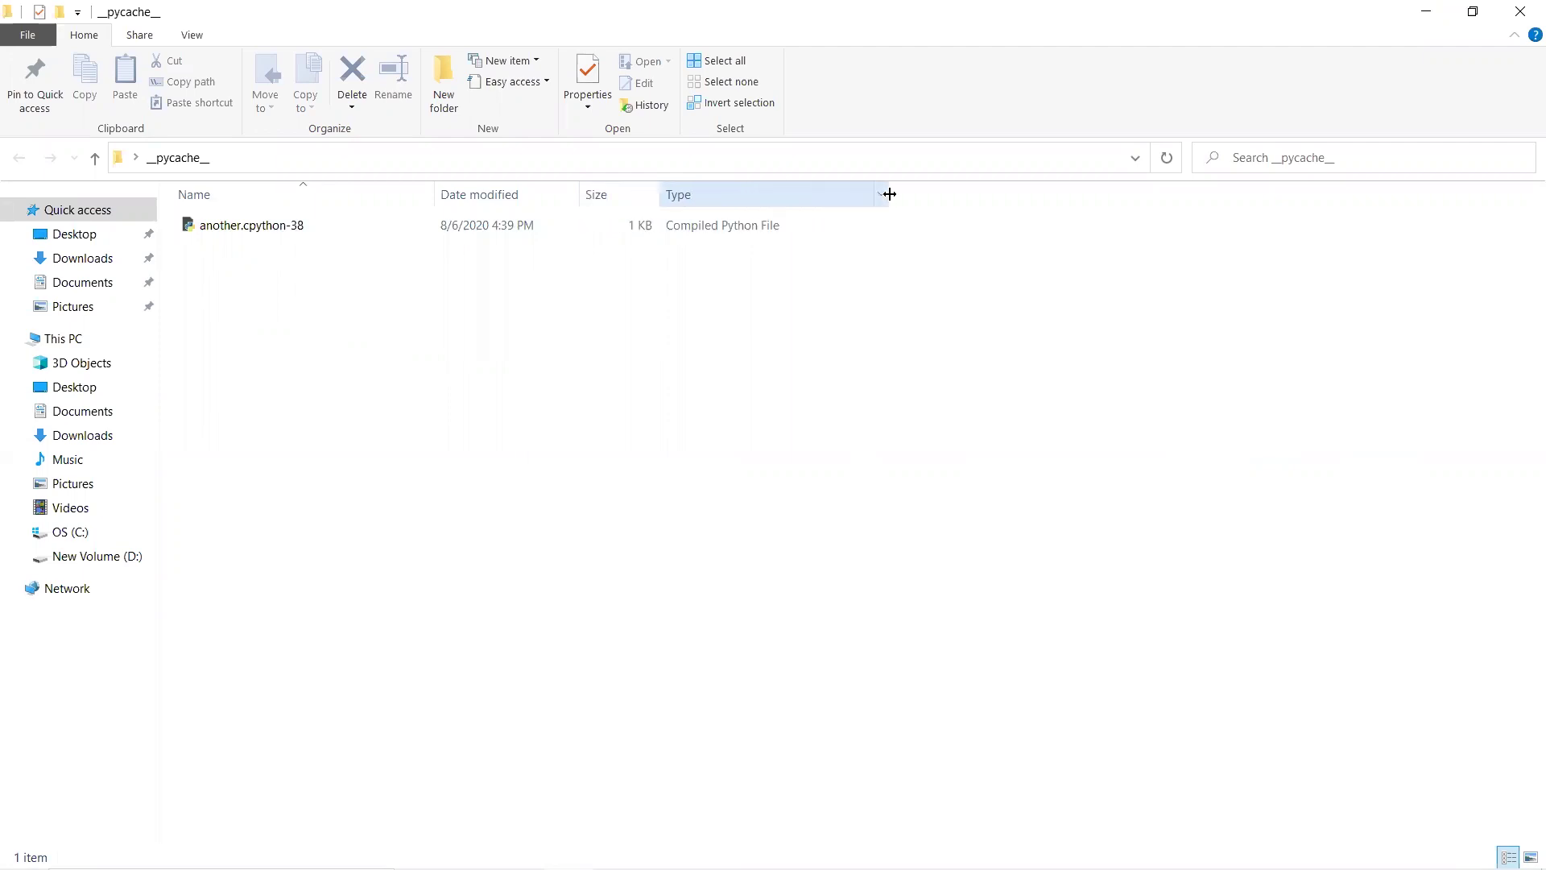
- View another.cpython-38.pyc's unreadable bytecode in Notepad, then close Notepad
left_click(297, 232)
right_click(296, 233)
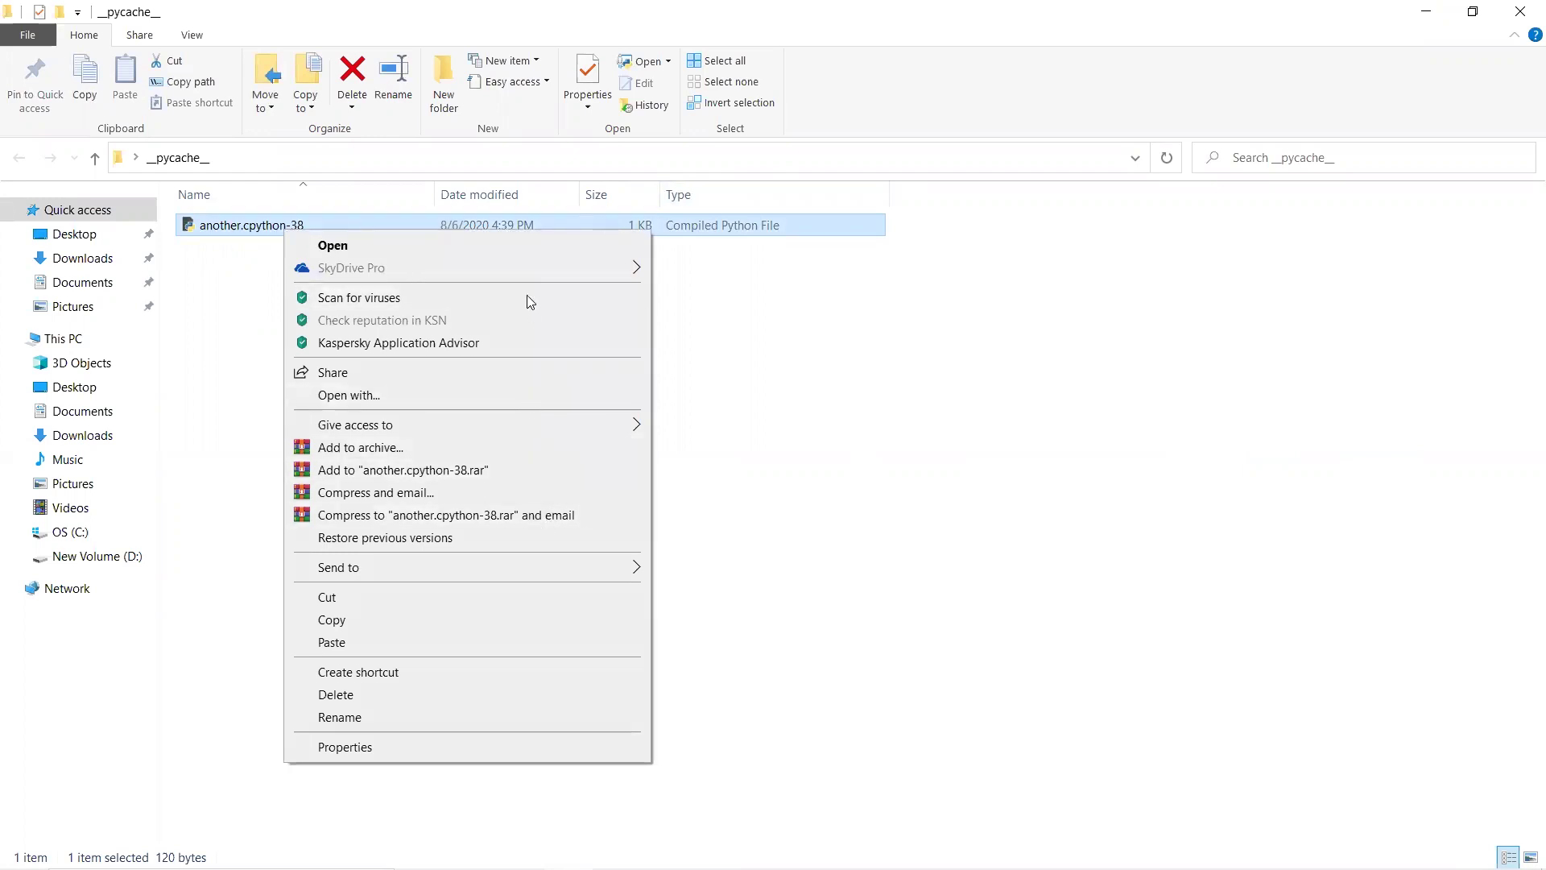
left_click(549, 403)
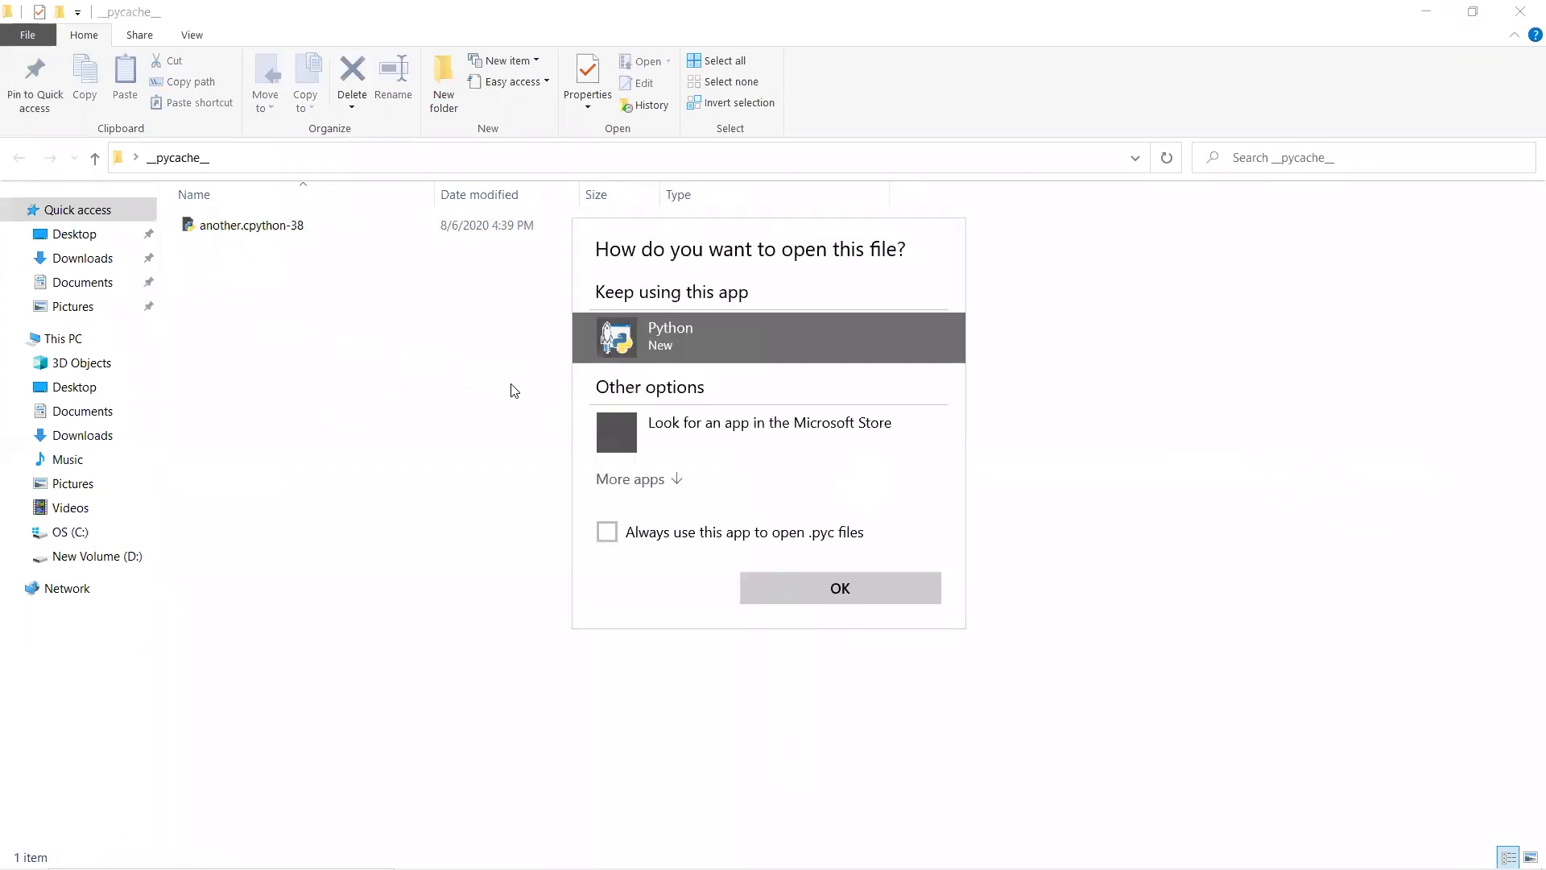
left_click(665, 482)
double_click(637, 525)
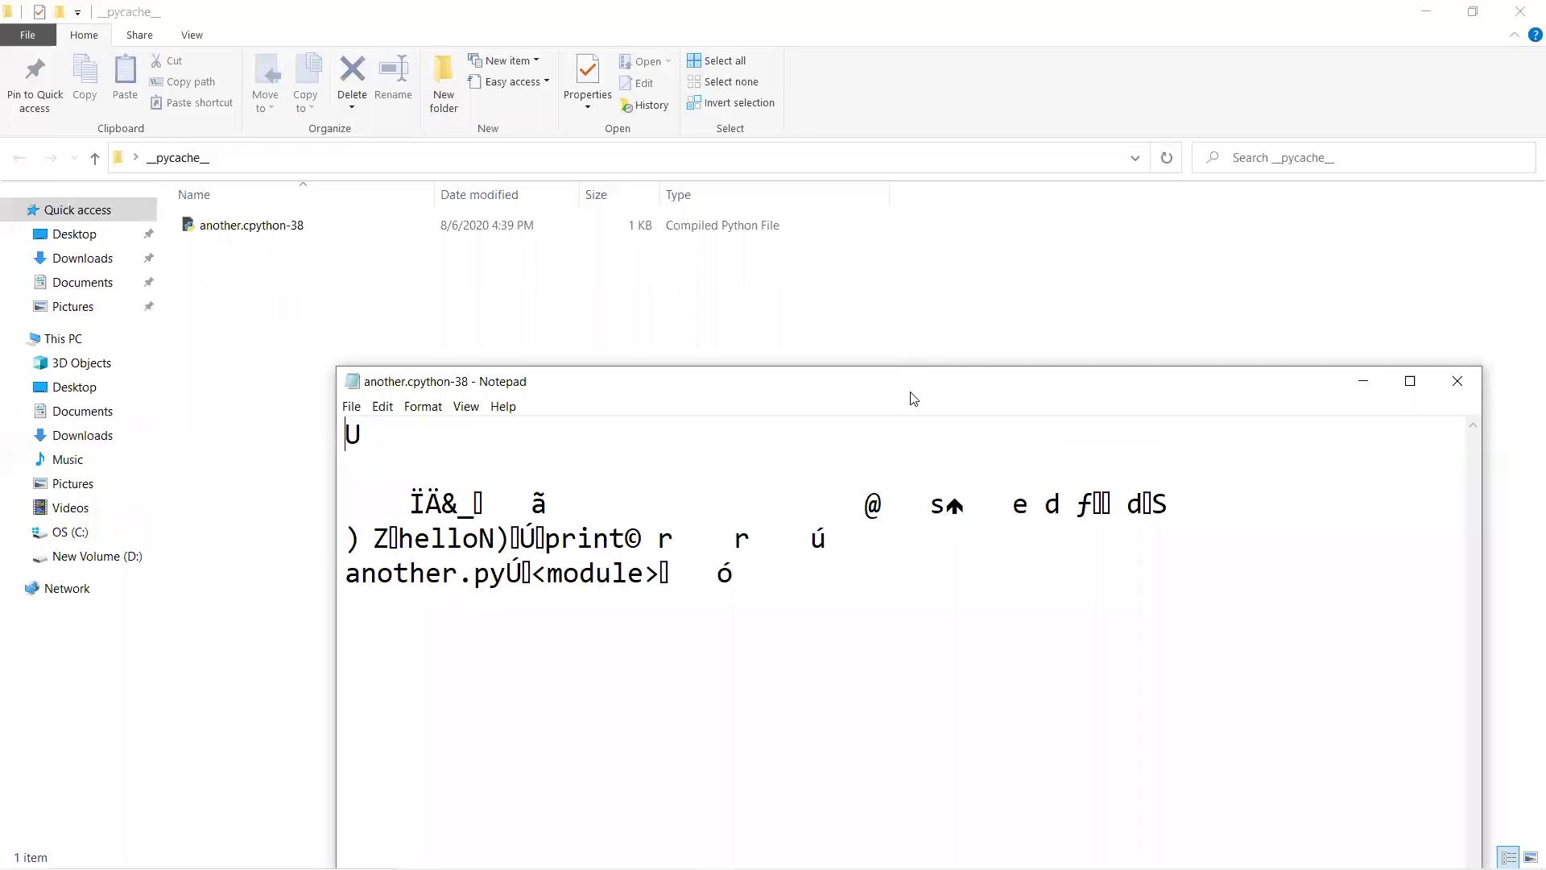
left_click(1409, 380)
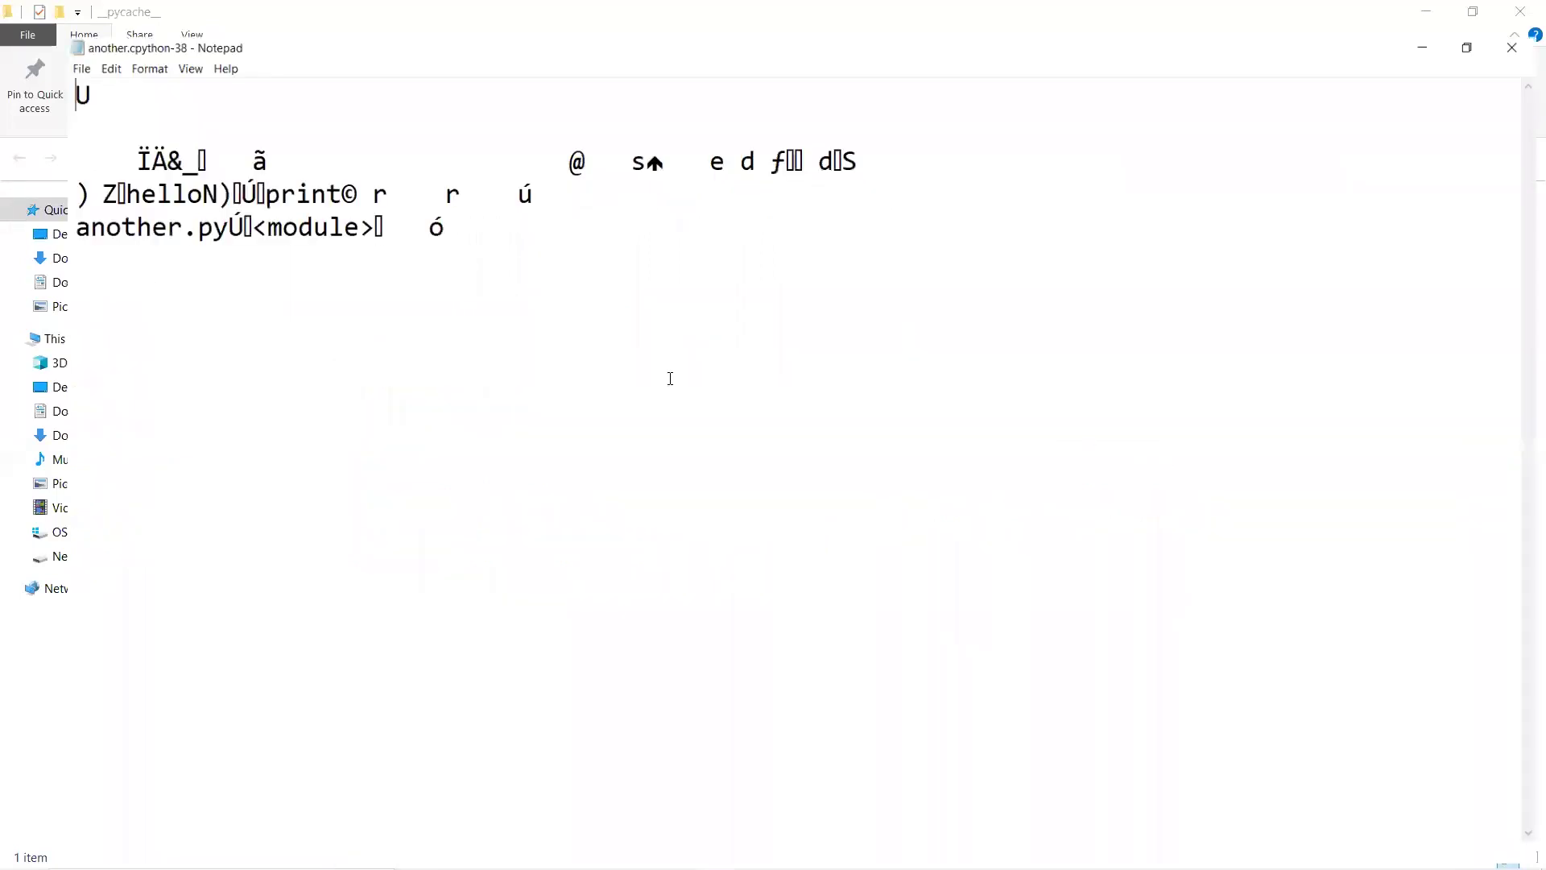
left_click_drag(679, 201, 8, 96)
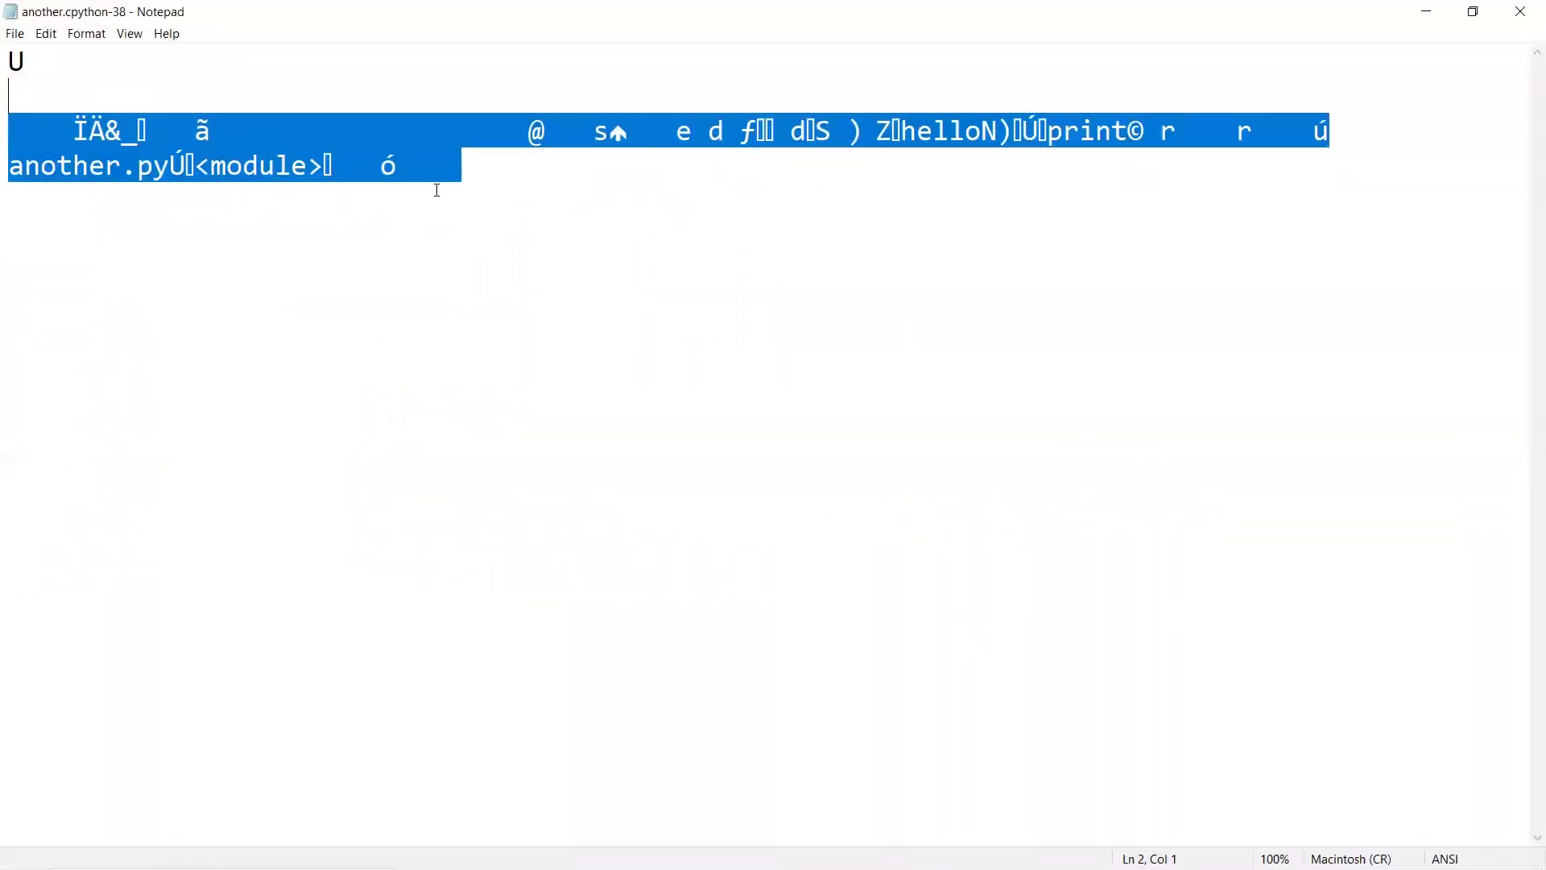
left_click(1520, 11)
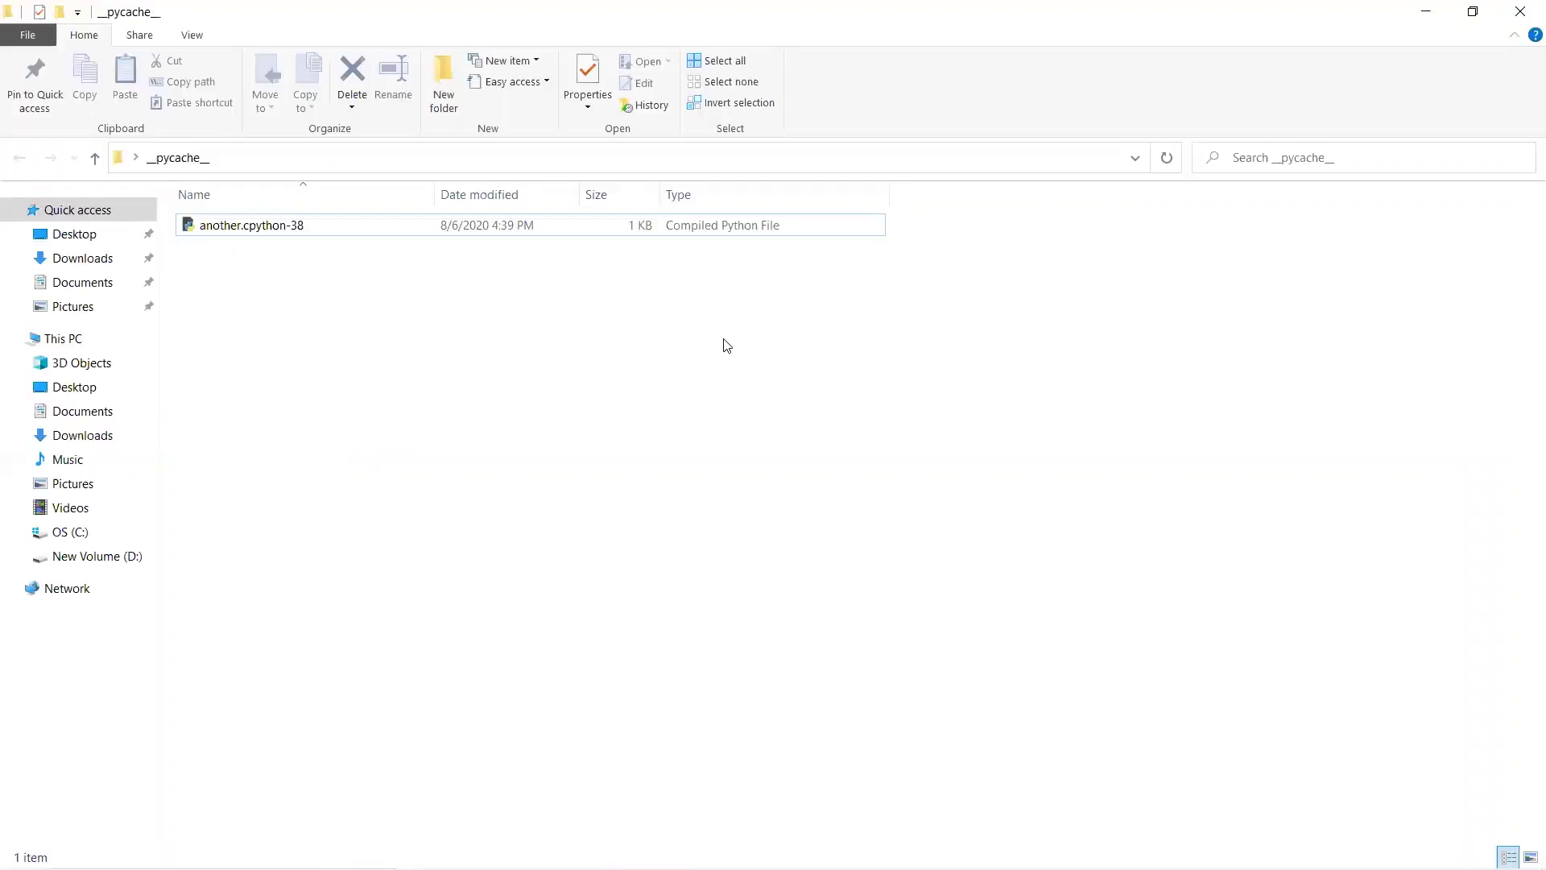
- From a cmd console in __pycache__, run python another.cpython-38.pyc to print hello, then close the console
left_click(271, 157)
type("cmd")
key("Return")
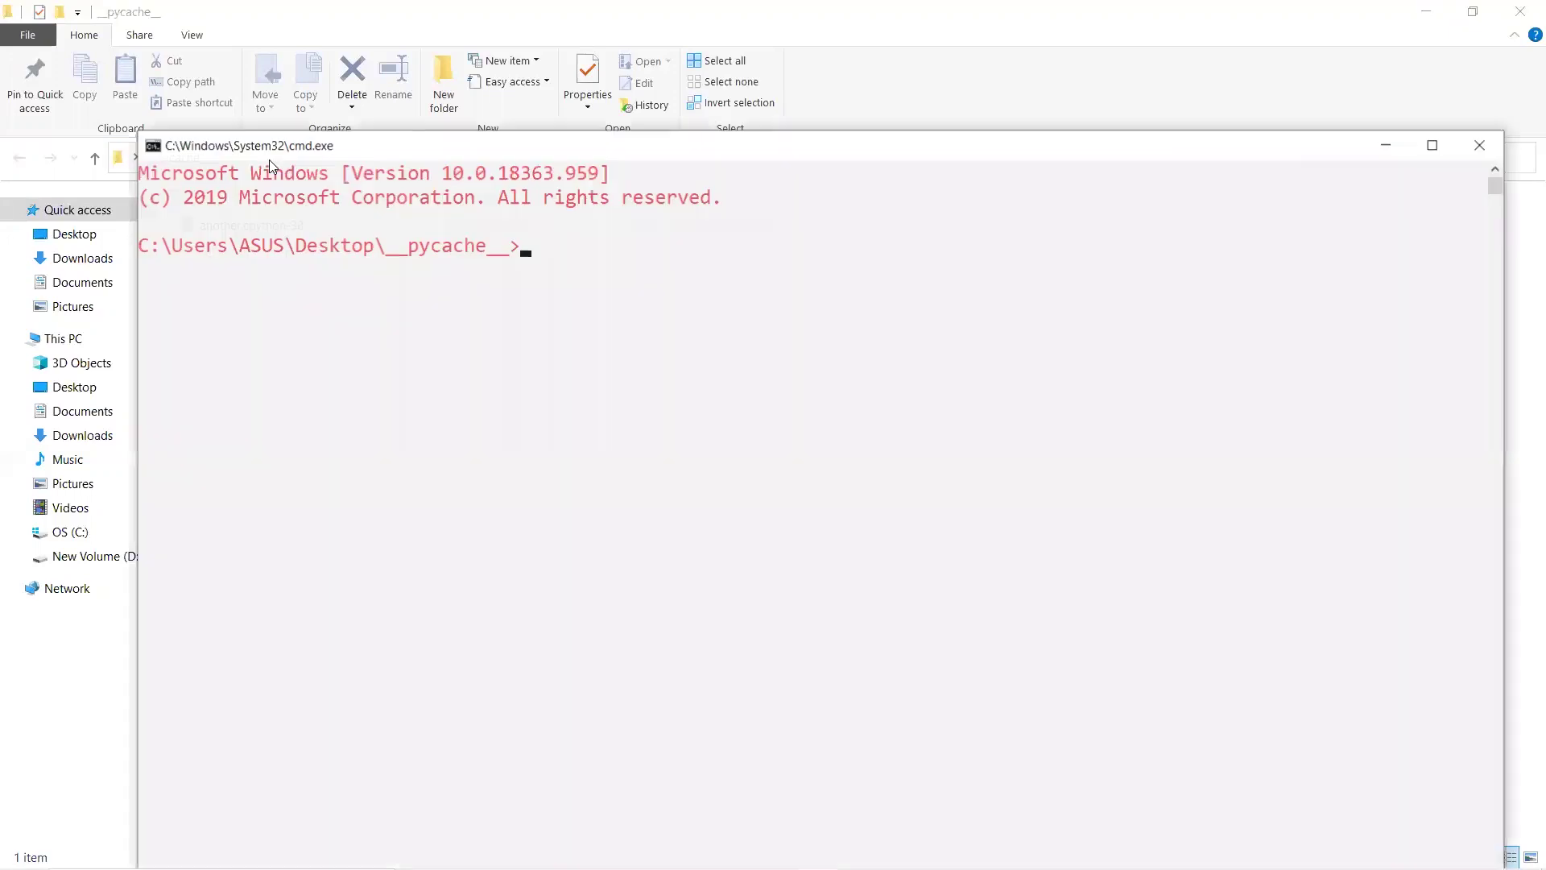
type("python ")
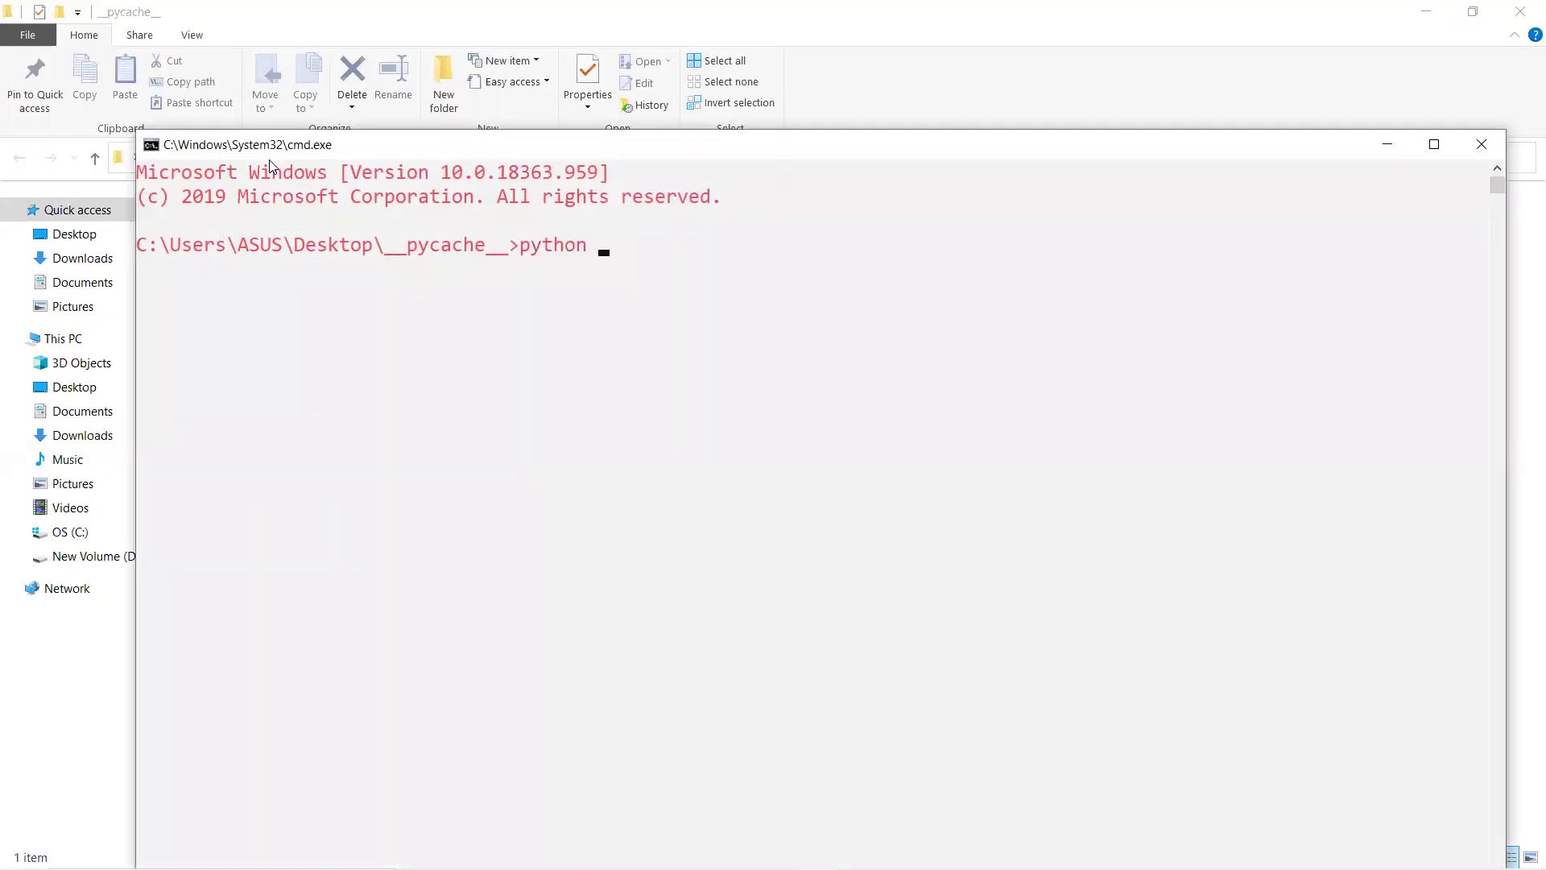
type("an")
key("Tab")
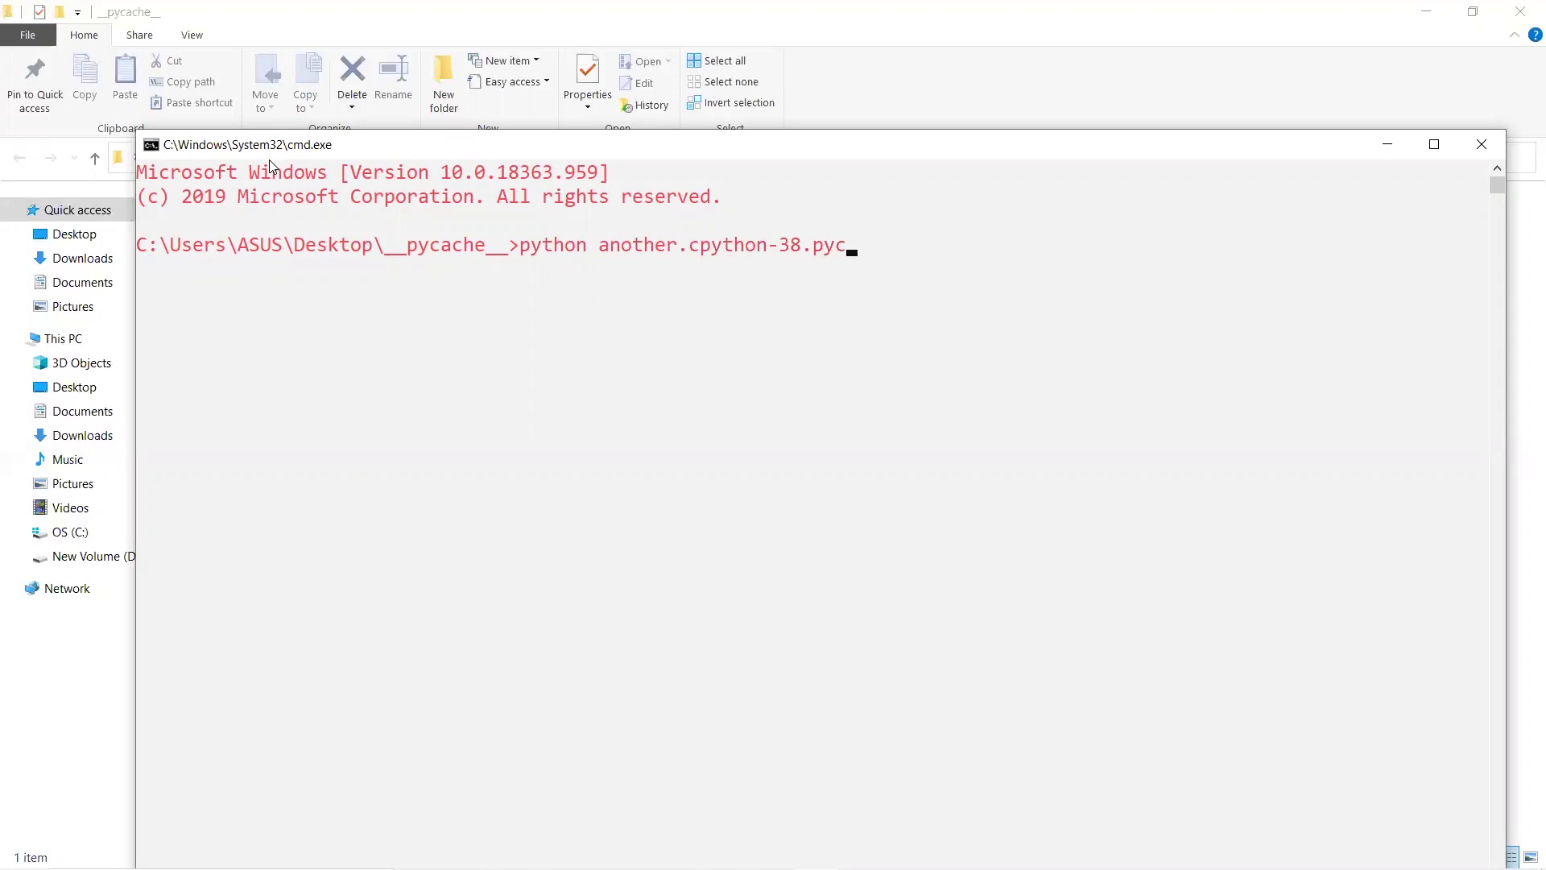
key("Return")
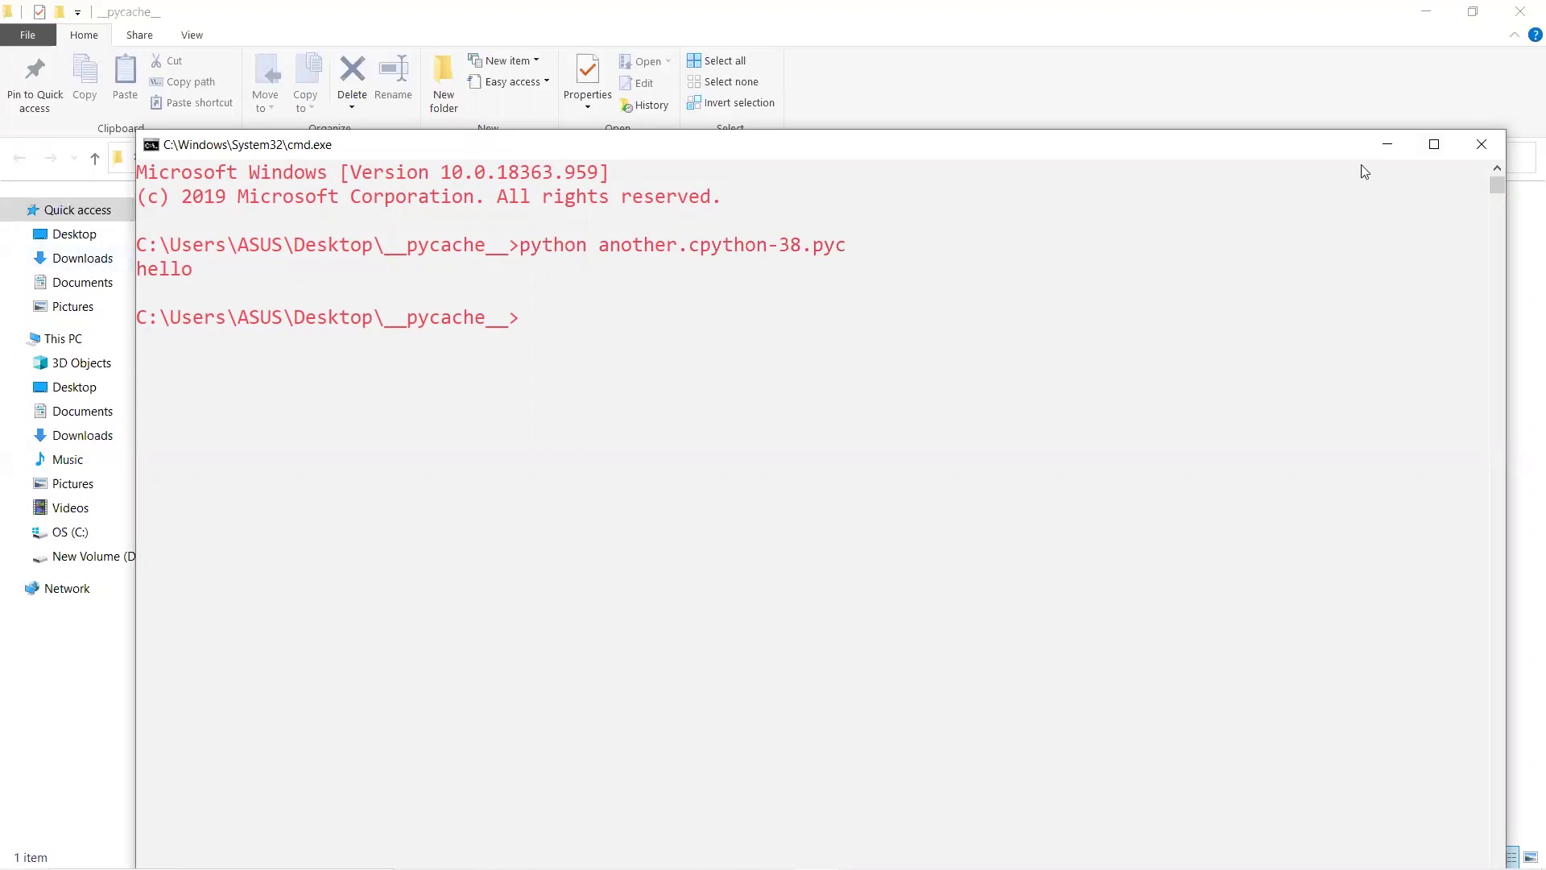
left_click(1469, 150)
- Corrupt another.cpython-38.pyc in Notepad by deleting the byte before 'ó', then save it
right_click(463, 237)
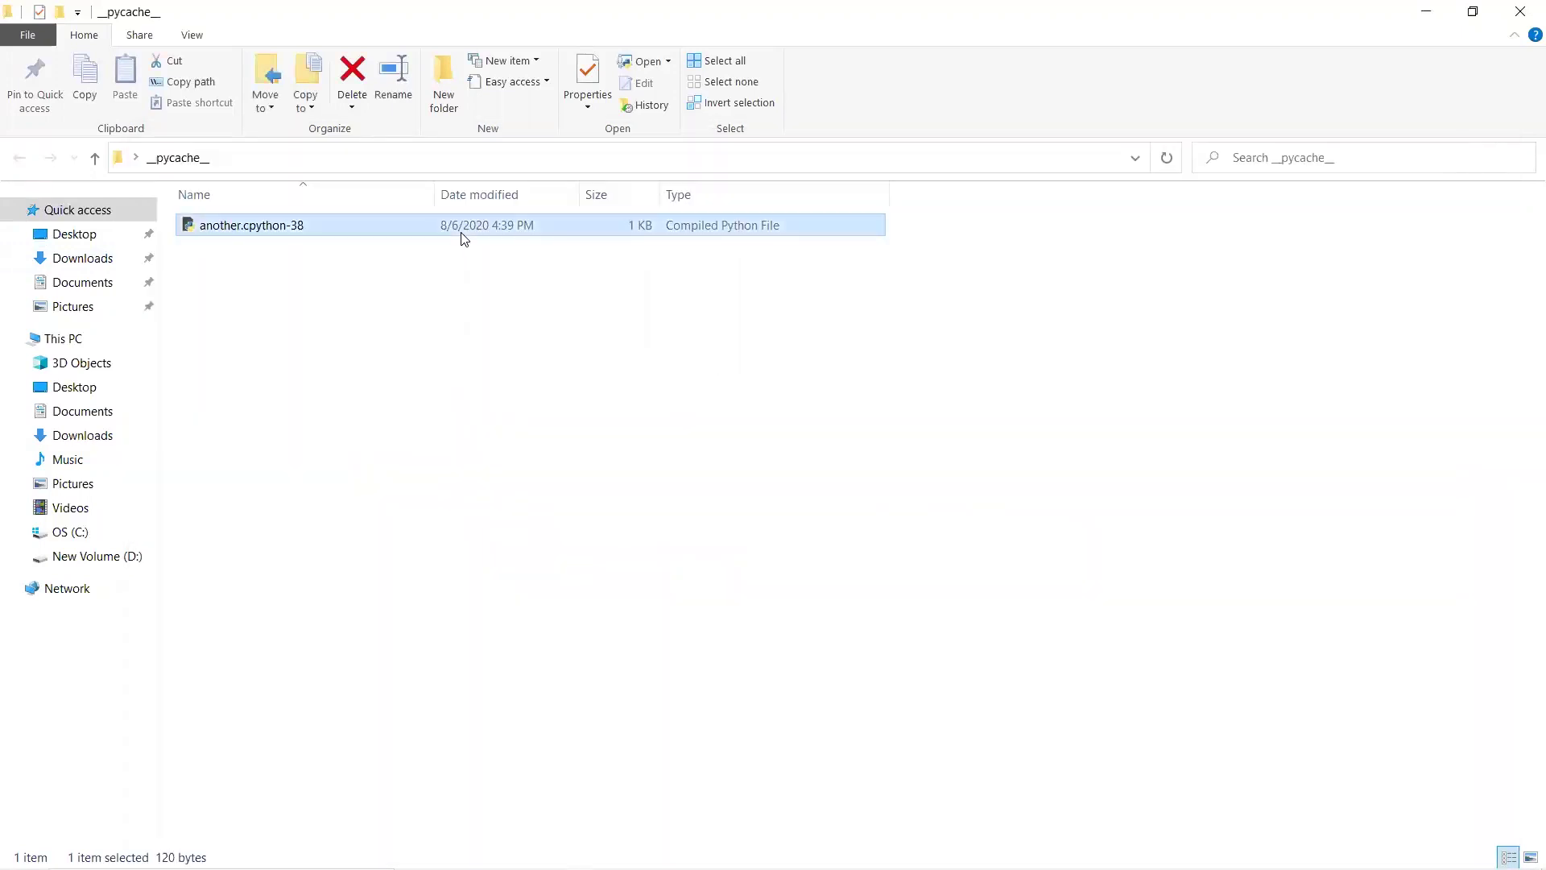
mouse_move(523, 399)
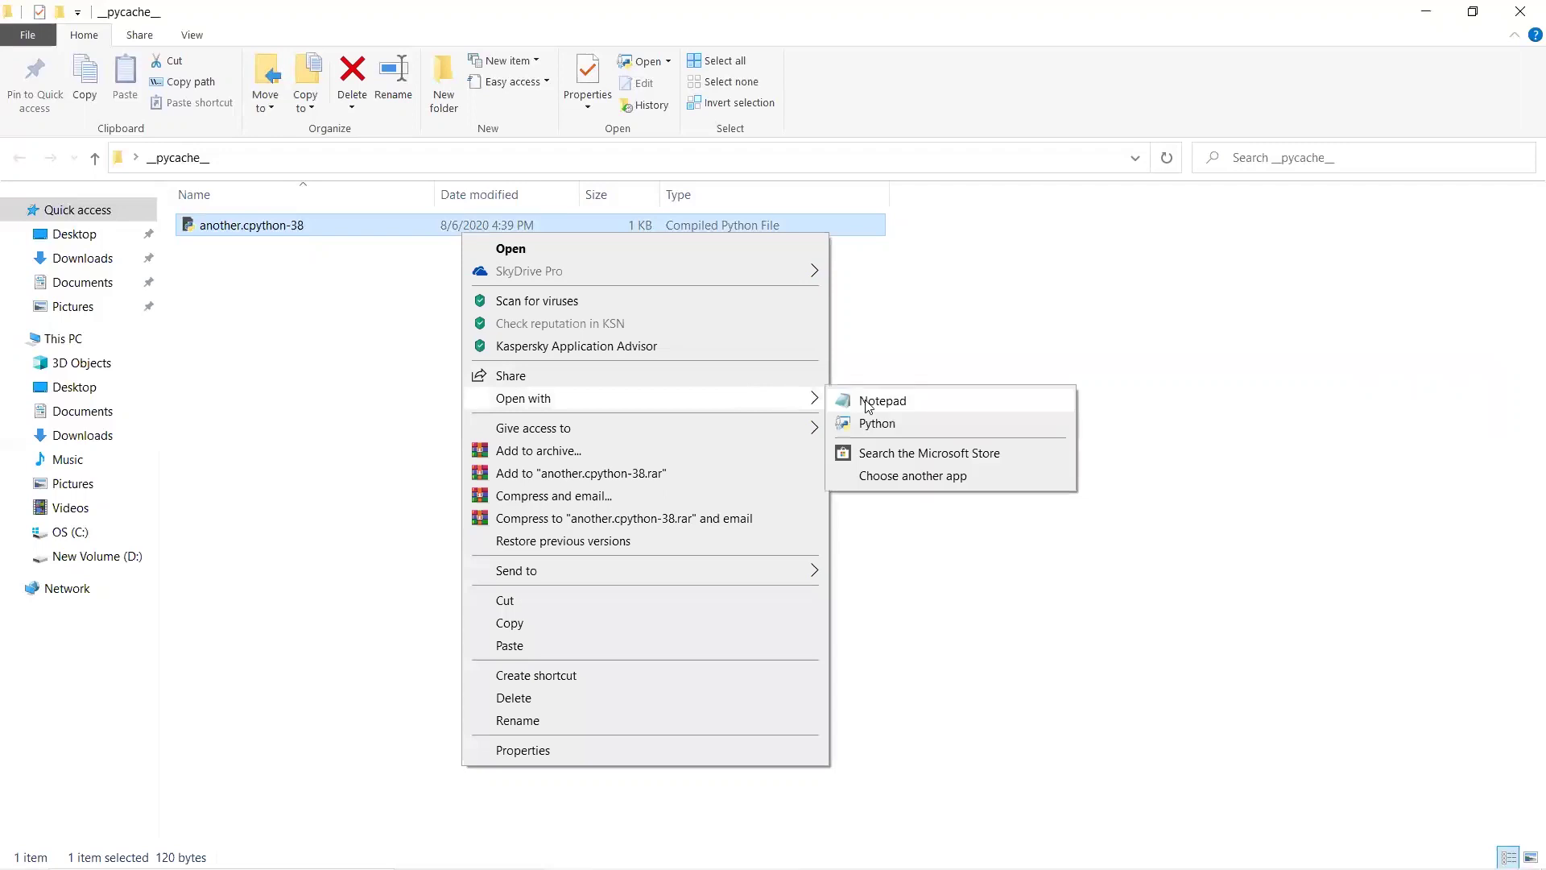
left_click(876, 401)
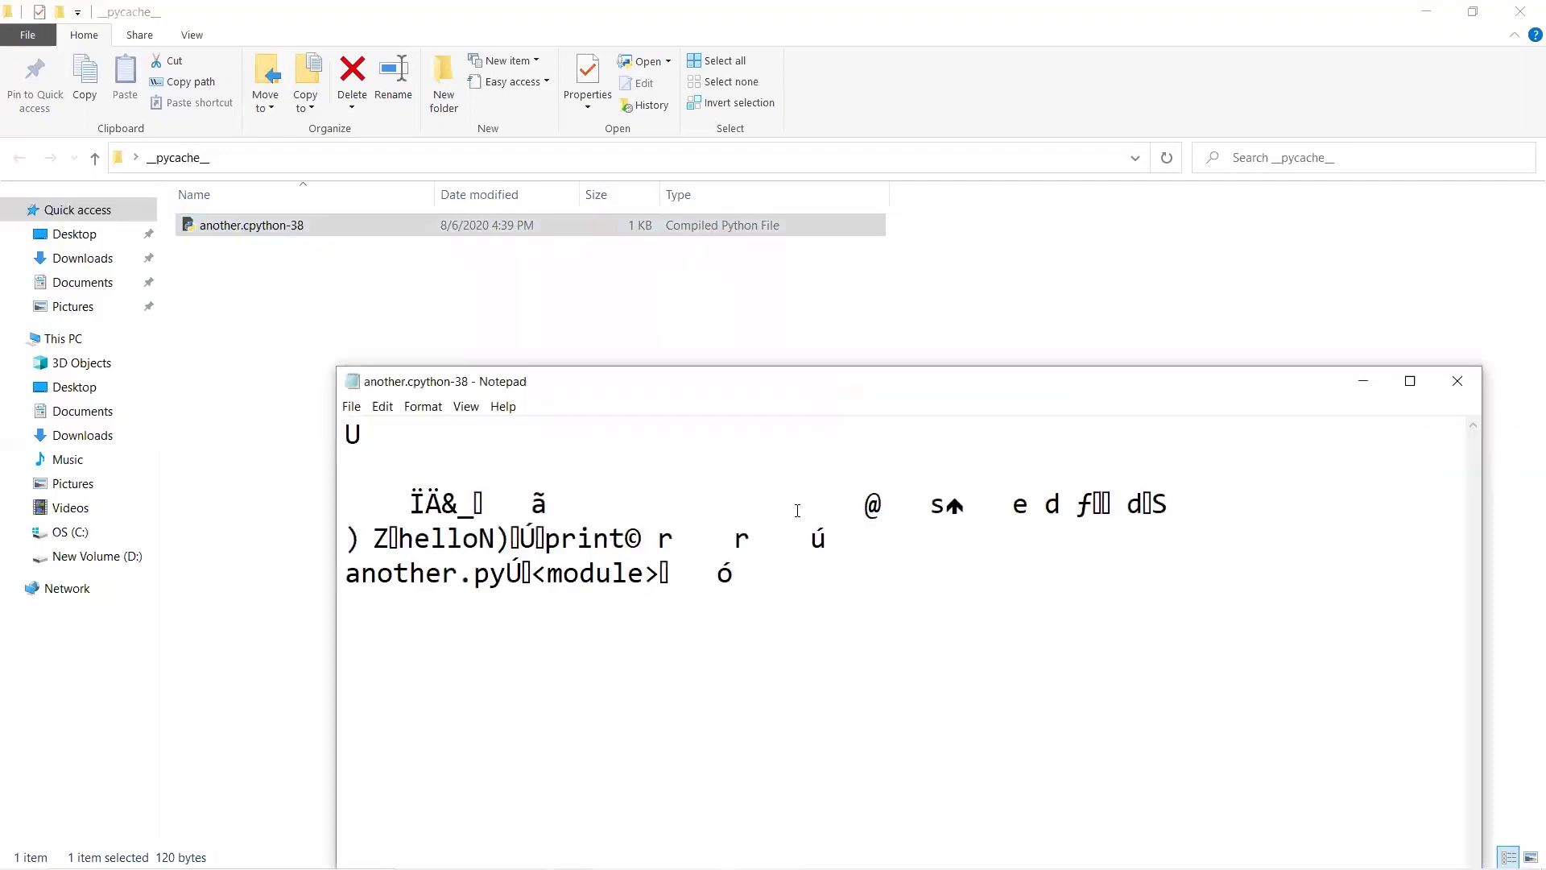
left_click(717, 575)
key("BackSpace")
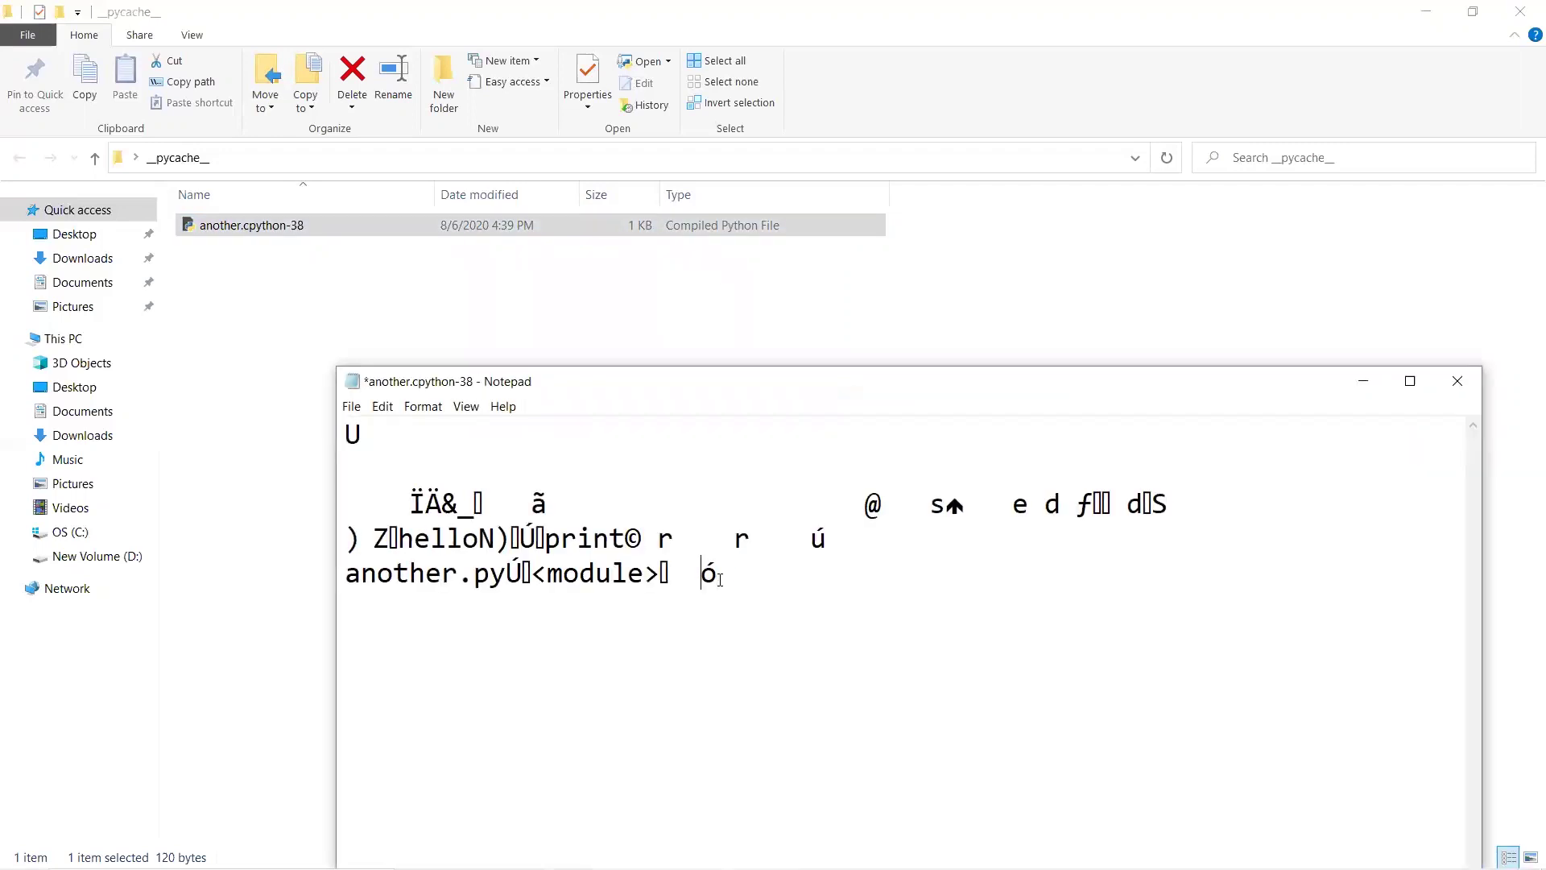
key("ctrl+s")
- Glance back at Command Prompt, then return to the __pycache__ folder and deselect the file
key("alt+Tab")
left_click(1053, 386)
key("Up")
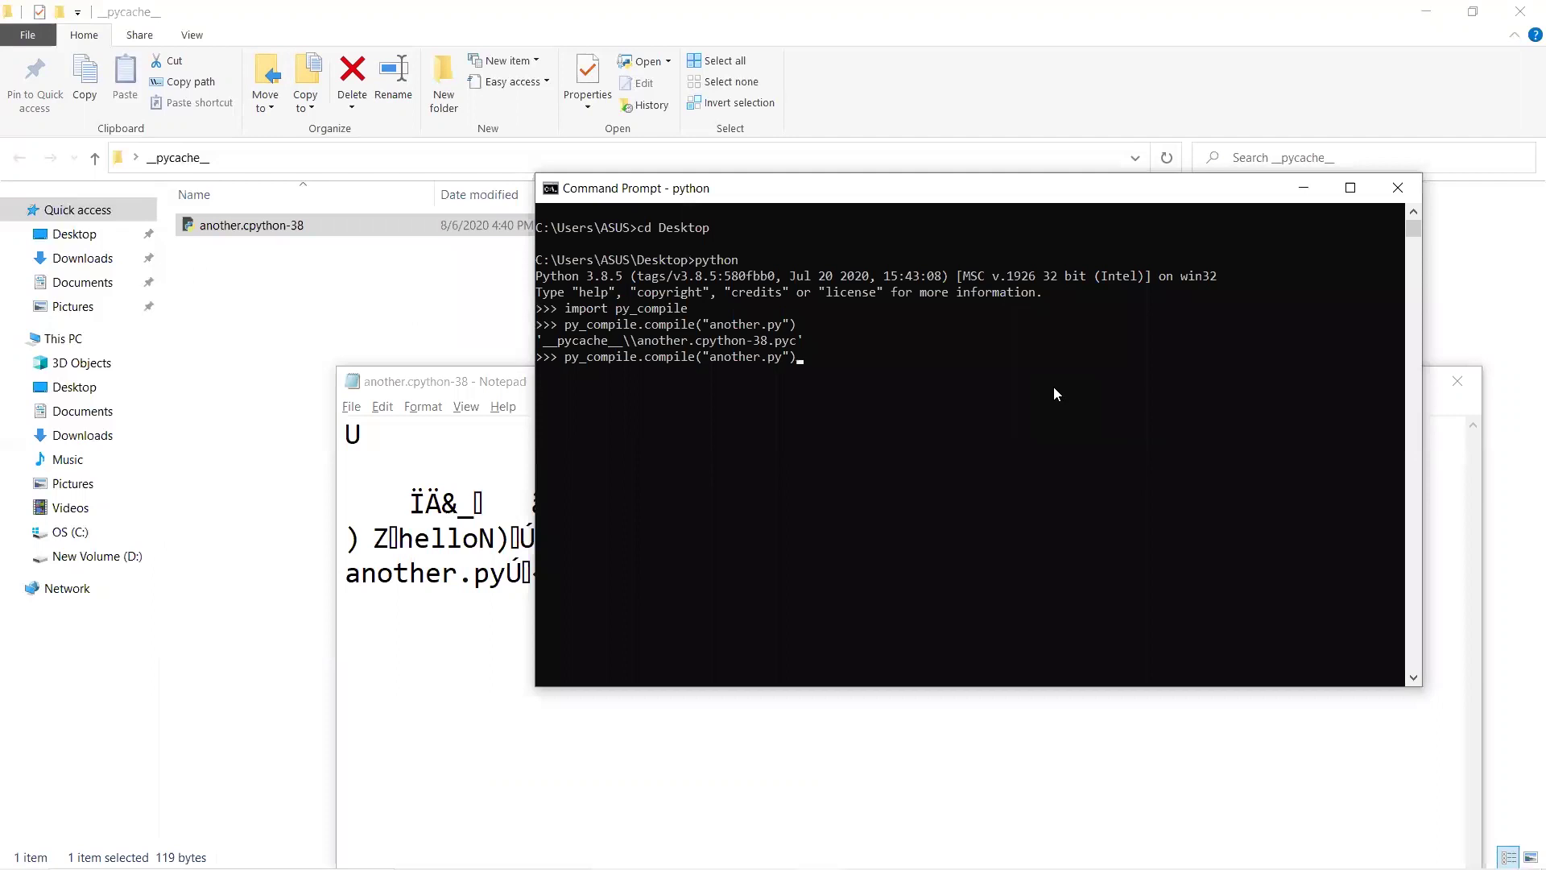
key("alt+Tab")
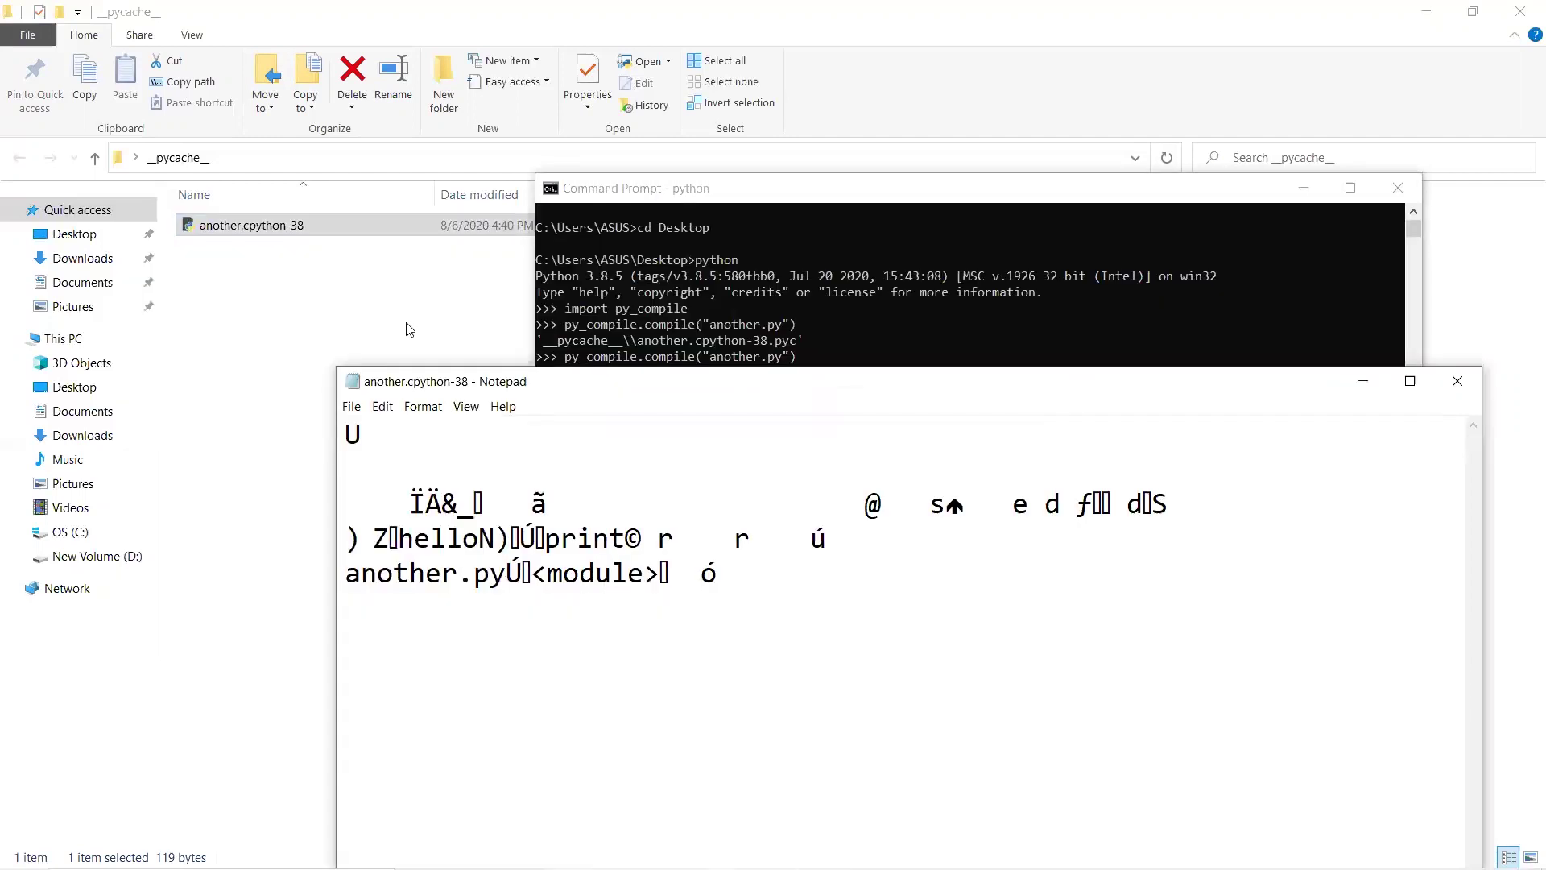
left_click(407, 329)
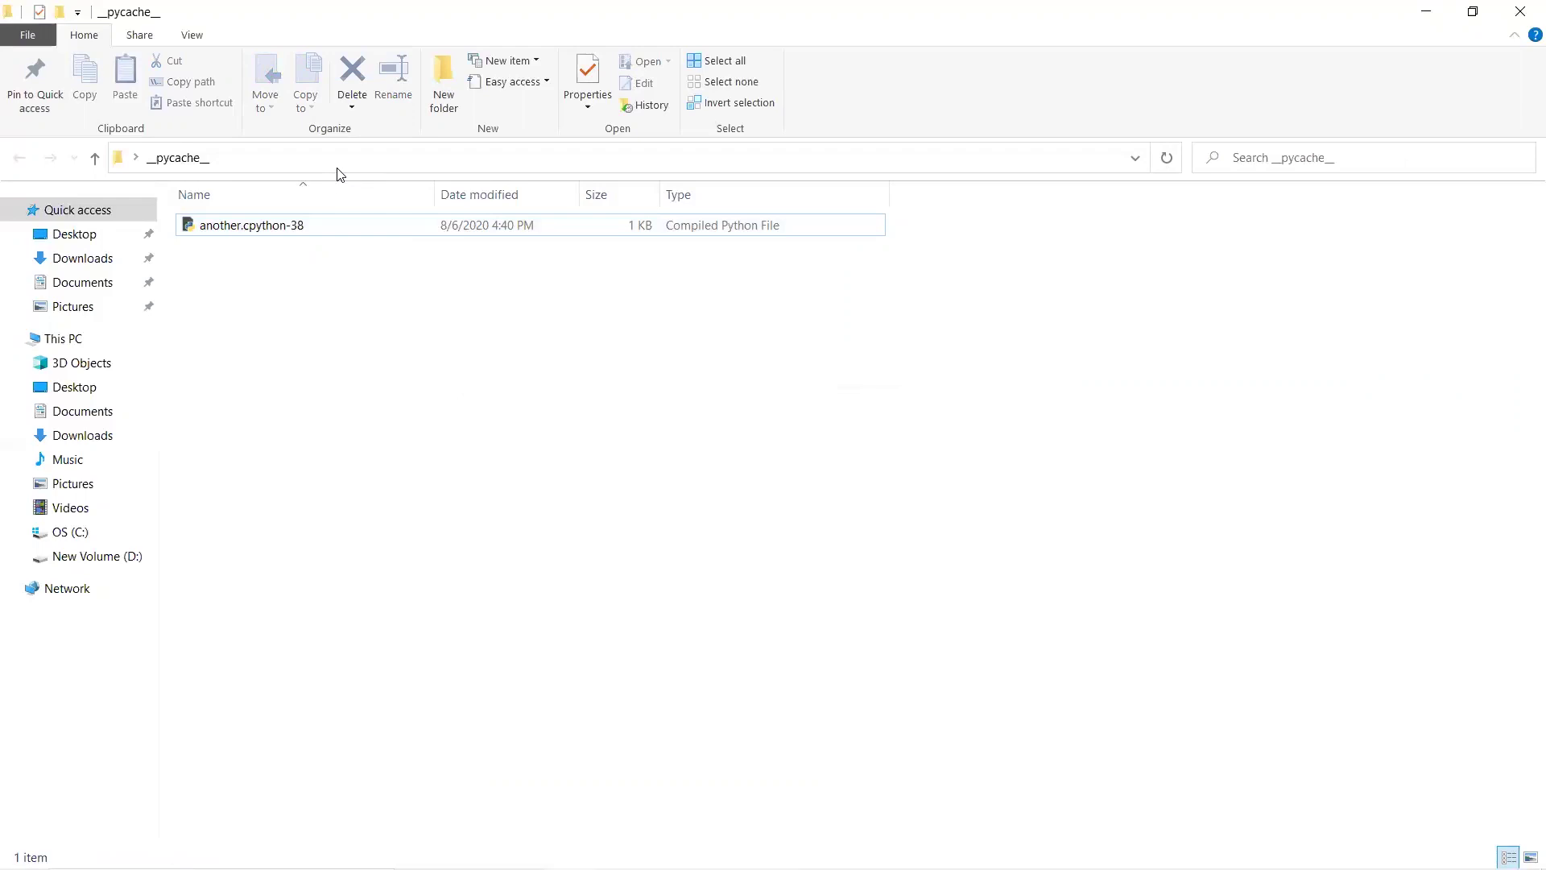
- Run 'python another.cpython-38.pyc' from __pycache__, highlight the 'Bad code object' error, and close the console
left_click(338, 166)
type("cmd")
key("Return")
type("pytho")
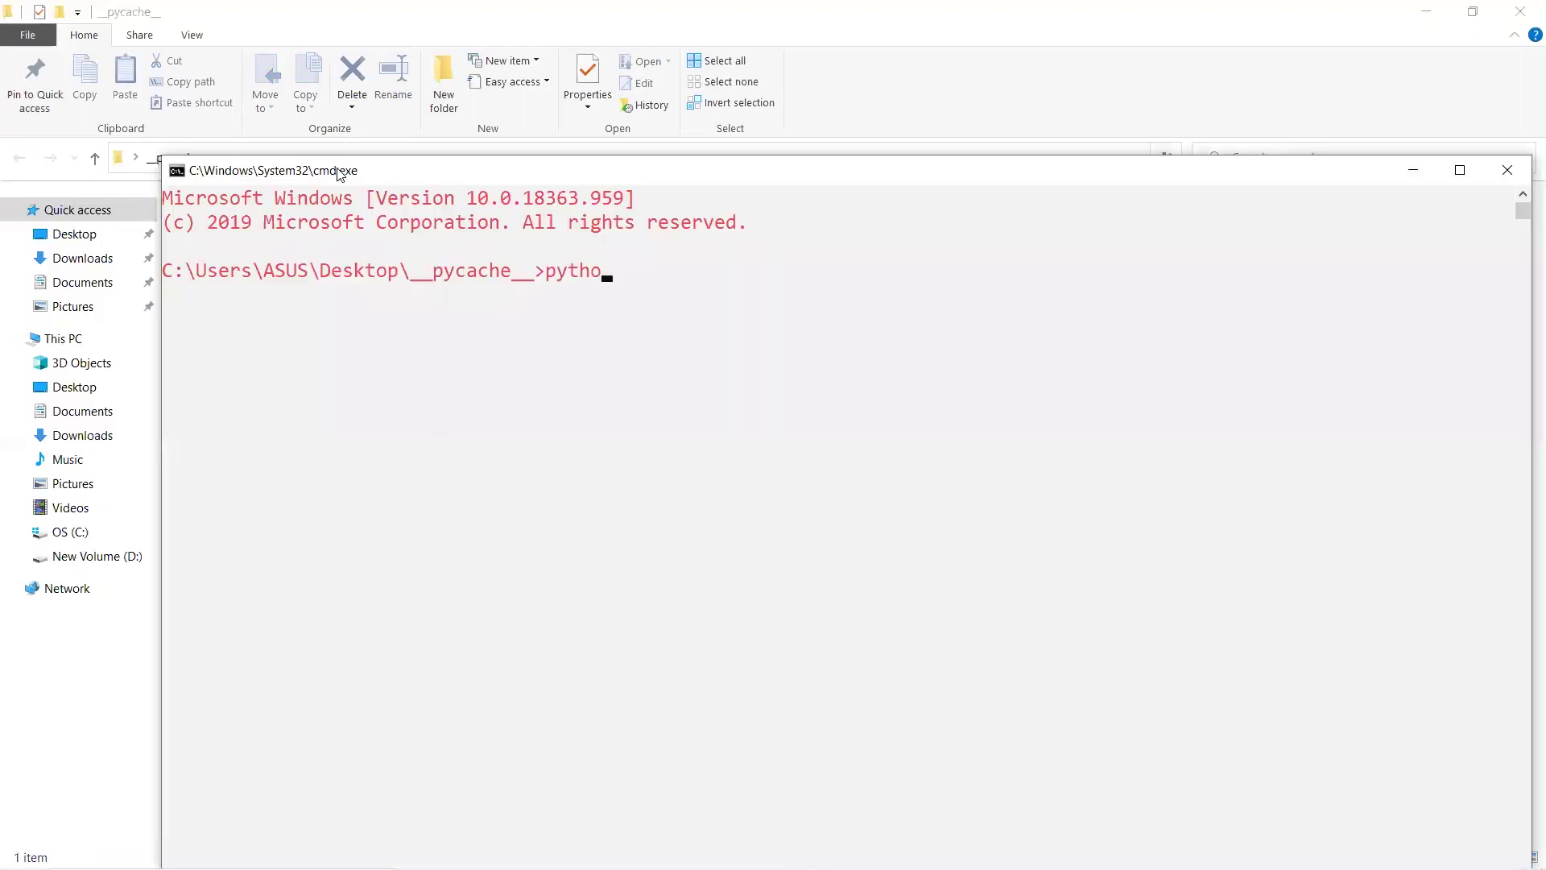
type("n c")
key("BackSpace")
type("a")
key("Tab")
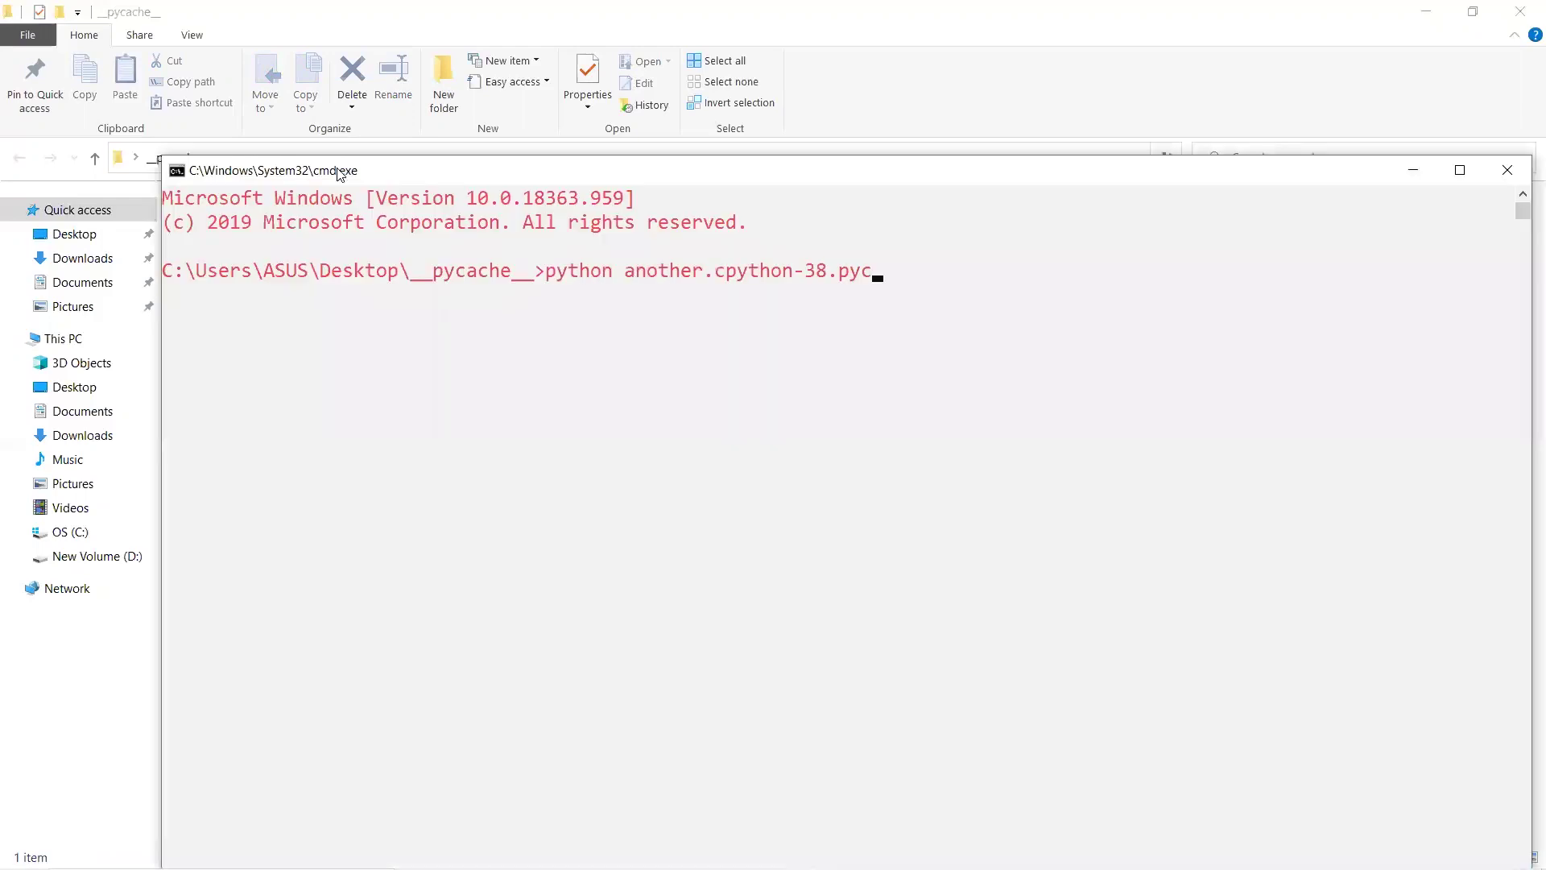
key("Return")
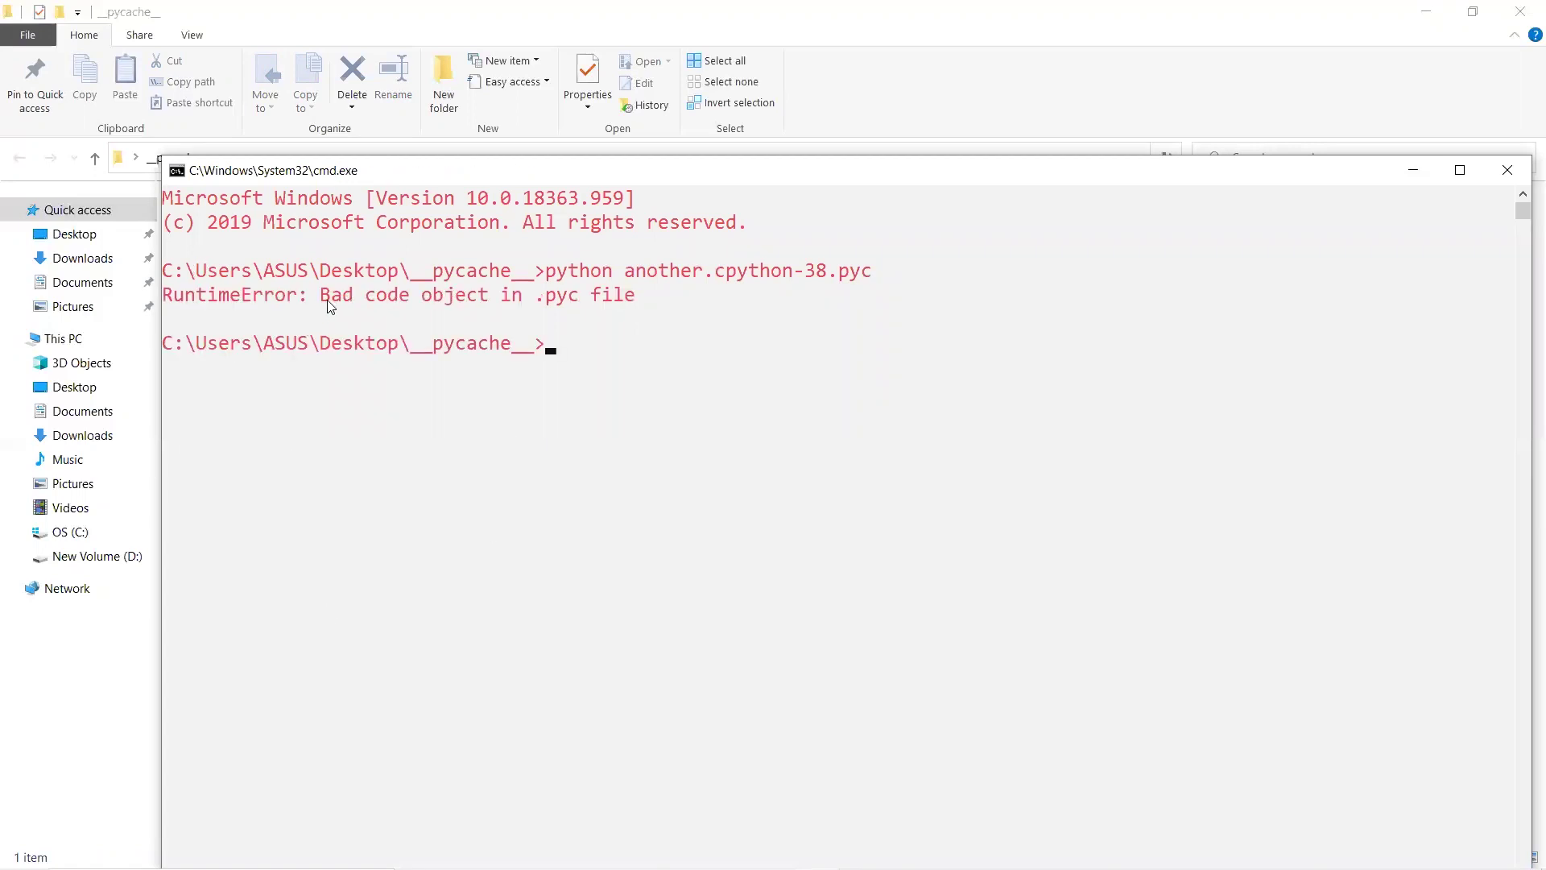
left_click_drag(323, 297, 585, 305)
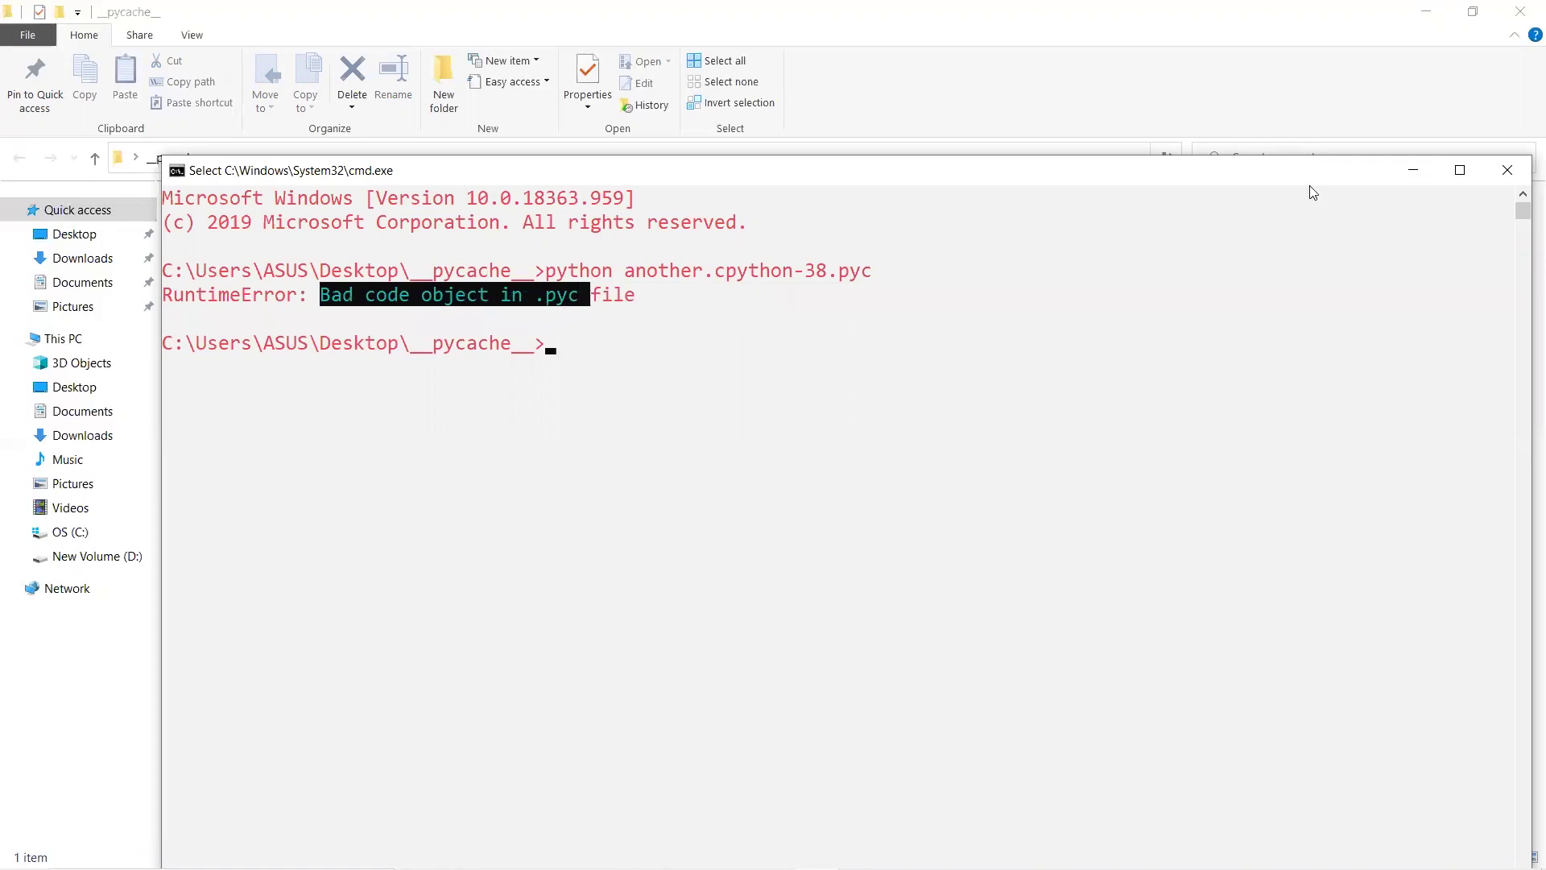
left_click(1505, 171)
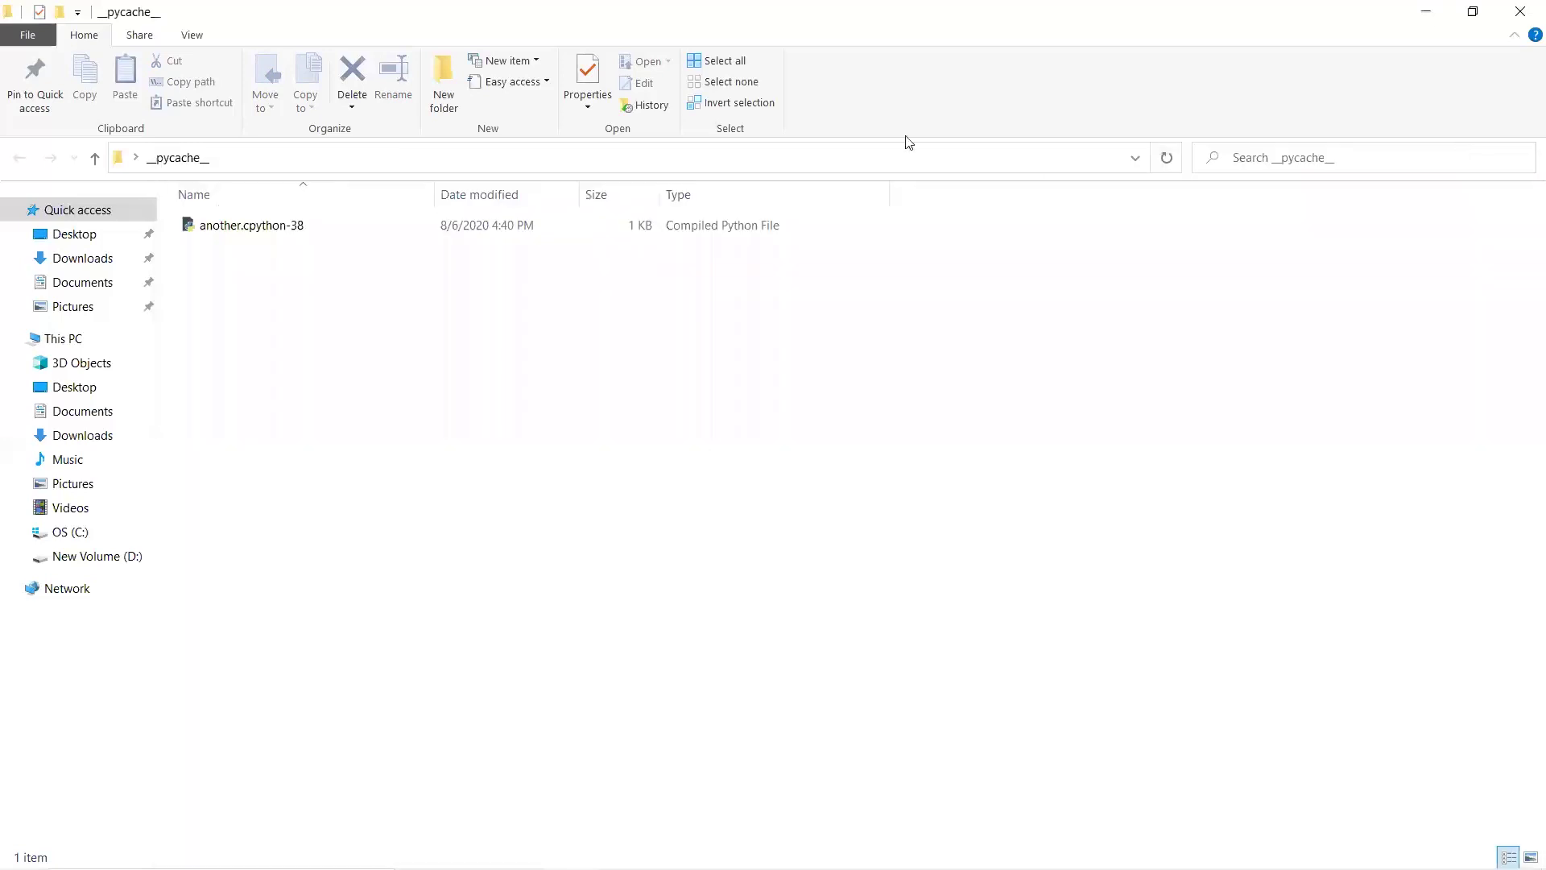
- Close Explorer, open a new maximized Command Prompt via Win+R 'cmd', and launch python
left_click(1517, 12)
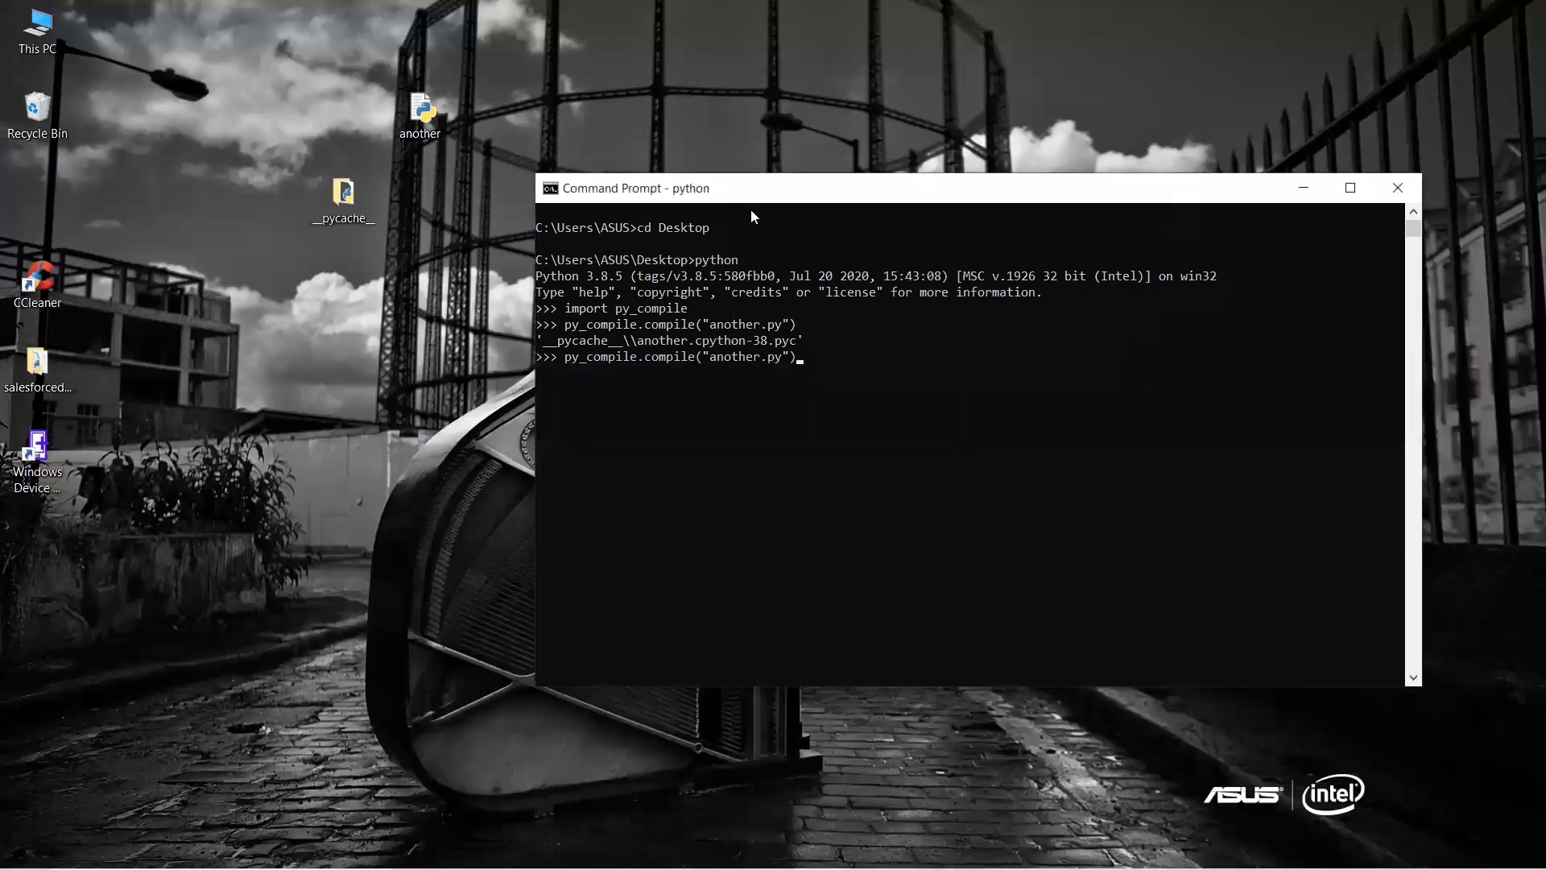
mouse_move(749, 194)
left_mouse_down()
mouse_move(506, 112)
mouse_move(510, 128)
left_mouse_up()
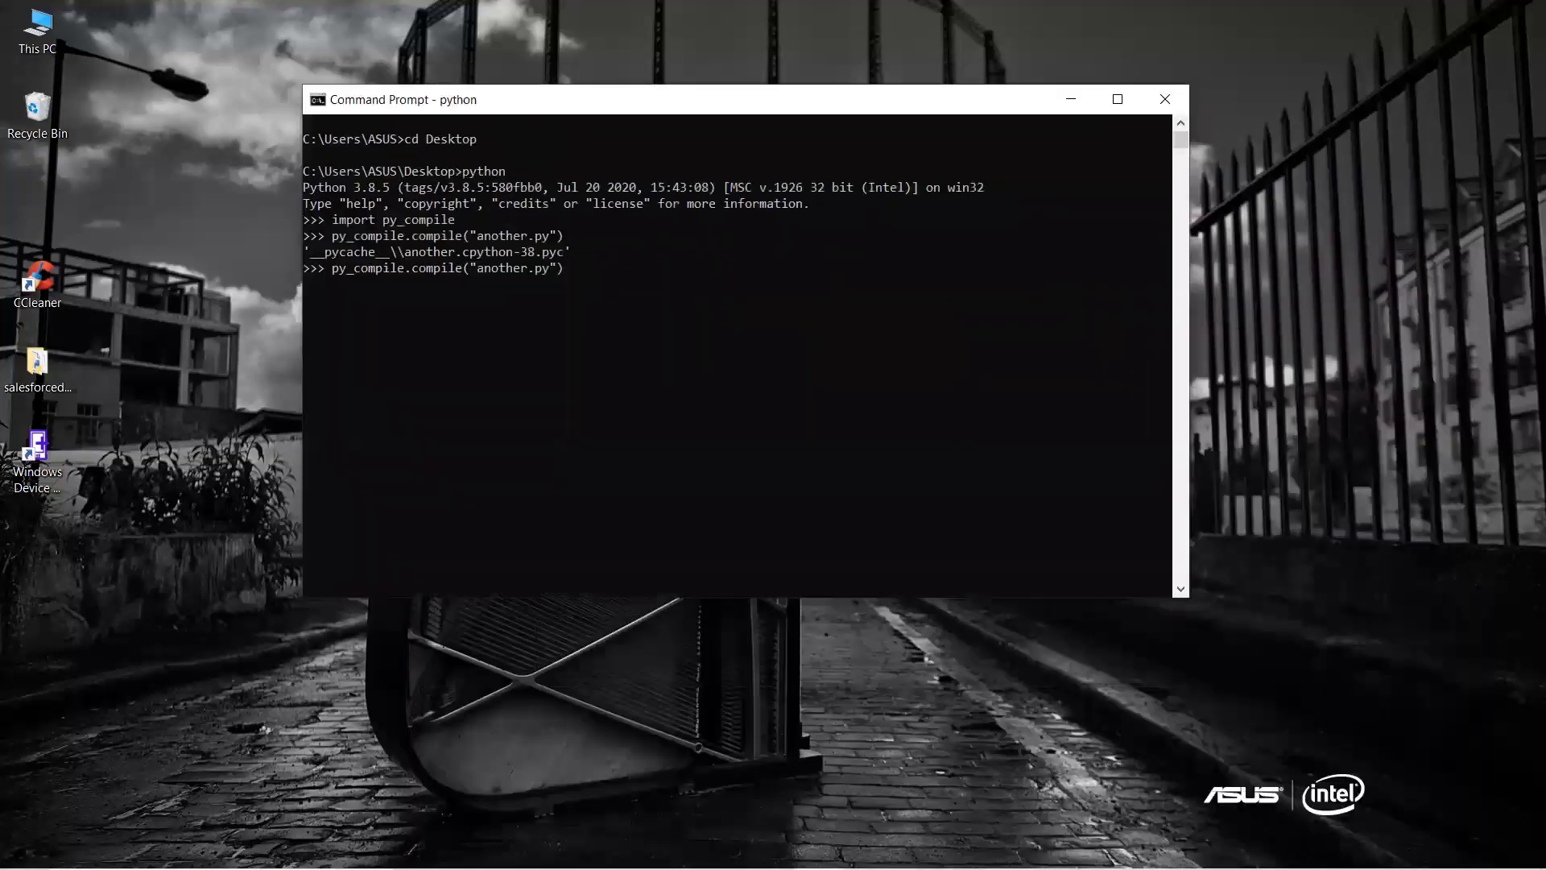
key("super+r")
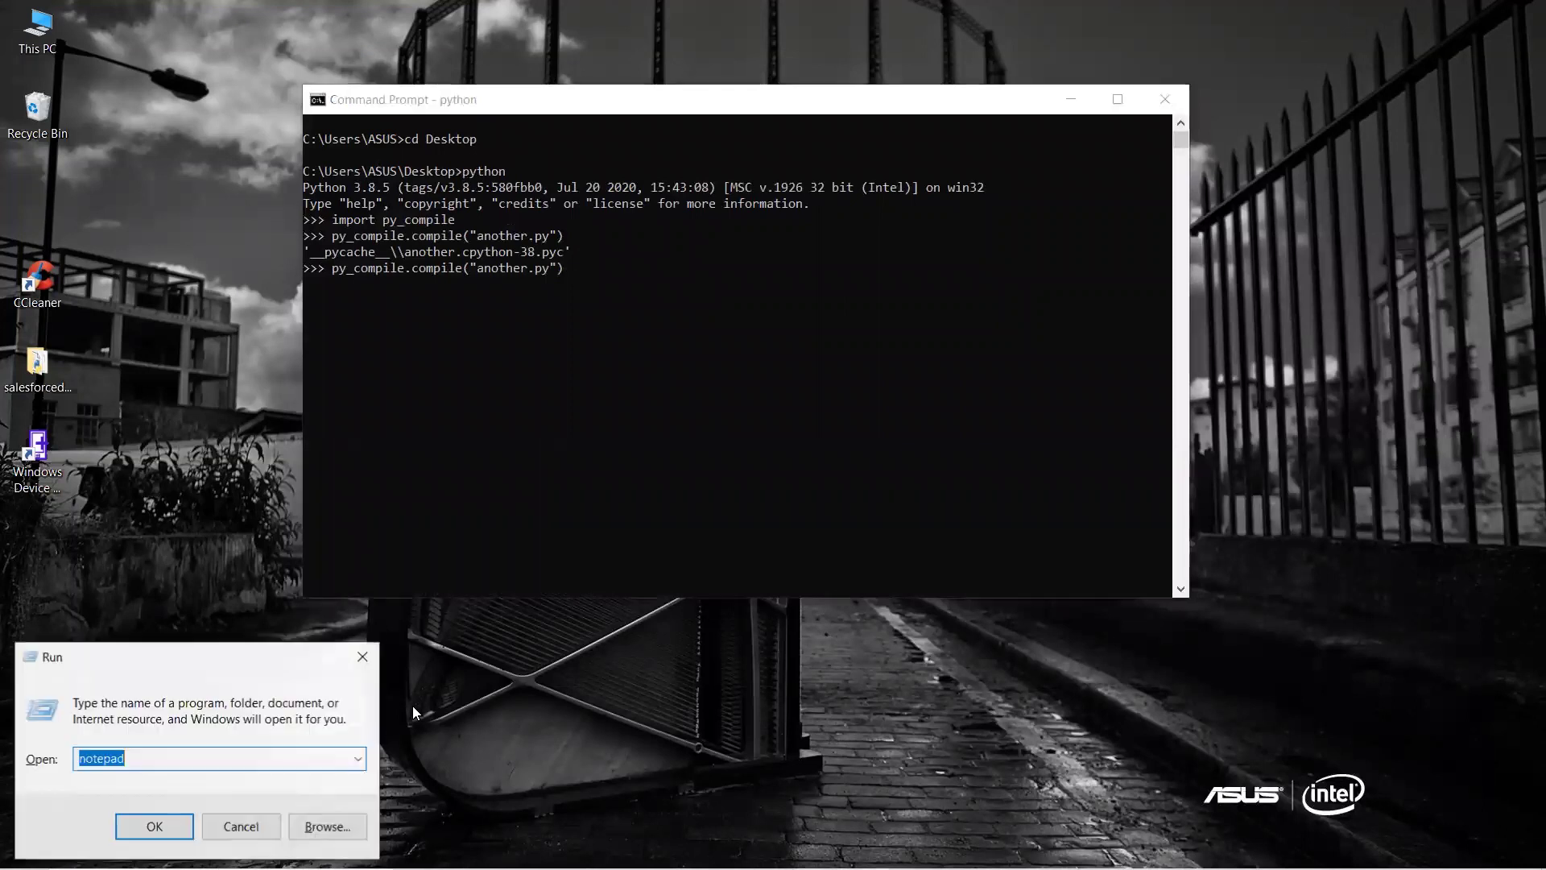
type("cmd")
key("Return")
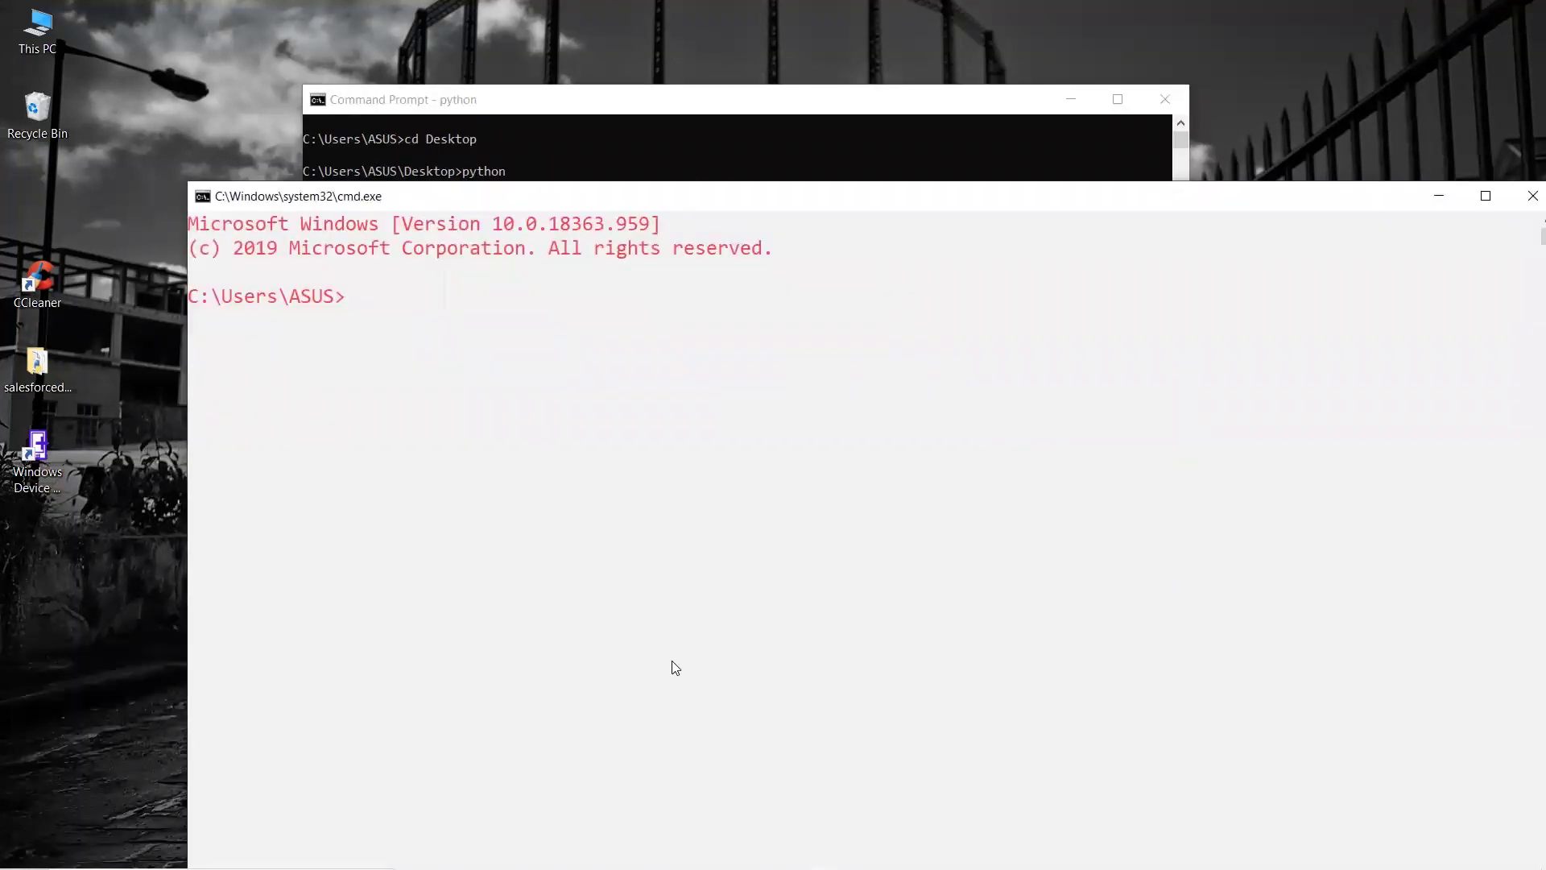
left_click(1485, 196)
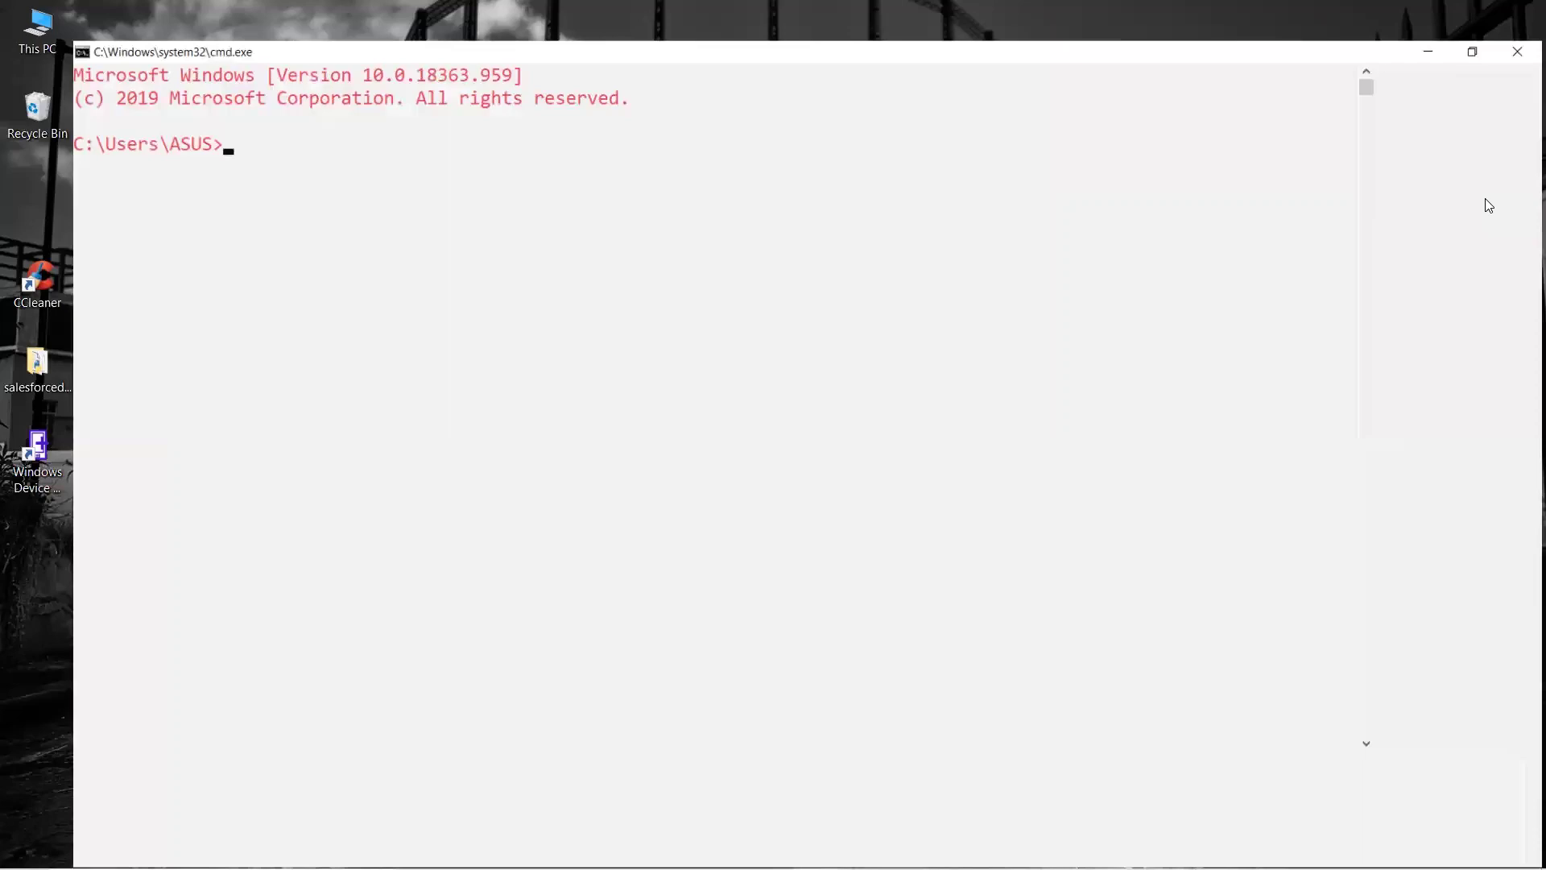
type("python")
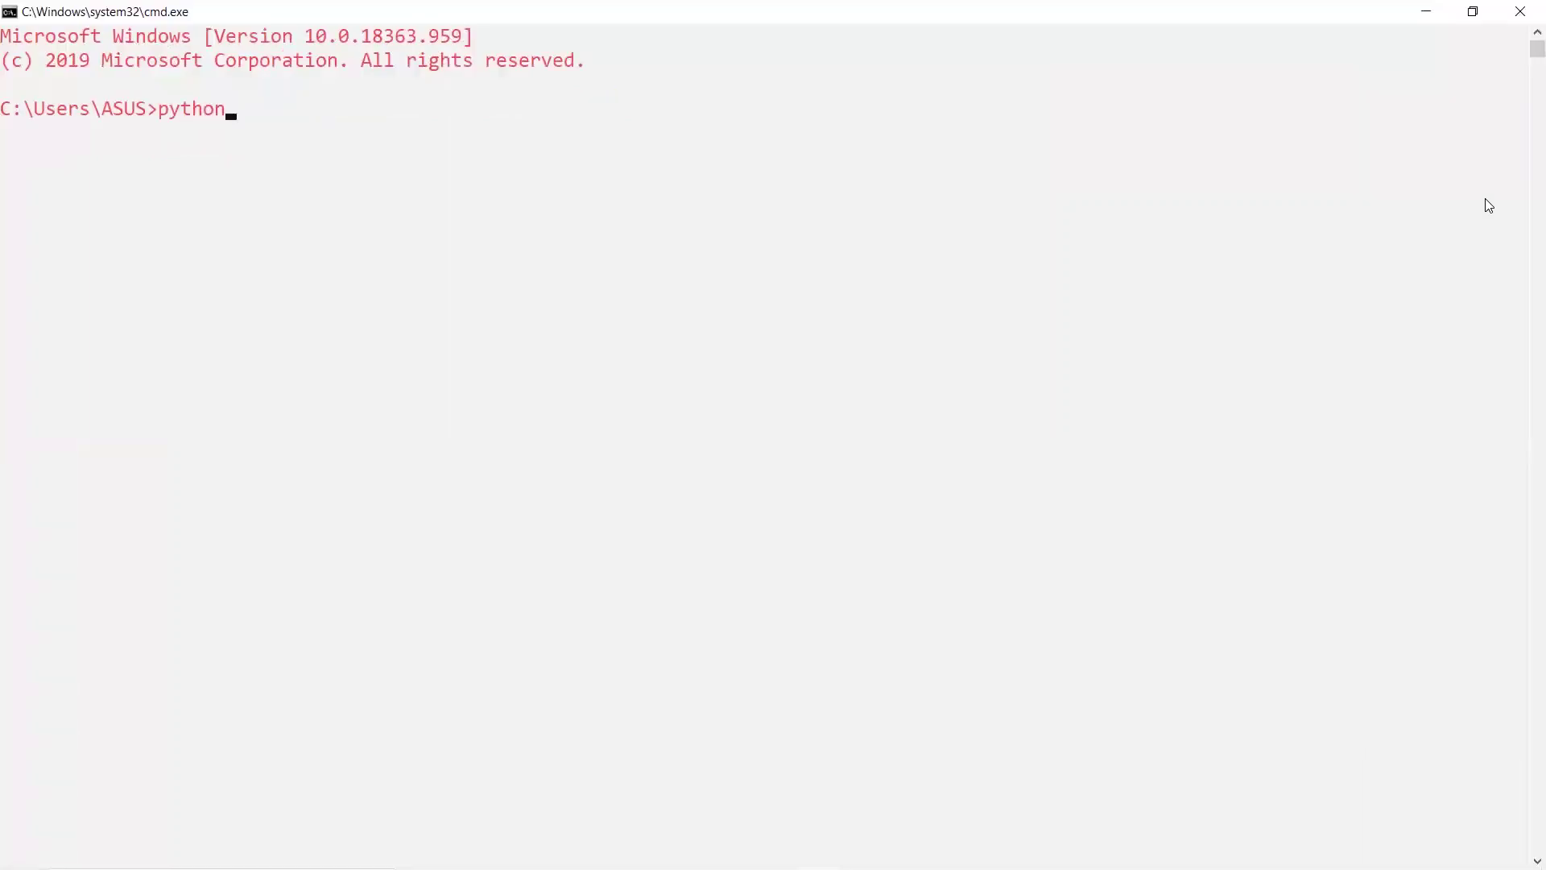
key("Return")
type("i")
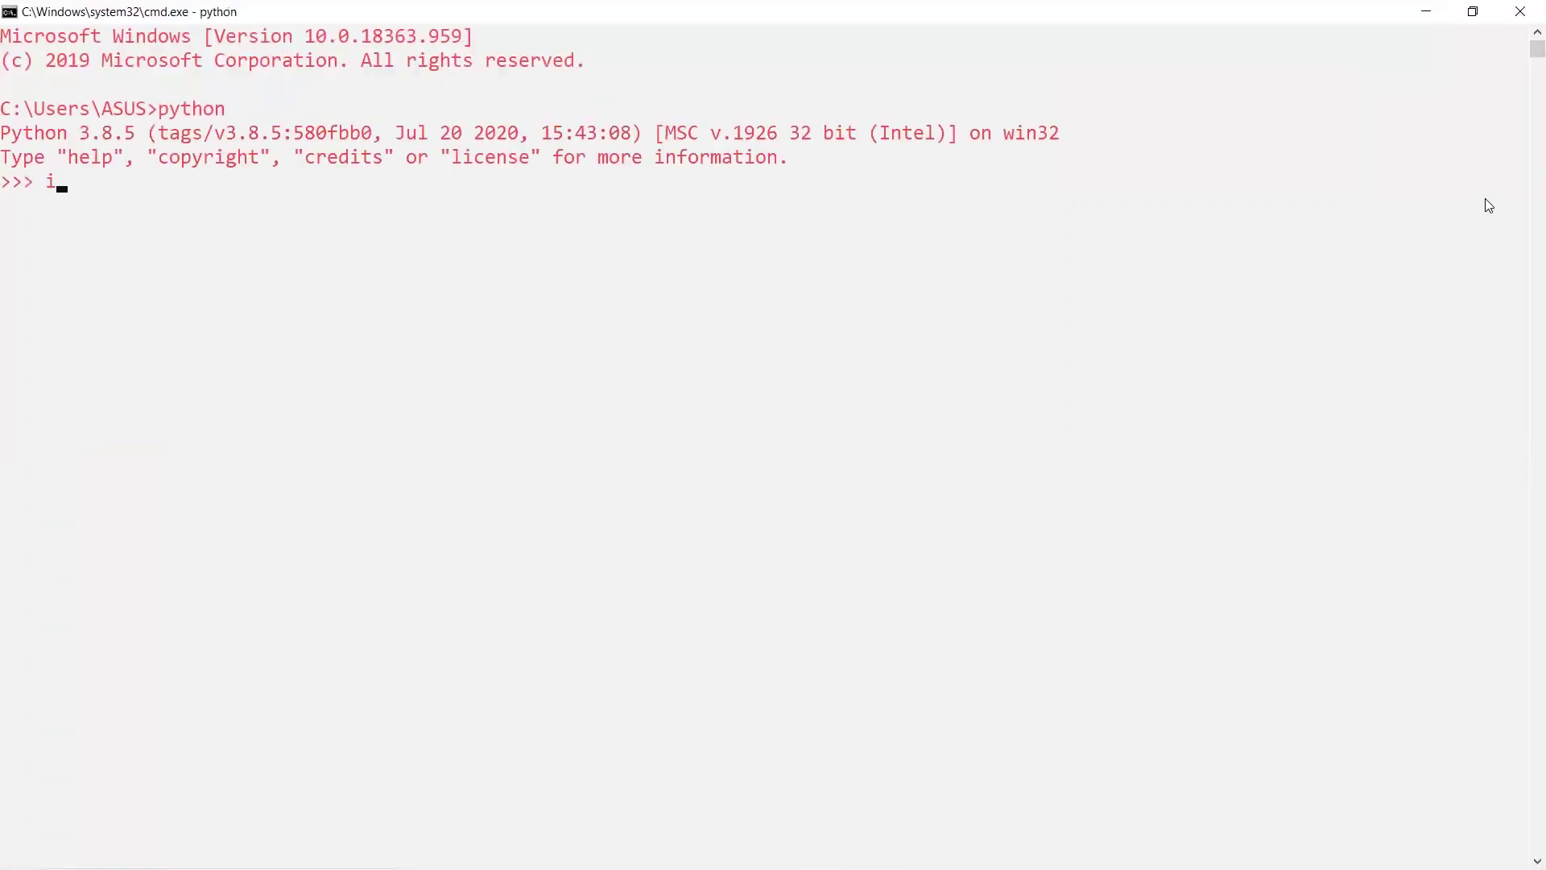
type("mport r")
type("andom")
- Import random and run random.randint(1,100) several times, printing numbers between 1 and 100
key("Return")
type("rand")
type("nn")
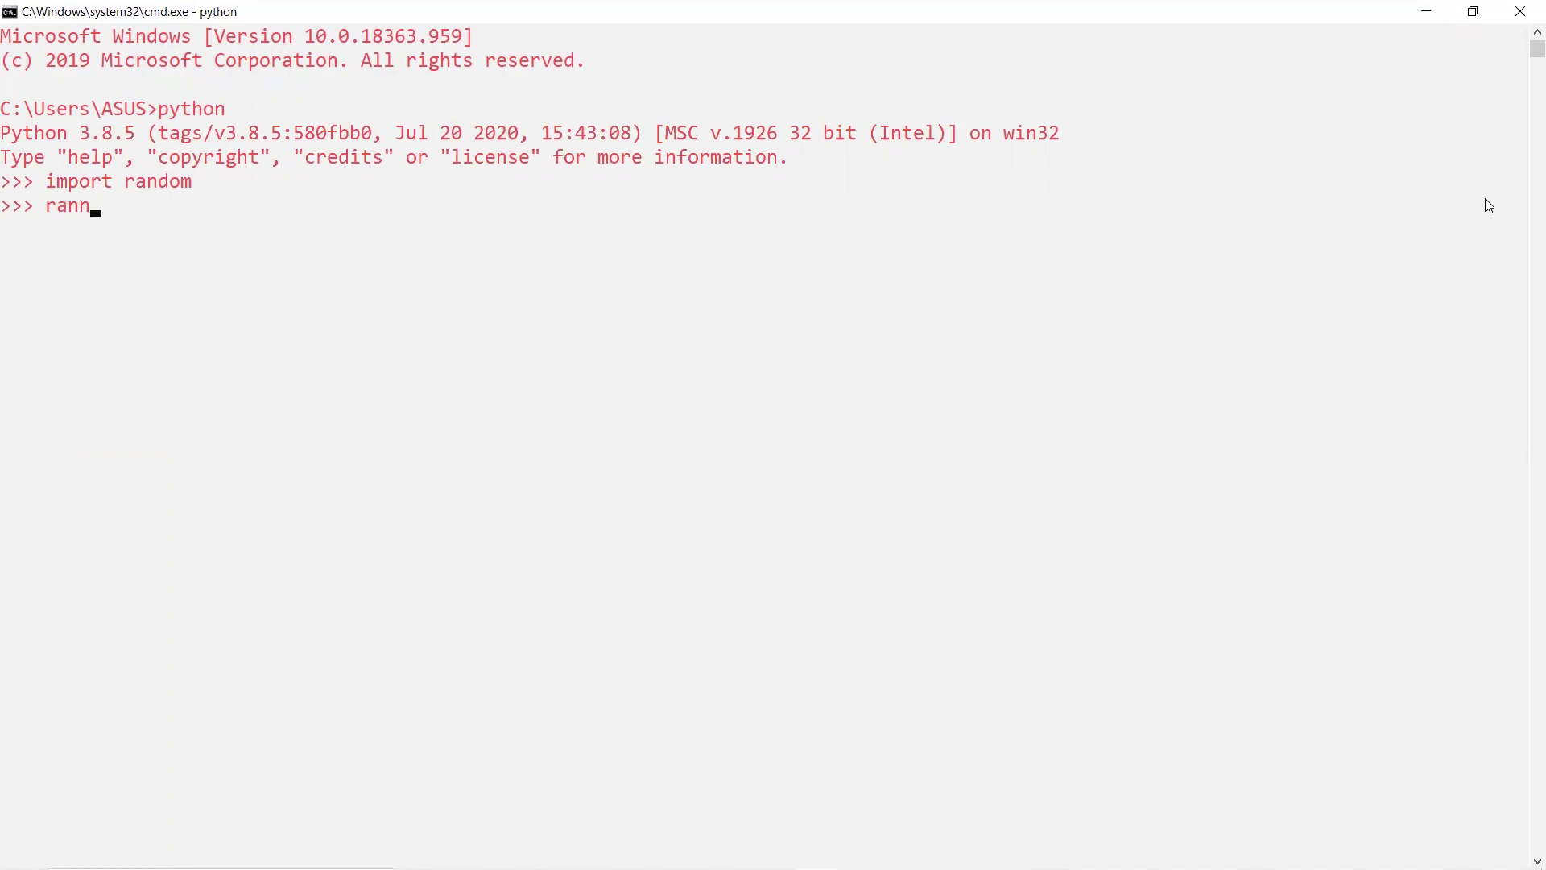
key("BackSpace")
type("dom.ra")
type("ndint")
type("(1,100")
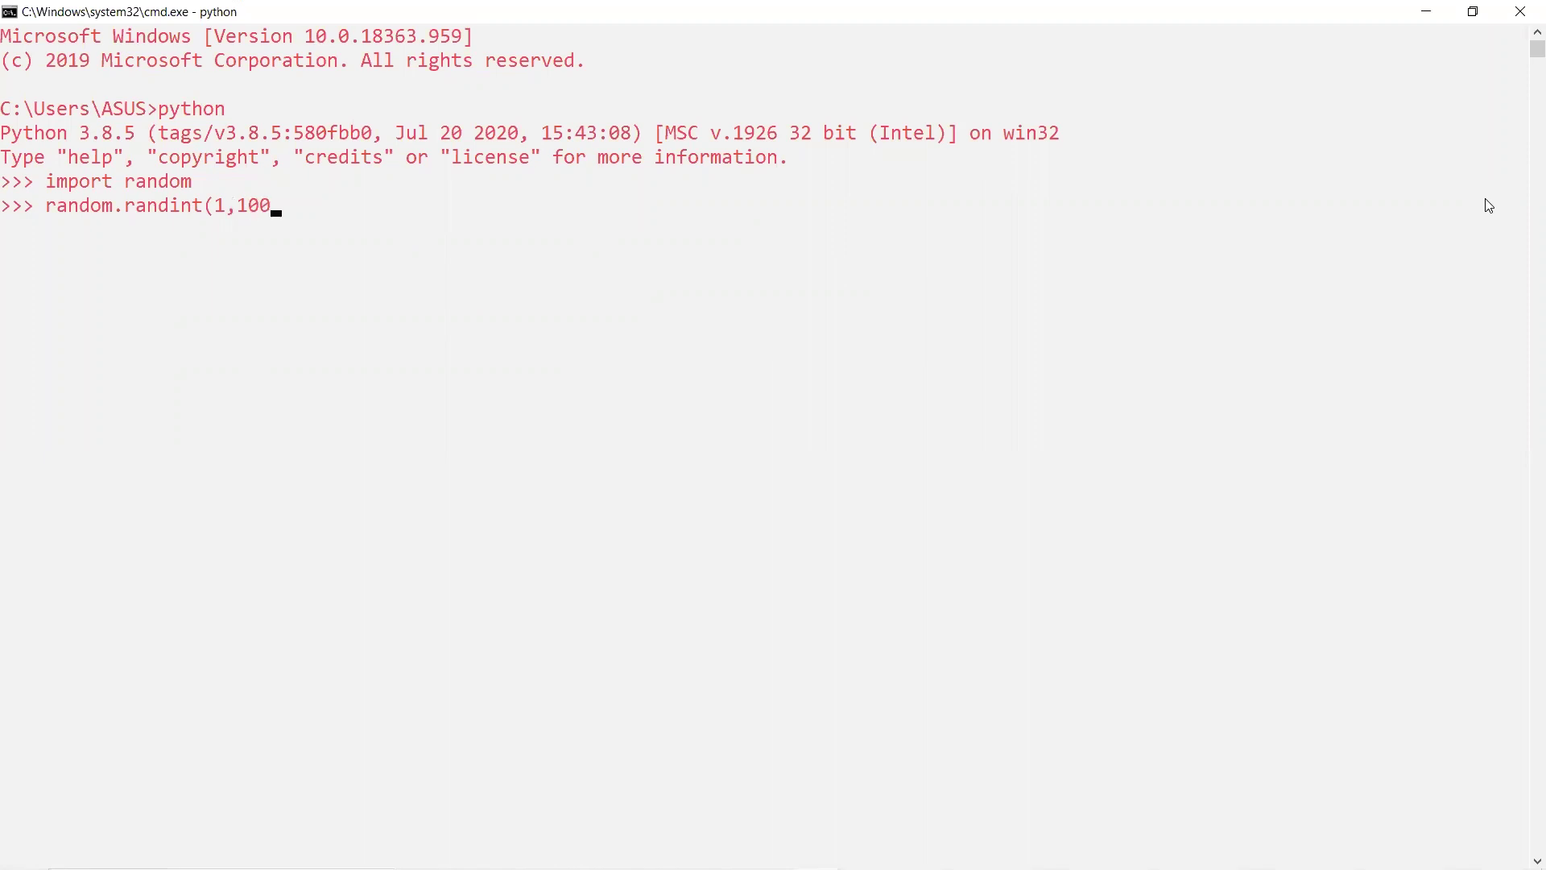
type(")")
key("Return")
key("Up")
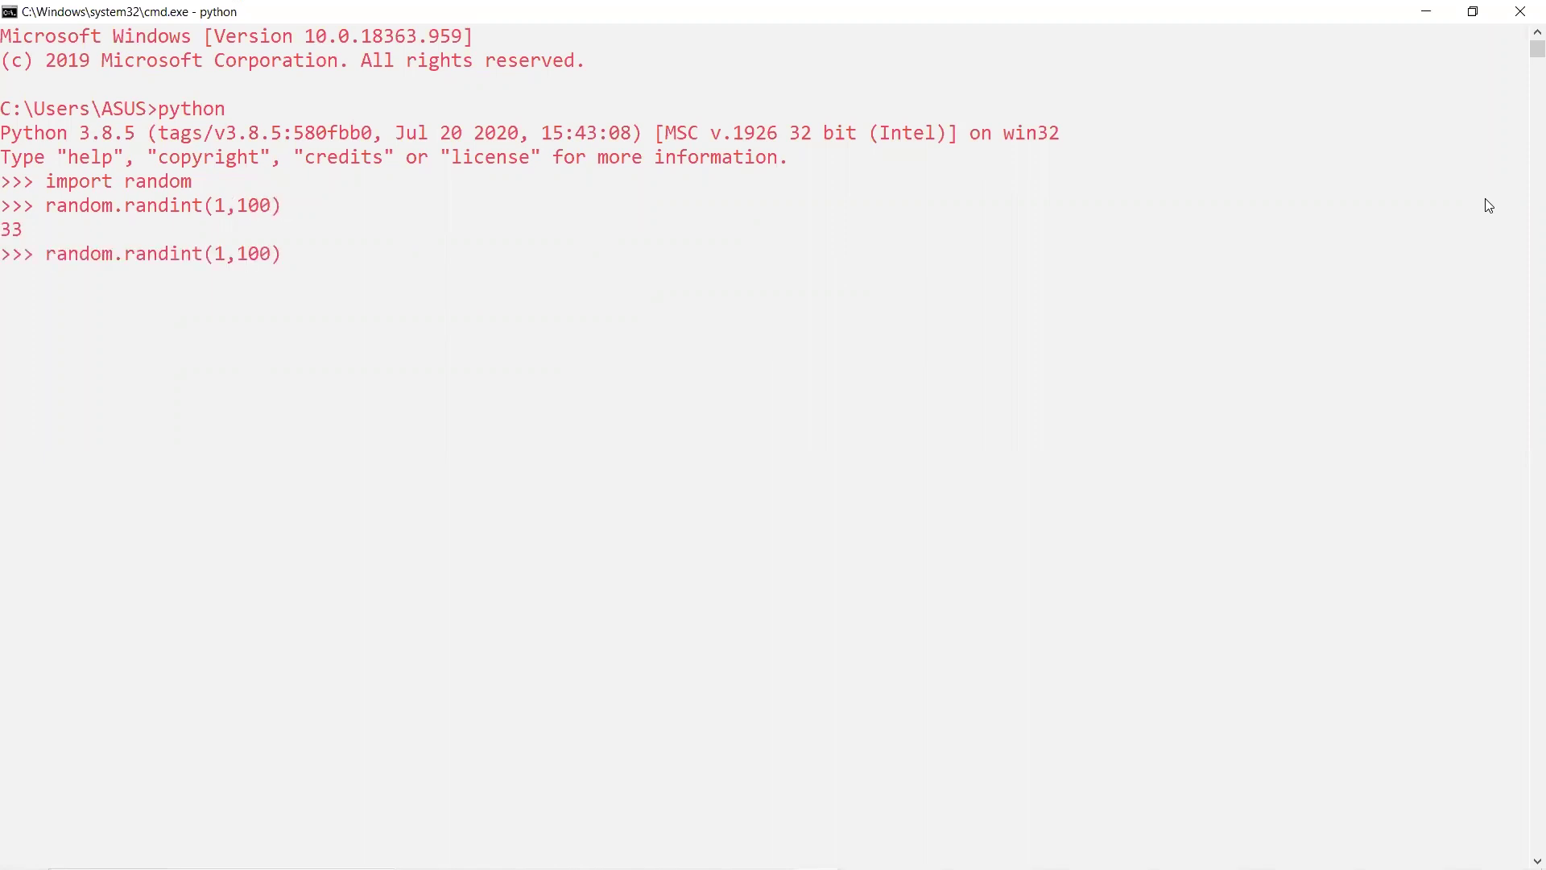
key("Return")
key("Up")
key("Return")
key("Up")
key("Return")
key("Up")
key("Return")
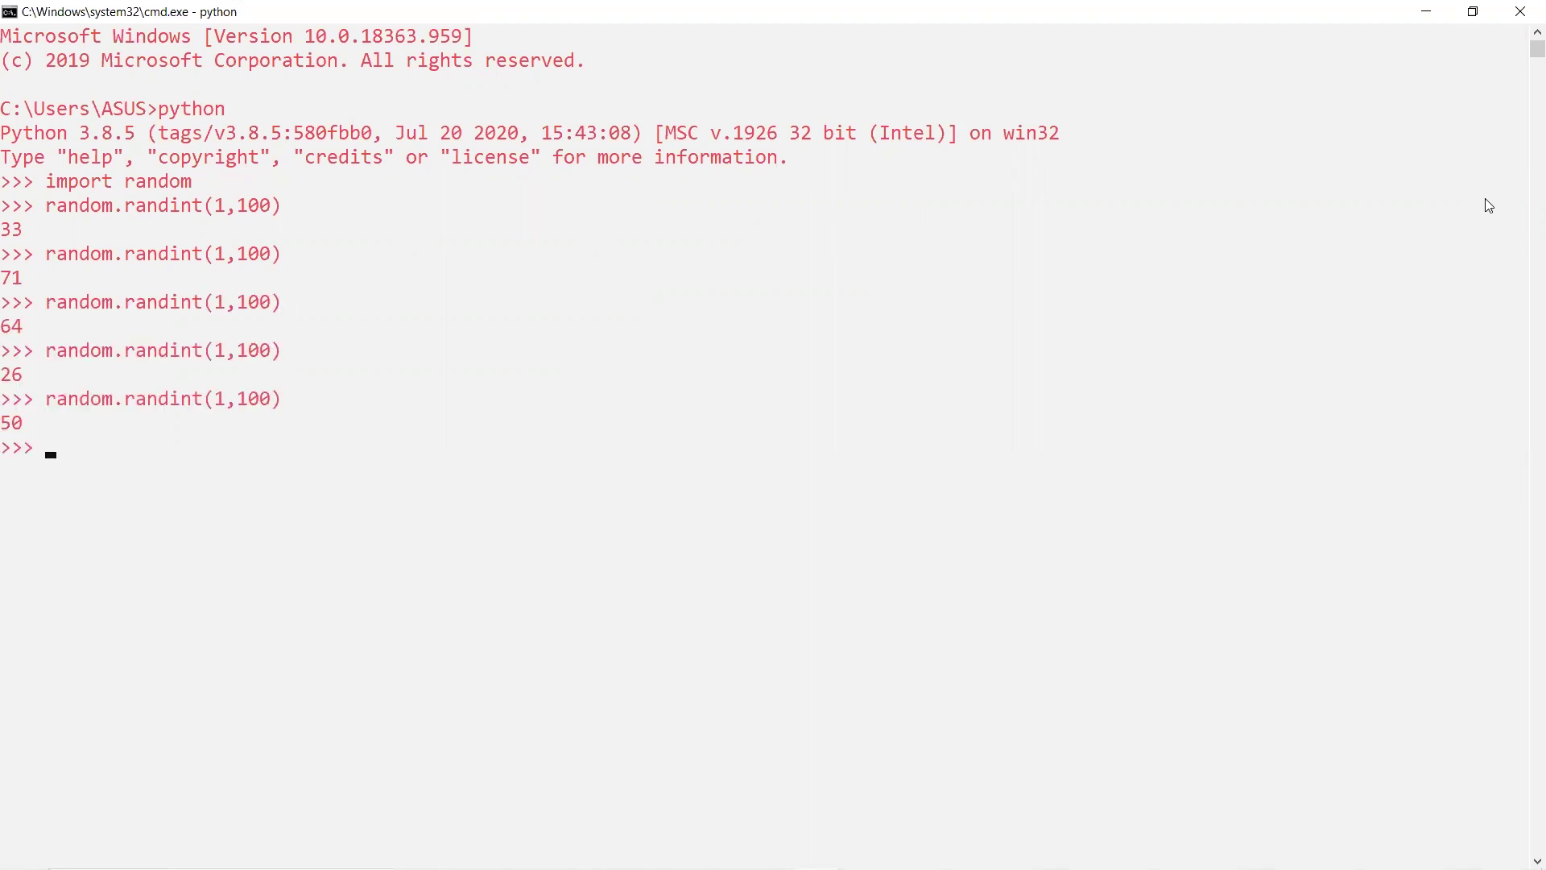
- Re-run 'import random', then repeat random.randint(1,100) for more values like 33, 71 and 98
key("Up")
key("Up")
key("Return")
key("Up")
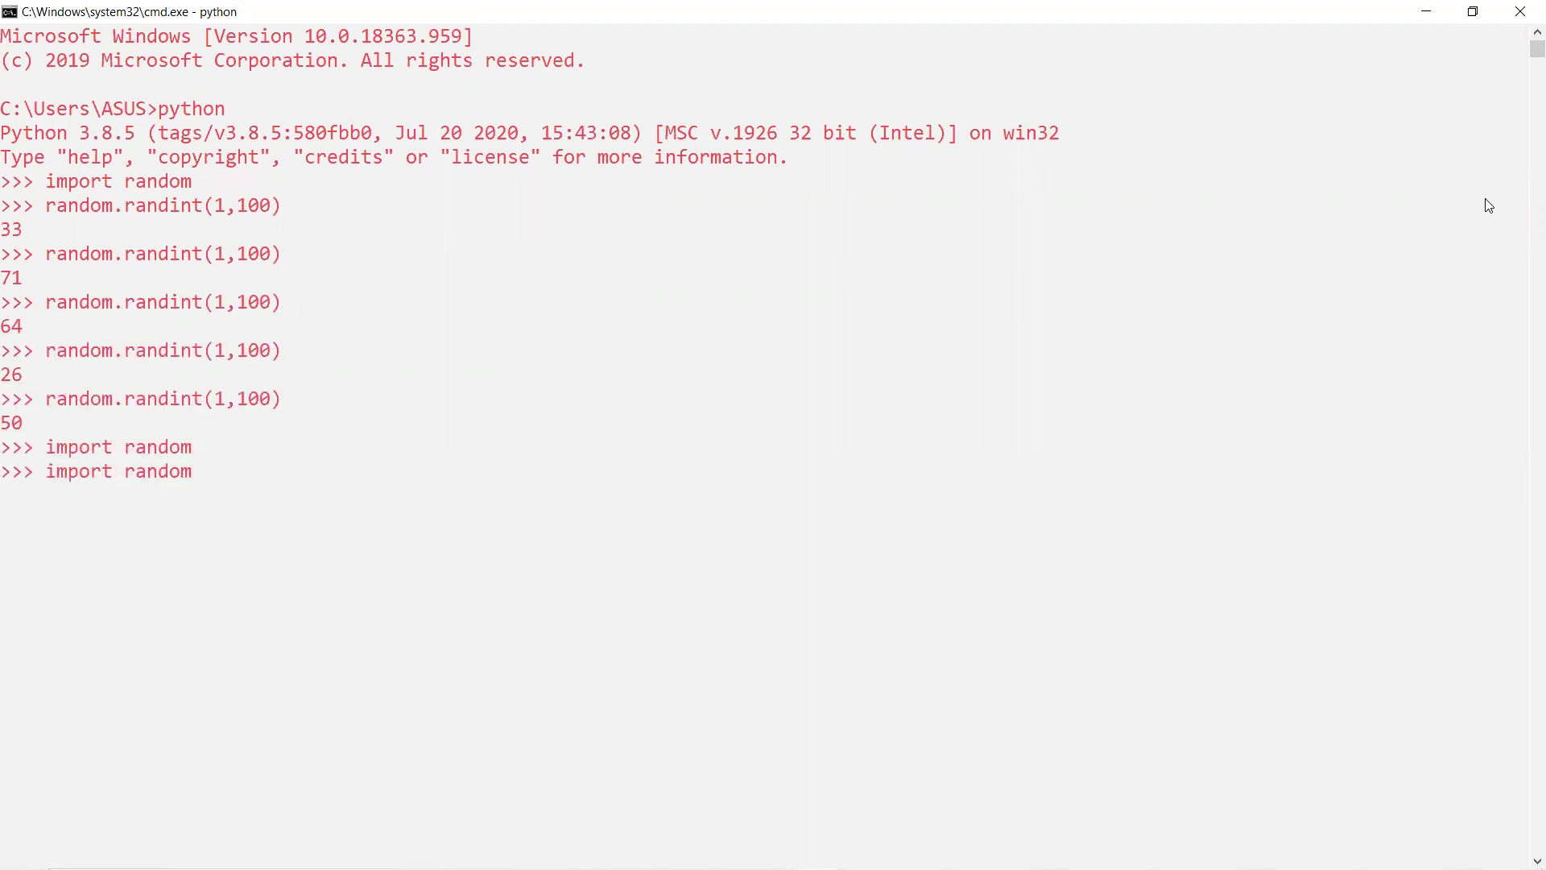
key("Up")
key("Return")
key("Up")
key("Return")
key("Up")
key("Return")
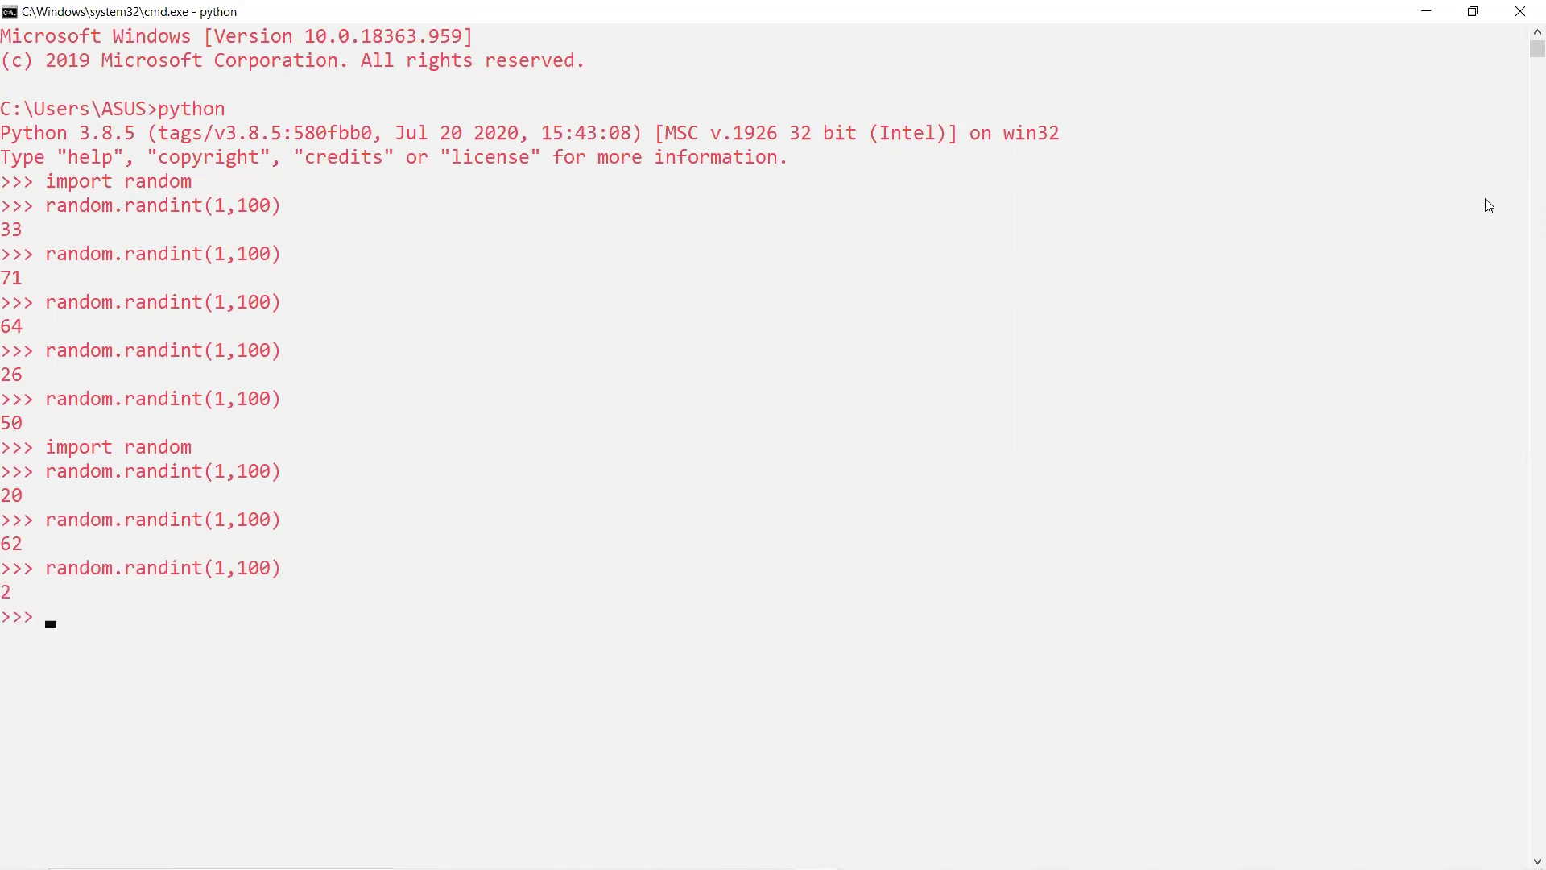
key("Up")
key("Return")
key("Up")
key("Return")
key("Up")
key("Return")
key("Up")
key("Return")
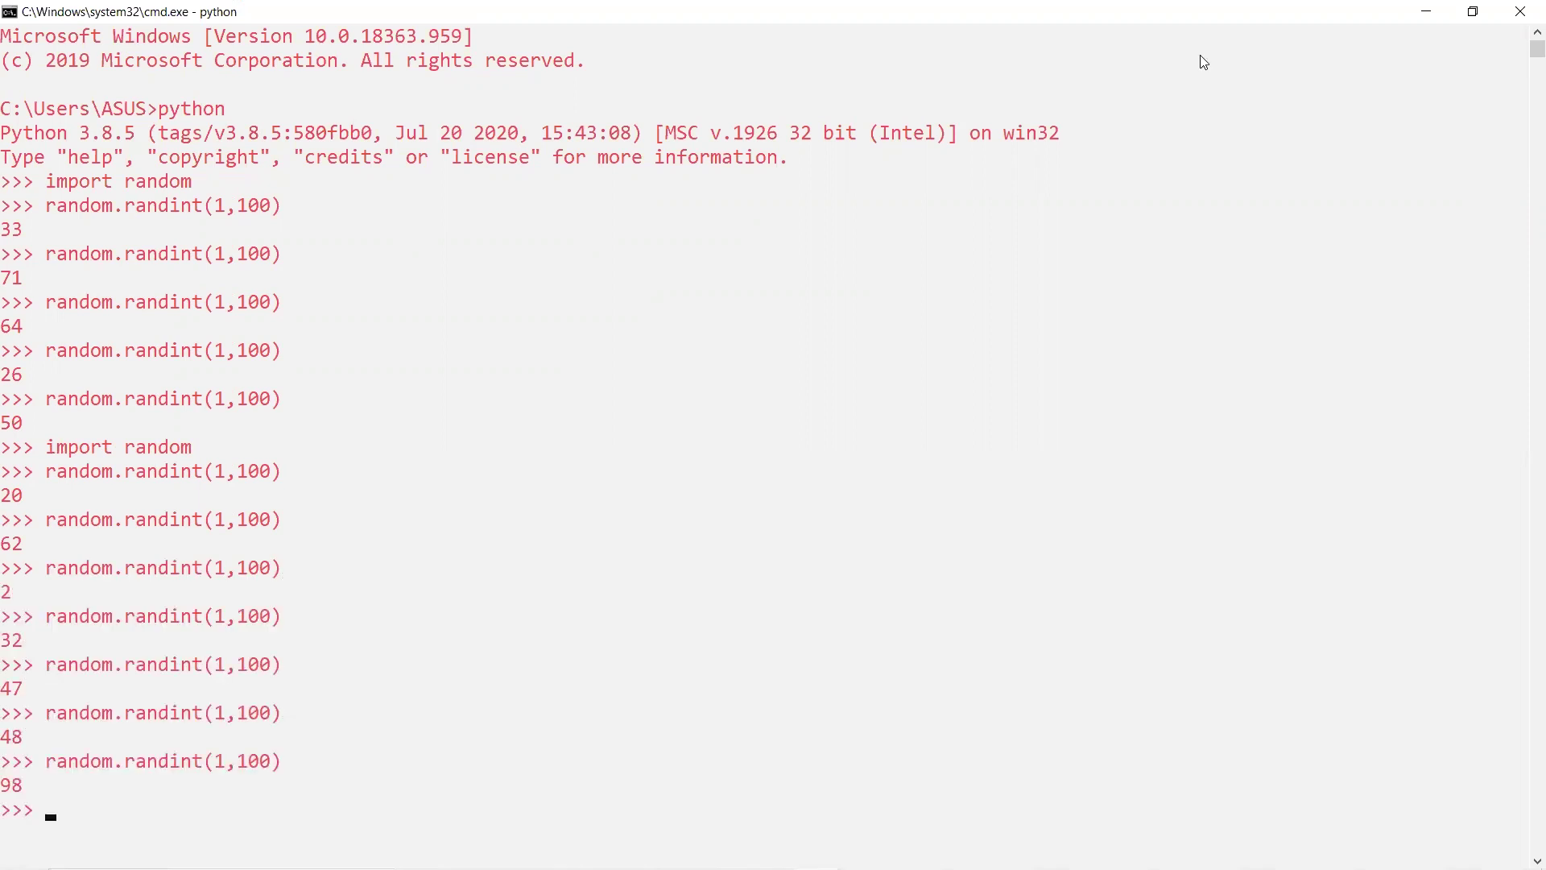